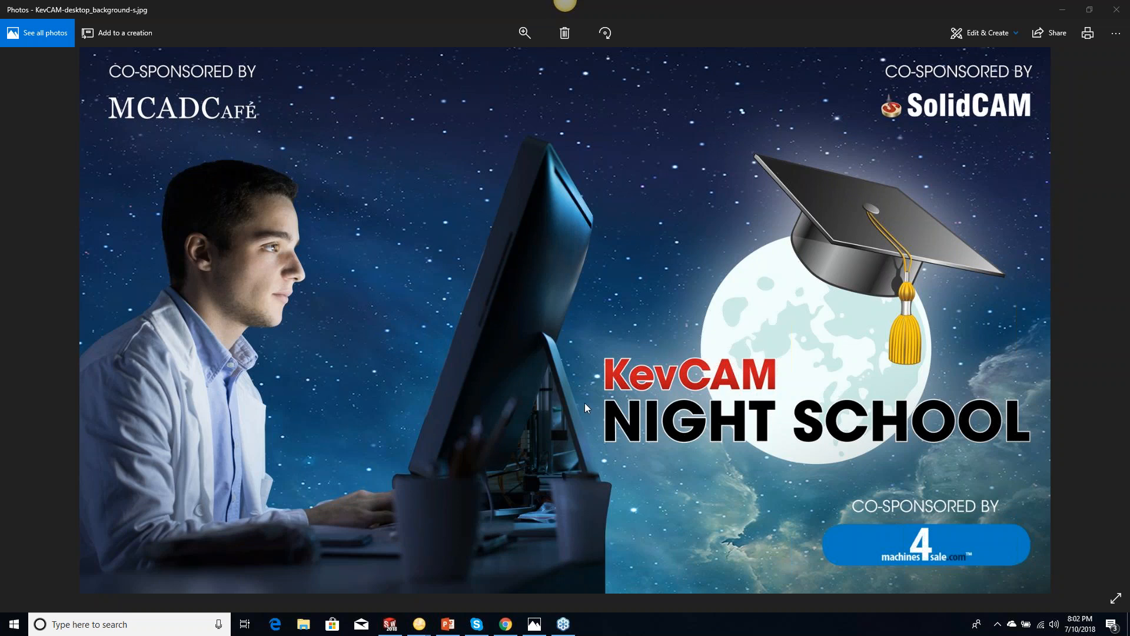
Switch to Chrome and look through the SolidCAM University channel's uploaded videos
left_click(505, 624)
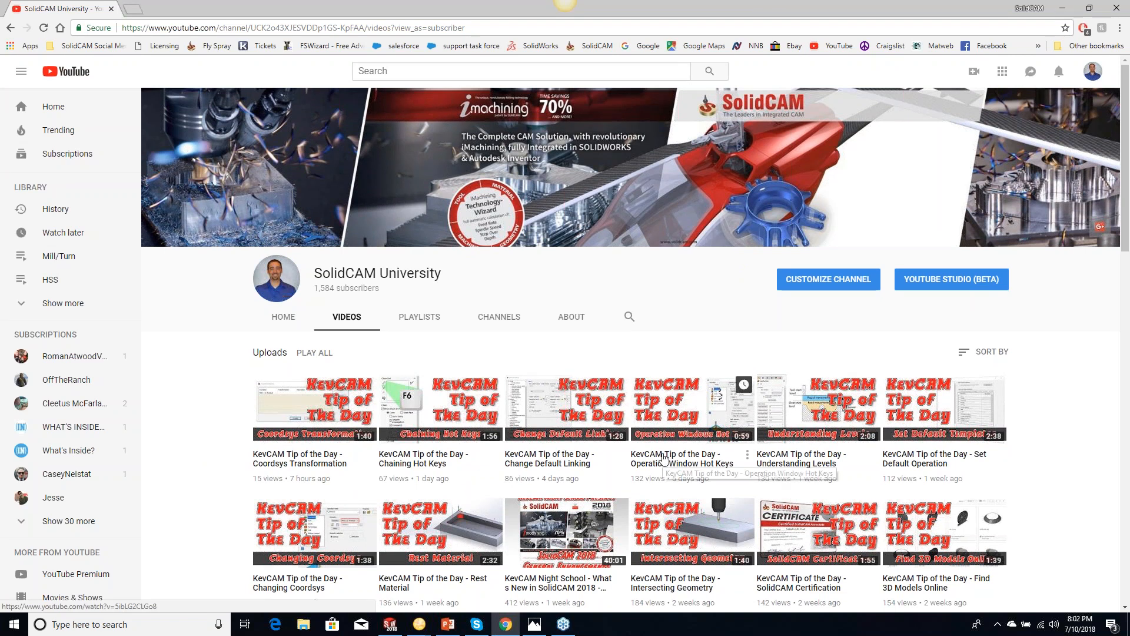
scroll(674, 459, "down", 1)
scroll(565, 447, "down", 1)
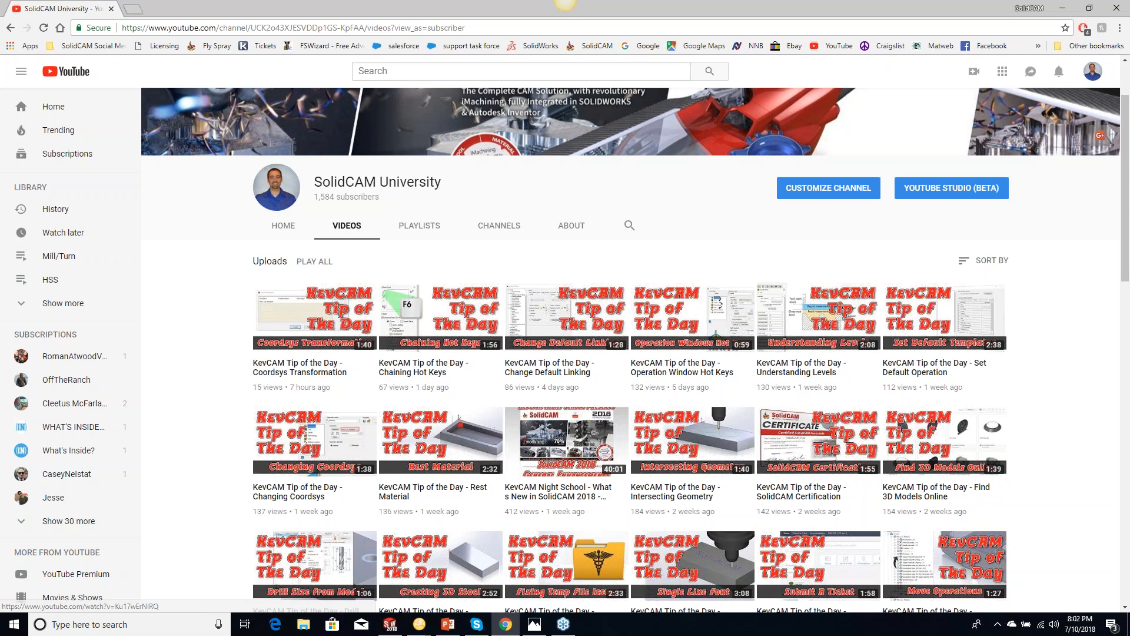
Minimize the browser and photo windows and switch to the ENHANCEMENTS IN 2D MILLING assembly in SOLIDWORKS
left_click(1065, 10)
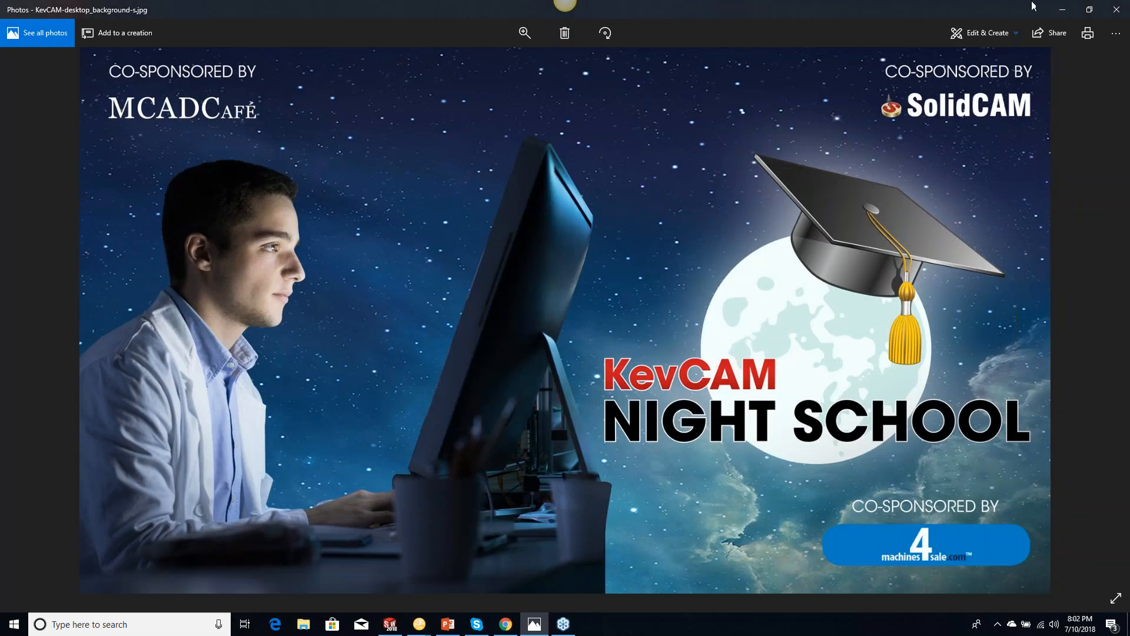
left_click(1058, 8)
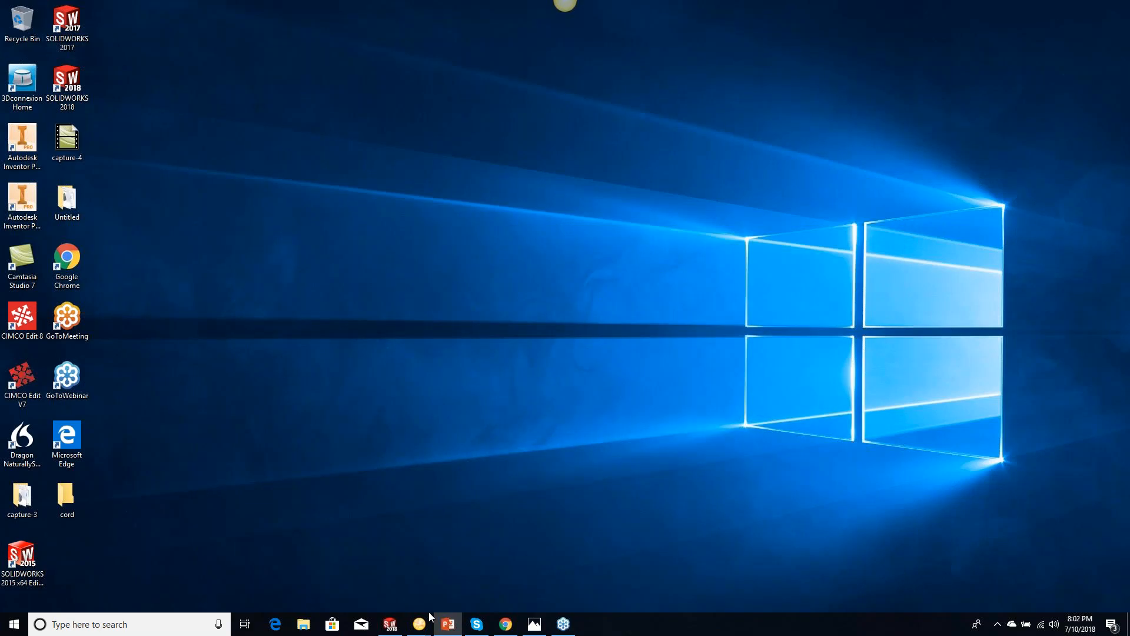
left_click(390, 624)
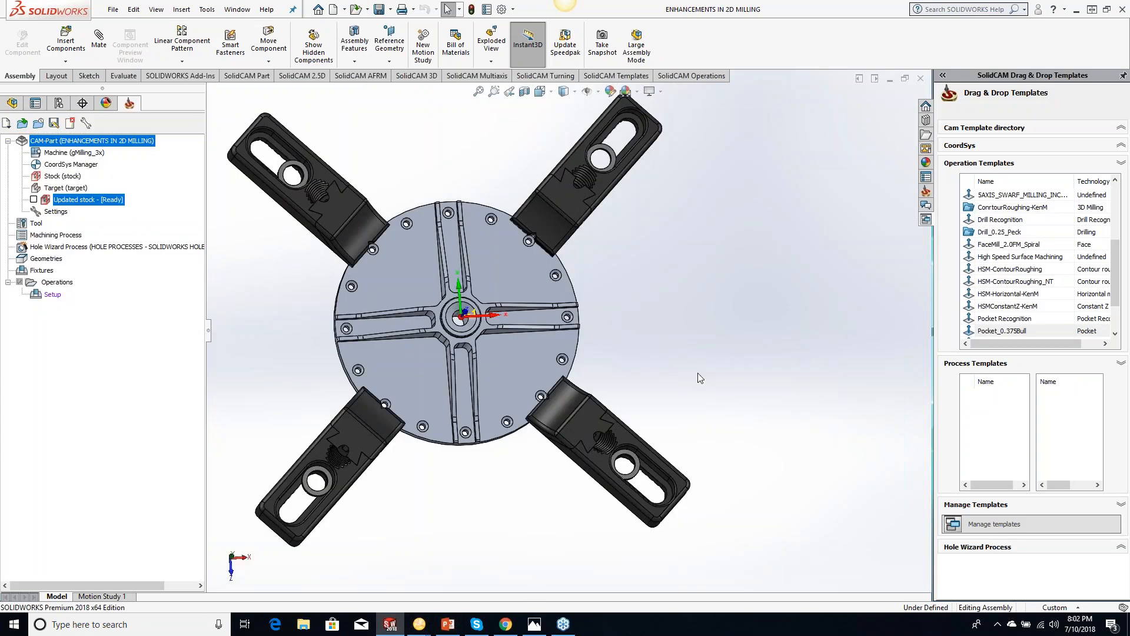
scroll(556, 348, "up", 2)
scroll(446, 358, "down", 3)
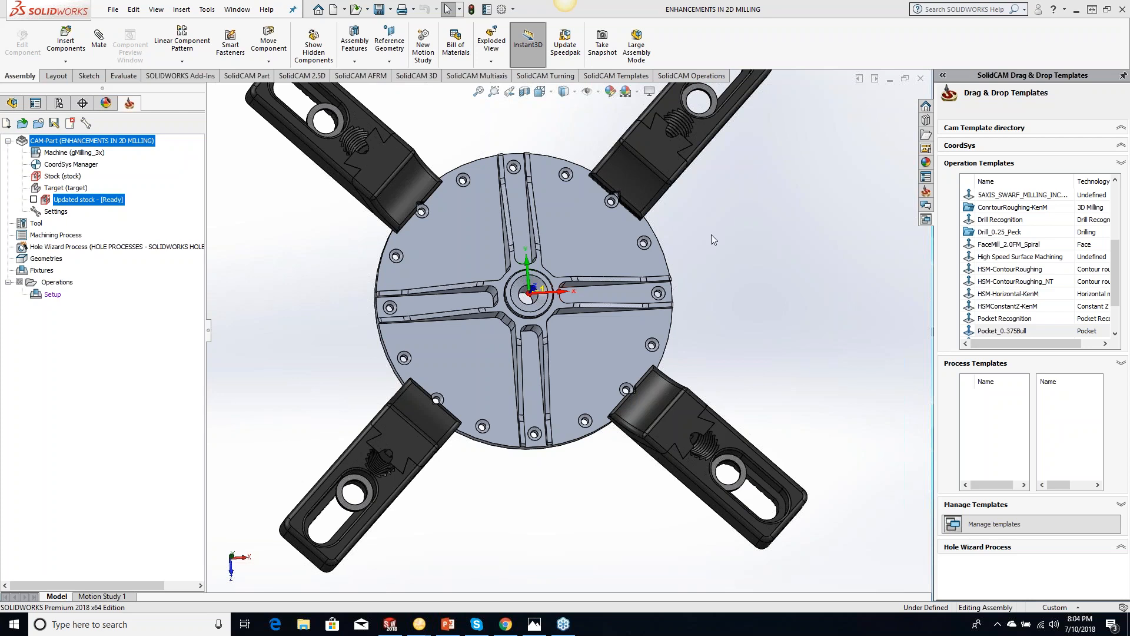
scroll(694, 302, "up", 2)
scroll(683, 295, "down", 2)
scroll(683, 295, "up", 3)
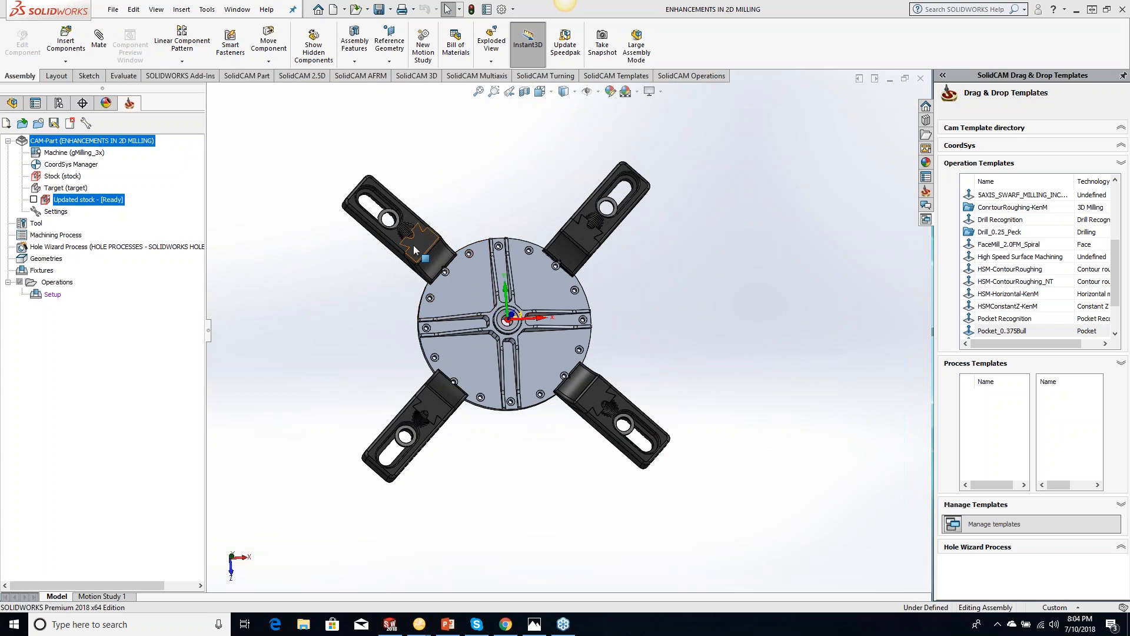
Sketch the text "op 1" on the top face of the upper-left clamp and exit the sketch
right_click(414, 250)
left_click(450, 235)
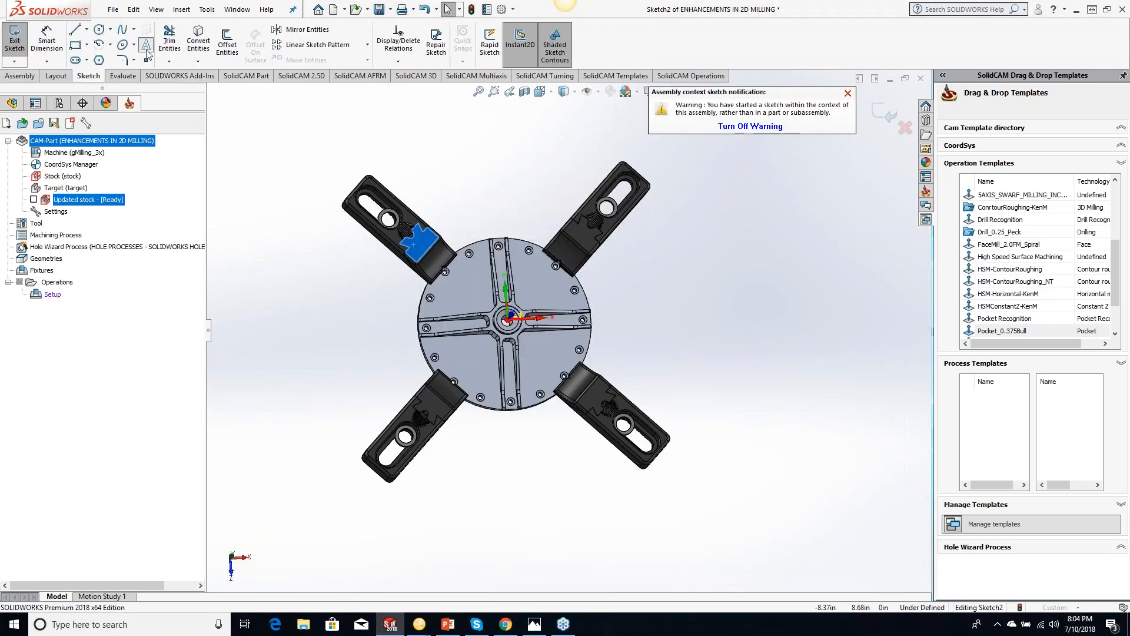
left_click(147, 47)
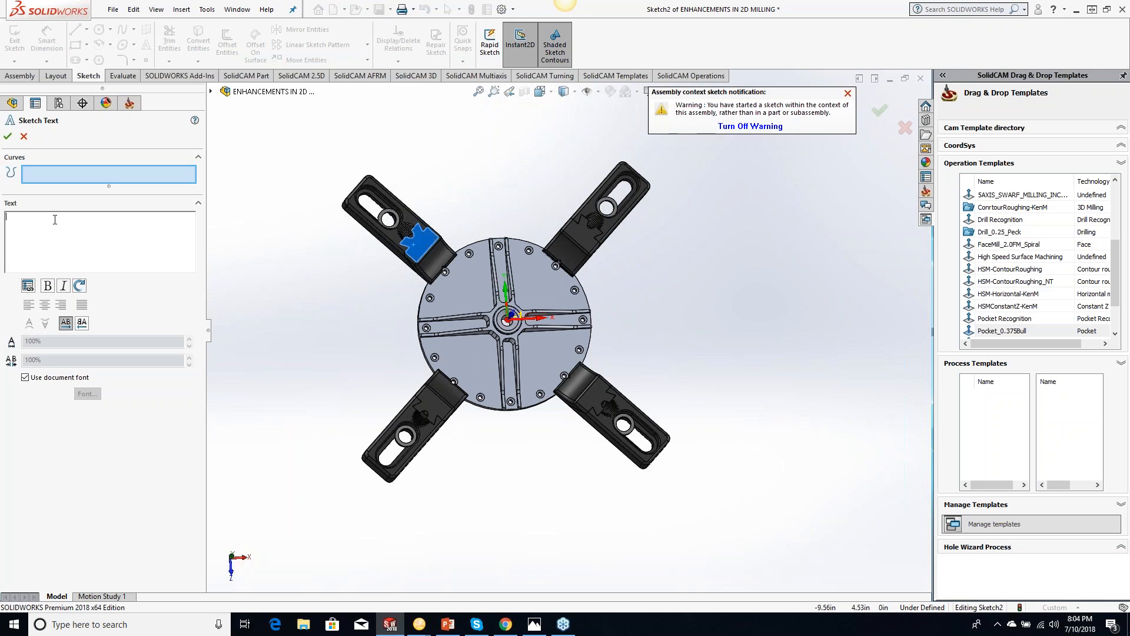
type("op 1")
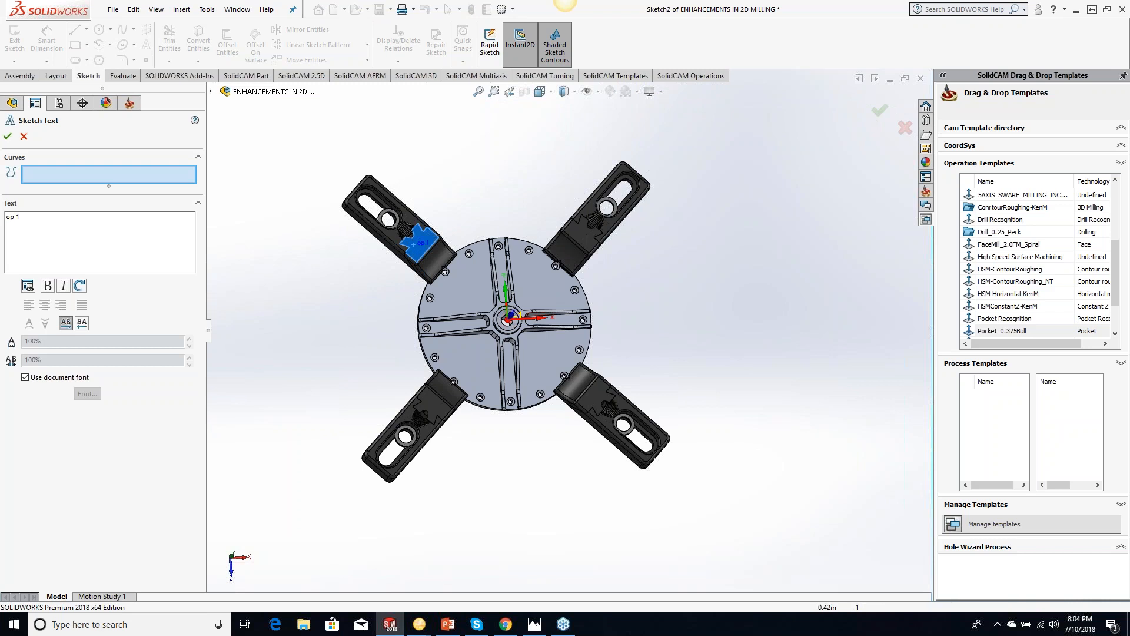
left_click(7, 136)
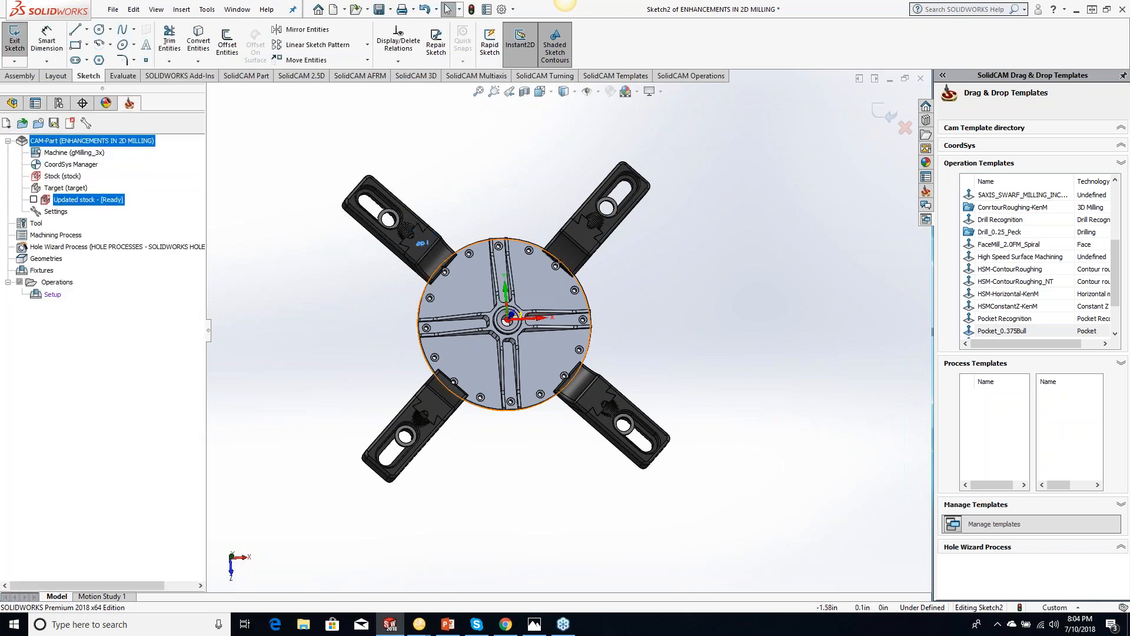
right_click(596, 400)
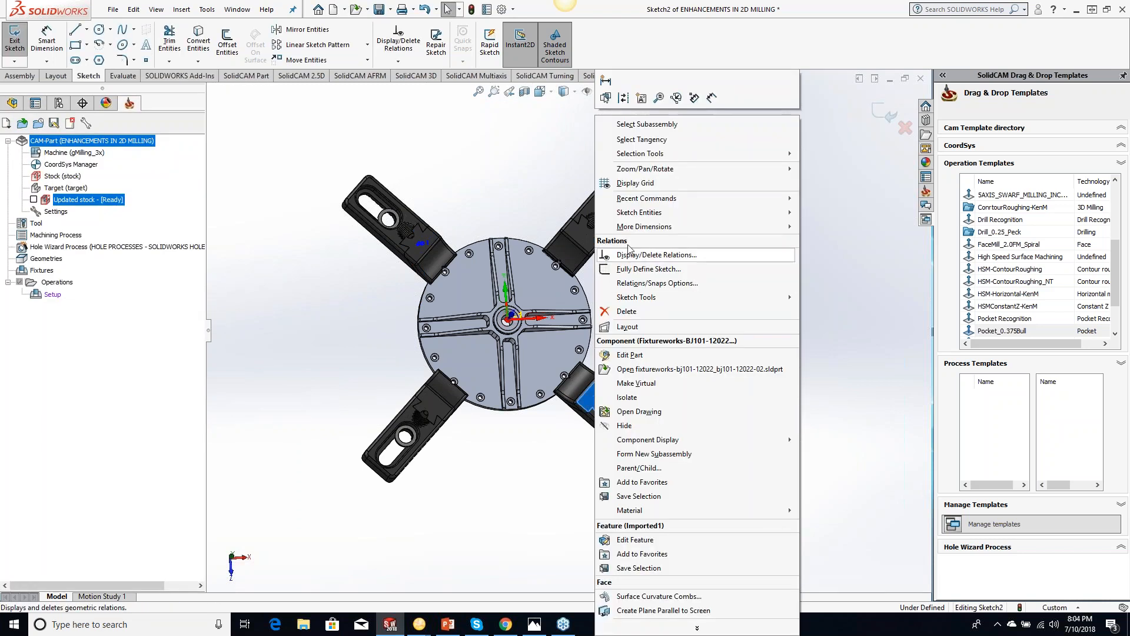
left_click(861, 278)
left_click(884, 115)
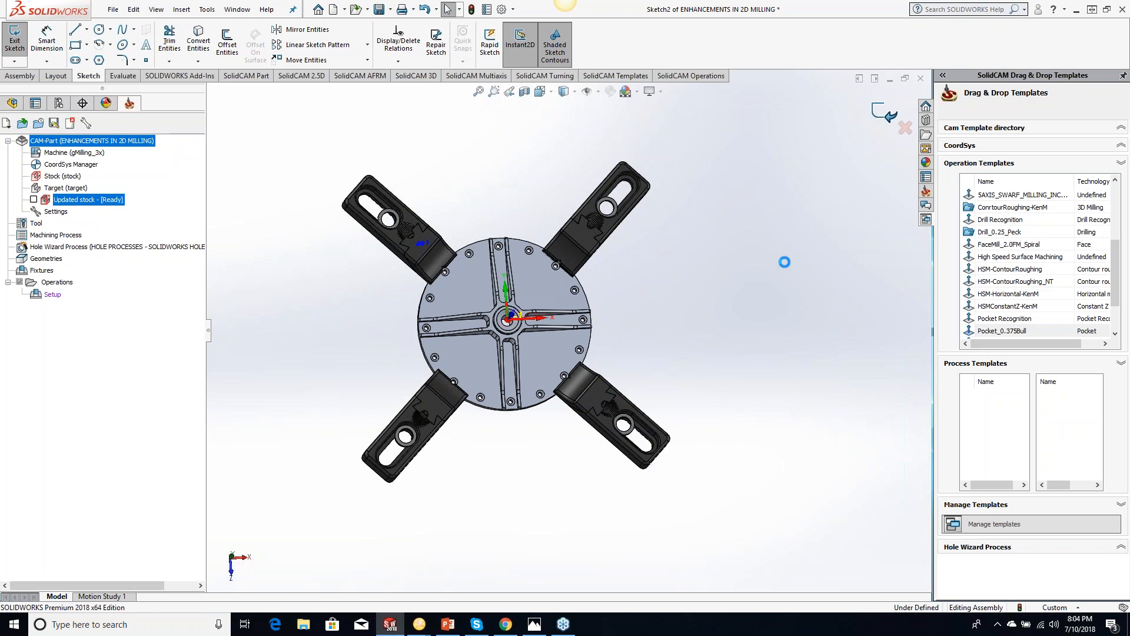
Sketch the text "op 1" on the top face of the lower-right clamp and exit the sketch
right_click(600, 396)
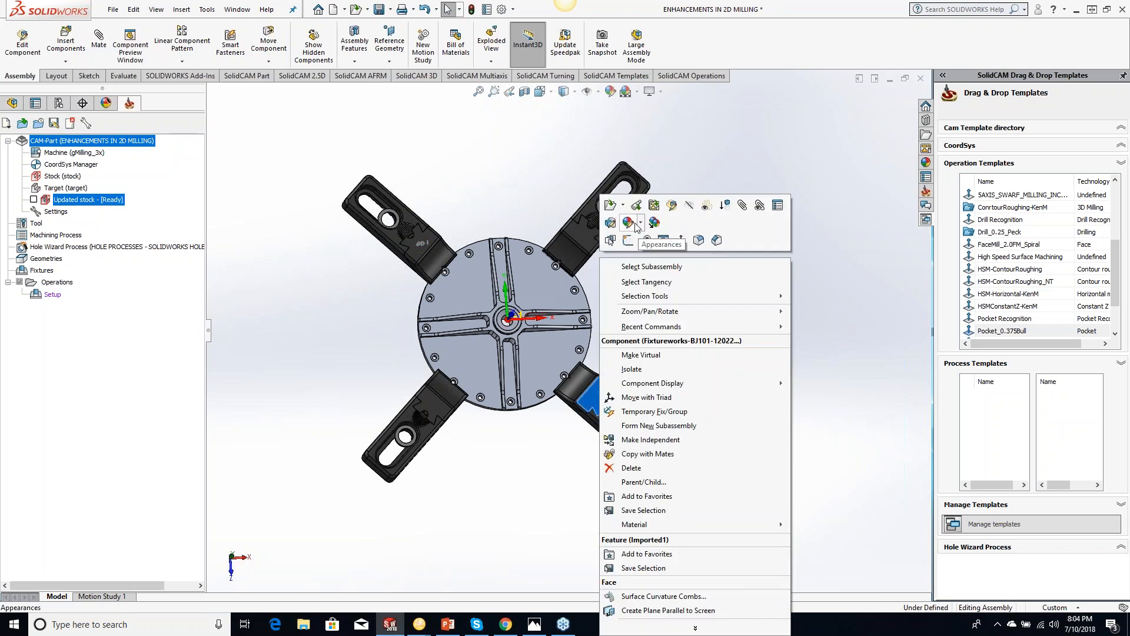
left_click(631, 242)
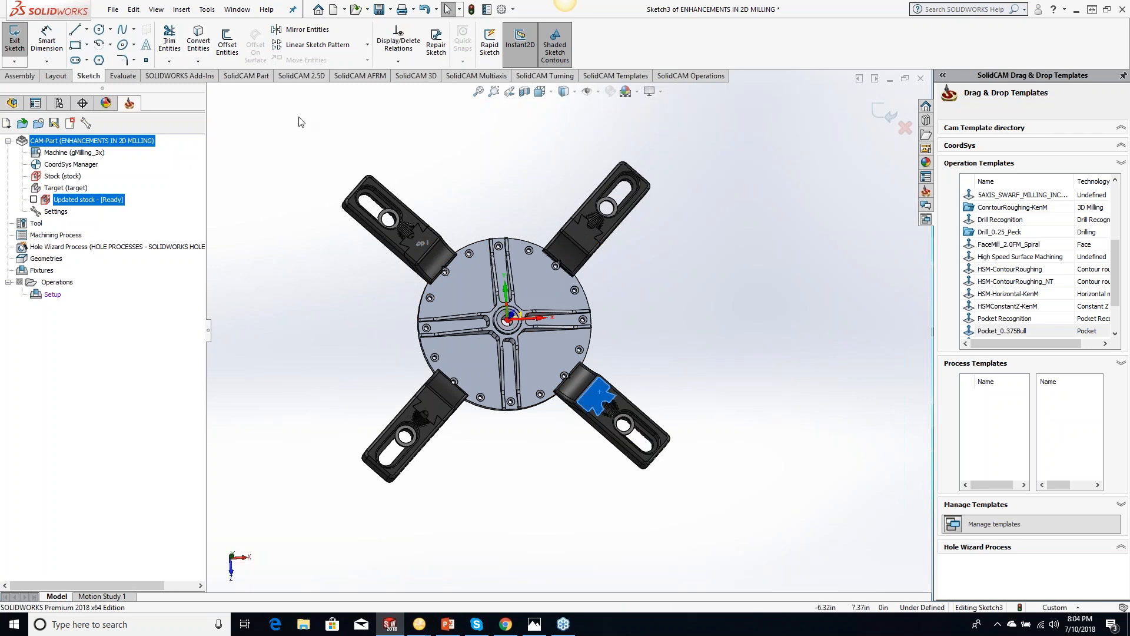
left_click(152, 53)
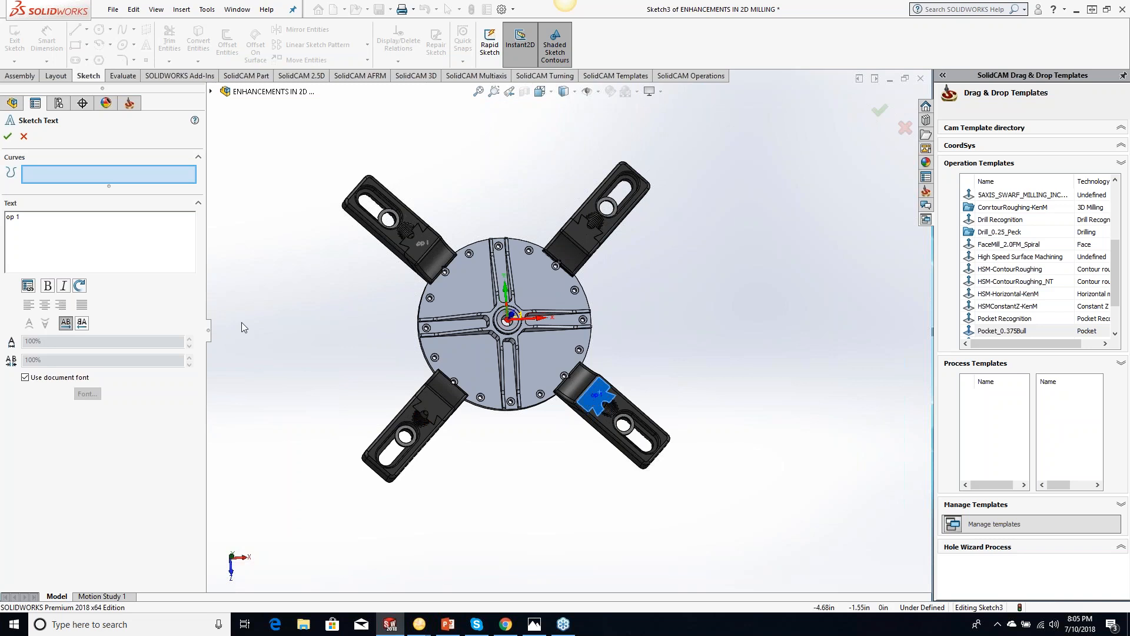
left_click(8, 136)
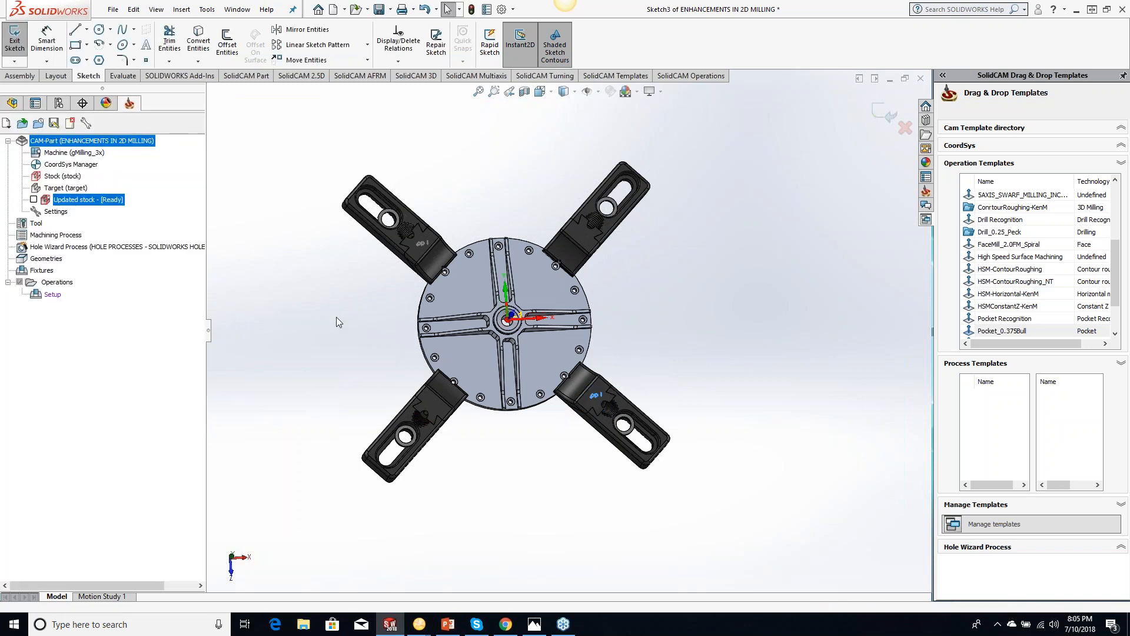
left_click(883, 113)
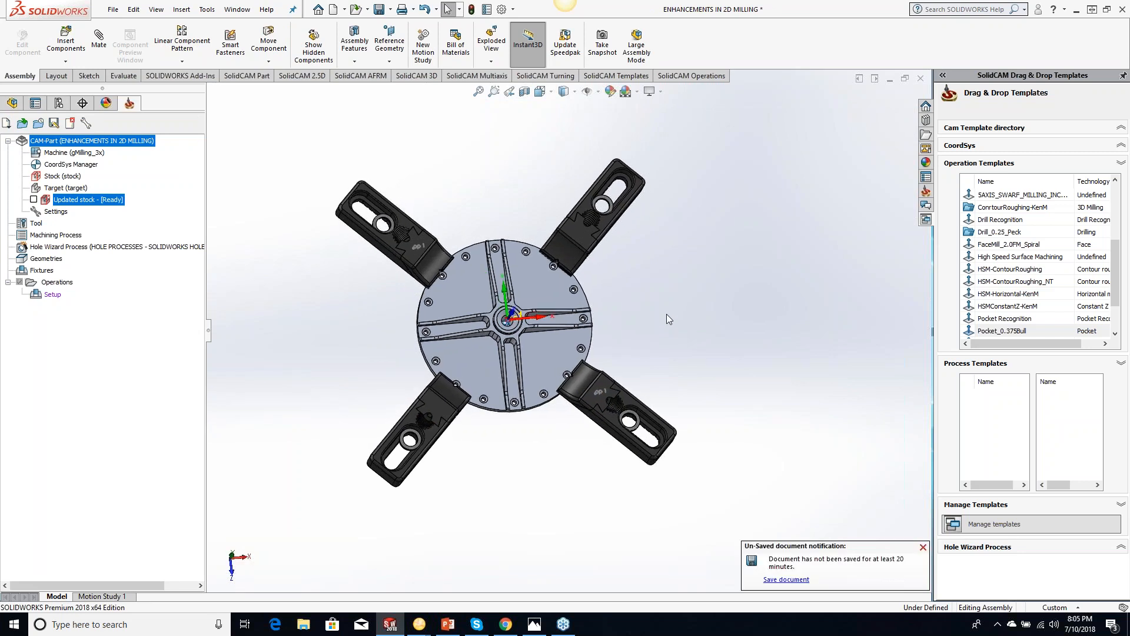
Define a new fixture from the solids and washers of the two clamps labelled "op 1"
right_click(52, 296)
key("Escape")
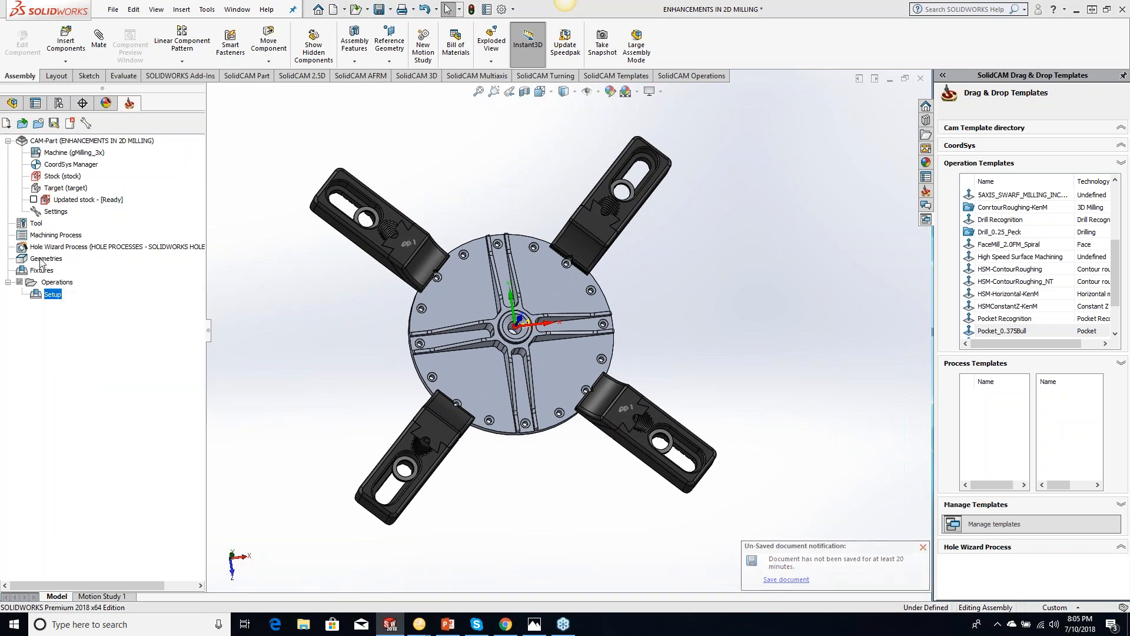
right_click(43, 271)
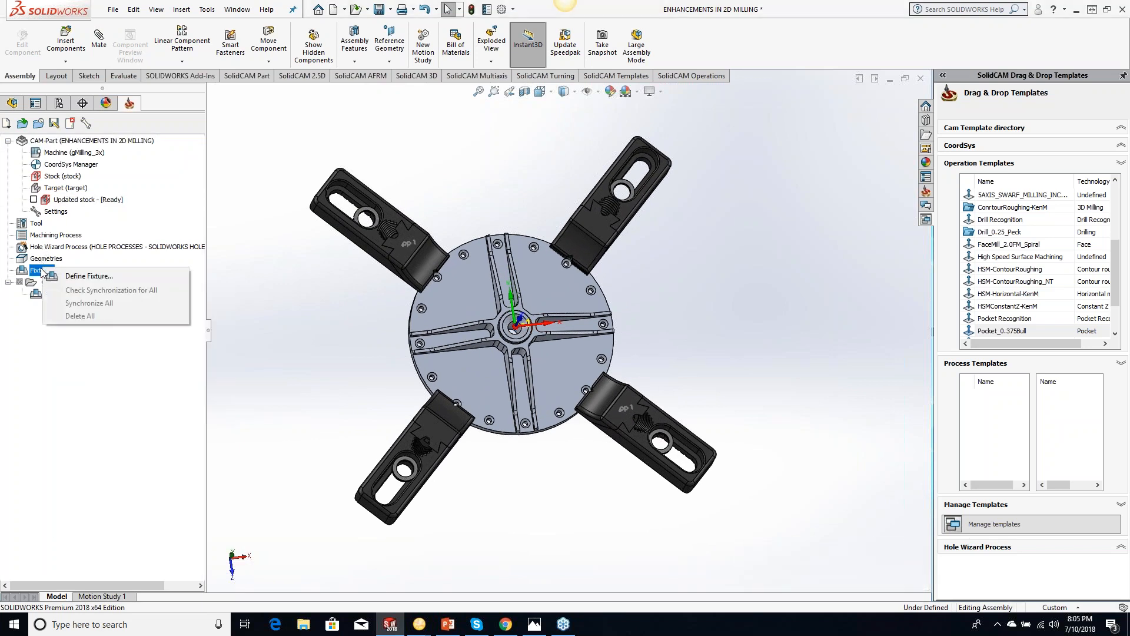
key("Escape")
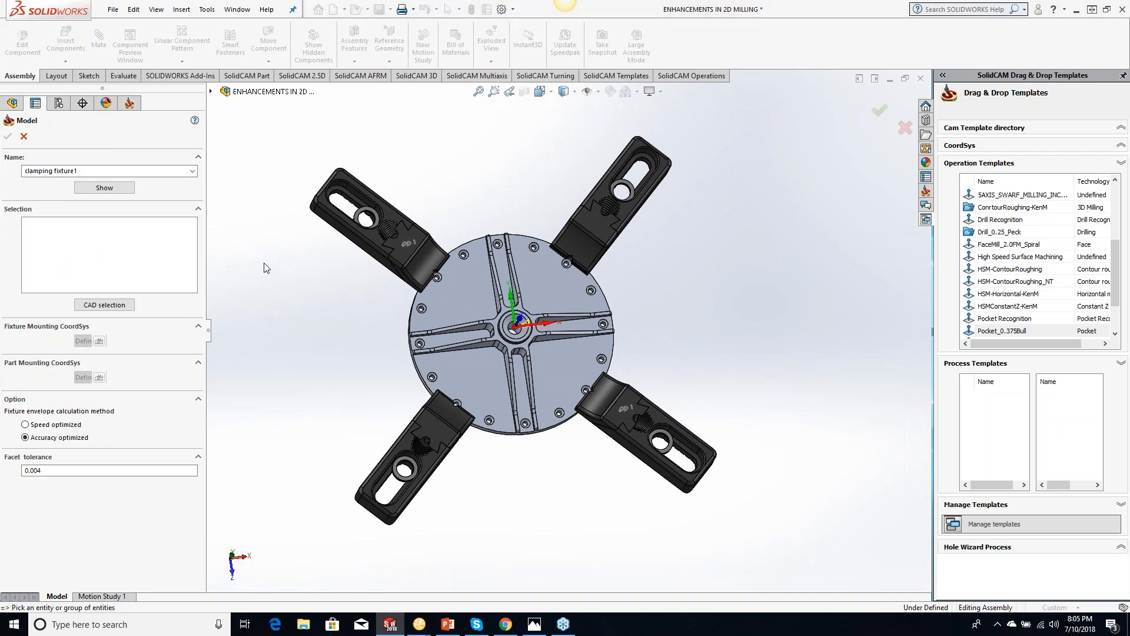
left_click(415, 266)
left_click(345, 206)
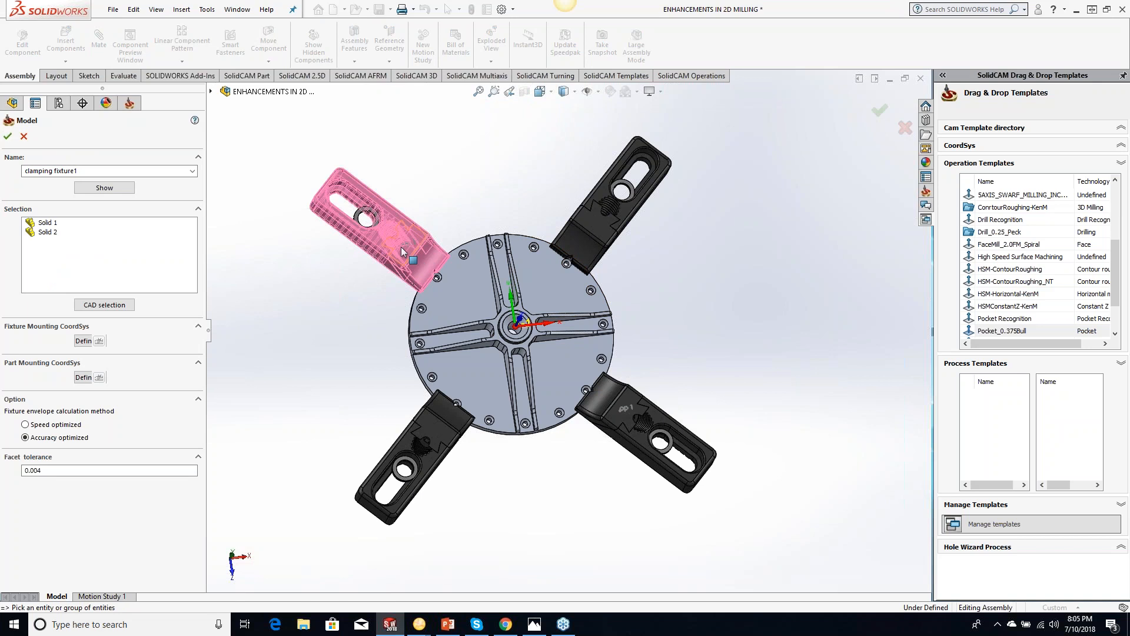
left_click(367, 218)
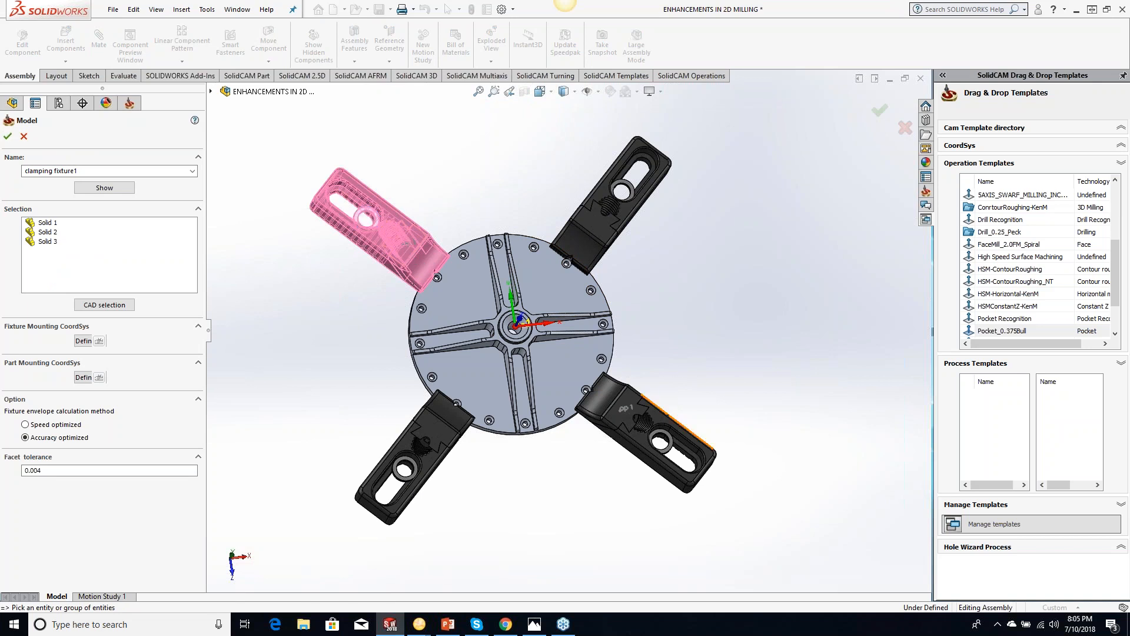
left_click(624, 406)
left_click(667, 420)
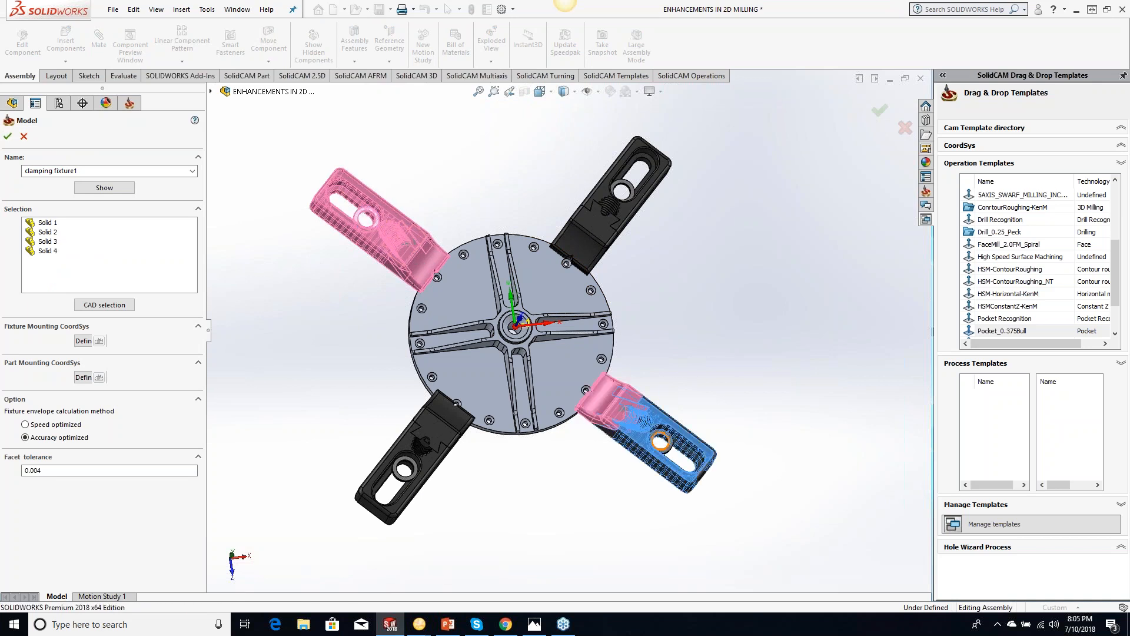
left_click(661, 442)
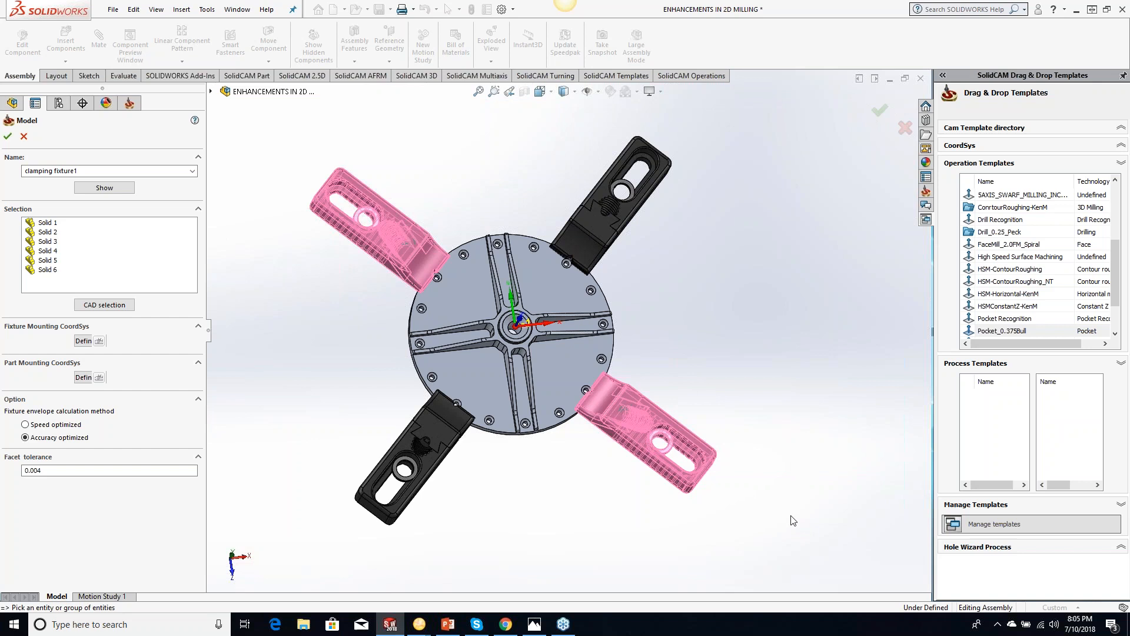
Name the fixture Op1 and accept its definition
left_click(42, 170)
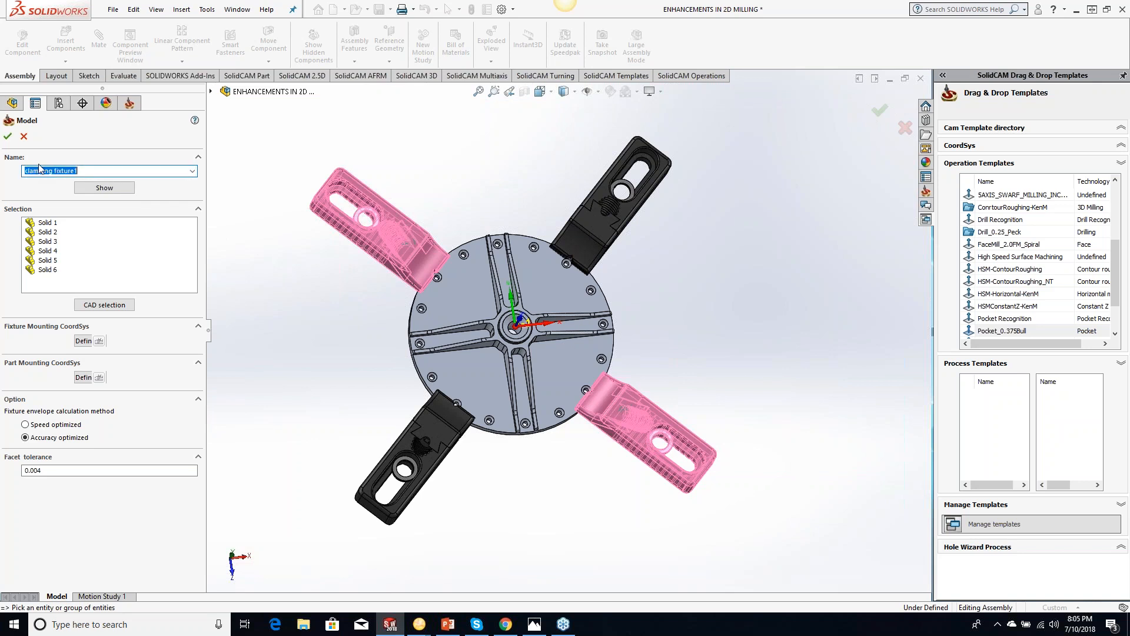
type("Op1")
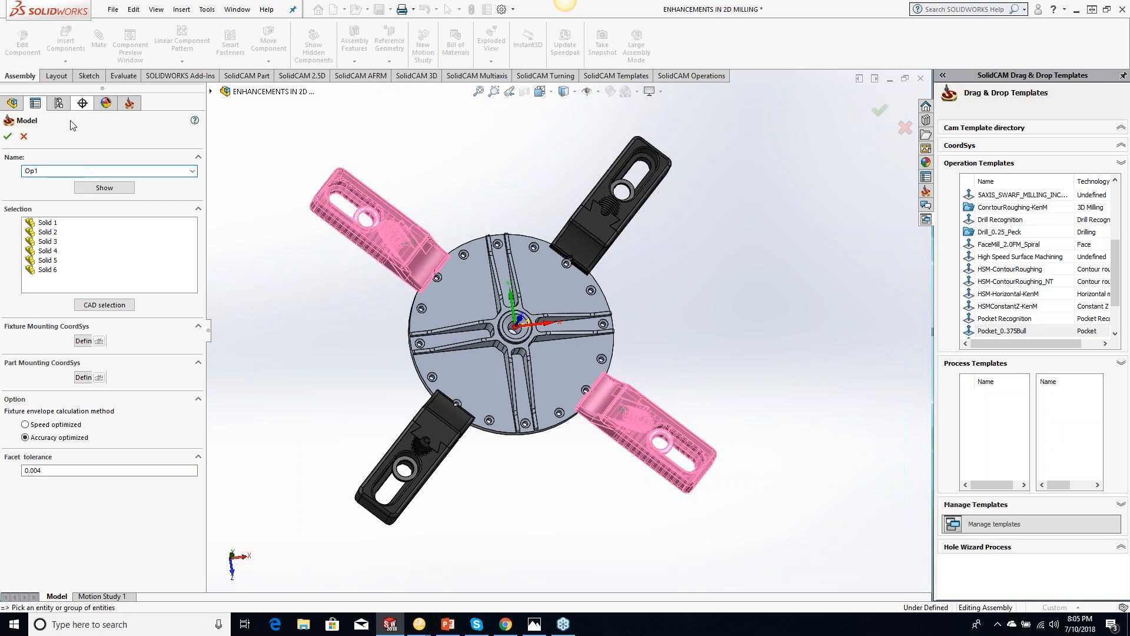
left_click(8, 136)
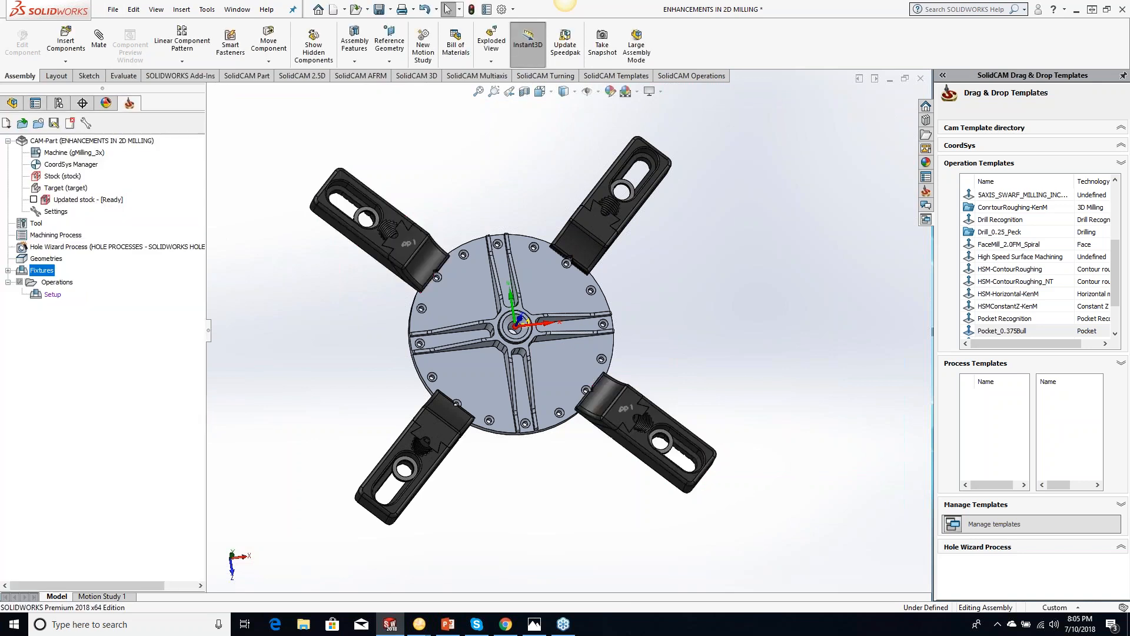
Define another fixture from the solids and washers of the two unlabelled clamps
right_click(46, 273)
left_click(74, 277)
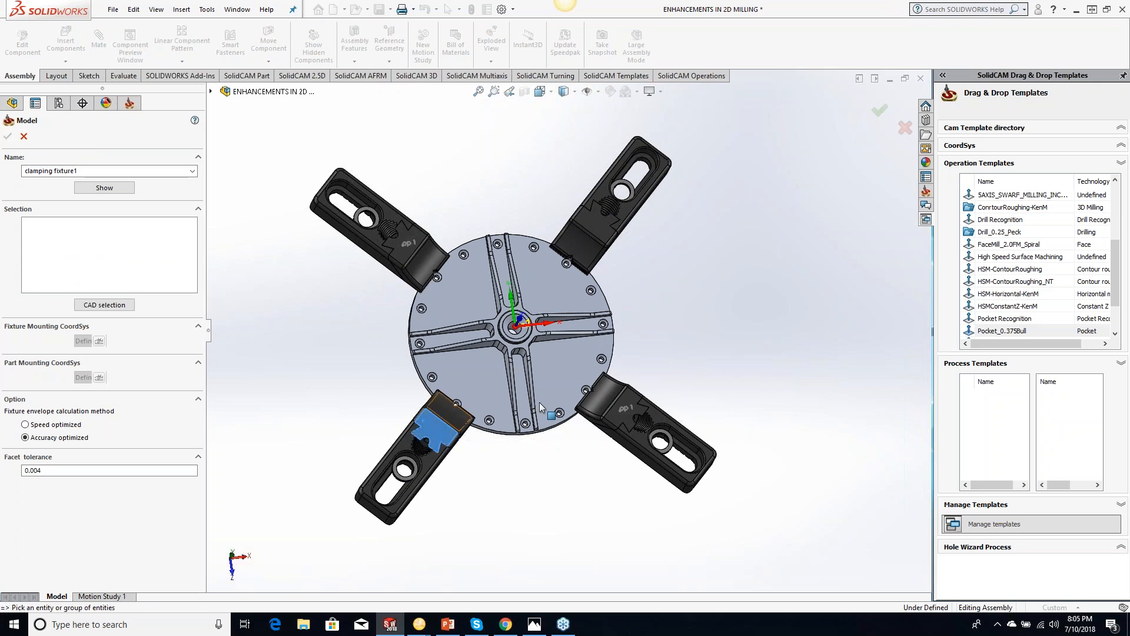
left_click(428, 454)
left_click(430, 467)
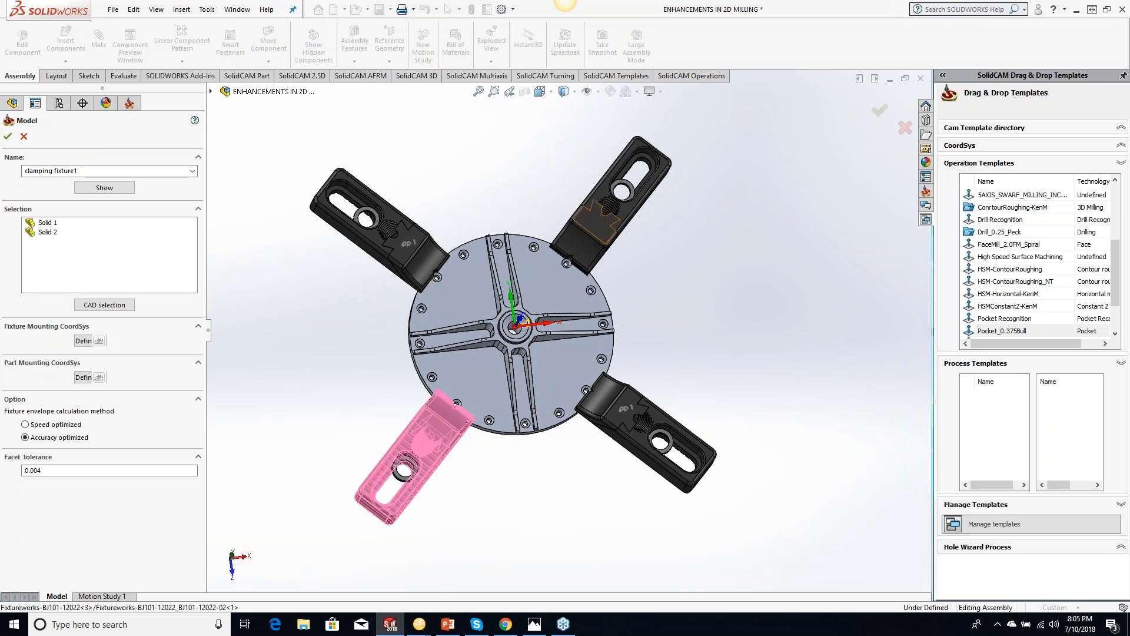
left_click(635, 209)
left_click(635, 209)
left_click(626, 189)
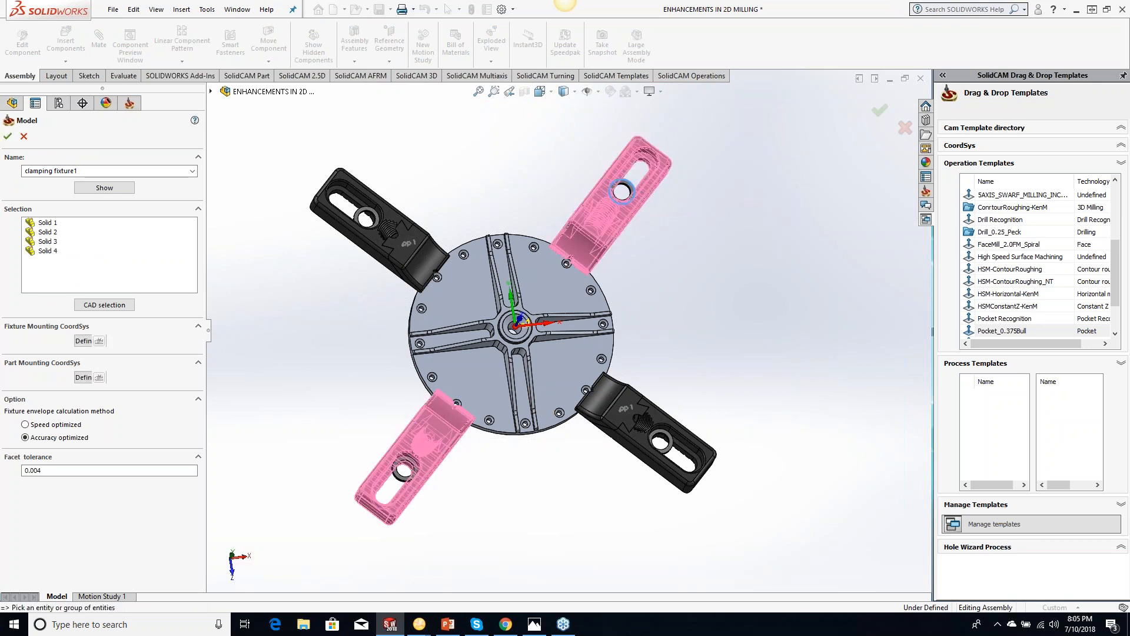
left_click(398, 475)
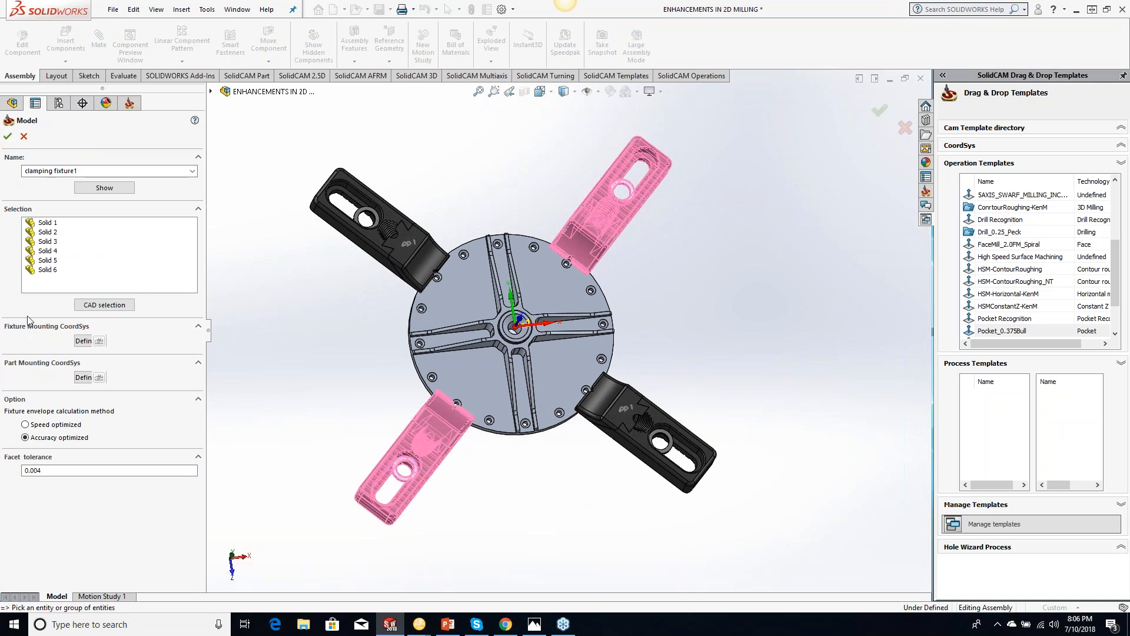
Name the second fixture op2 and accept its definition
left_click(82, 171)
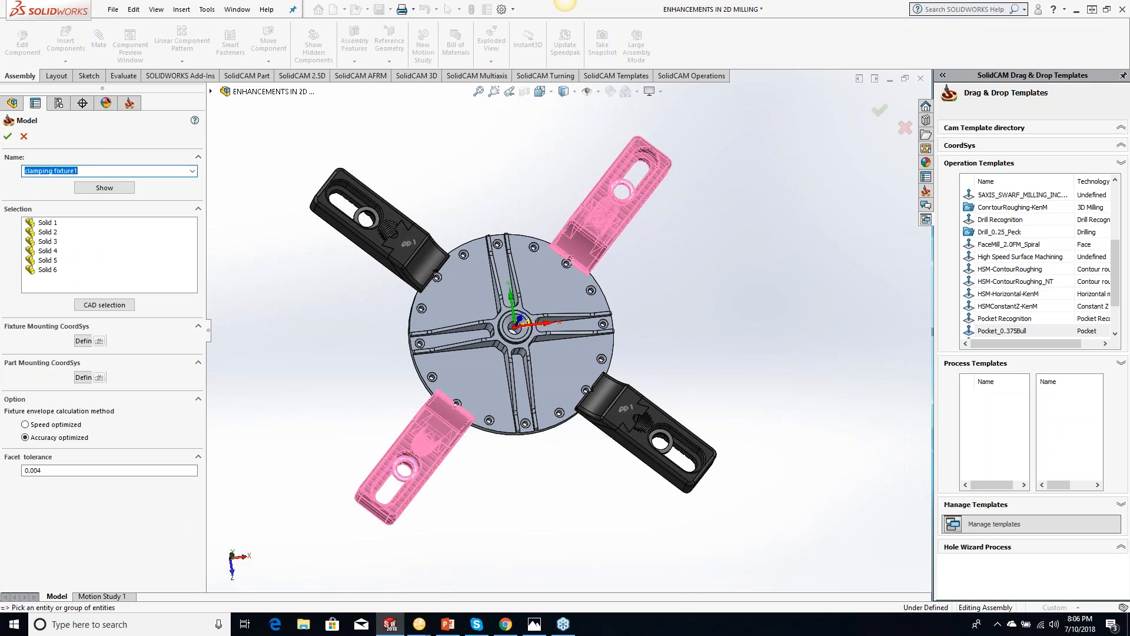
type("op2")
left_click(8, 136)
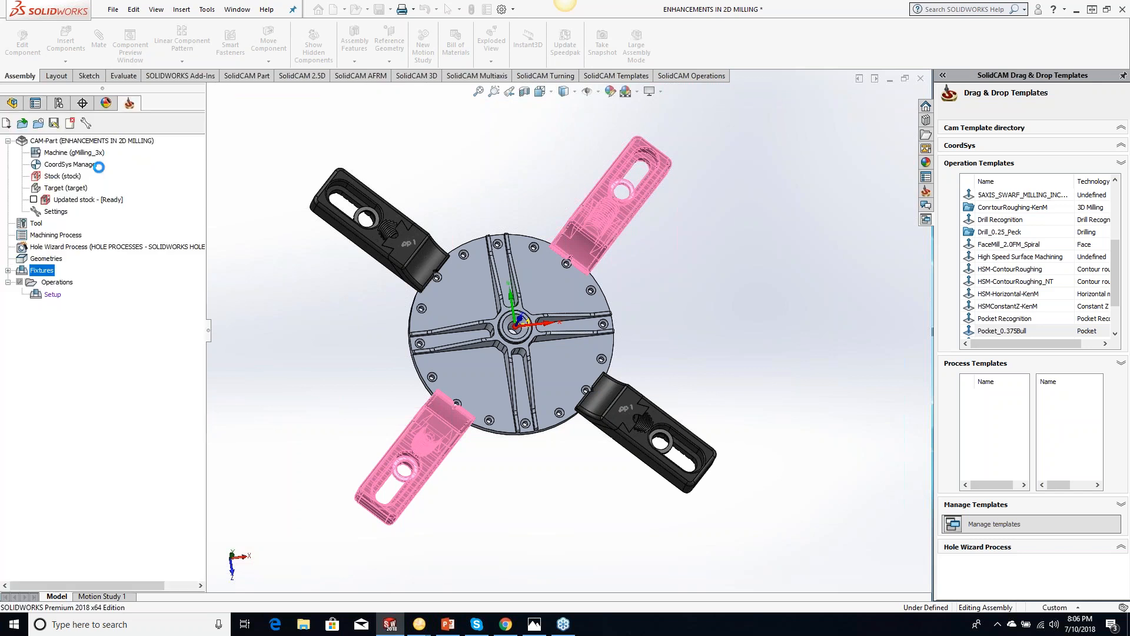
Assign the Op1 fixture to the existing machine setup and accept it
double_click(53, 295)
left_click(529, 242)
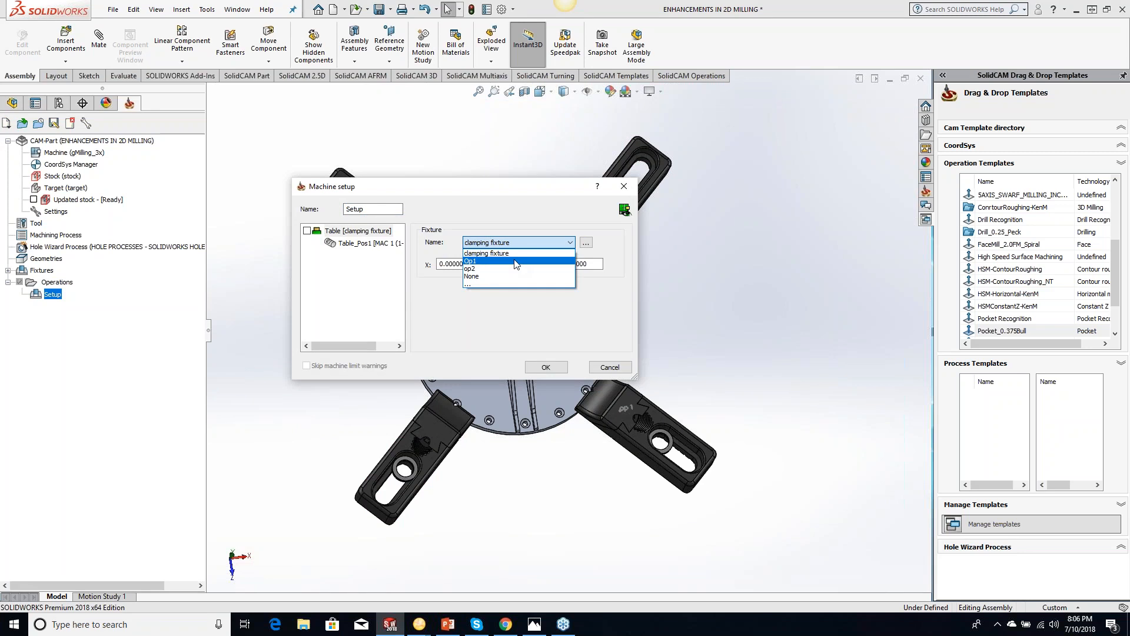
left_click(516, 262)
left_click(553, 369)
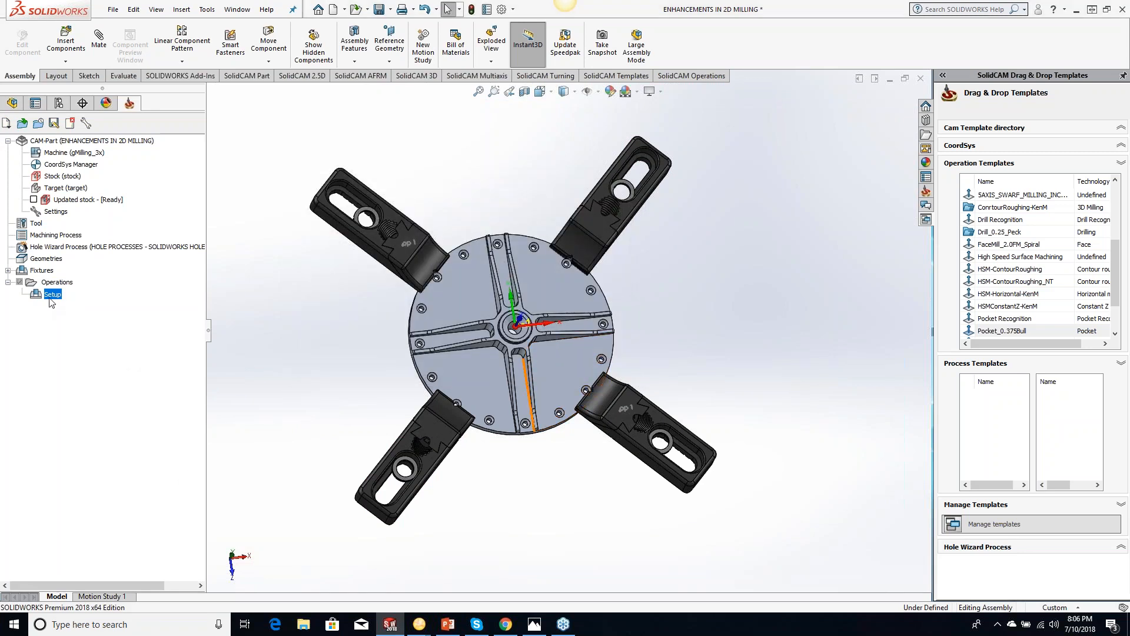
Add a second machine setup at the end of the operations tree with op2 as its fixture
right_click(55, 300)
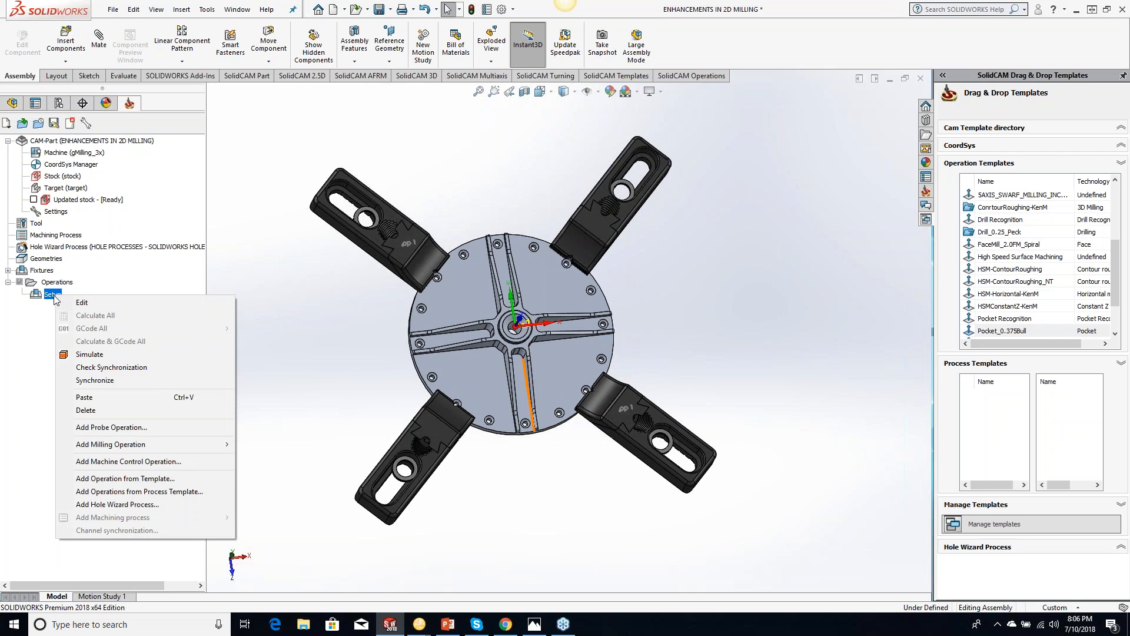
left_click(32, 317)
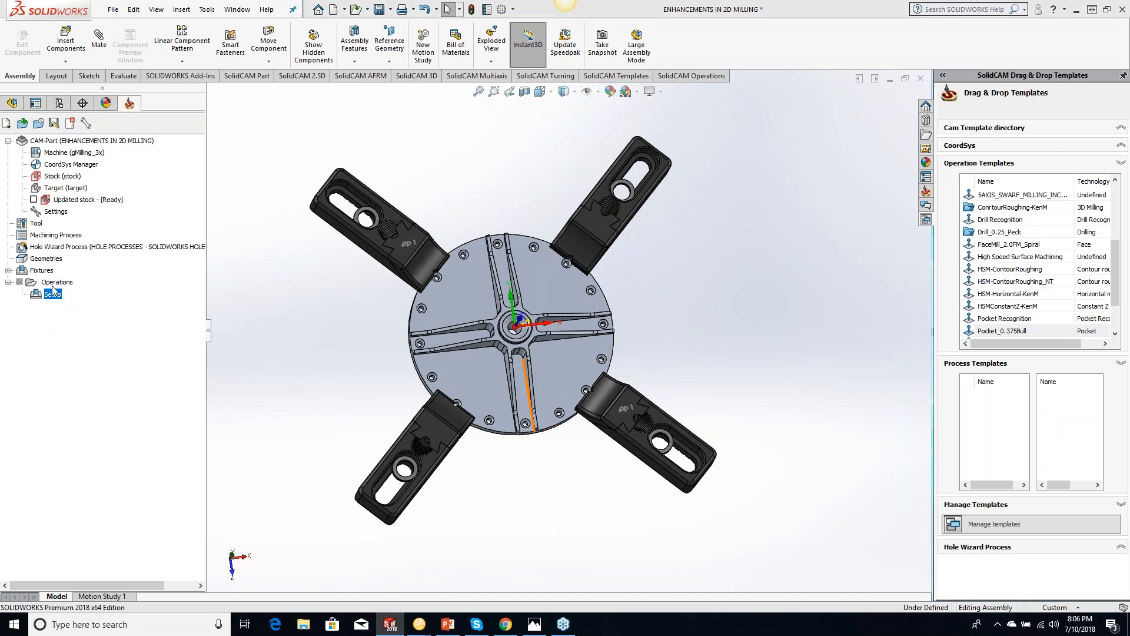
right_click(53, 283)
mouse_move(136, 564)
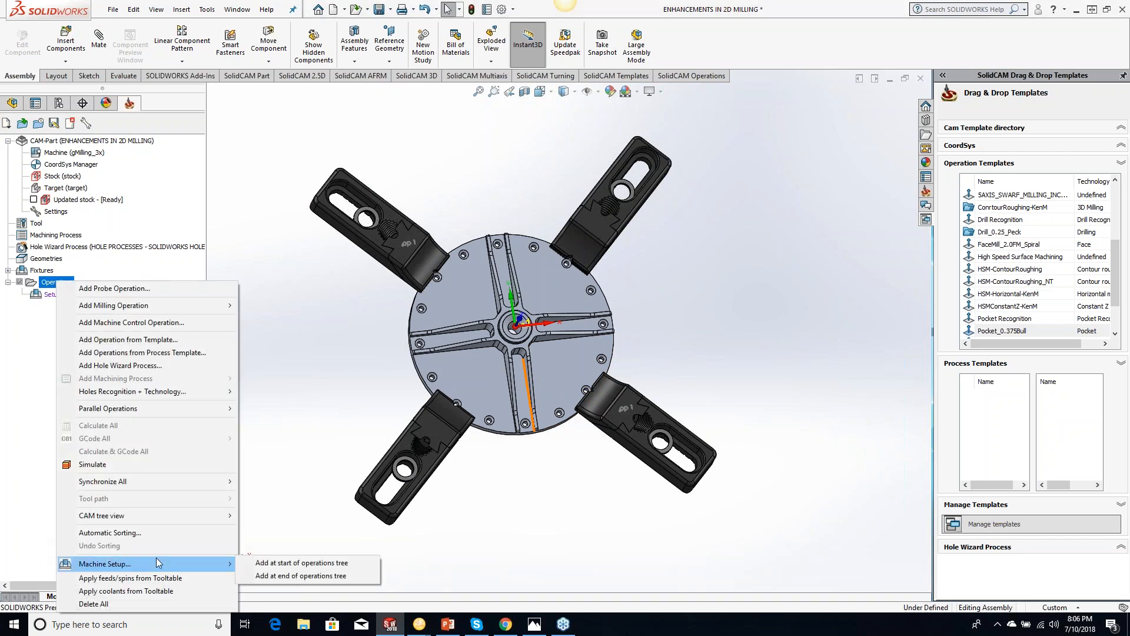
left_click(259, 575)
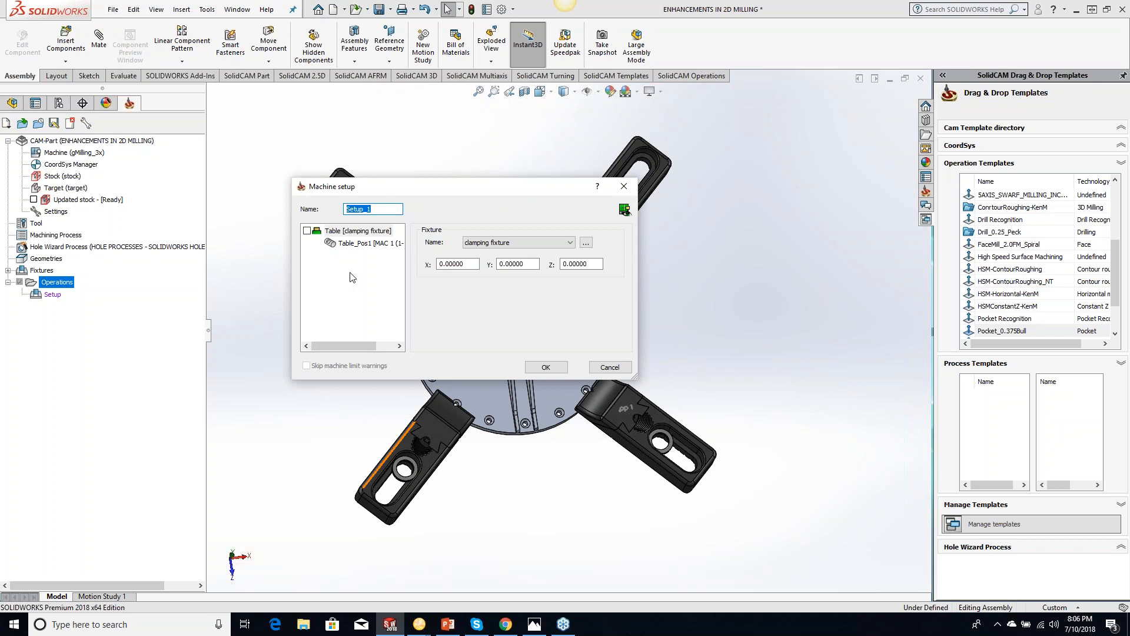
left_click(500, 242)
left_click(498, 271)
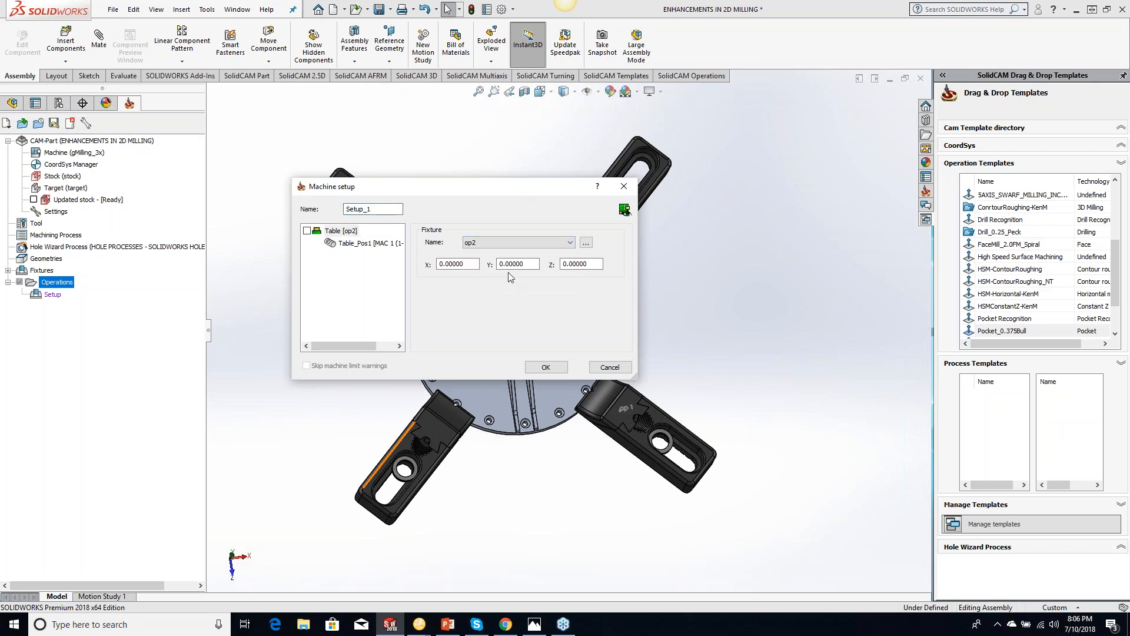
left_click(544, 367)
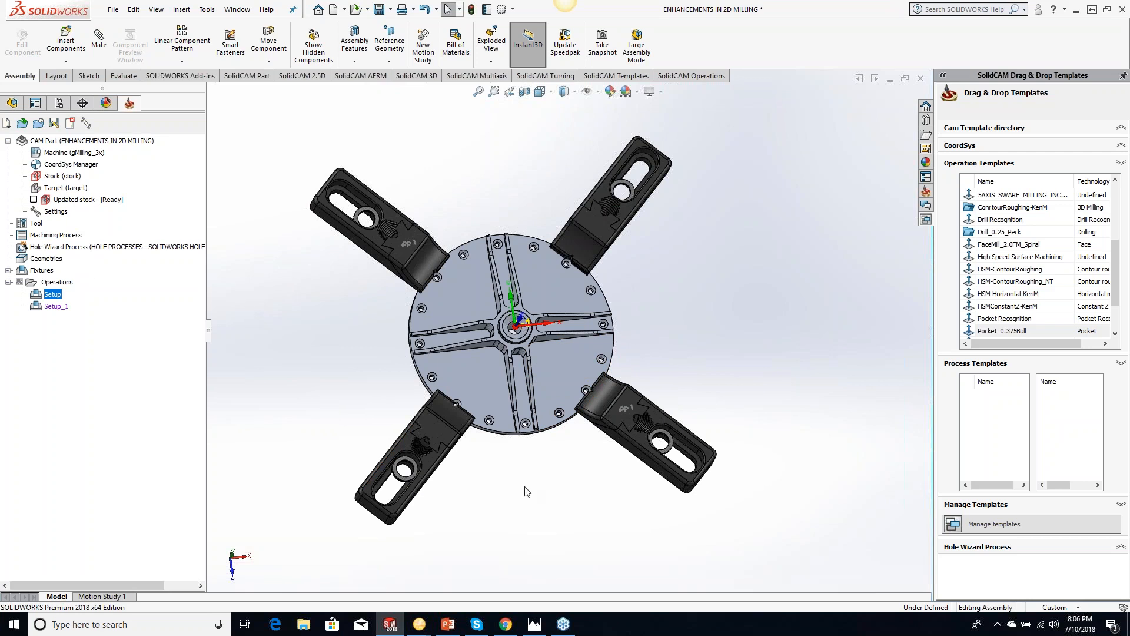
Hide the two unlabelled clamps together with their washers in the assembly
left_click(434, 444)
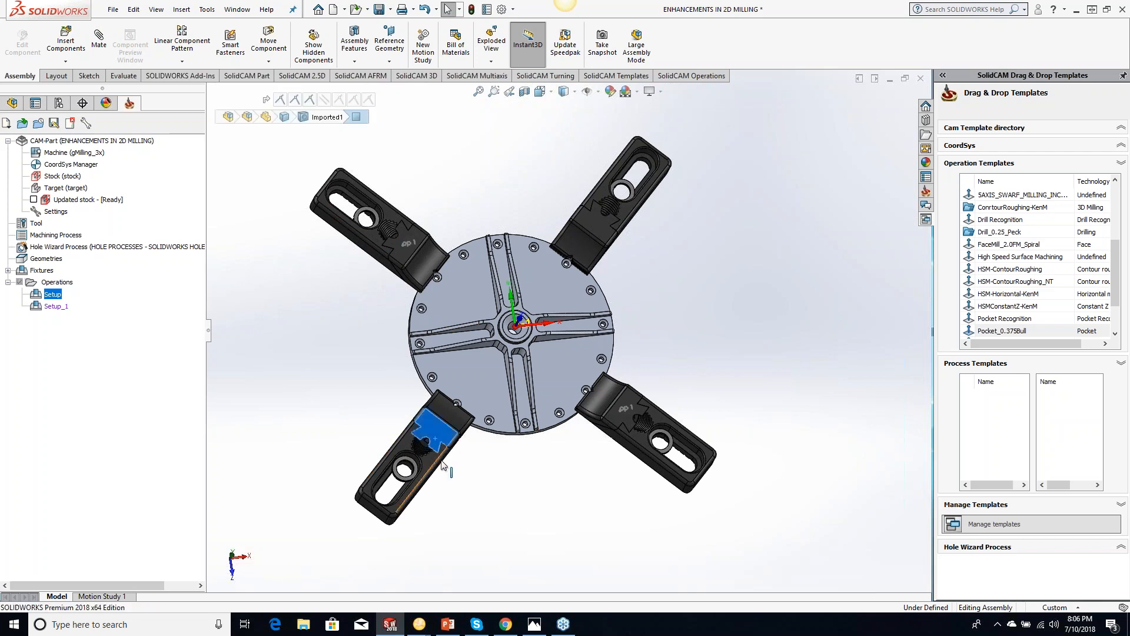
left_click(430, 460, "ctrl")
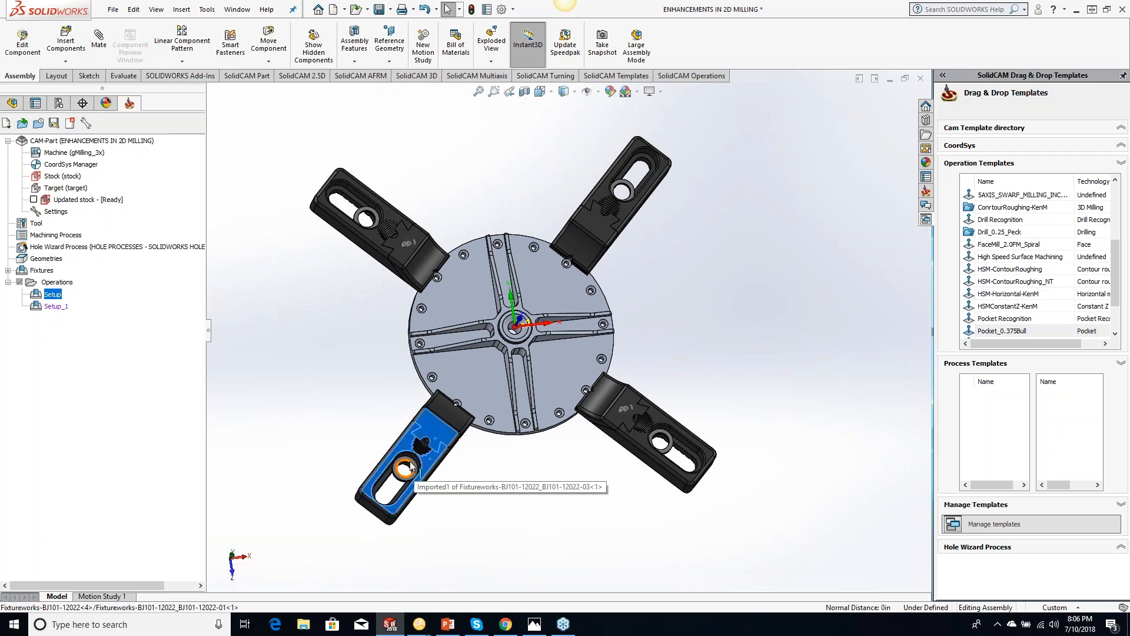
scroll(427, 456, "down", 1)
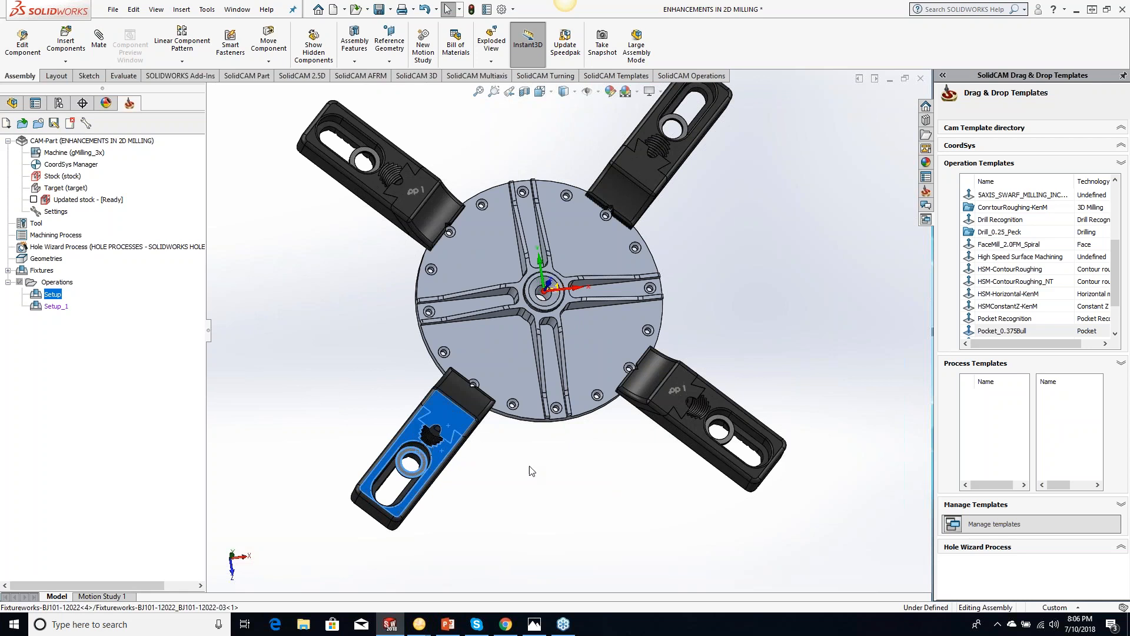
left_click(642, 176, "ctrl")
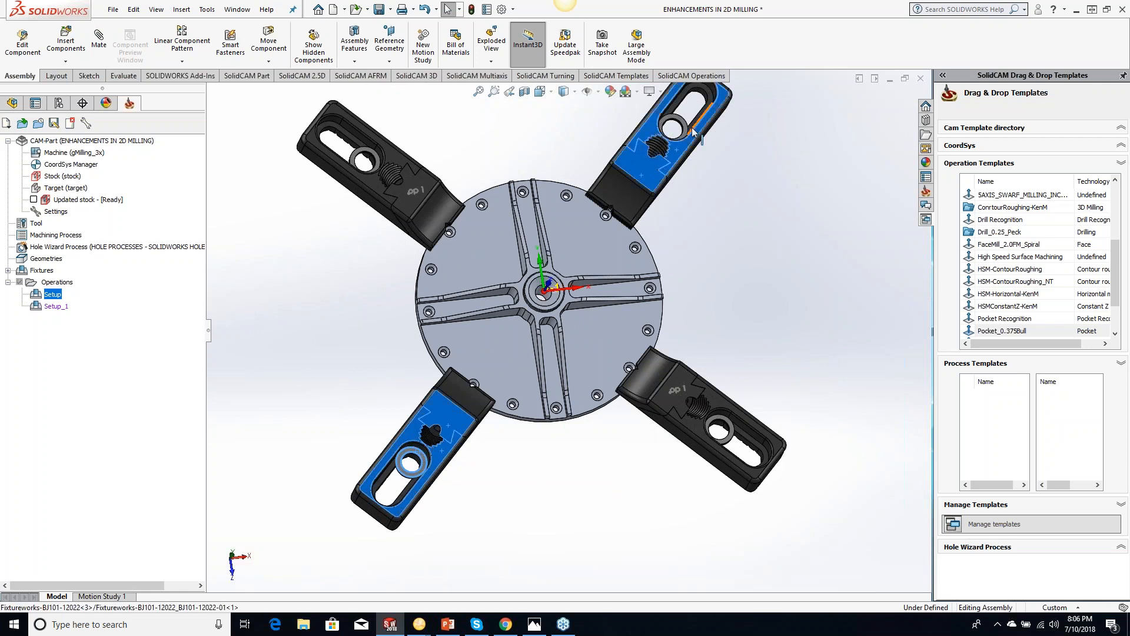
left_click(683, 131, "ctrl")
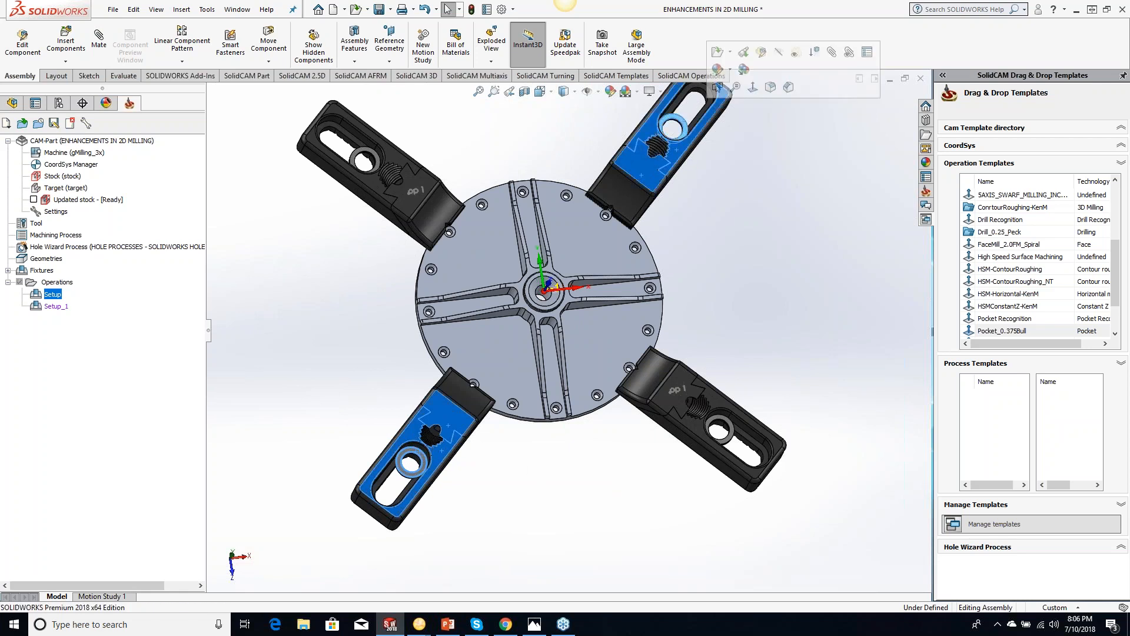
right_click(677, 153)
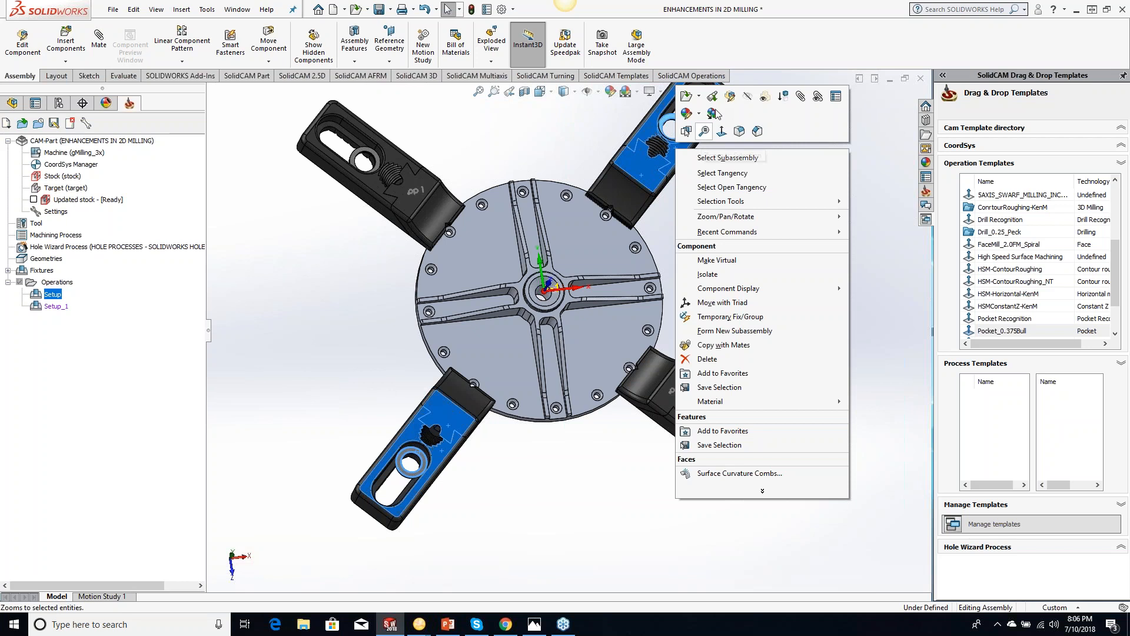
left_click(751, 103)
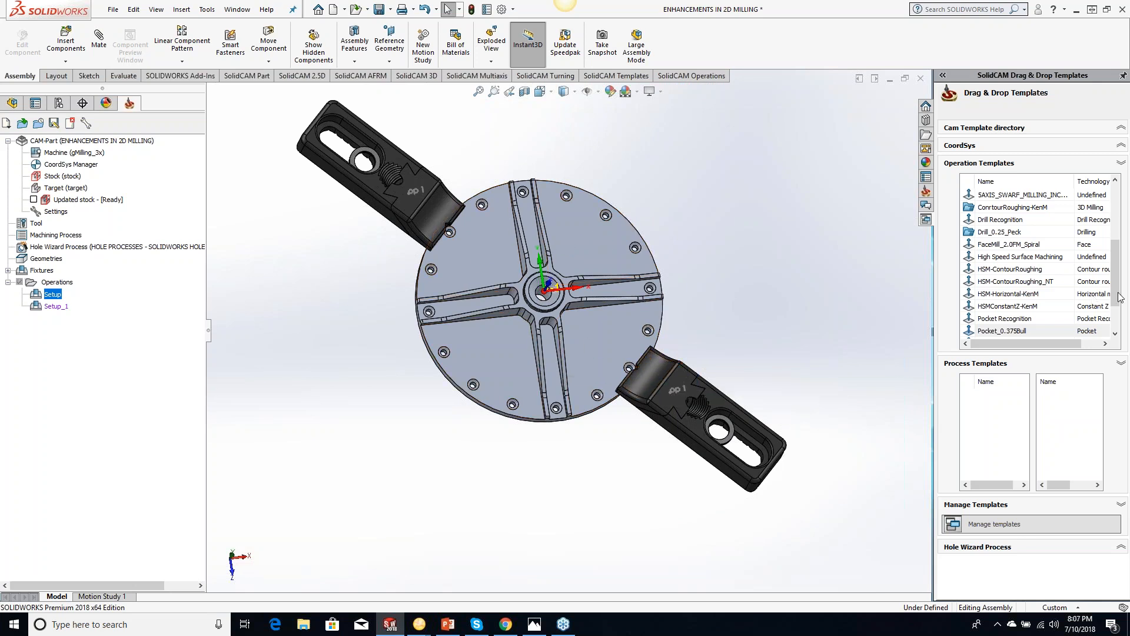
Apply the Pocket_0.375Bull operation template to only the upper-right quadrant face of the disc
mouse_move(1113, 293)
left_mouse_down()
mouse_move(1112, 315)
mouse_move(1099, 222)
mouse_move(1108, 298)
left_mouse_up()
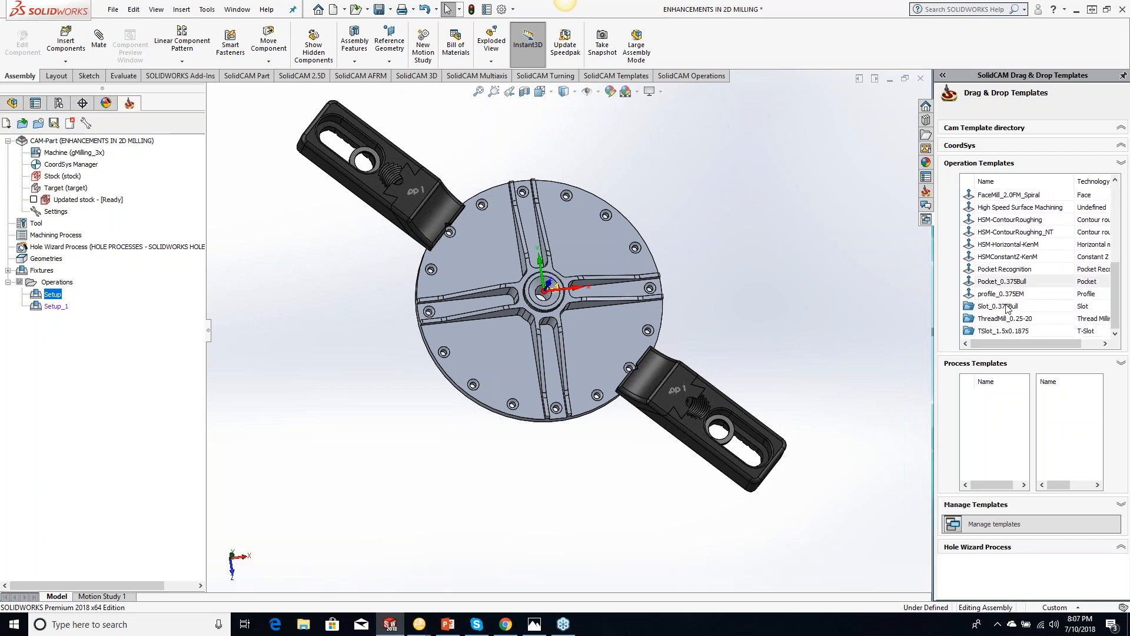
left_click_drag(997, 289, 940, 293)
left_click(612, 234)
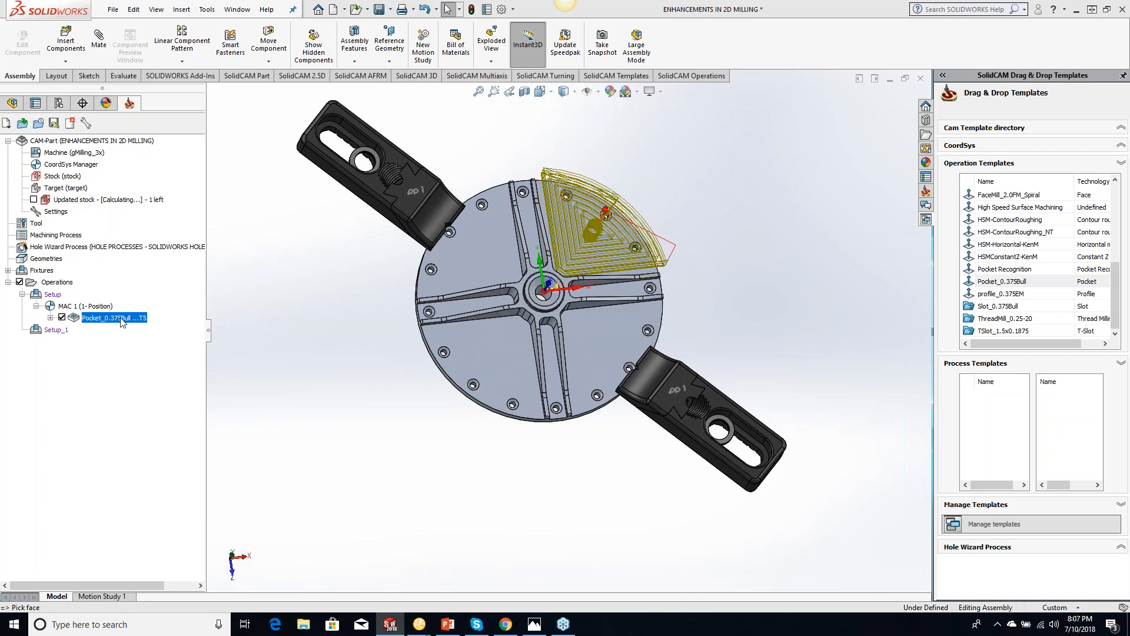
Delete the single-face Pocket_0.375Bull operation from the first setup
right_click(122, 321)
left_click(160, 519)
key("Return")
Create a pocket operation in the first setup from the Pocket_0.375Bull template on all four quadrant faces, and dismiss the message log
left_click(57, 296)
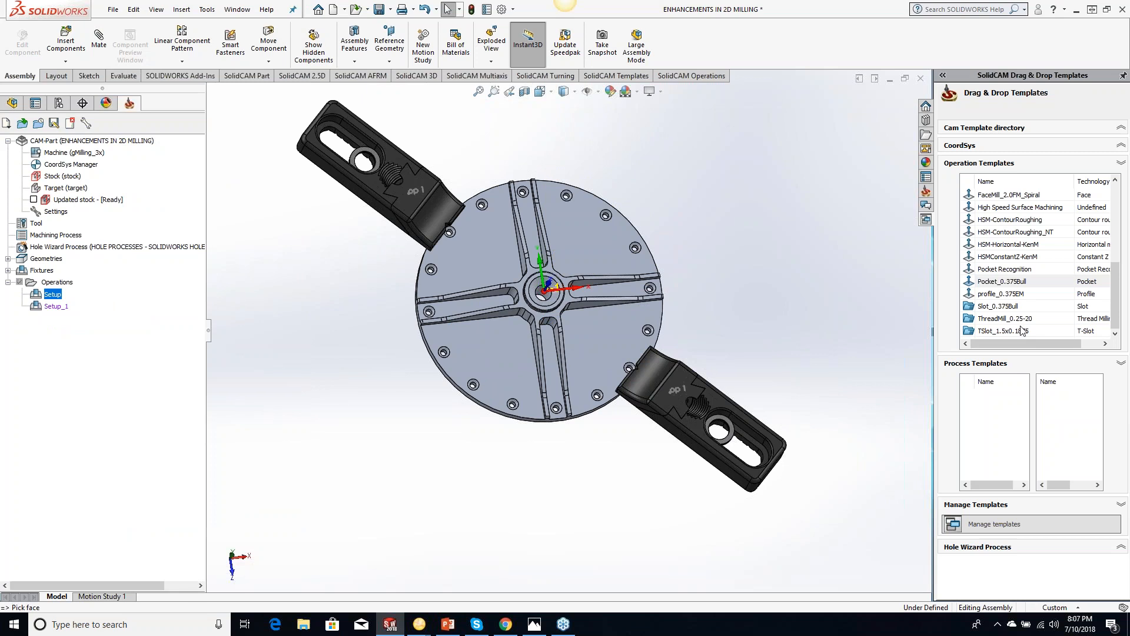
left_click(1003, 282)
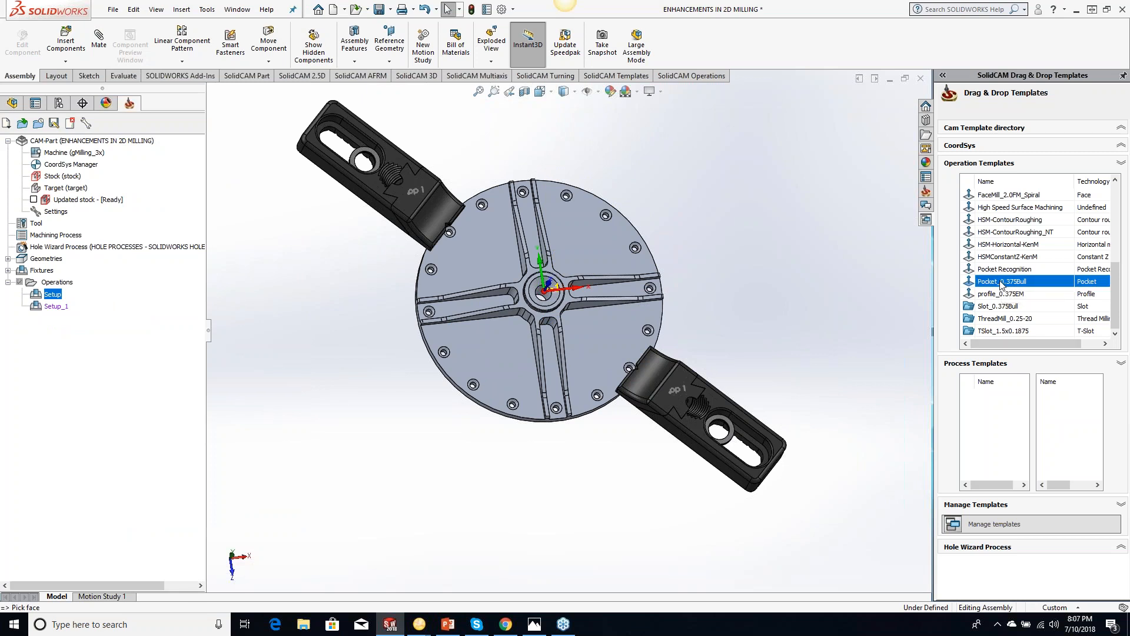
left_click_drag(1002, 283, 606, 227)
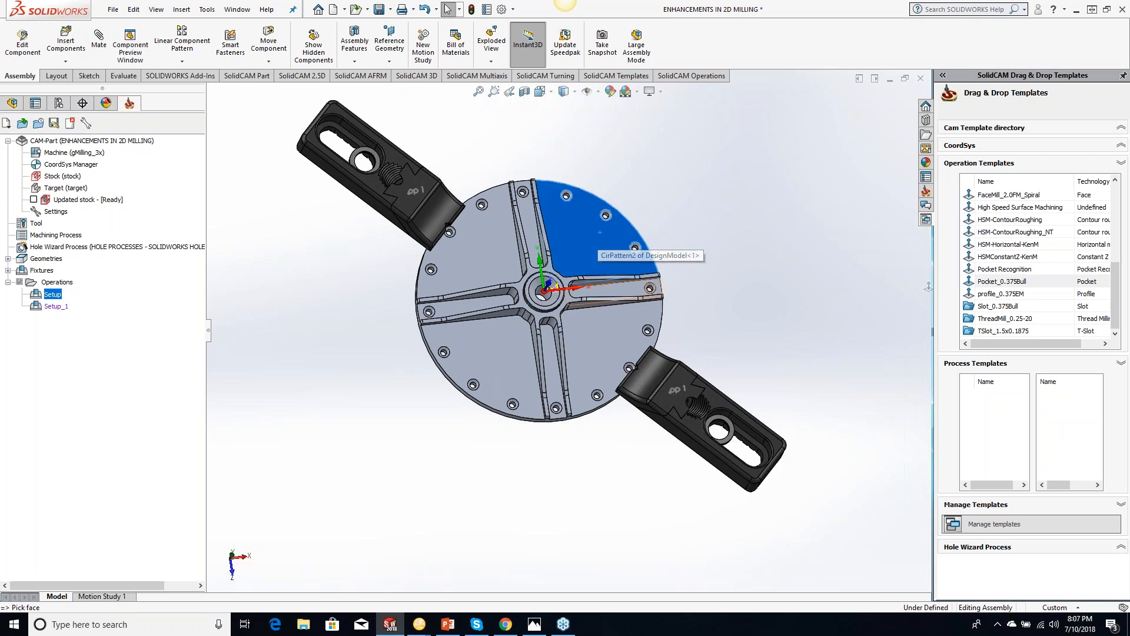
left_click(612, 330)
left_click(504, 351, "ctrl")
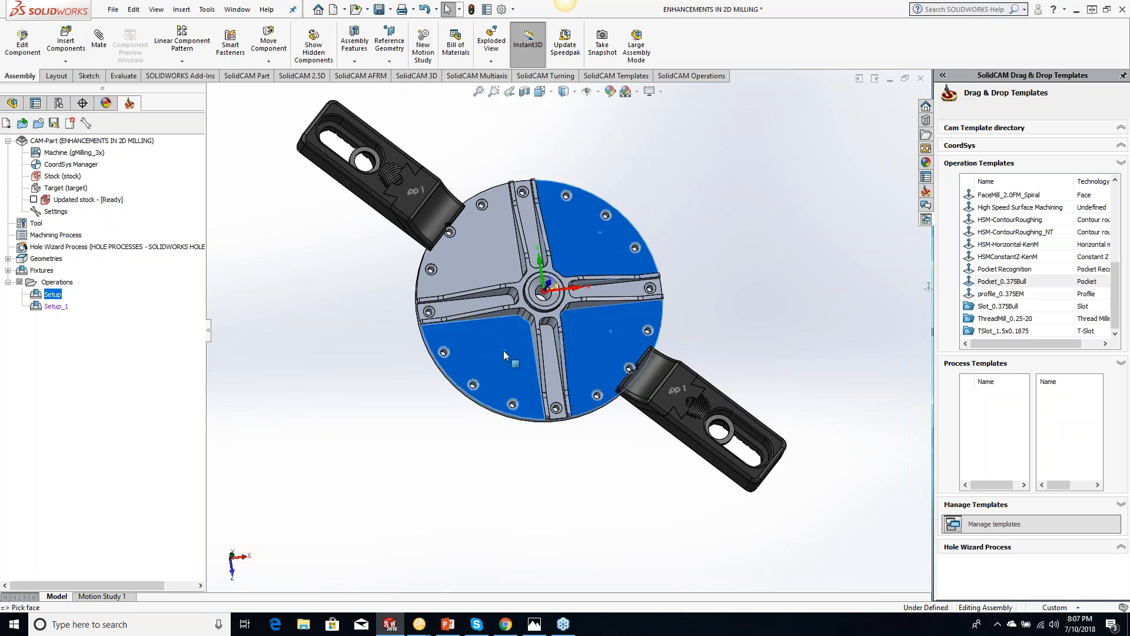
left_click(481, 256, "ctrl")
left_click_drag(482, 255, 483, 255)
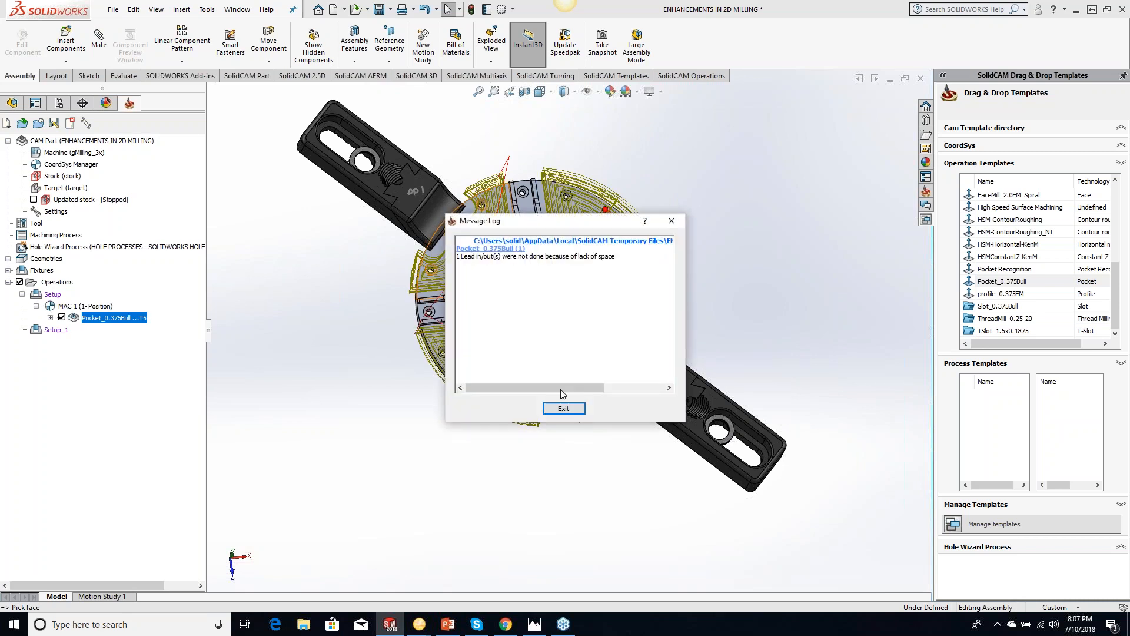
left_click(563, 409)
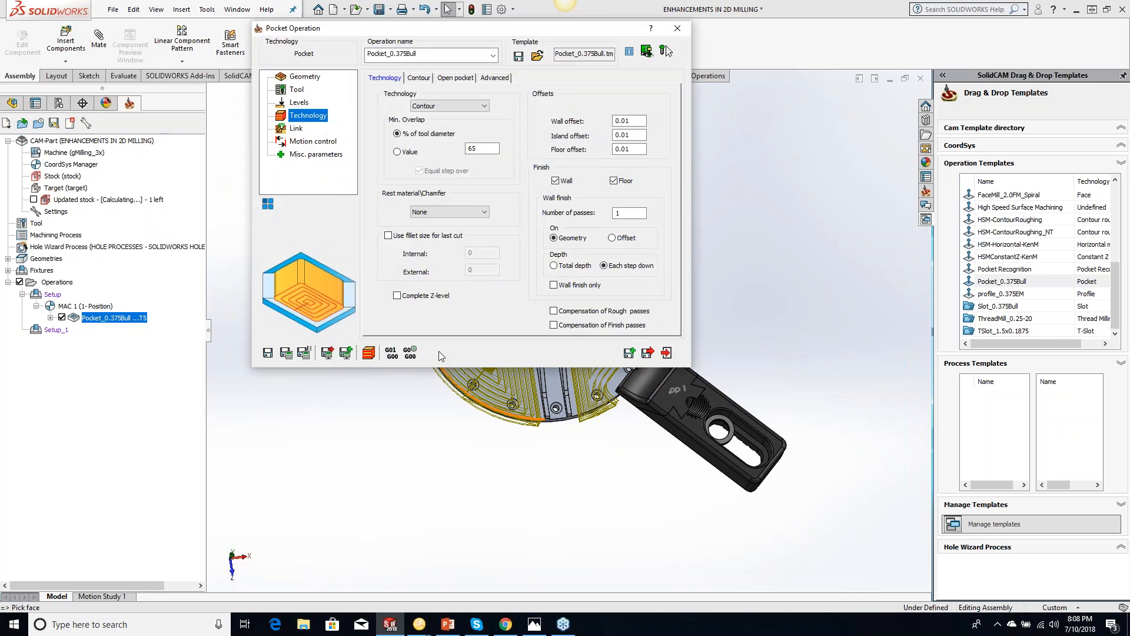
Review the pocket operation's geometry, tool, levels, technology and link settings, including its fixture collision protection
left_click(304, 77)
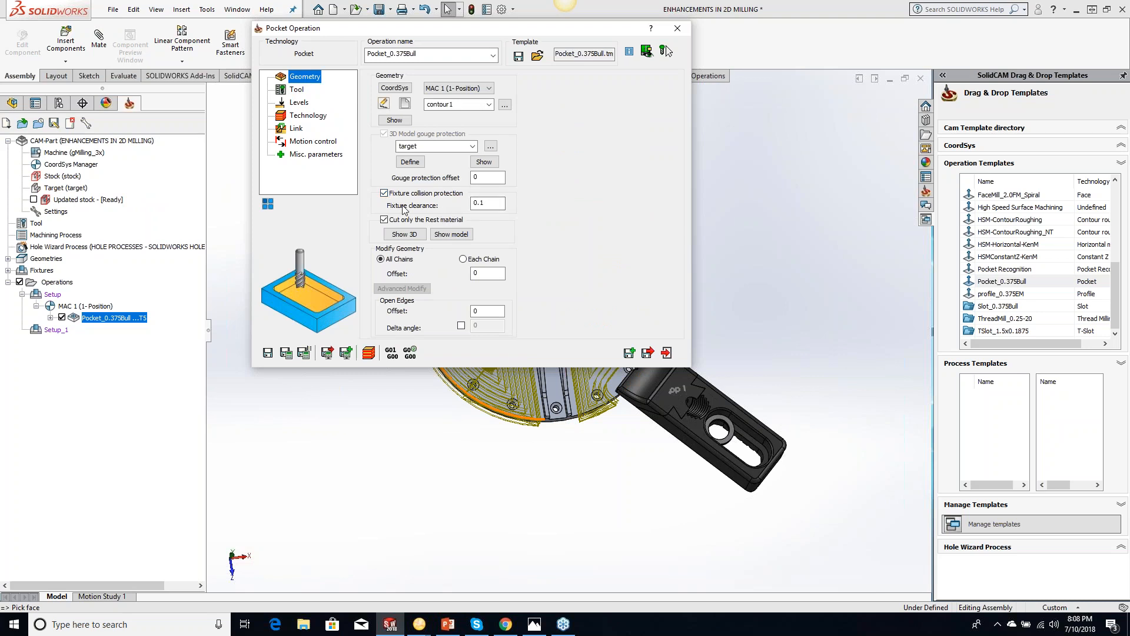
left_click(296, 91)
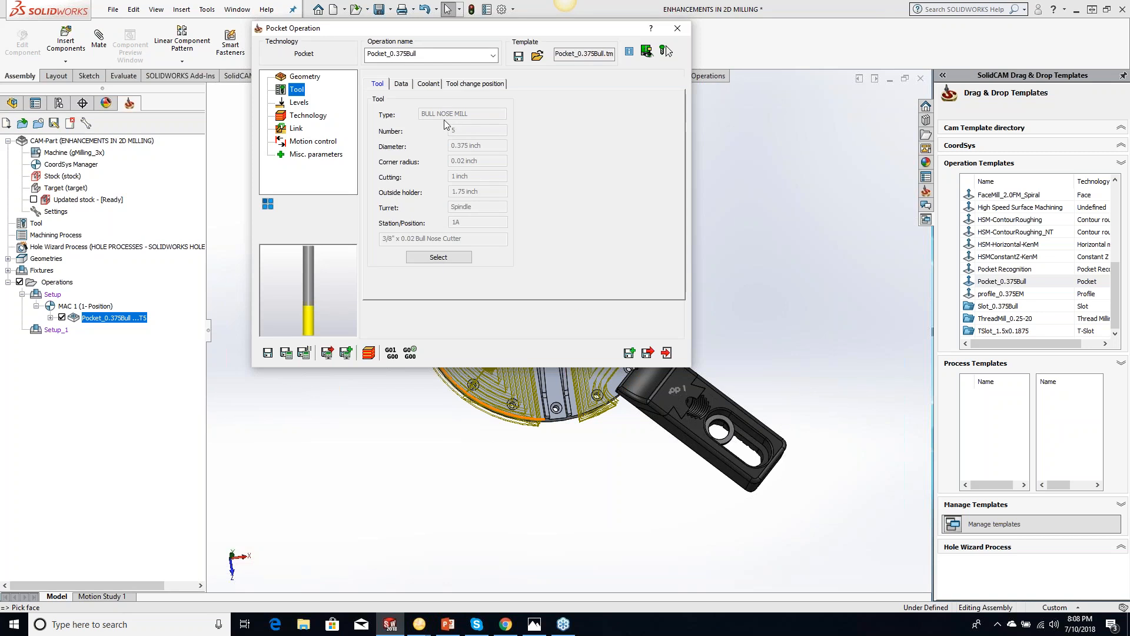
left_click(300, 103)
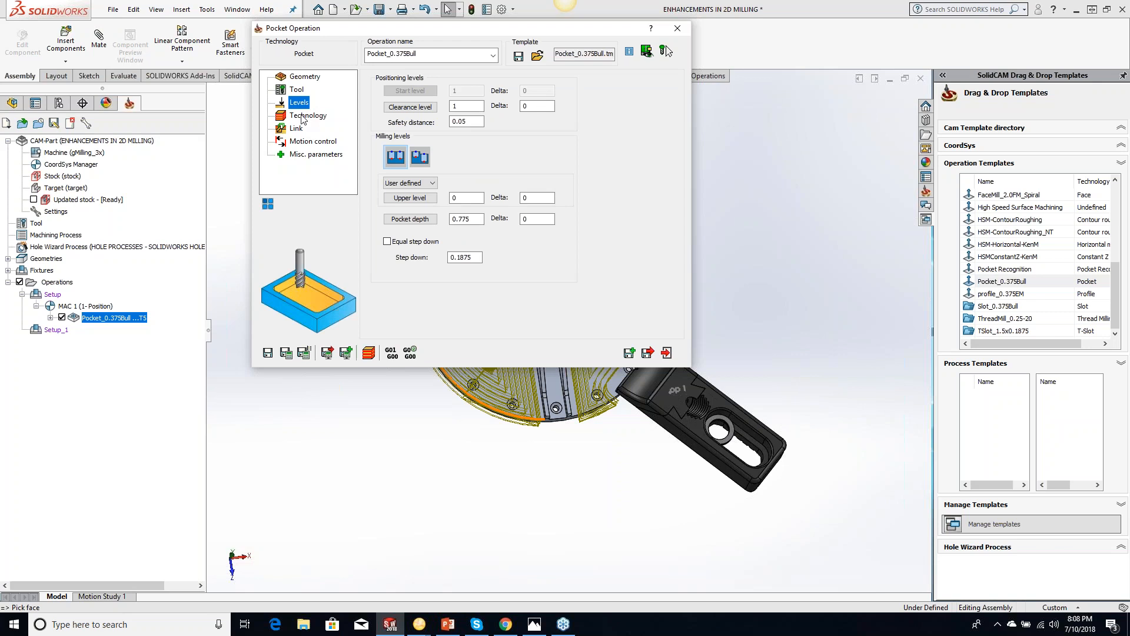
left_click(303, 117)
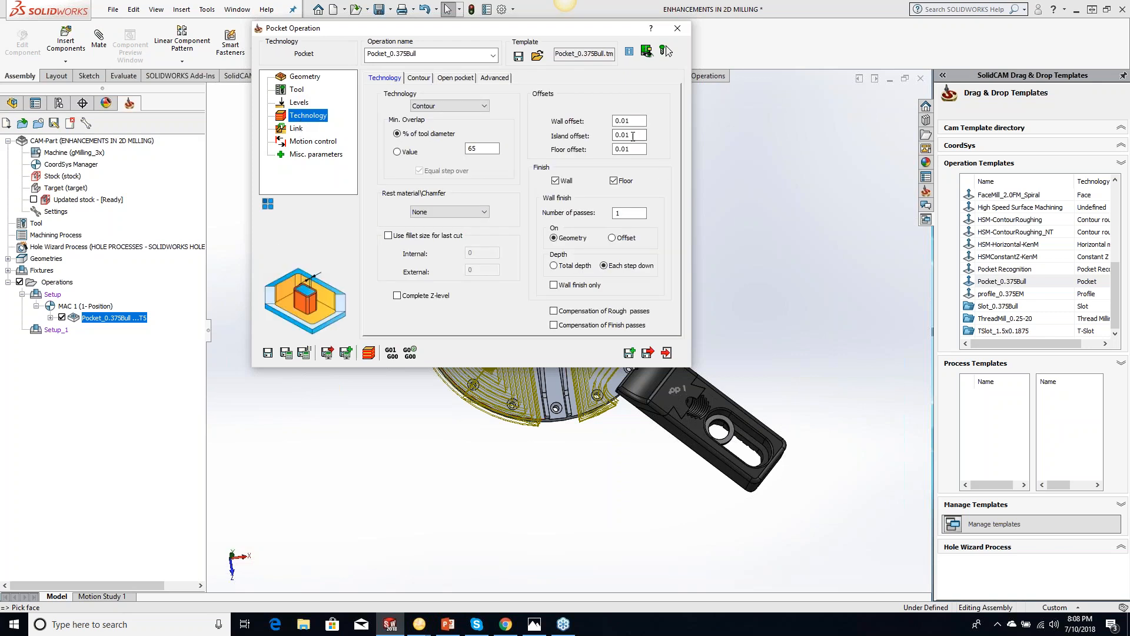
left_click(299, 129)
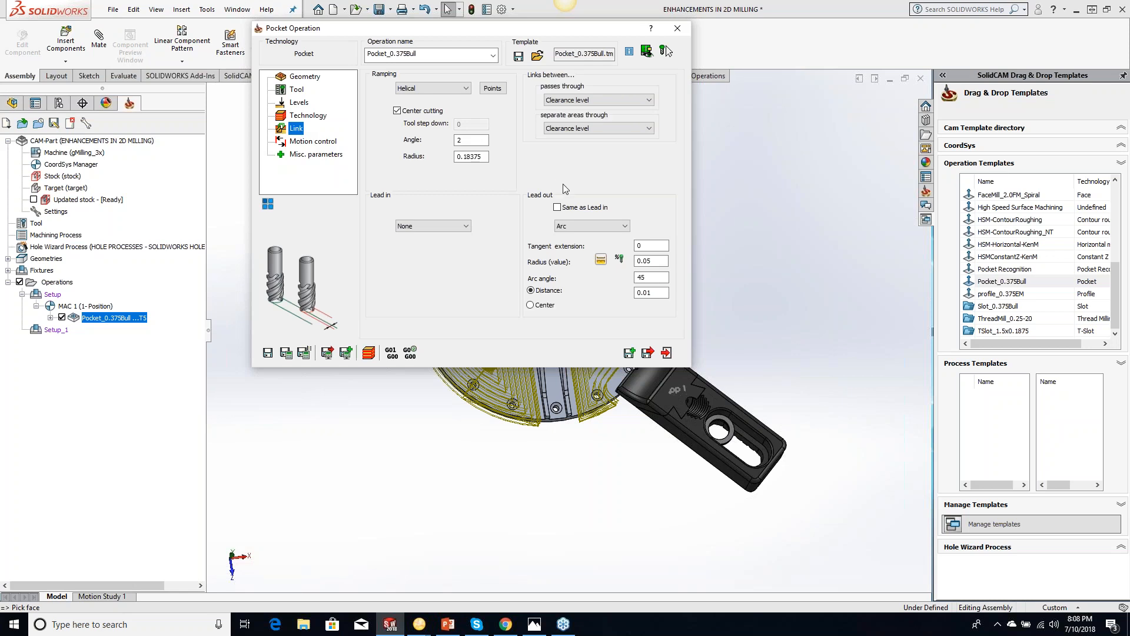
Decline recalculating the pocket operation and open its simulation in SolidVerify mode
left_click(287, 356)
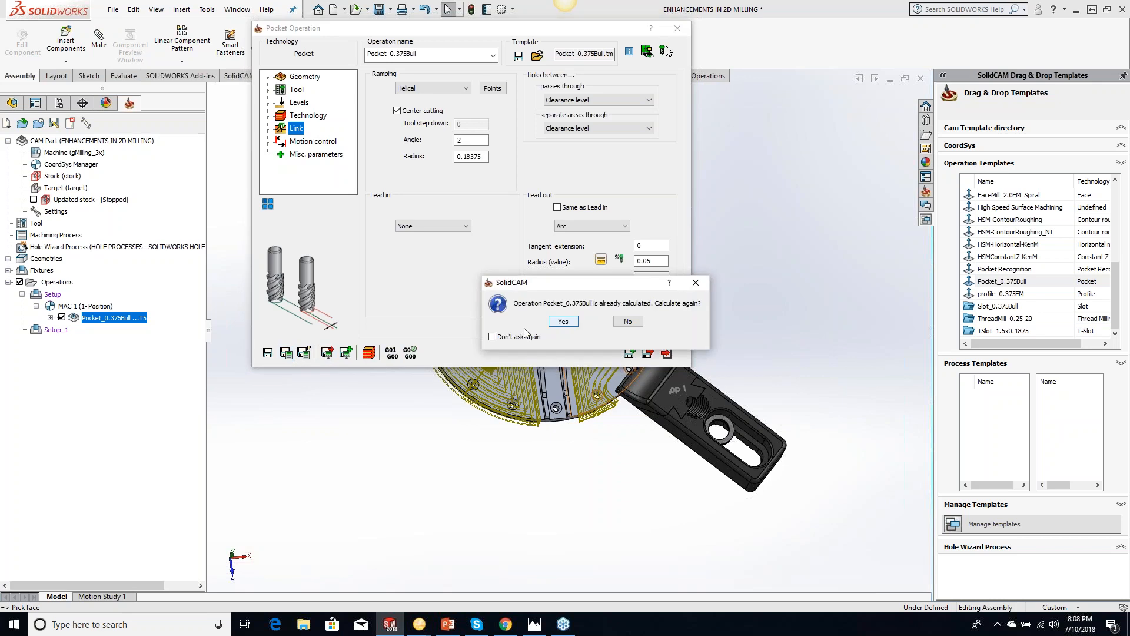
left_click(627, 321)
left_click(370, 355)
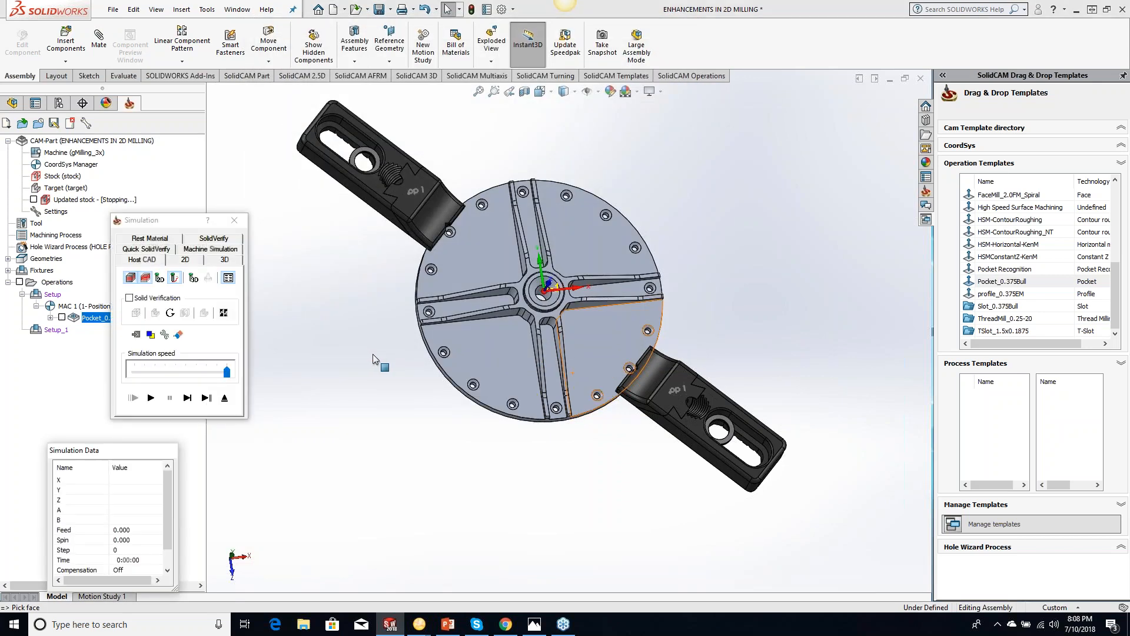
left_click(210, 241)
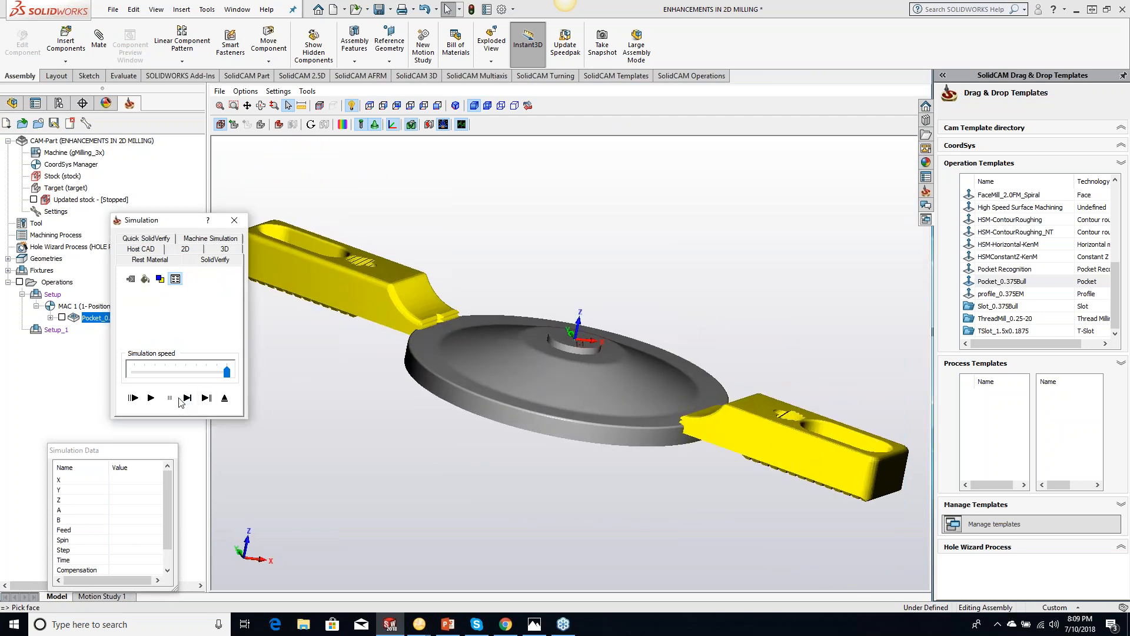
Run the SolidVerify simulation slowly at first and then at full speed, and inspect the material left around the clamps
left_click_drag(226, 372, 155, 372)
left_click(151, 398)
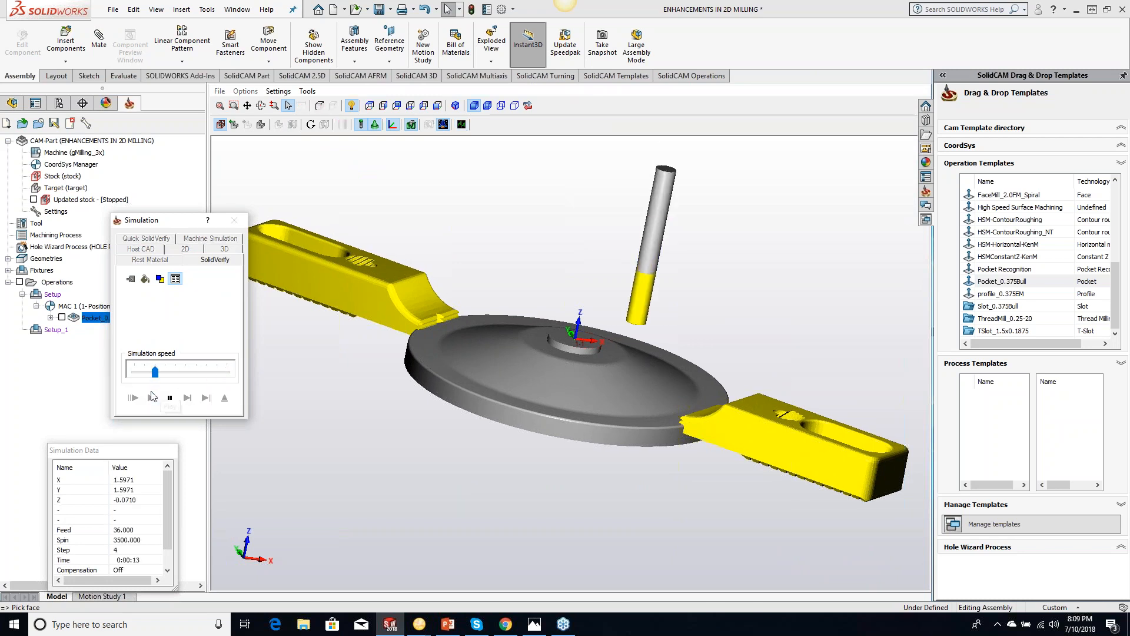
left_click_drag(155, 372, 186, 372)
middle_click_drag(338, 306, 348, 355)
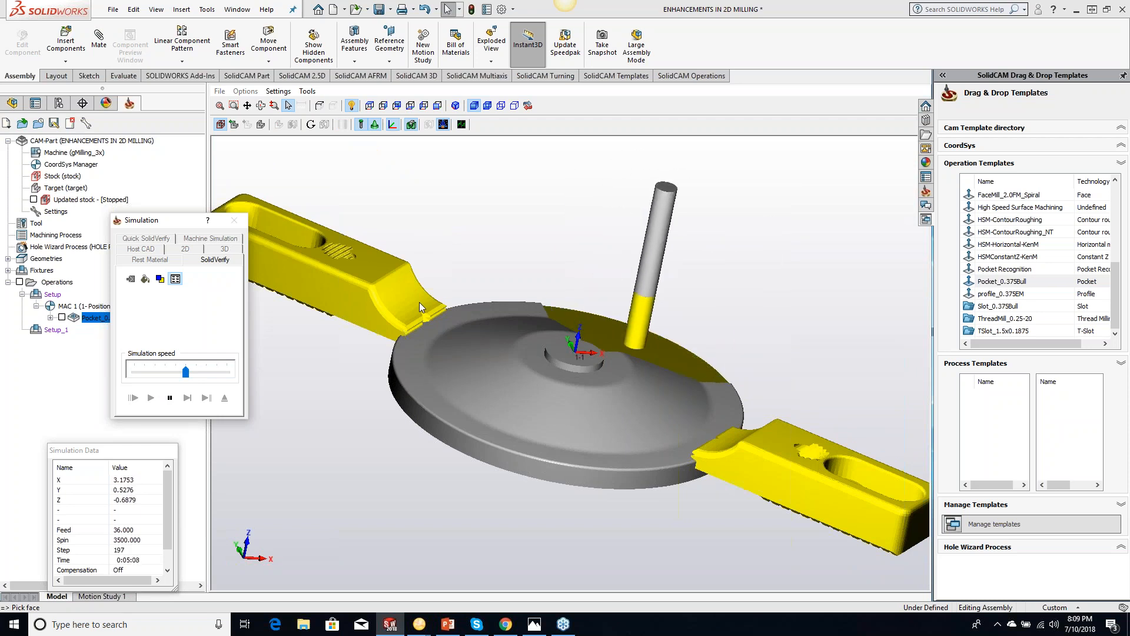
left_click_drag(186, 372, 226, 373)
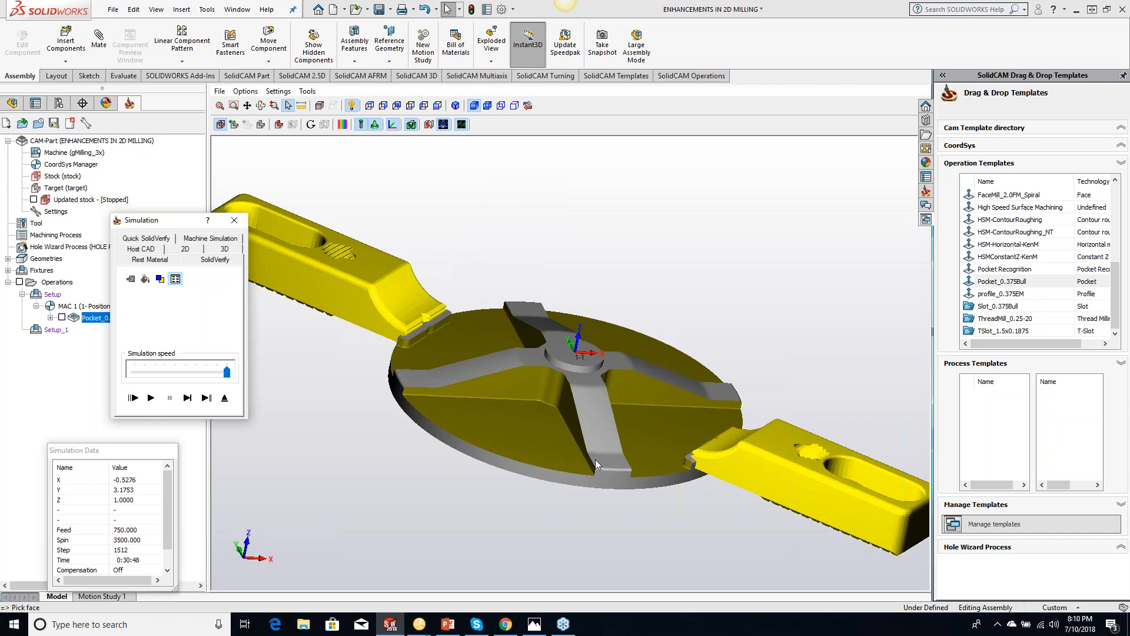
middle_click_drag(727, 510, 714, 519)
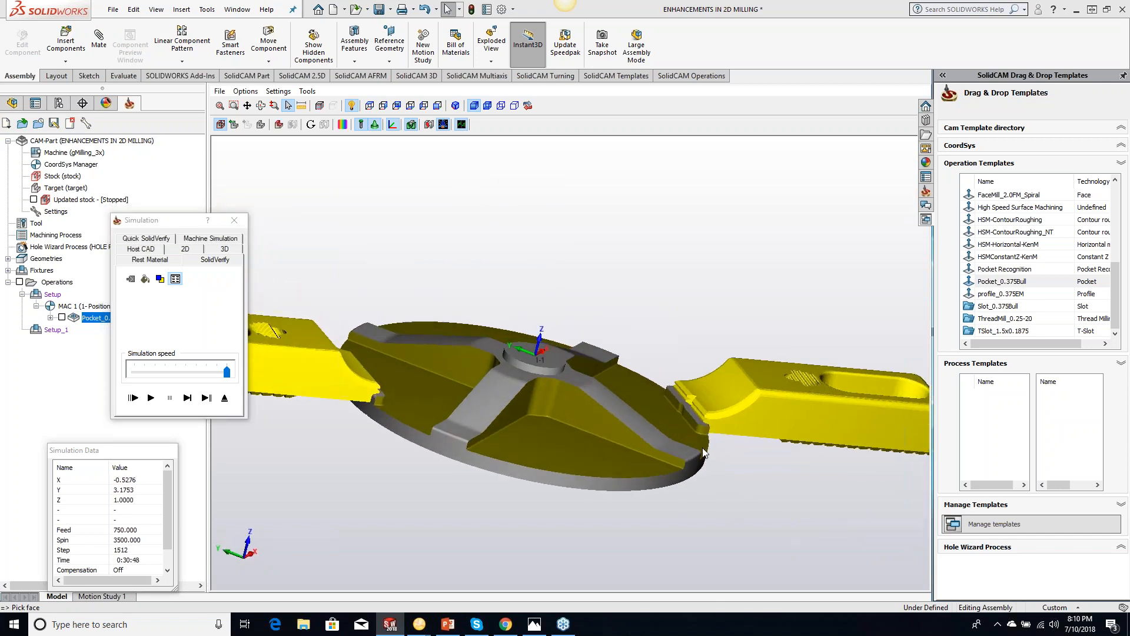
Inspect the stock left beside the clamp up close, and exit the simulation
scroll(701, 445, "up", 4)
middle_click_drag(701, 444, 545, 324)
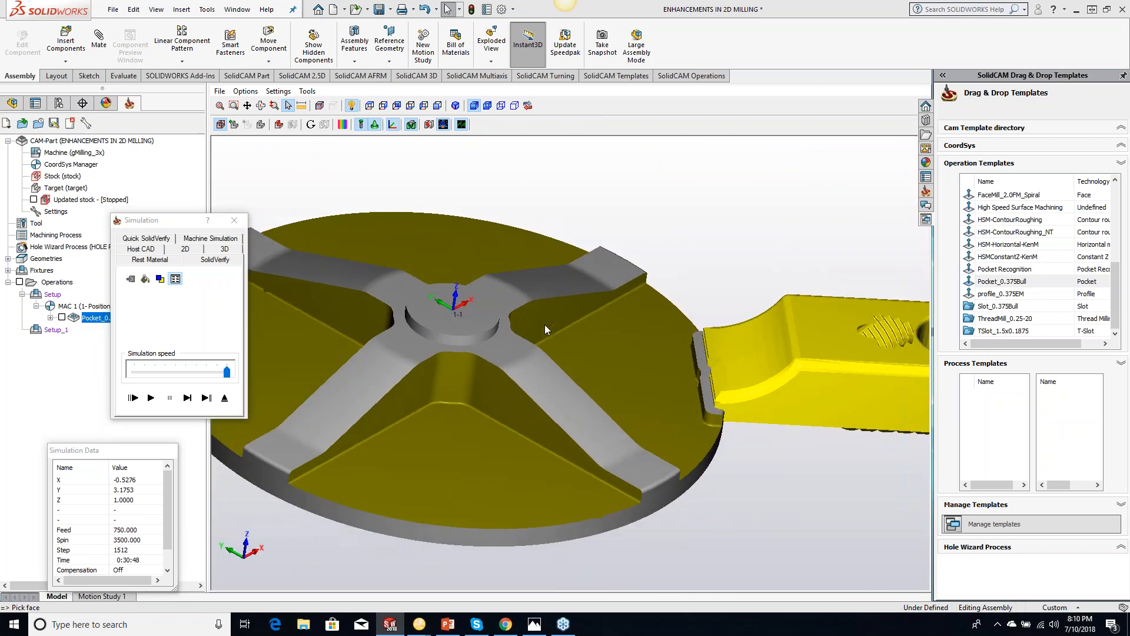
scroll(544, 323, "down", 2)
left_click(234, 219)
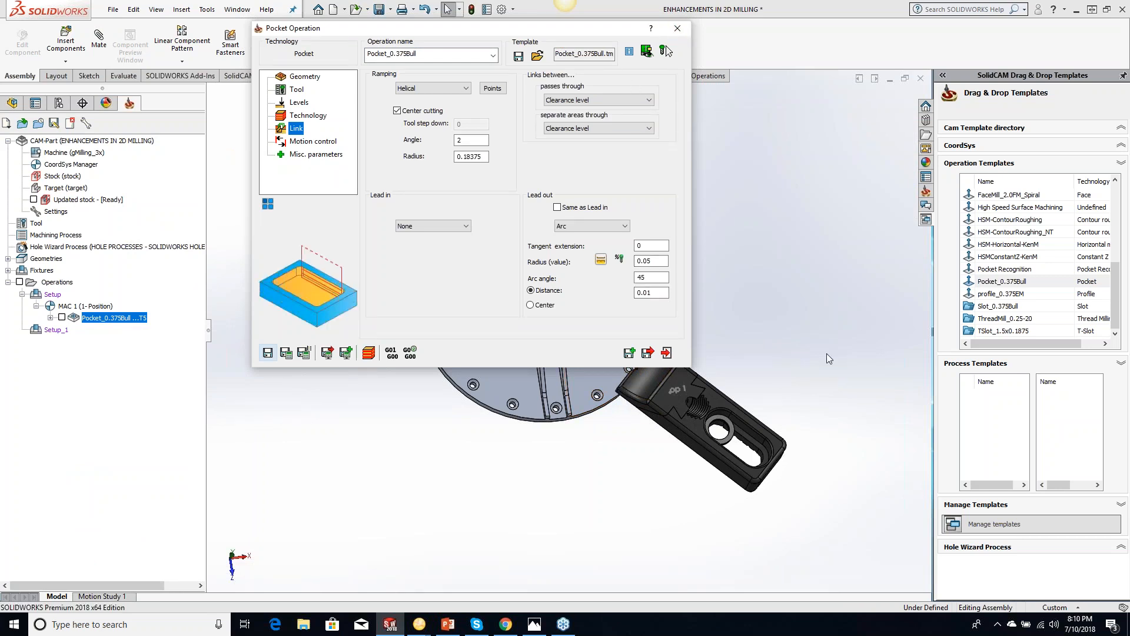
Save and copy the Pocket_0.375Bull operation, close its settings, and move the copy into Setup_1
left_click(629, 353)
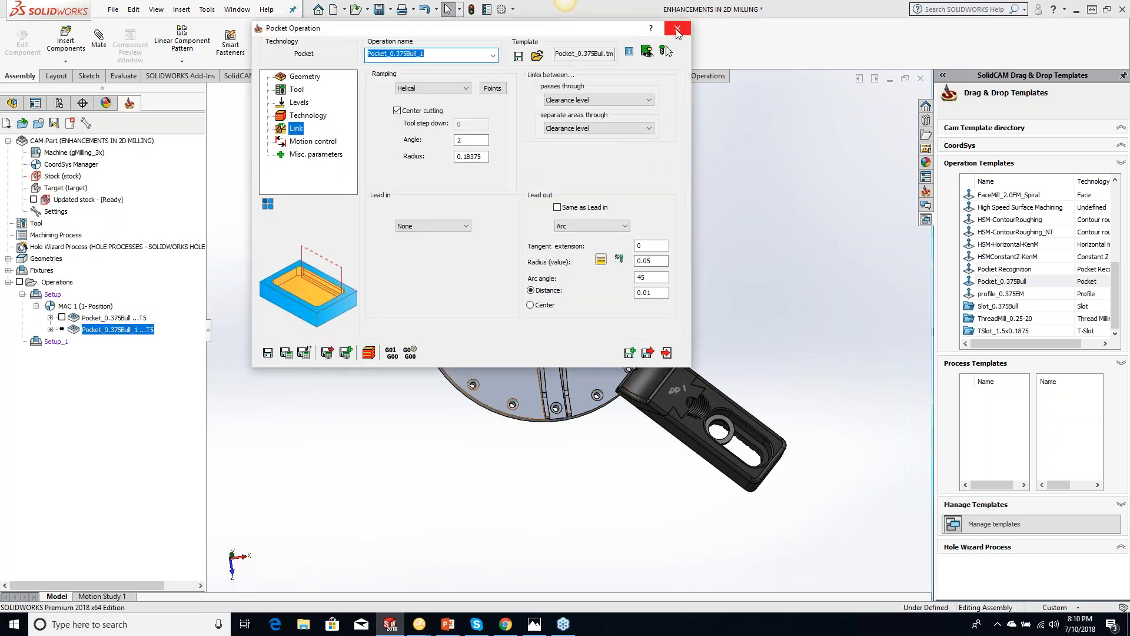
left_click(677, 29)
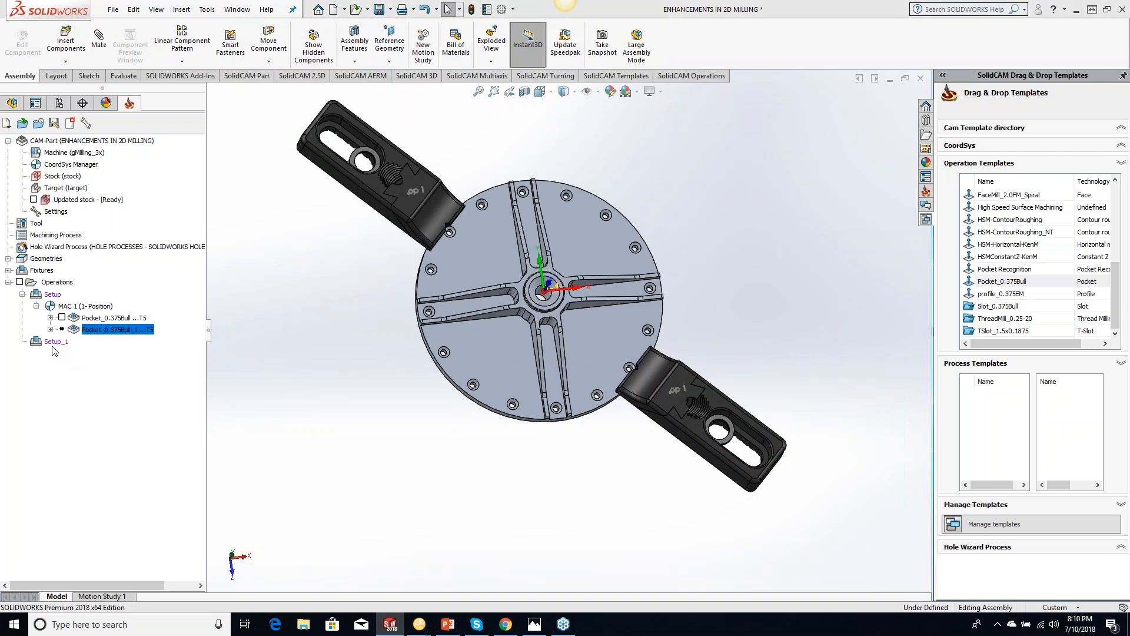
left_click_drag(101, 332, 56, 341)
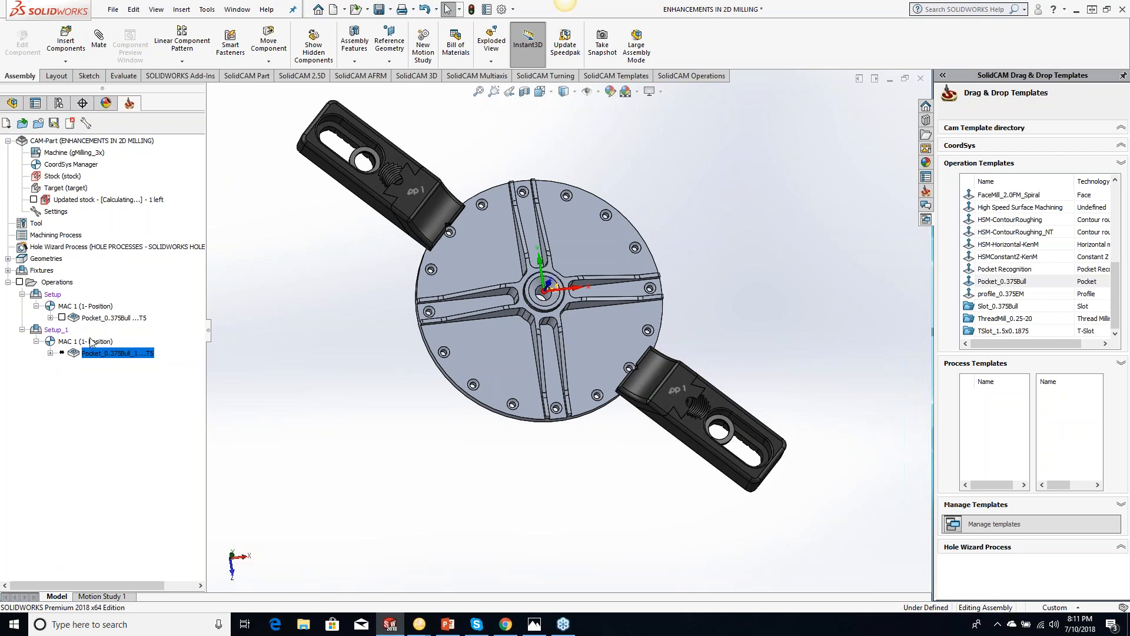
Show the assembly's component tree and collapse the expanded DesignModel and Fixtureworks clamp components
left_click(12, 103)
mouse_move(202, 177)
left_mouse_down()
mouse_move(202, 447)
mouse_move(200, 274)
mouse_move(163, 177)
left_mouse_up()
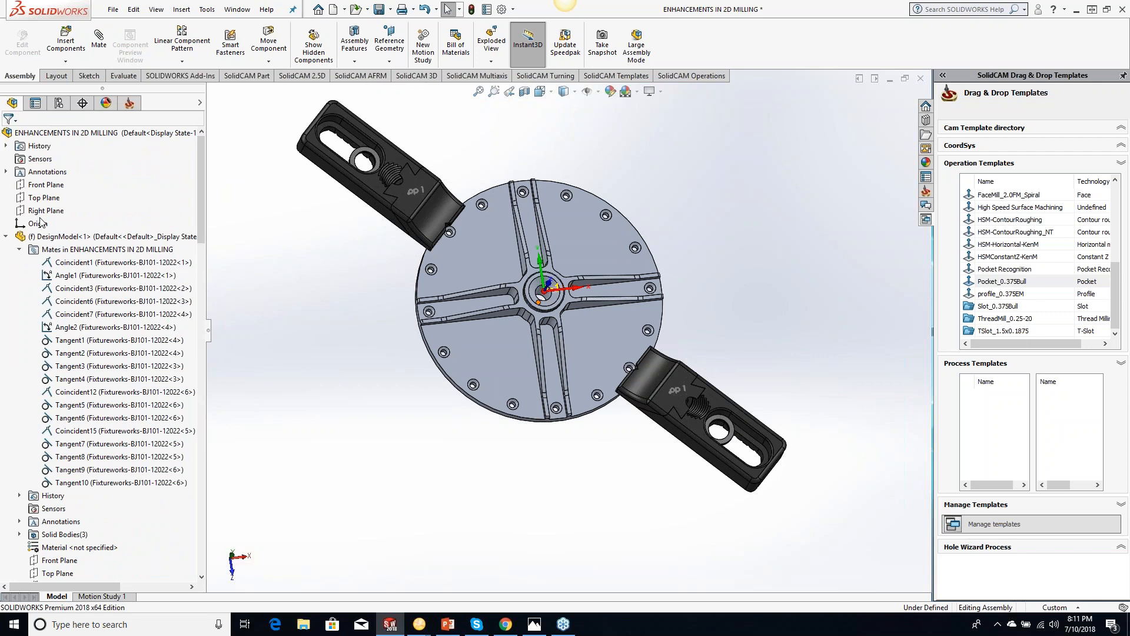
left_click(6, 236)
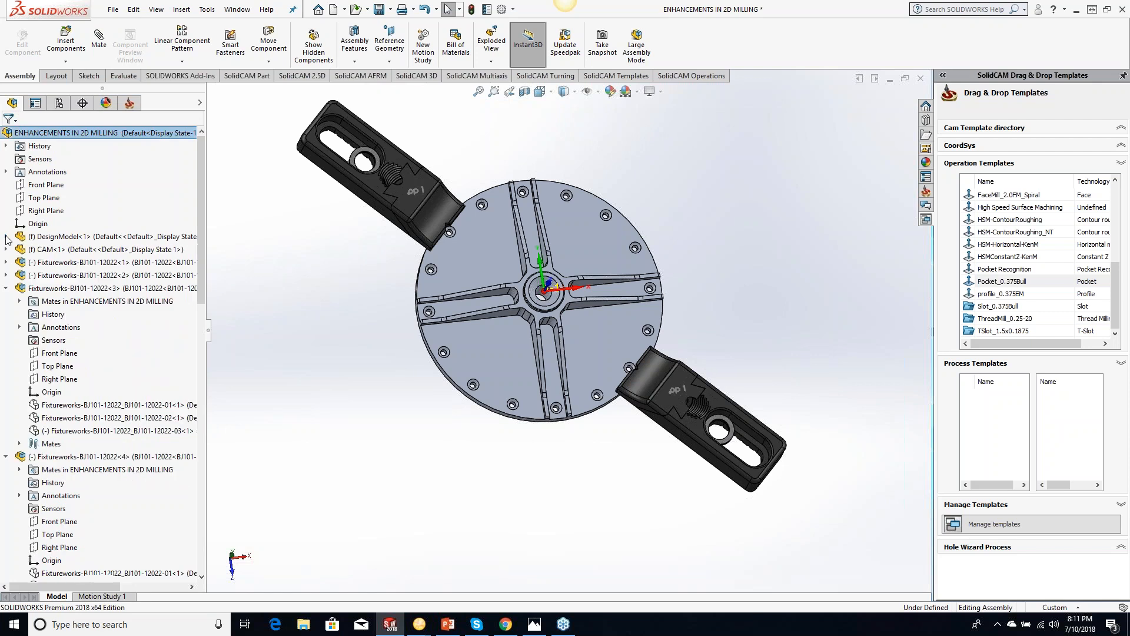
left_click(6, 287)
left_click(5, 300)
left_click(6, 314)
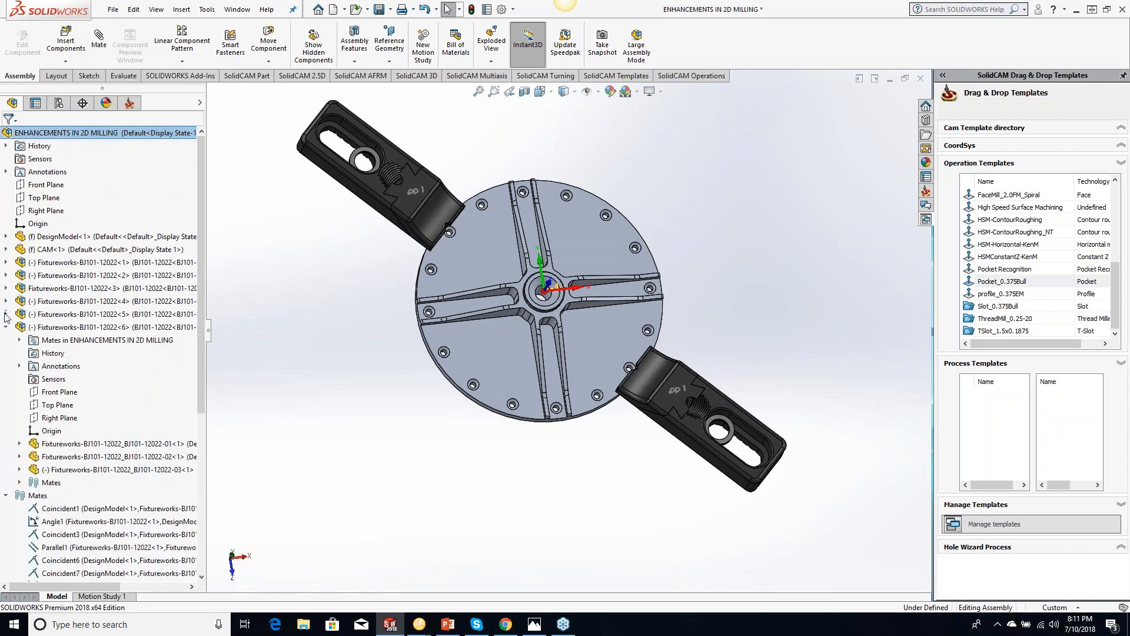
left_click(6, 327)
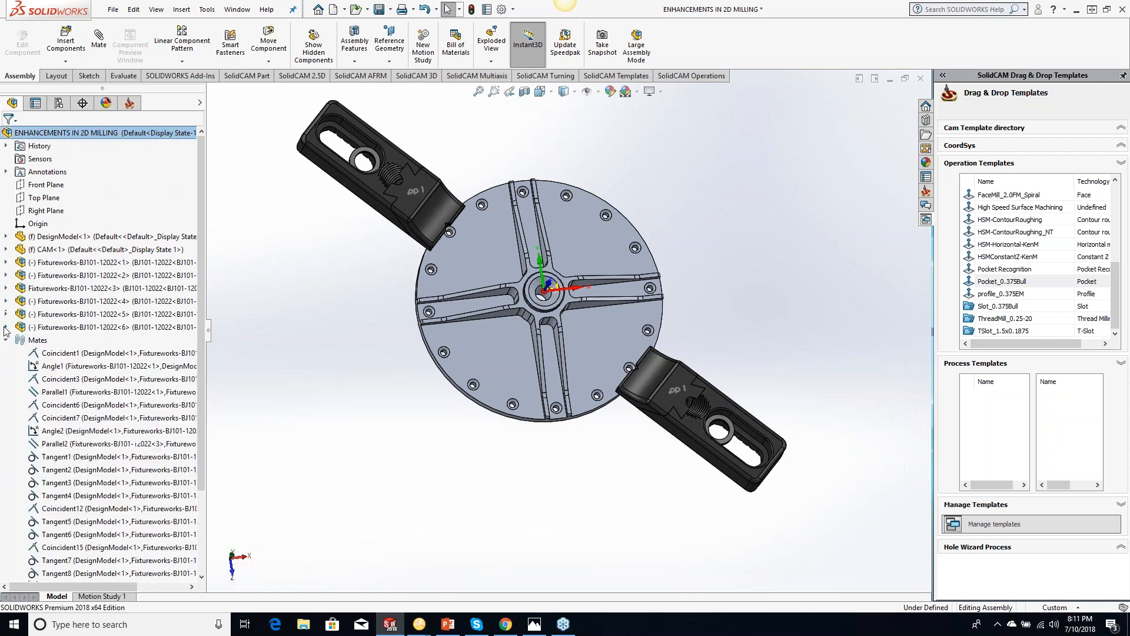
Check the Fixtureworks components one after another to identify which clamp each represents in the assembly
left_click(85, 327)
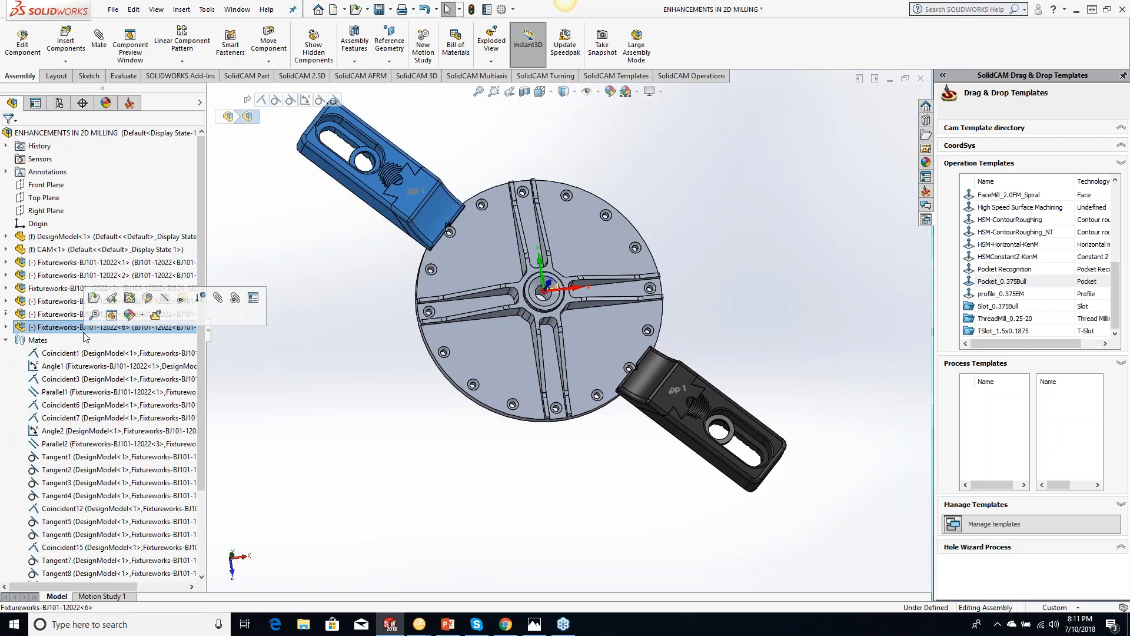
left_click(48, 314)
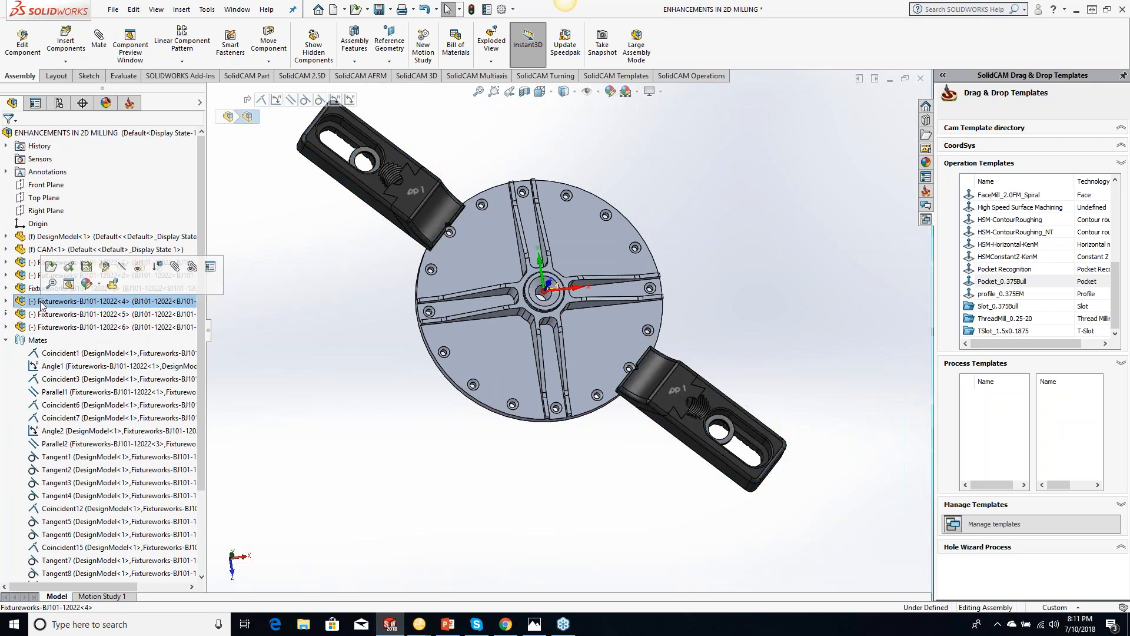
left_click(37, 287)
left_click(33, 275)
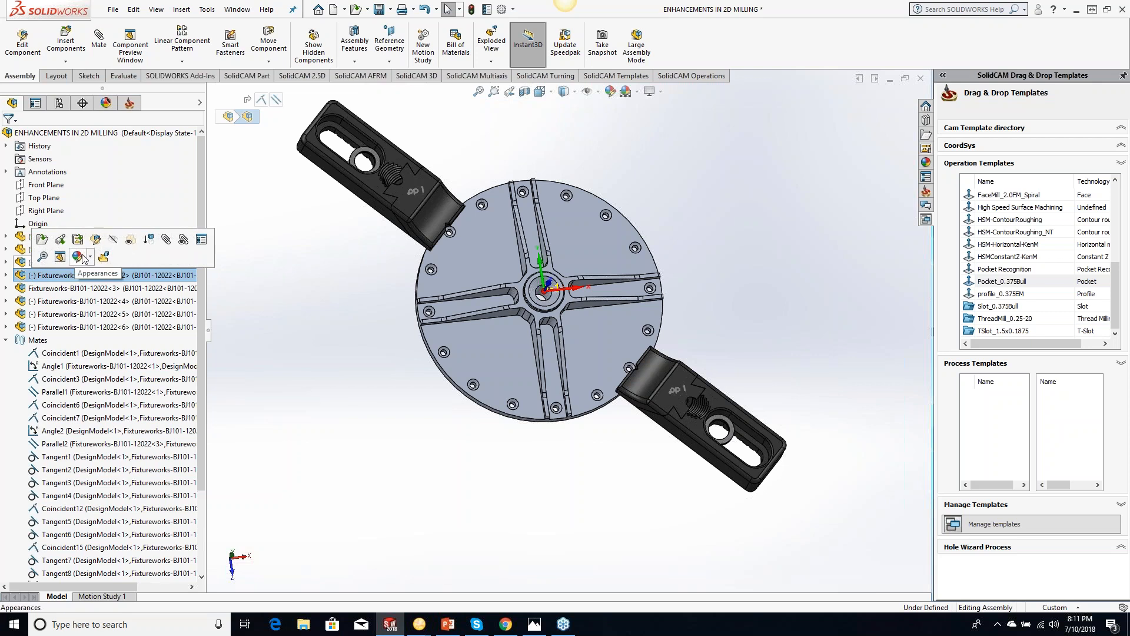
left_click(82, 288)
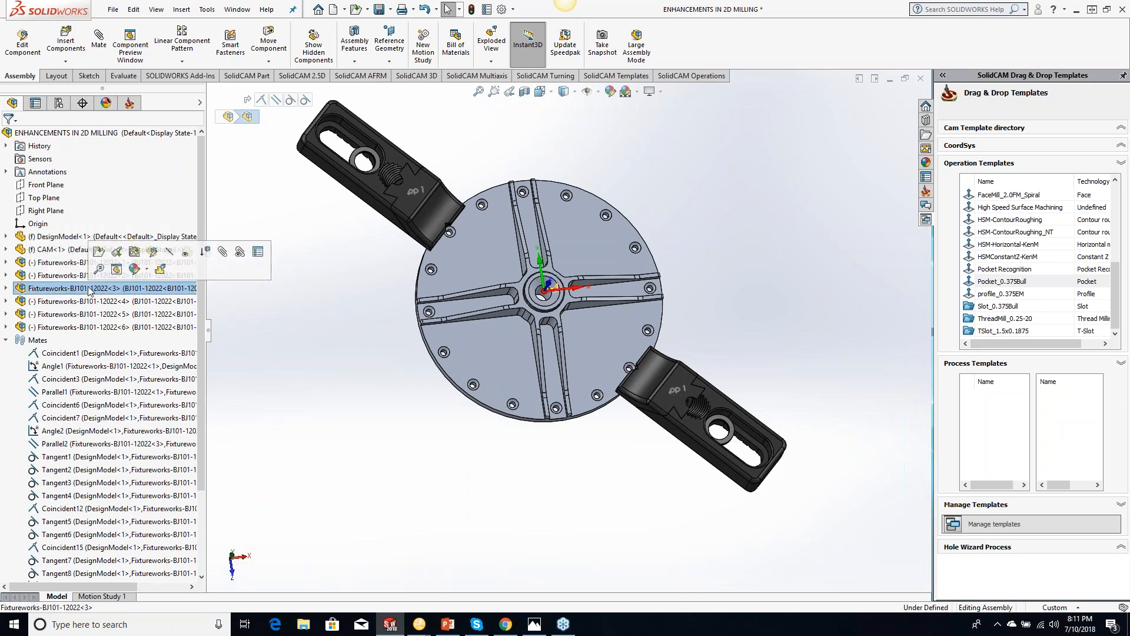
left_click(57, 301)
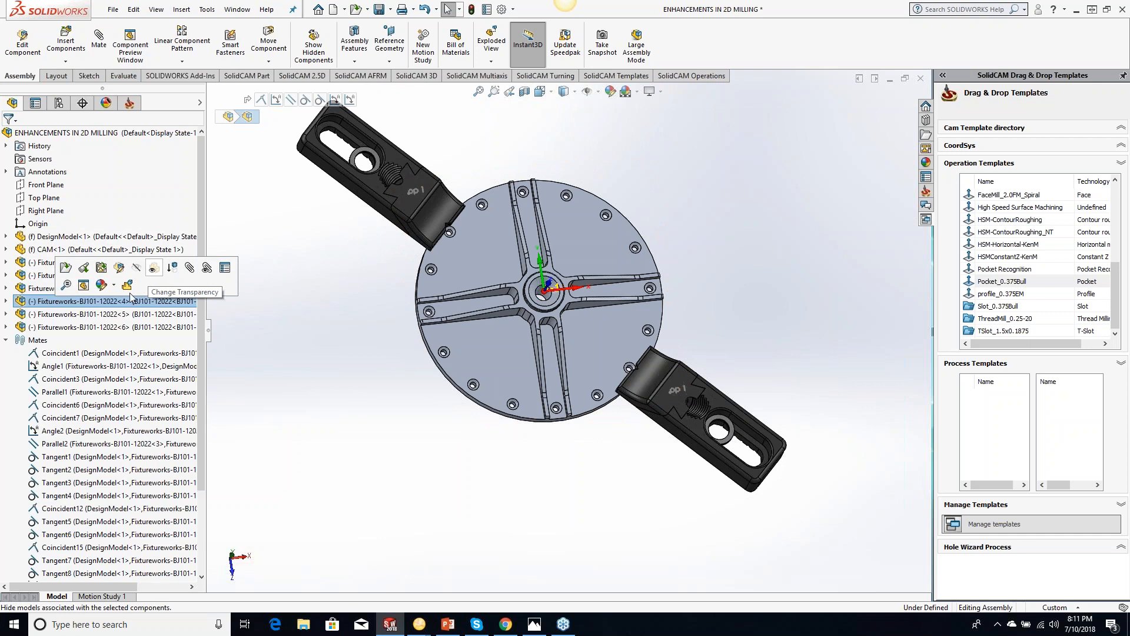
left_click(152, 271)
left_click(77, 315)
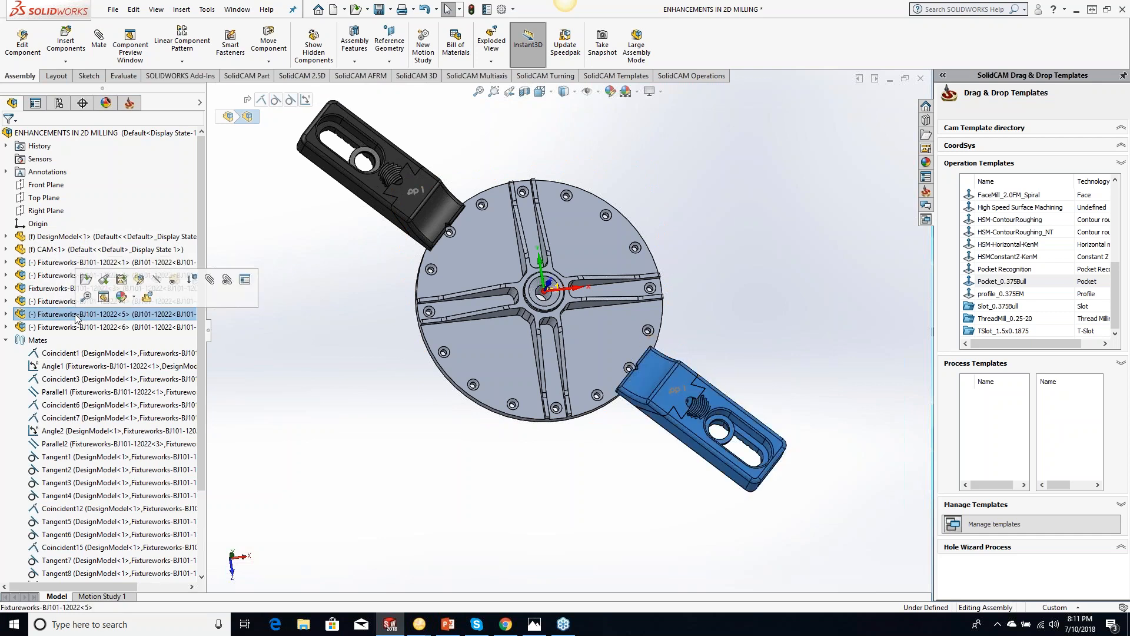
left_click(53, 301)
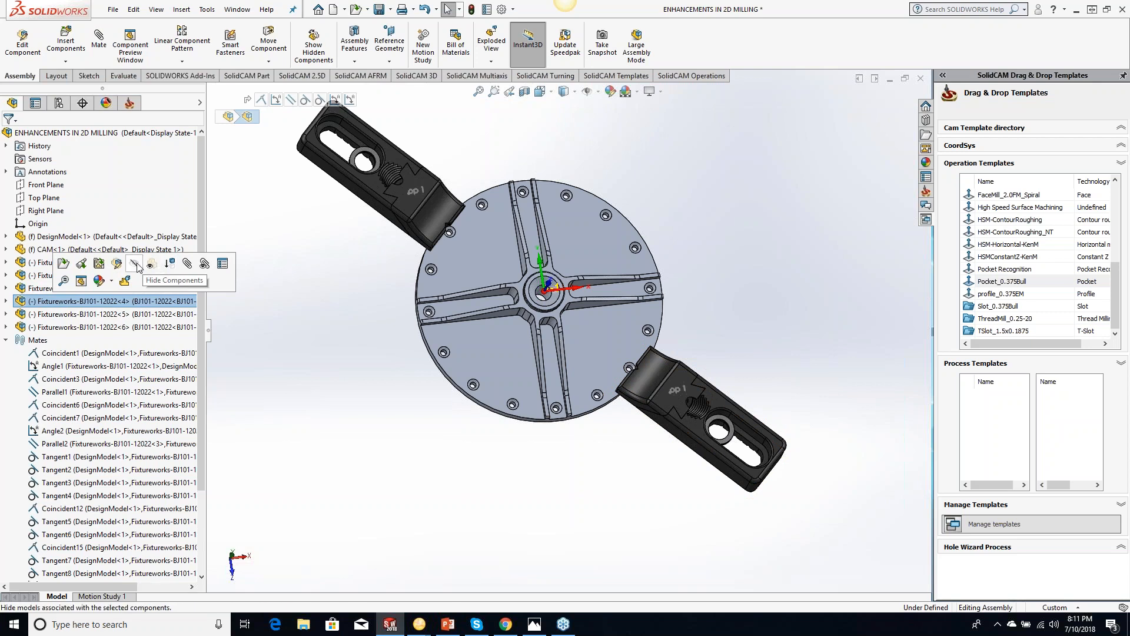
left_click(40, 288)
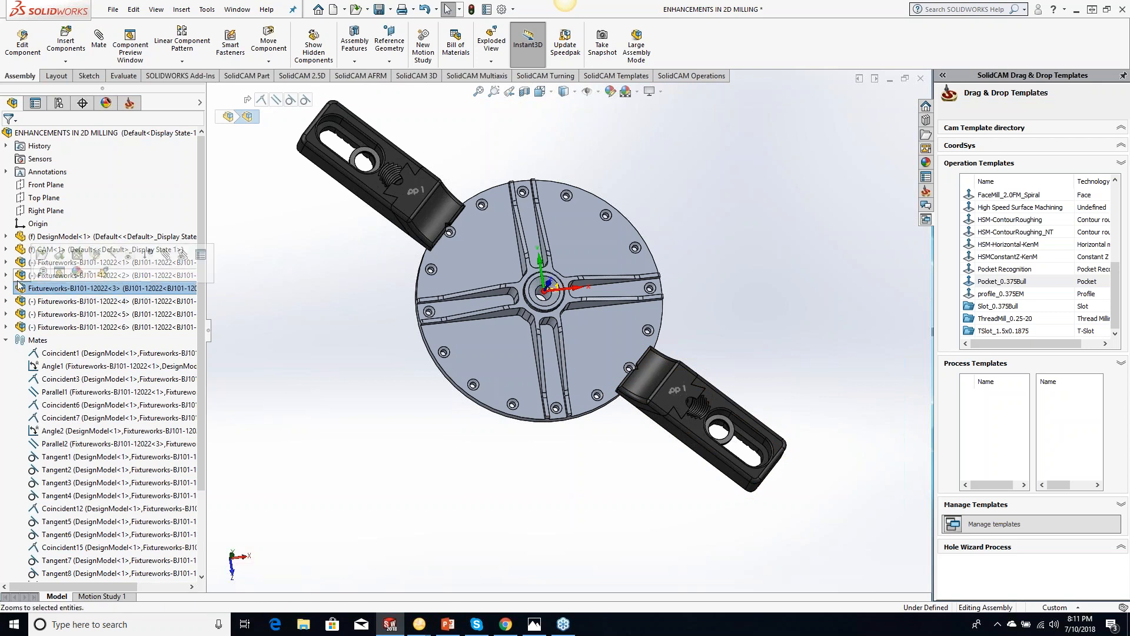
left_click(98, 277)
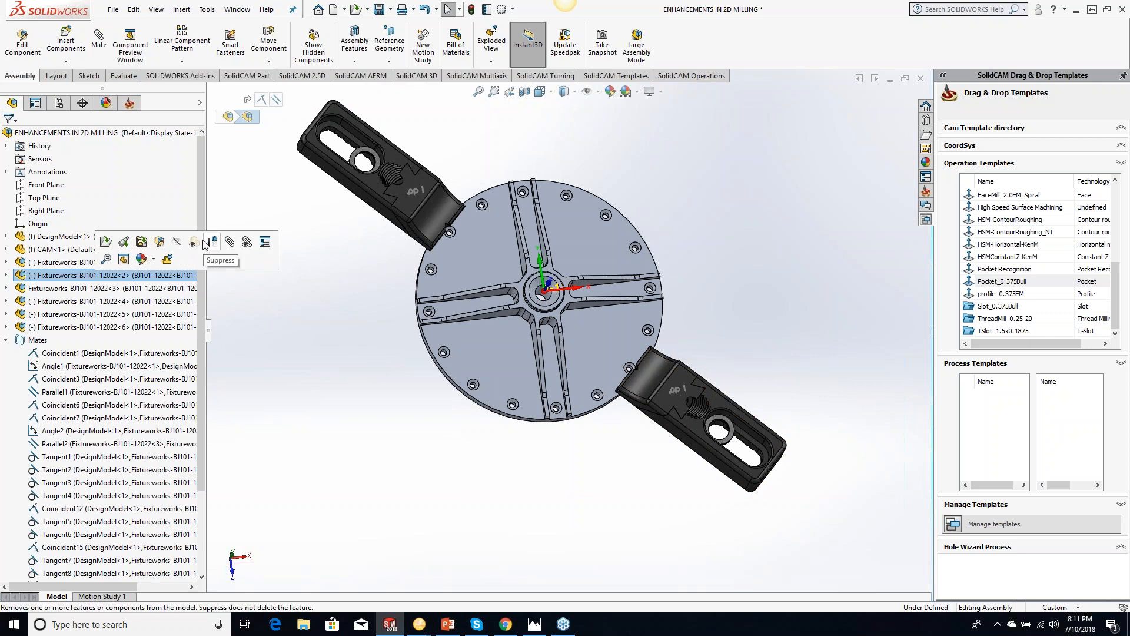
left_click(66, 264)
left_click(317, 338)
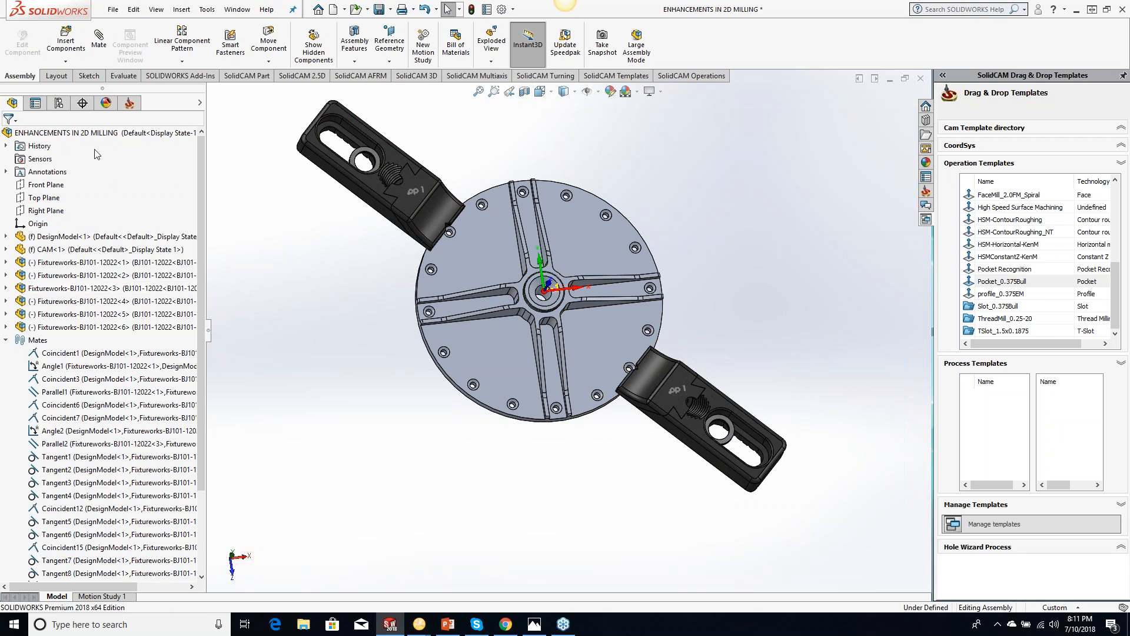
Return to the CAM tree and calculate the copied pocket operation in Setup_1
left_click(134, 106)
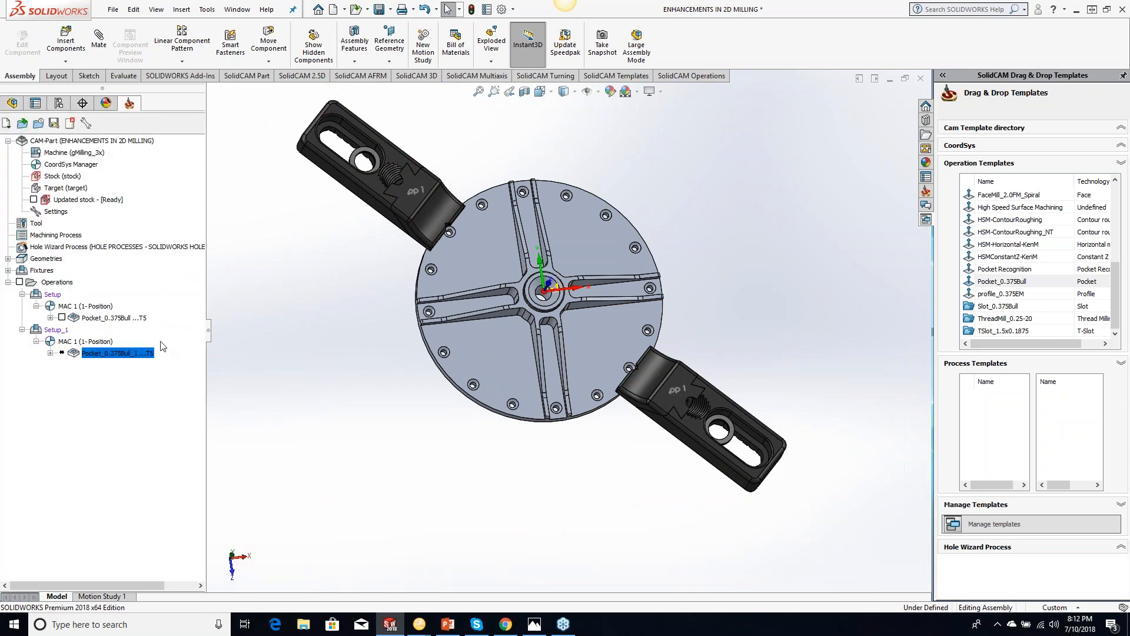
right_click(112, 356)
left_click(148, 179)
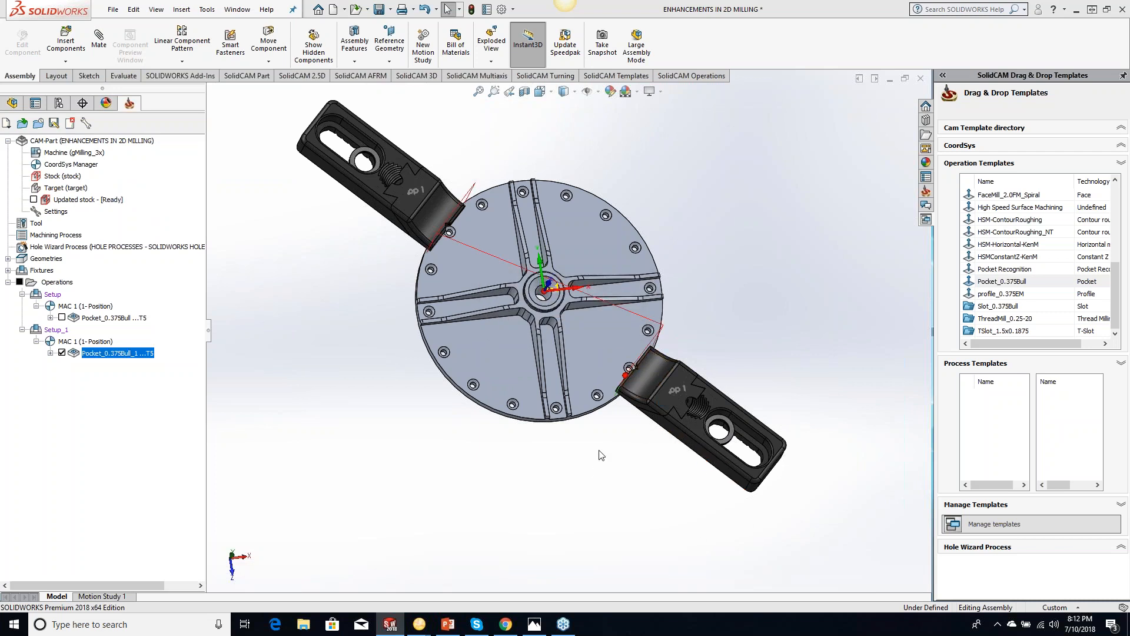
Simulate the Setup_1 pocket operation in SolidVerify, examine the cuts where the first clamps were, and exit the simulation
right_click(113, 353)
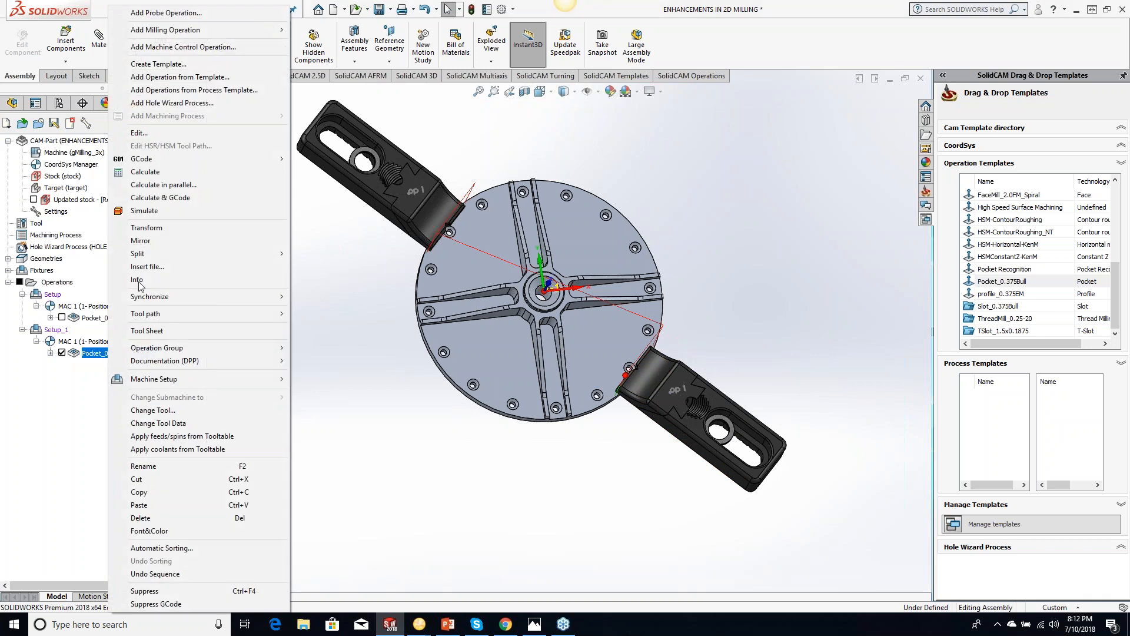
left_click(152, 218)
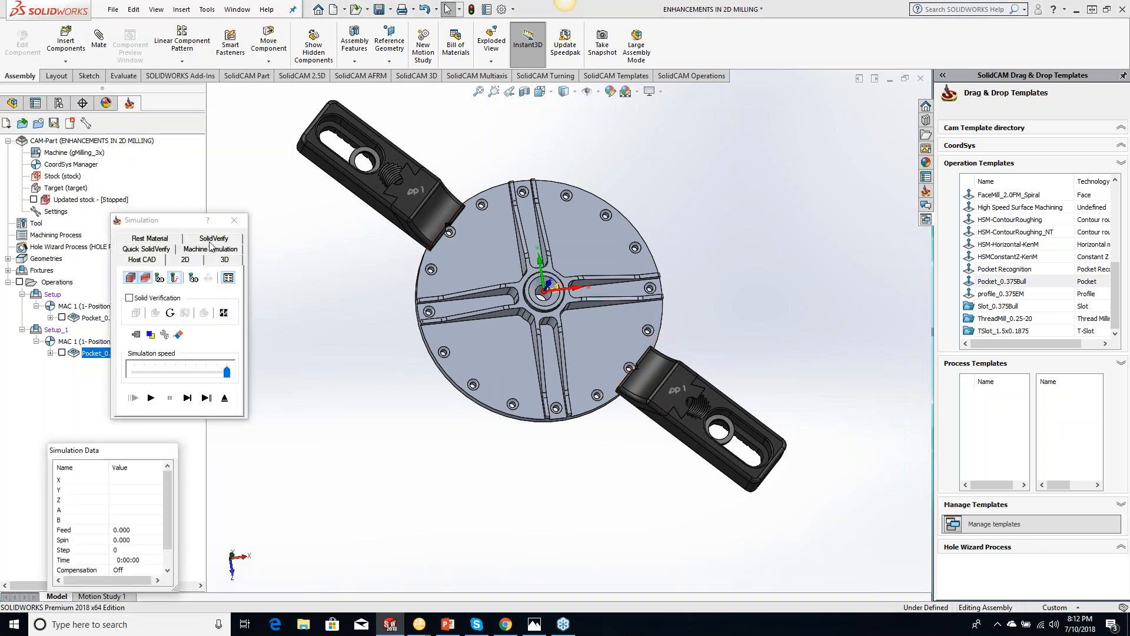
left_click(210, 239)
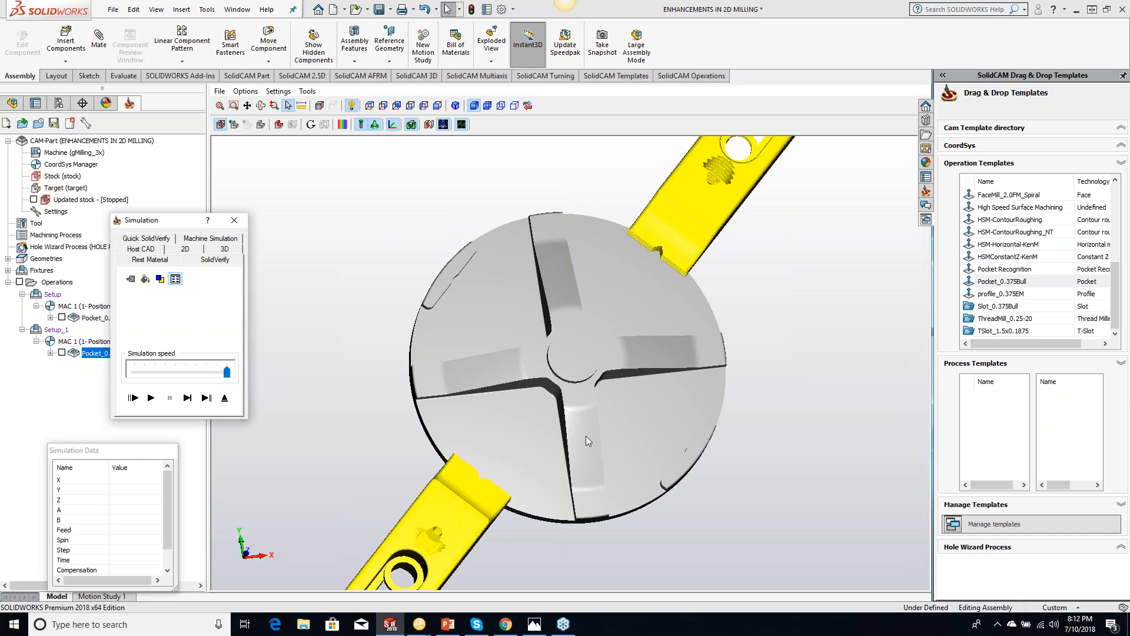
middle_click_drag(580, 404, 582, 407)
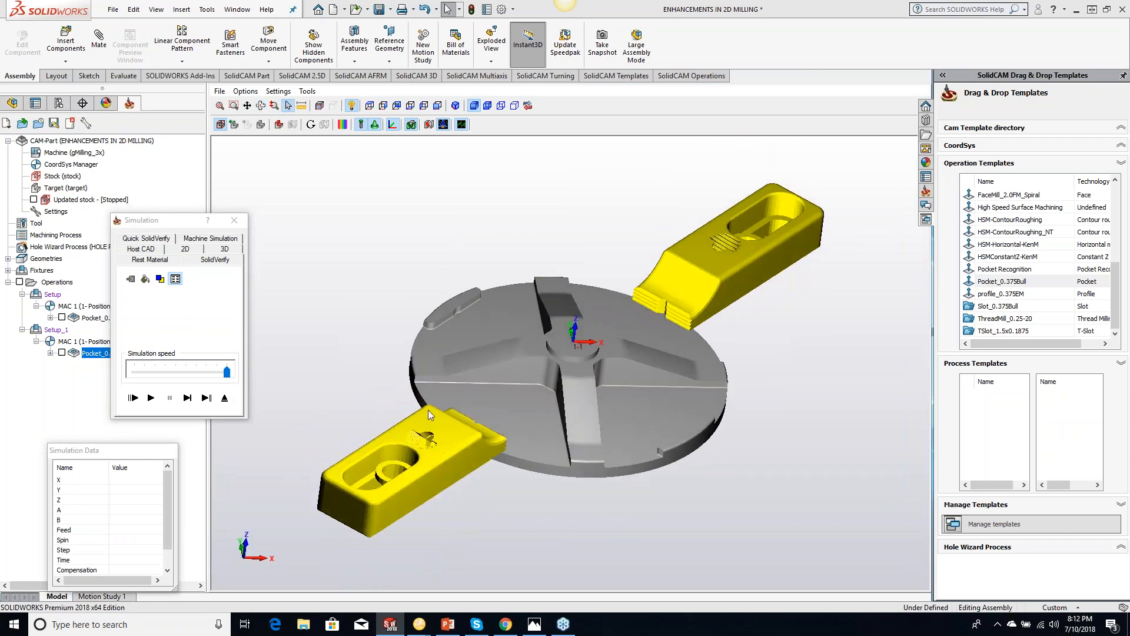
left_click(184, 401)
left_click(186, 398)
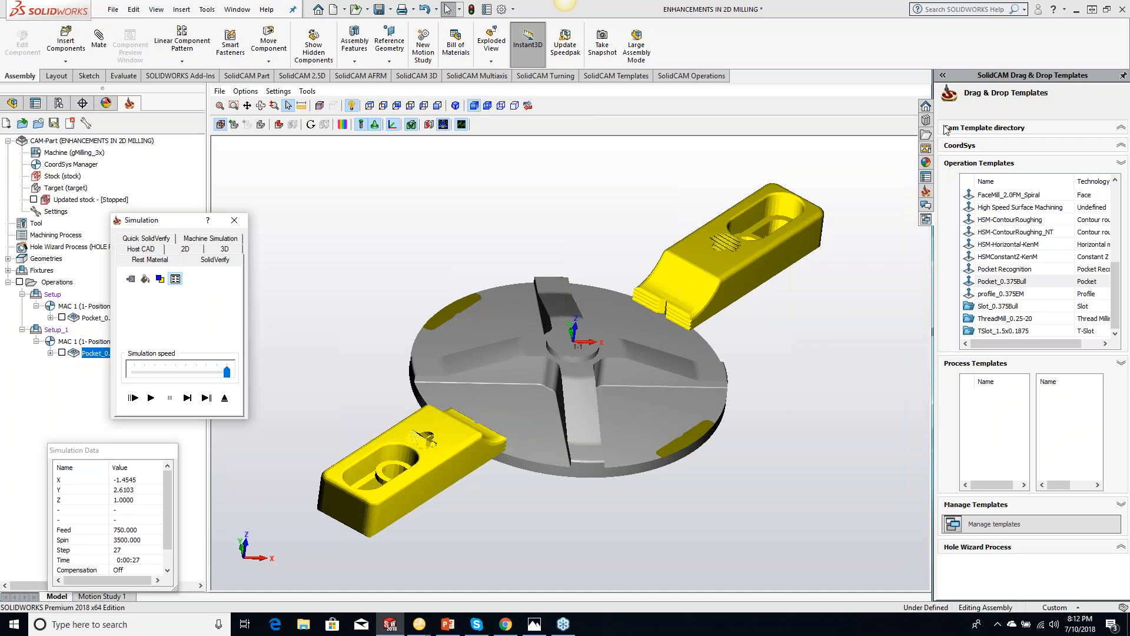
left_click(234, 219)
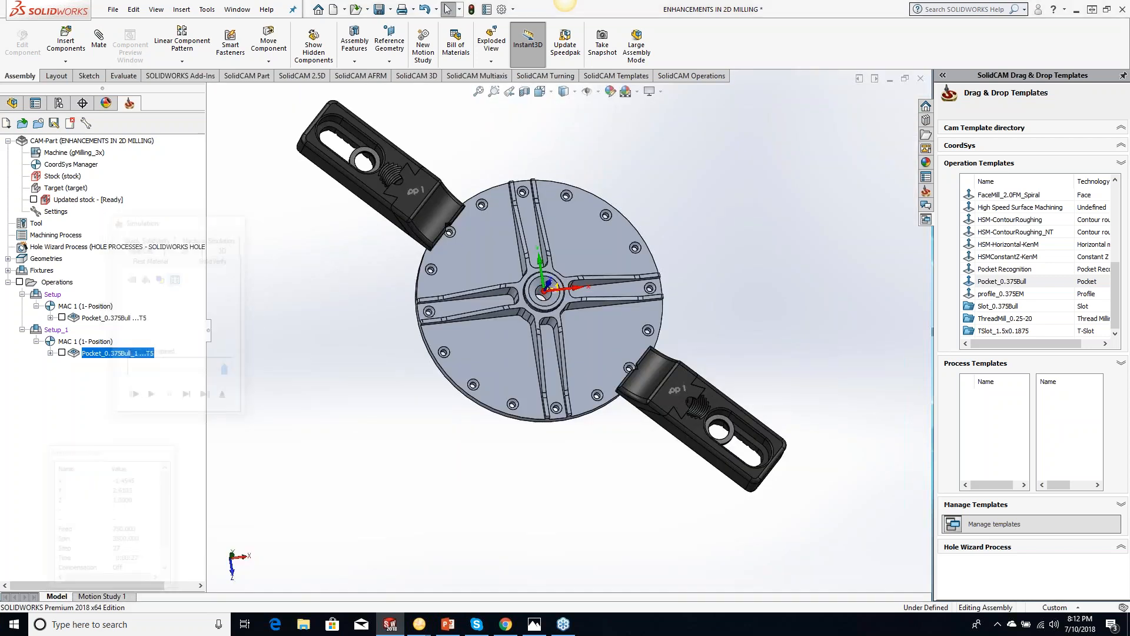
Open Setup_1's machine setup, examine the op2 fixture in the machine preview, and close both without changes
right_click(52, 332)
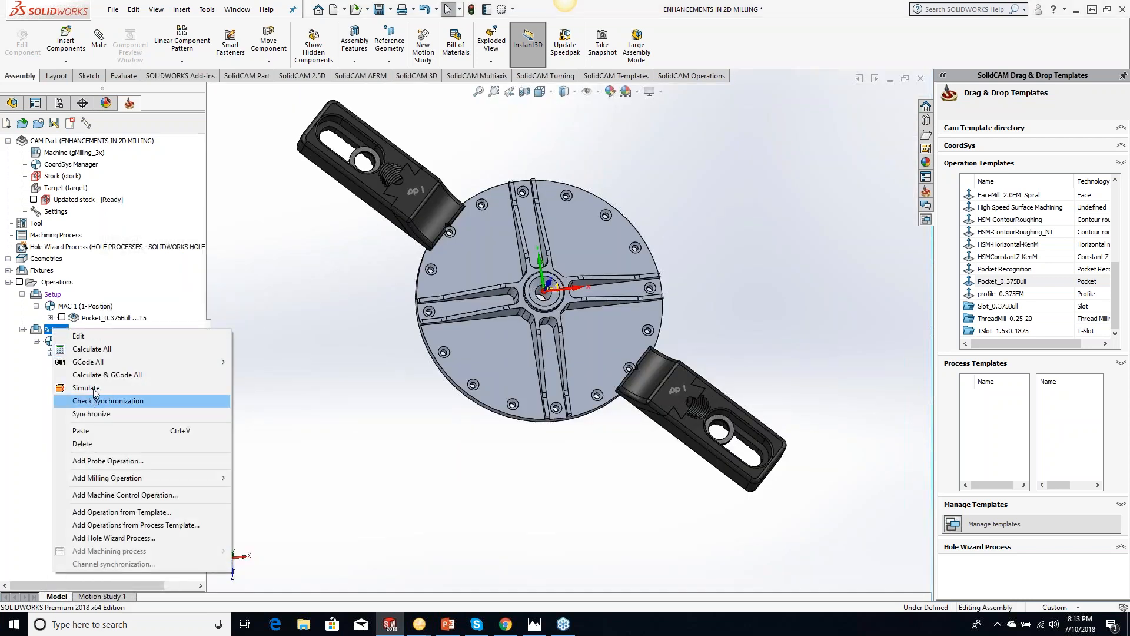
left_click(94, 337)
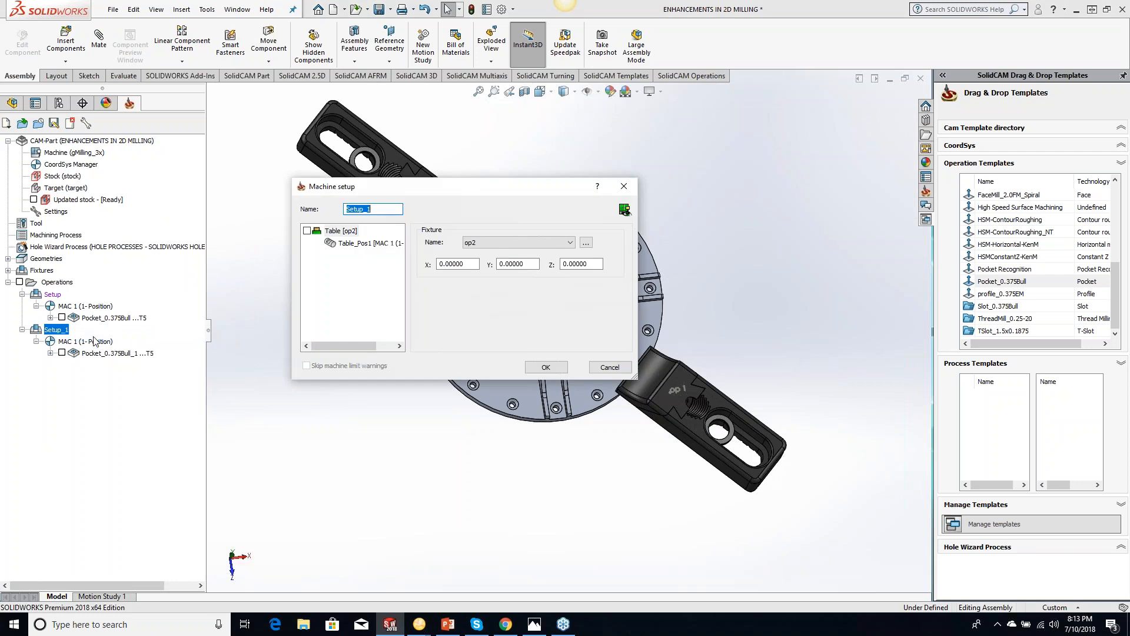
left_click(624, 210)
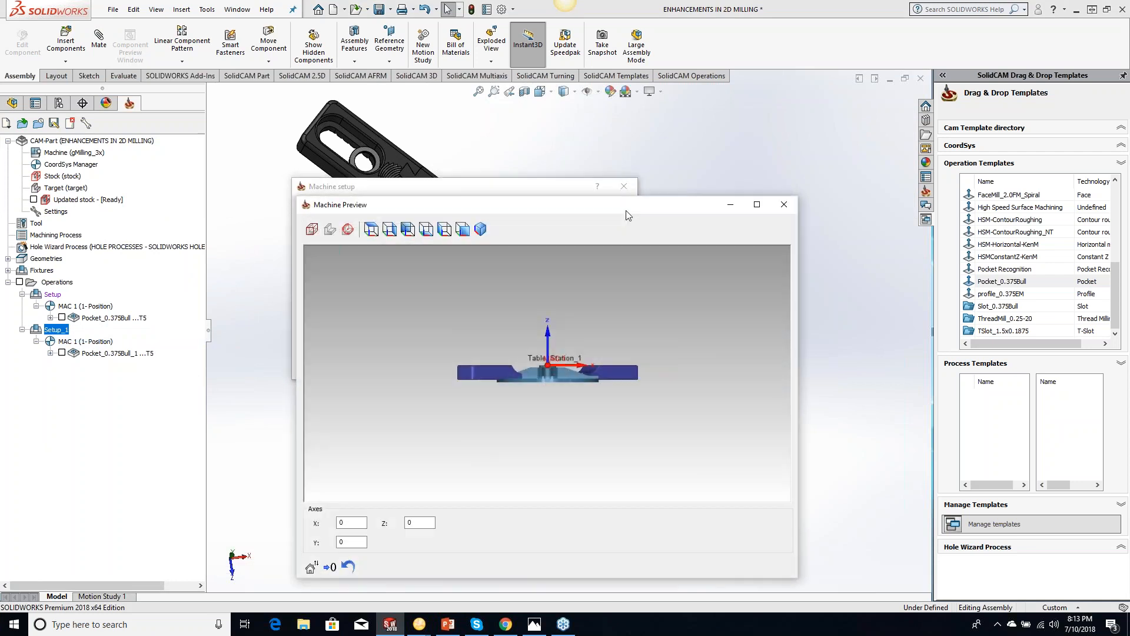
left_click_drag(557, 394, 558, 370)
scroll(545, 358, "up", 5)
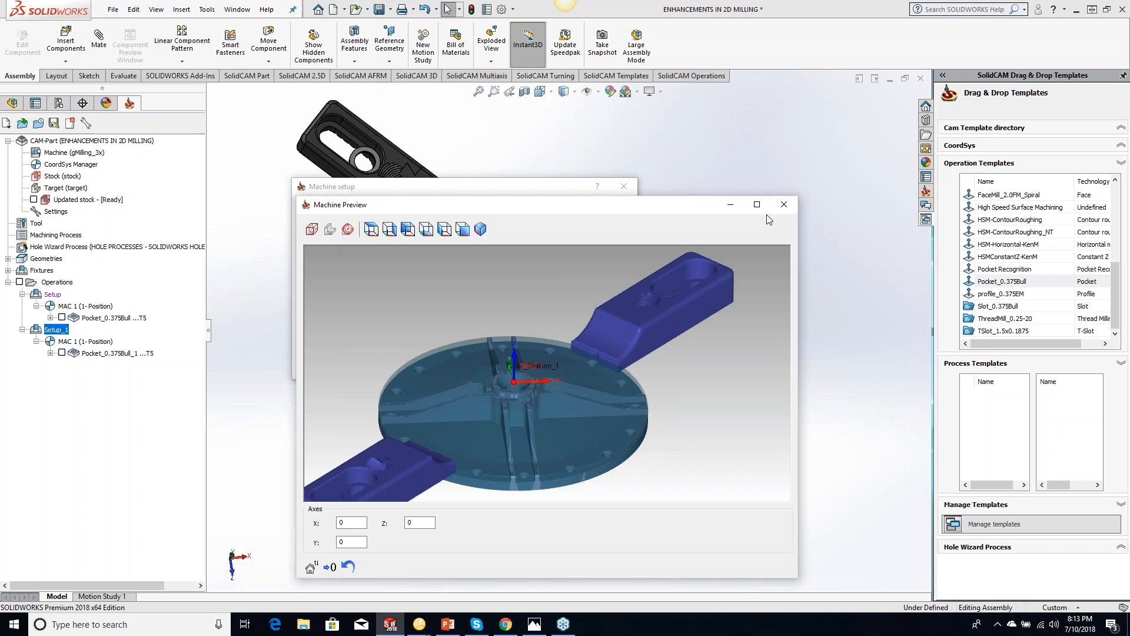
left_click(784, 205)
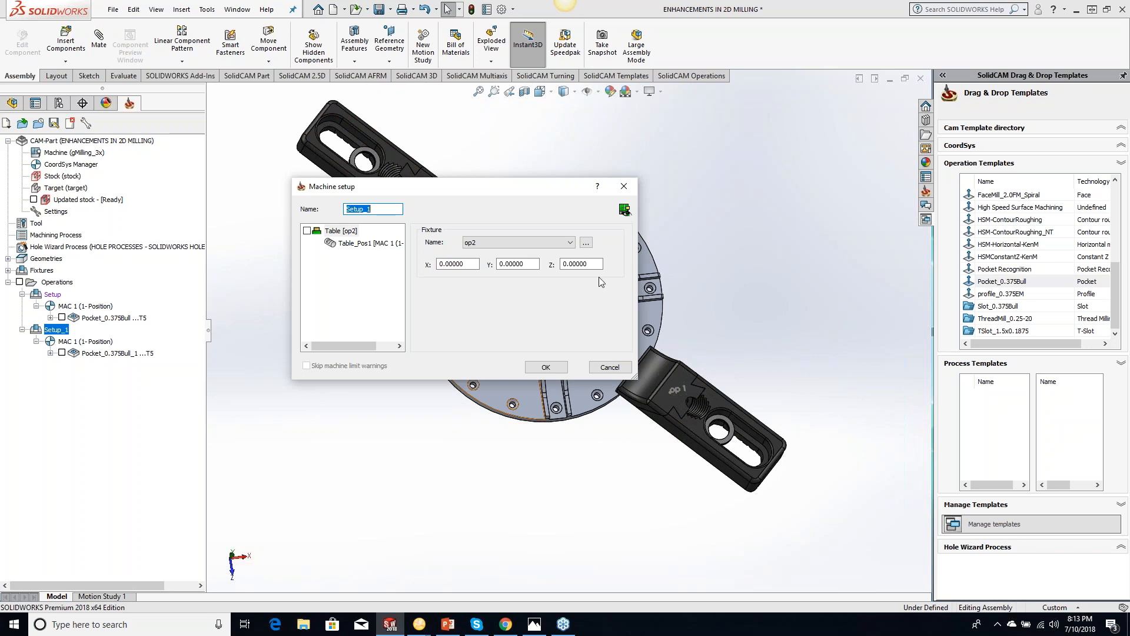
left_click(623, 187)
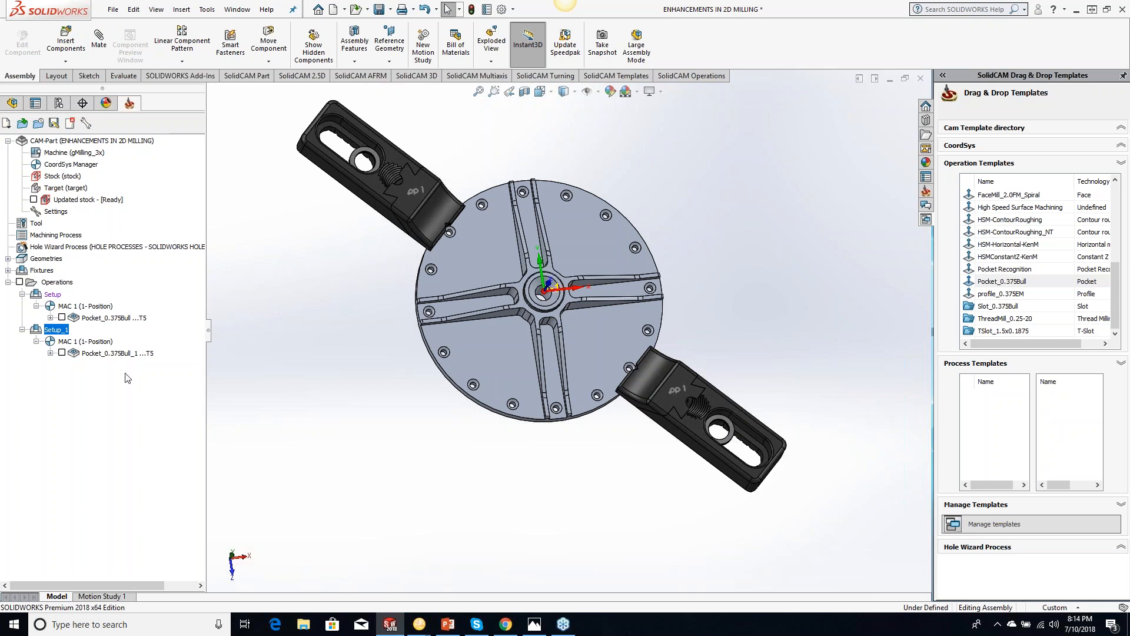
Add a 2D drilling operation after the pocket operation in Setup and start defining a new drill geometry
right_click(125, 318)
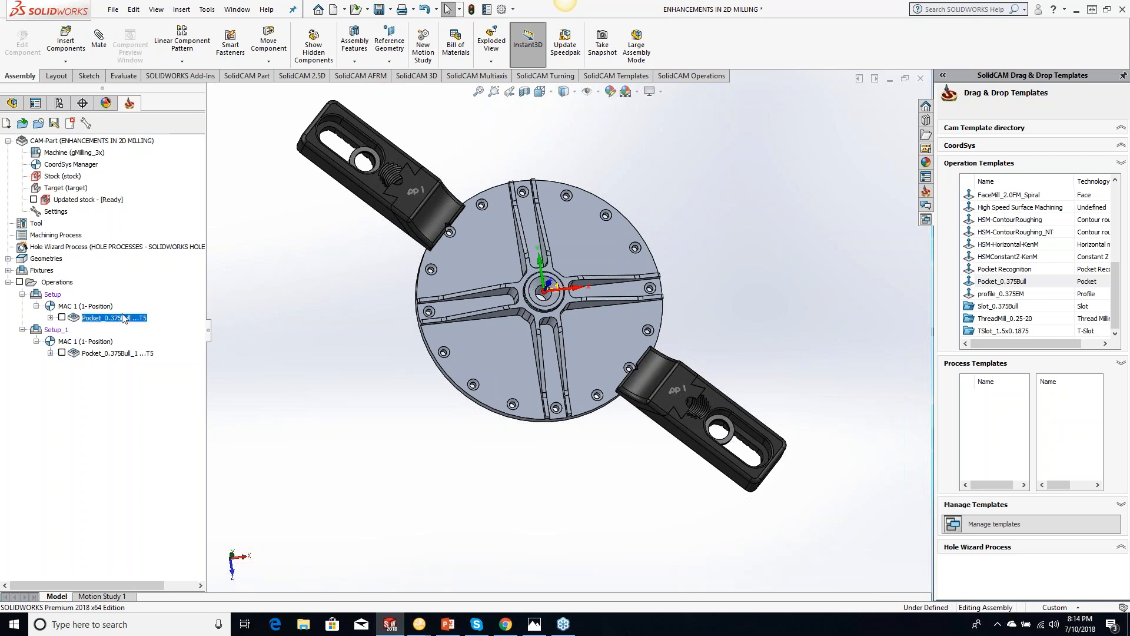
left_click(363, 288)
left_click(294, 78)
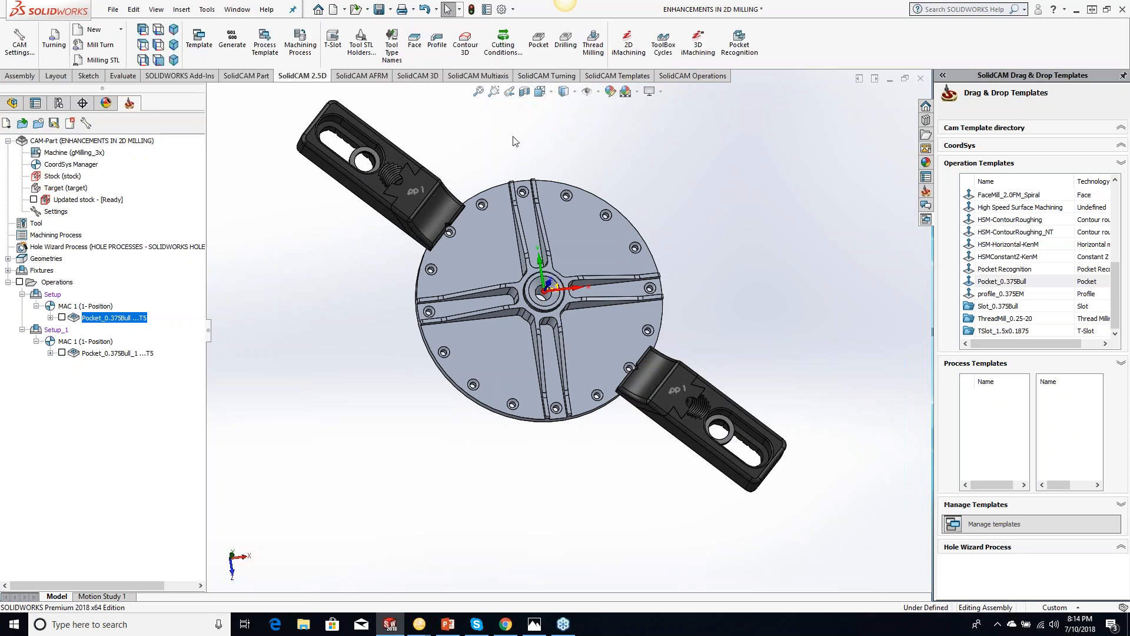
left_click(565, 51)
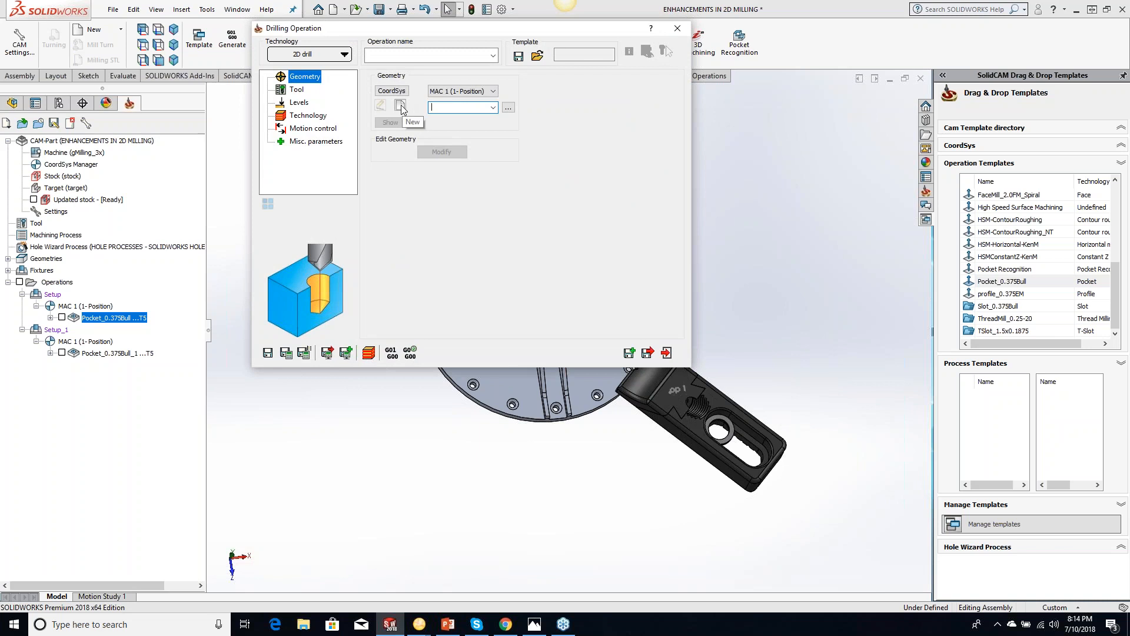
left_click(400, 107)
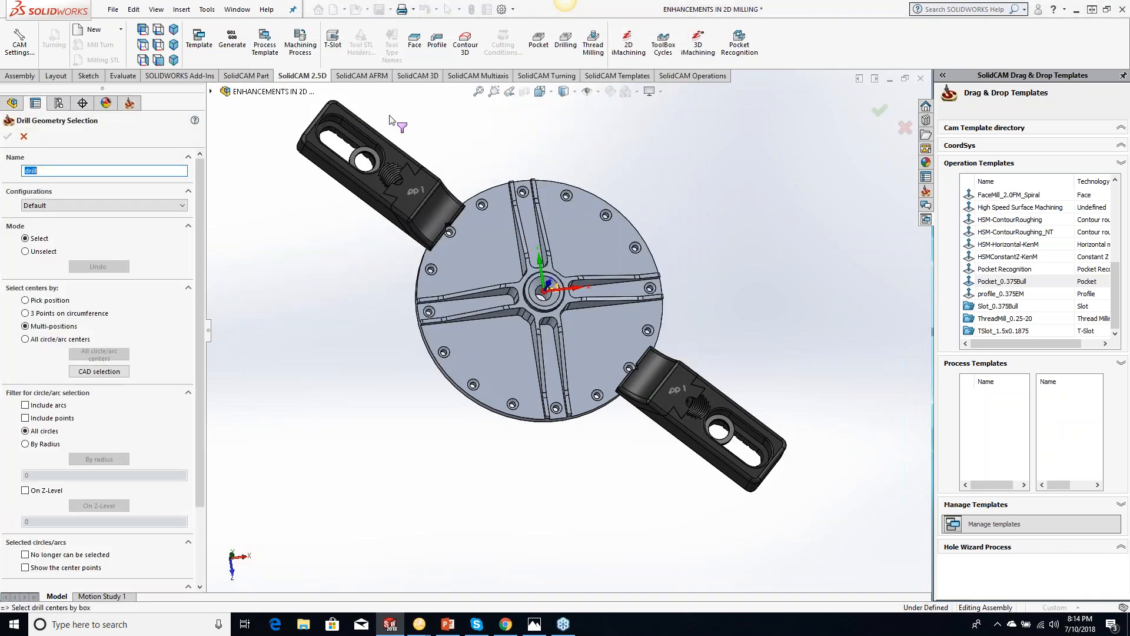
Define the drill geometry from the design model's CSK for #6 Flat Head Machine Screw hole and its circular pattern CirPattern4
left_click(211, 92)
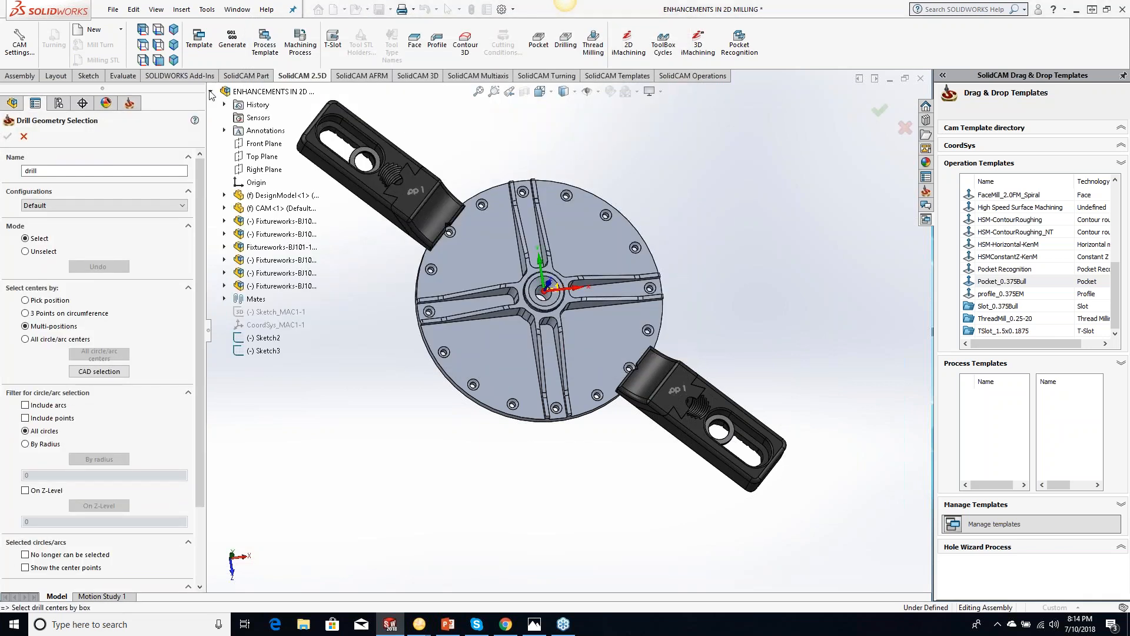
left_click(224, 209)
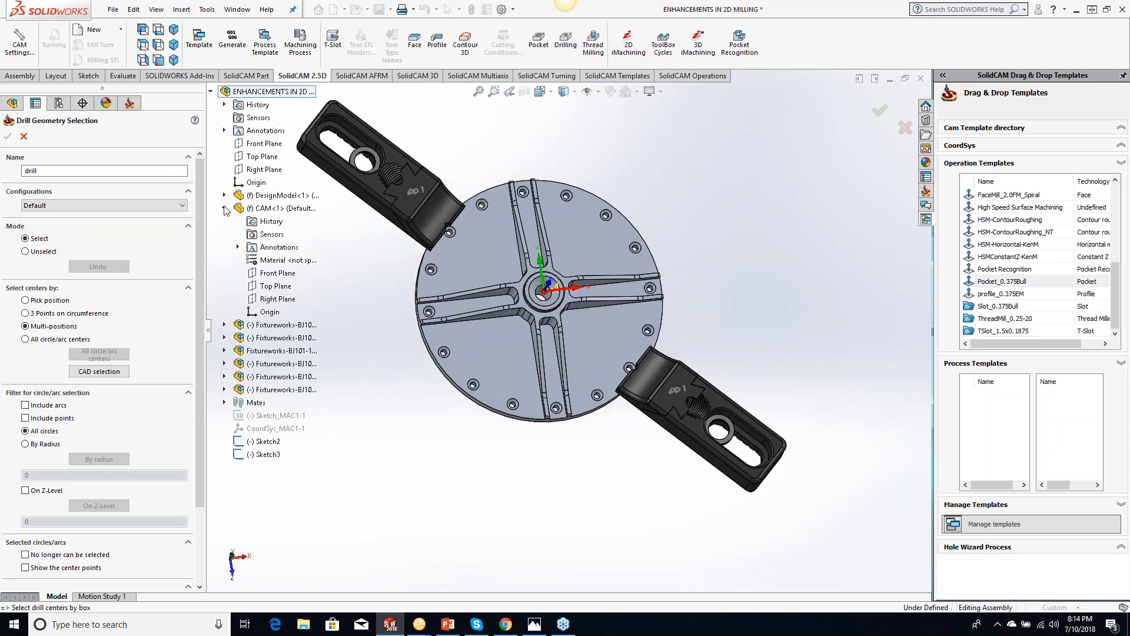
left_click(224, 208)
left_click(224, 196)
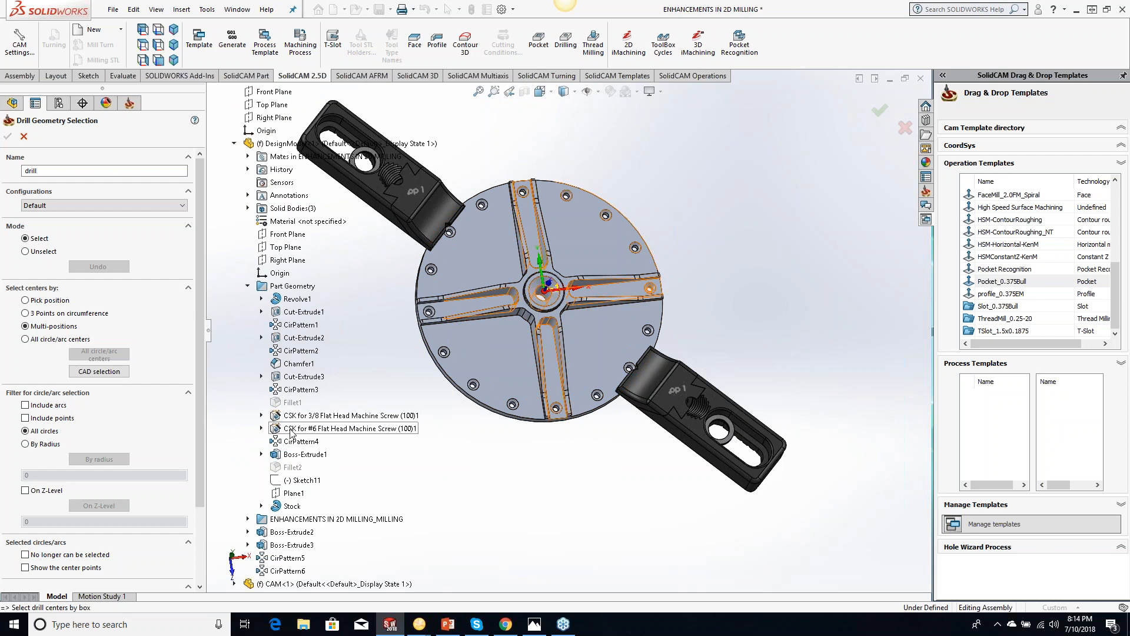
left_click(291, 430)
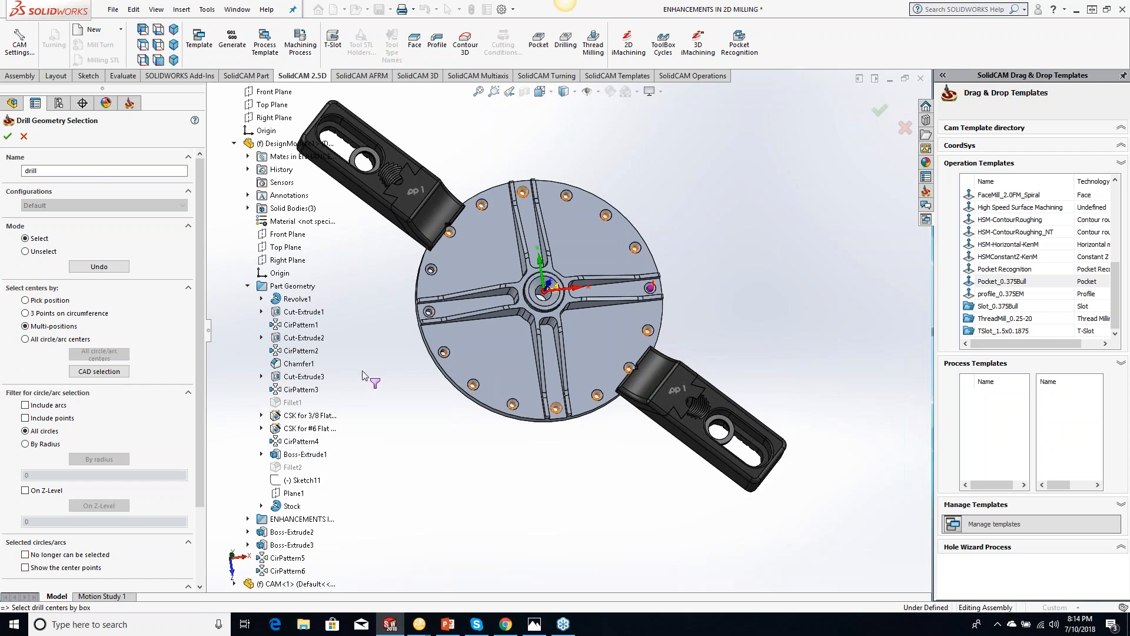
left_click(99, 371)
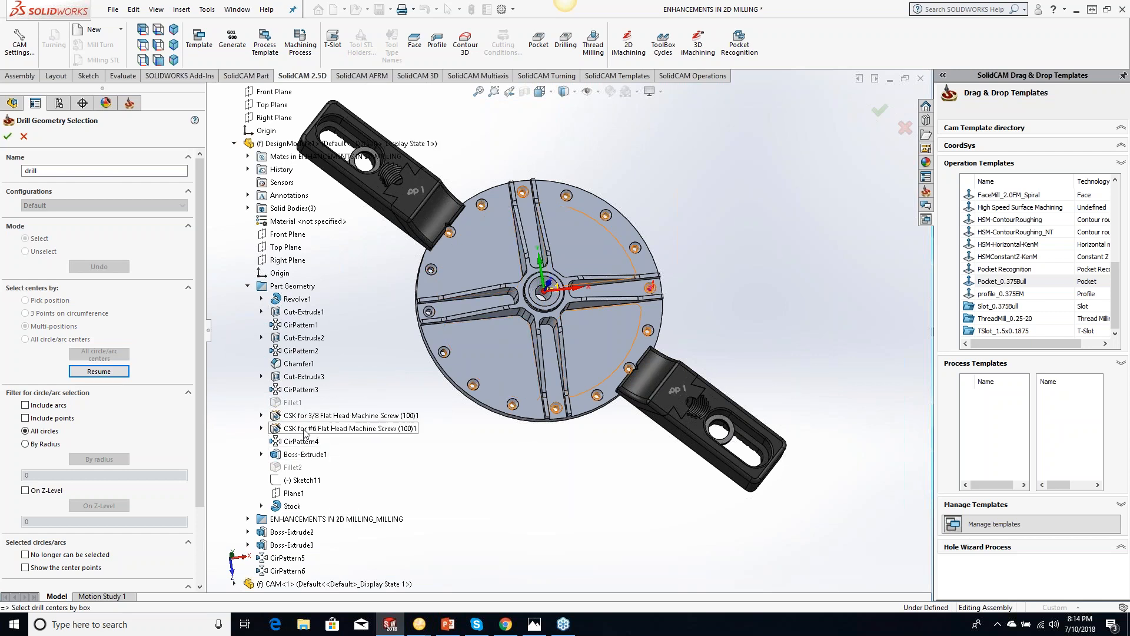
left_click(300, 441)
left_click(113, 374)
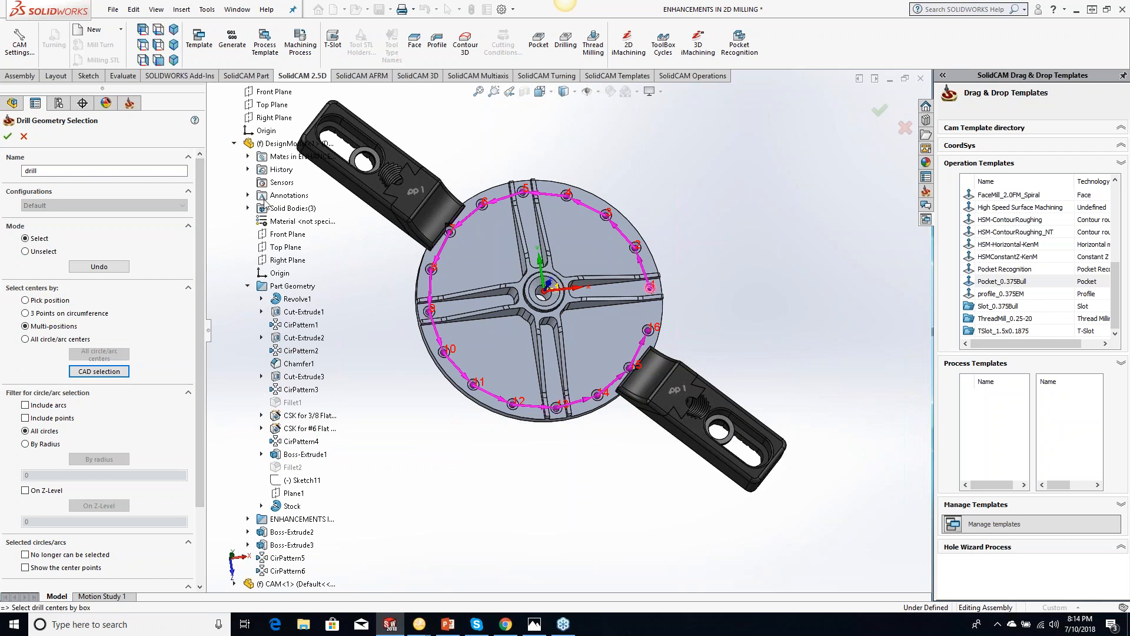
left_click(7, 136)
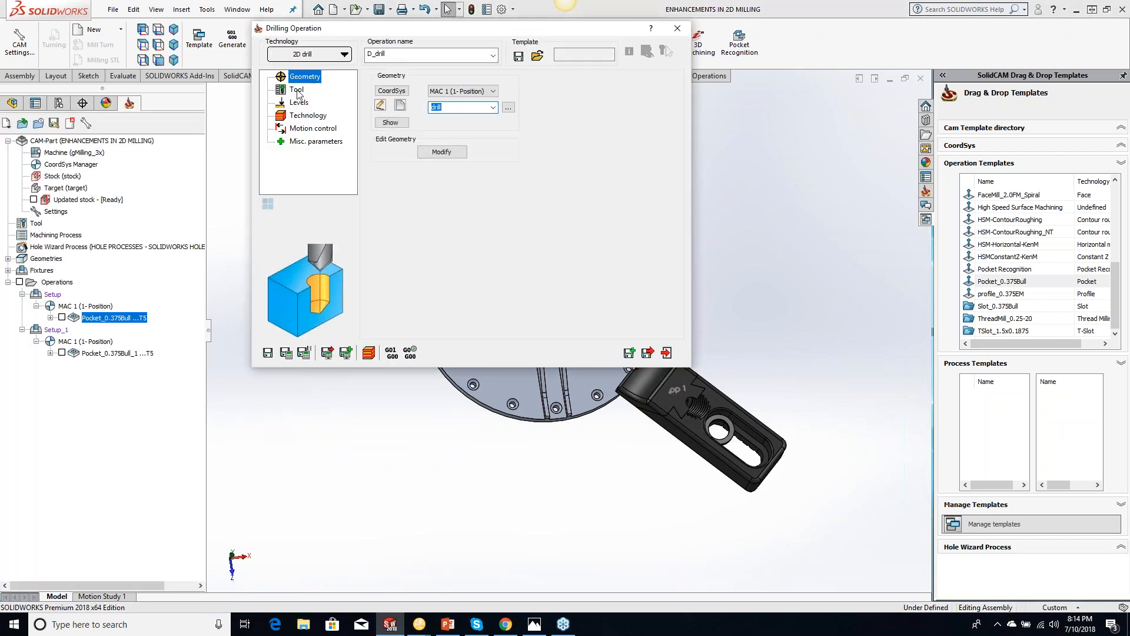
Add a spot drill with a 0.5 inch diameter and assign it to the drilling operation
left_click(297, 91)
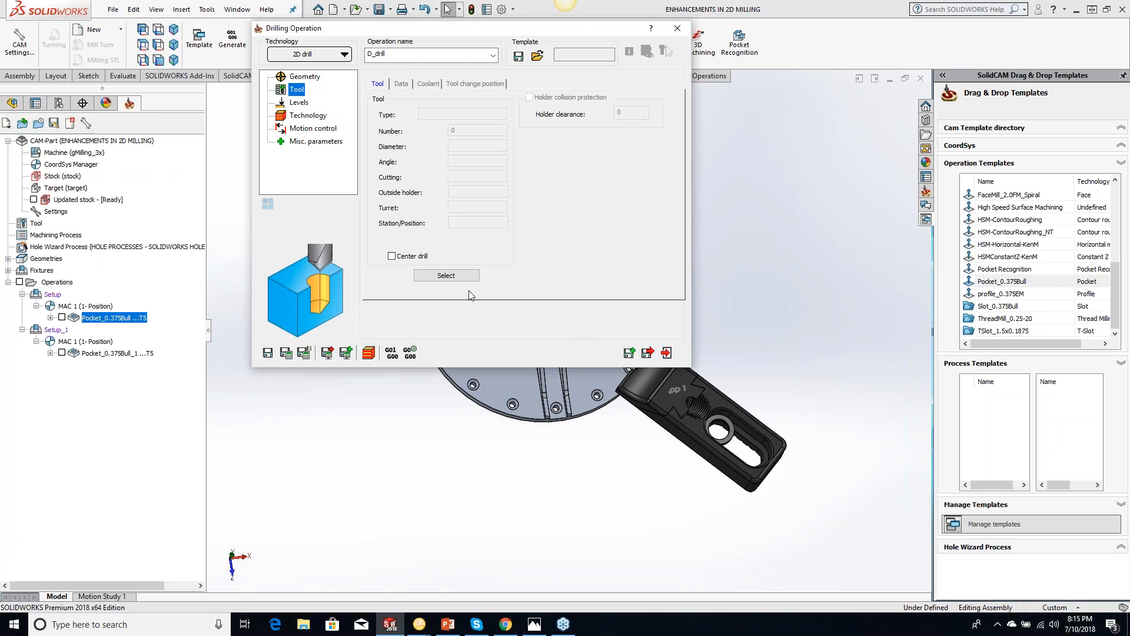
left_click(446, 276)
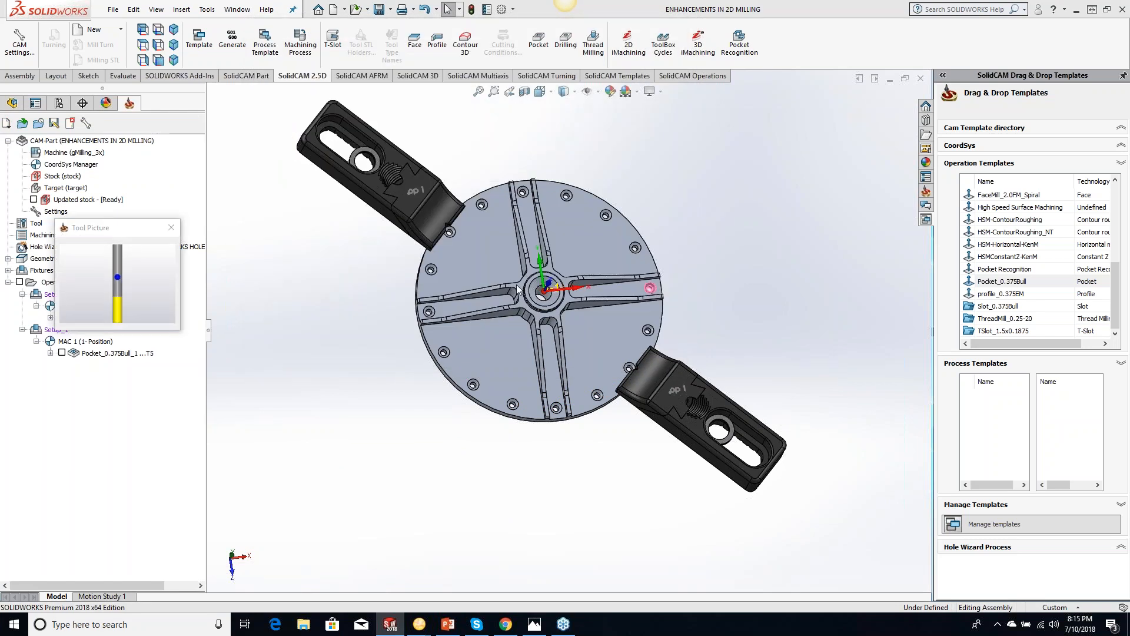
left_click(142, 377)
left_click(353, 311)
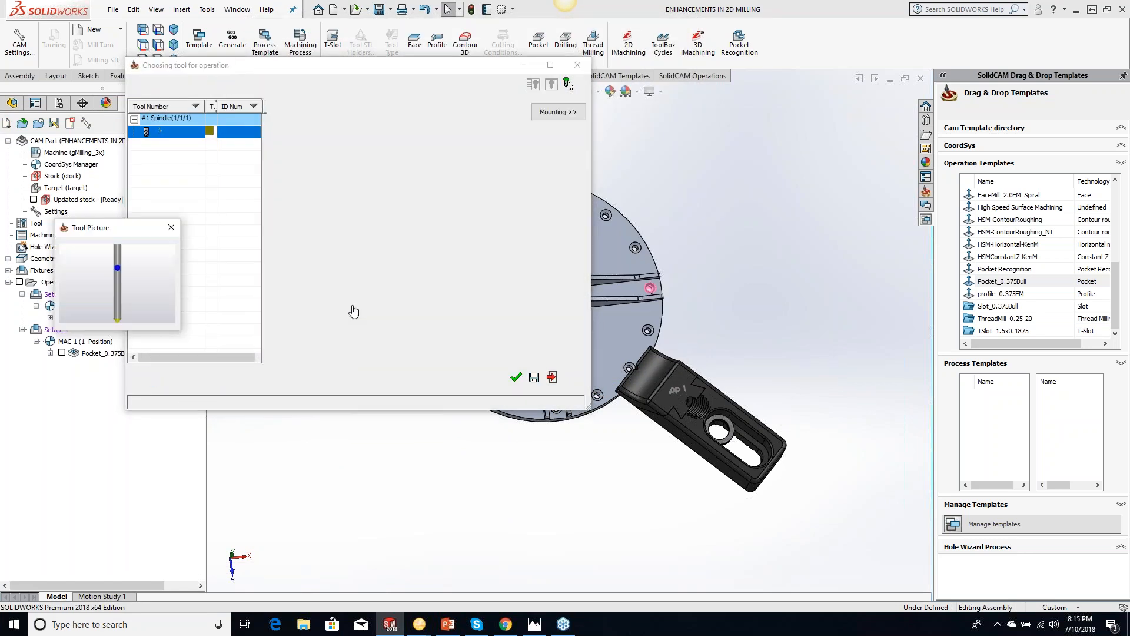
type(".")
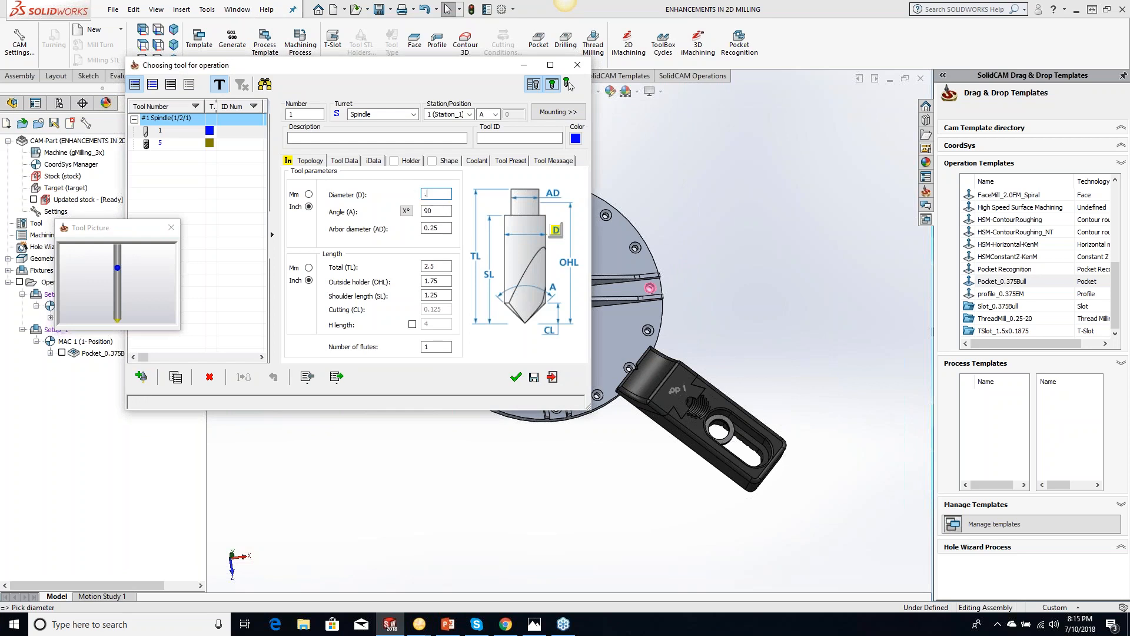
type("5")
key("Tab")
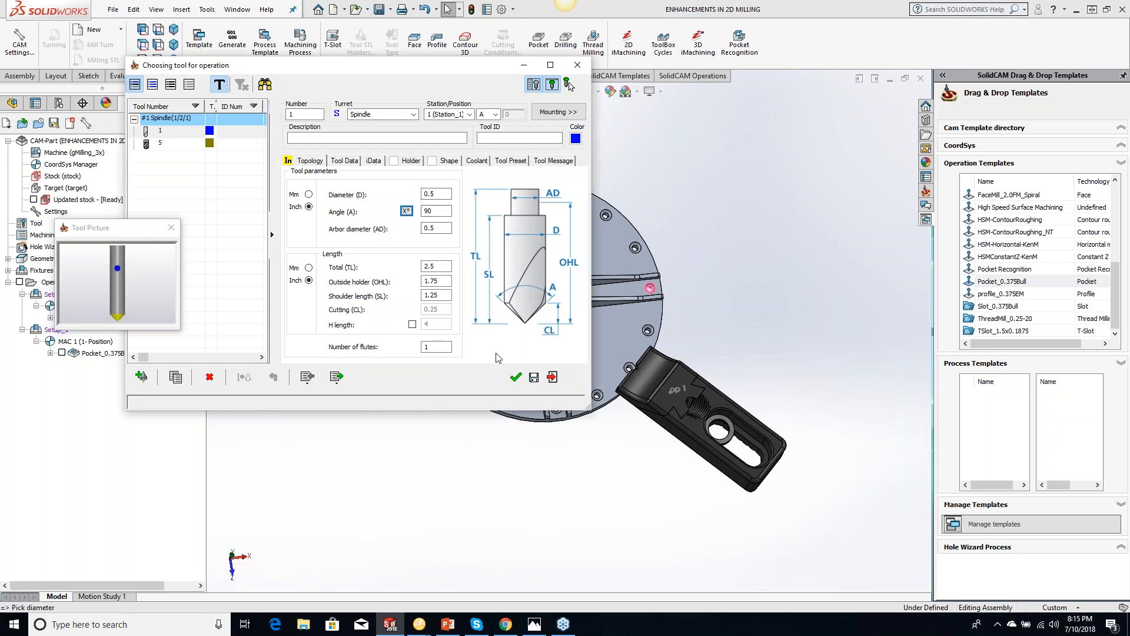
left_click(516, 377)
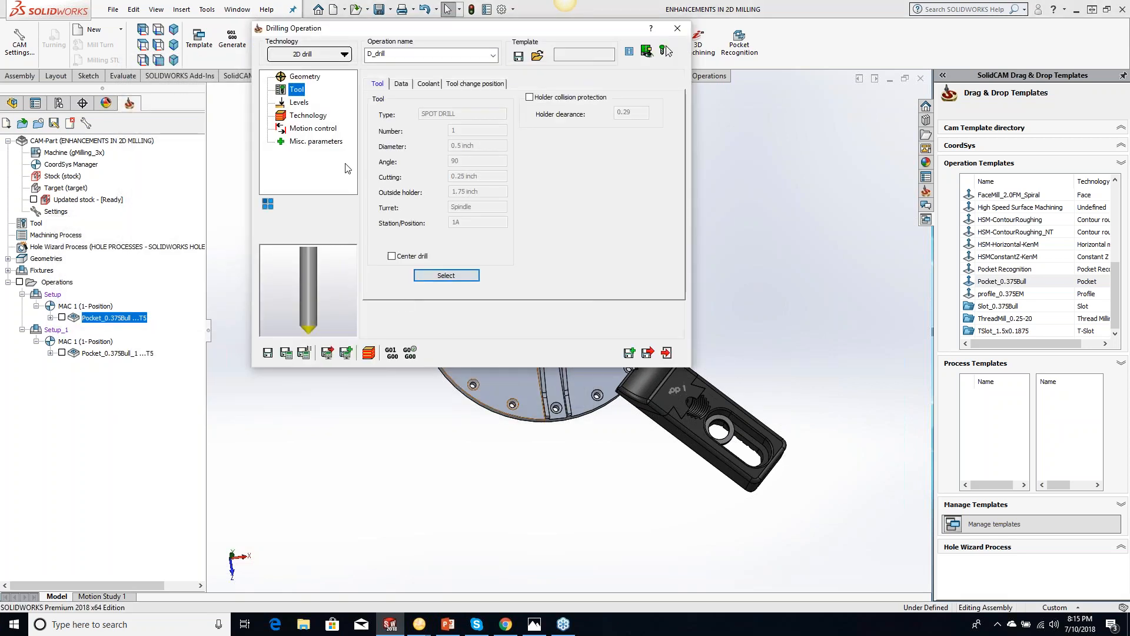
Pick the drill depth from the model and set the depth type to a 0.279 diameter value taken from a countersink edge
left_click(299, 103)
left_click(500, 381)
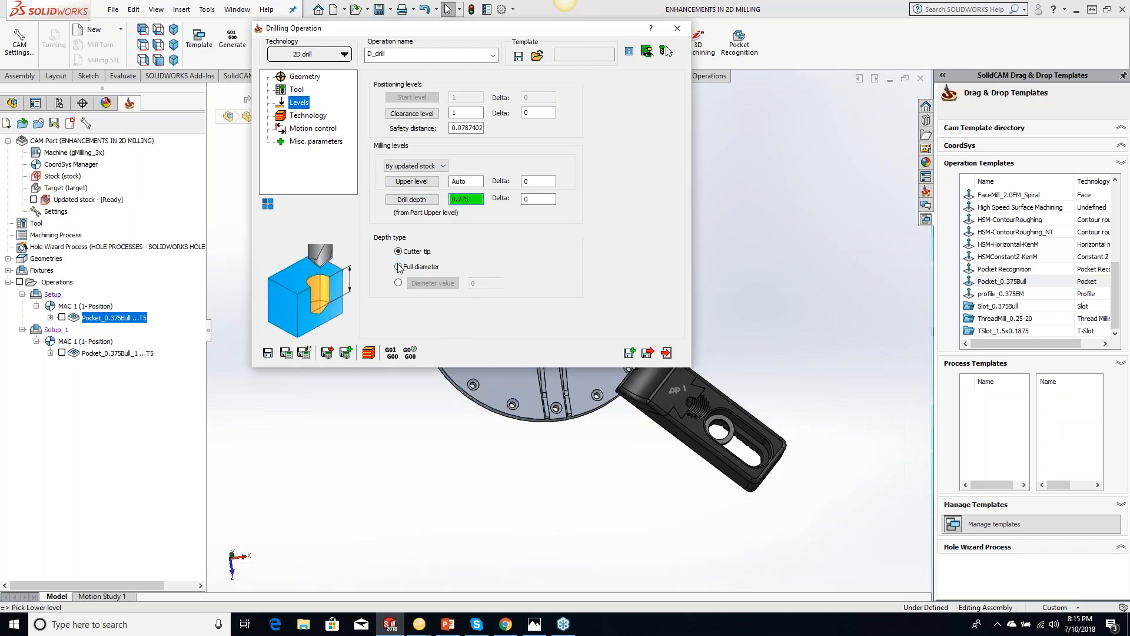
left_click(398, 283)
left_click(450, 283)
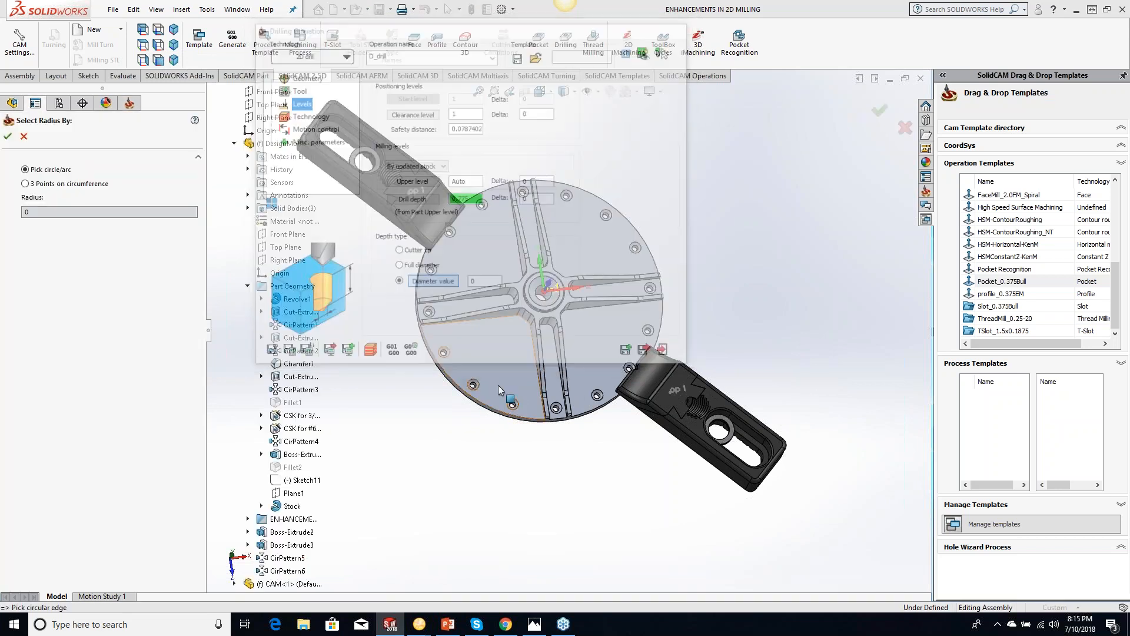
left_click(477, 383)
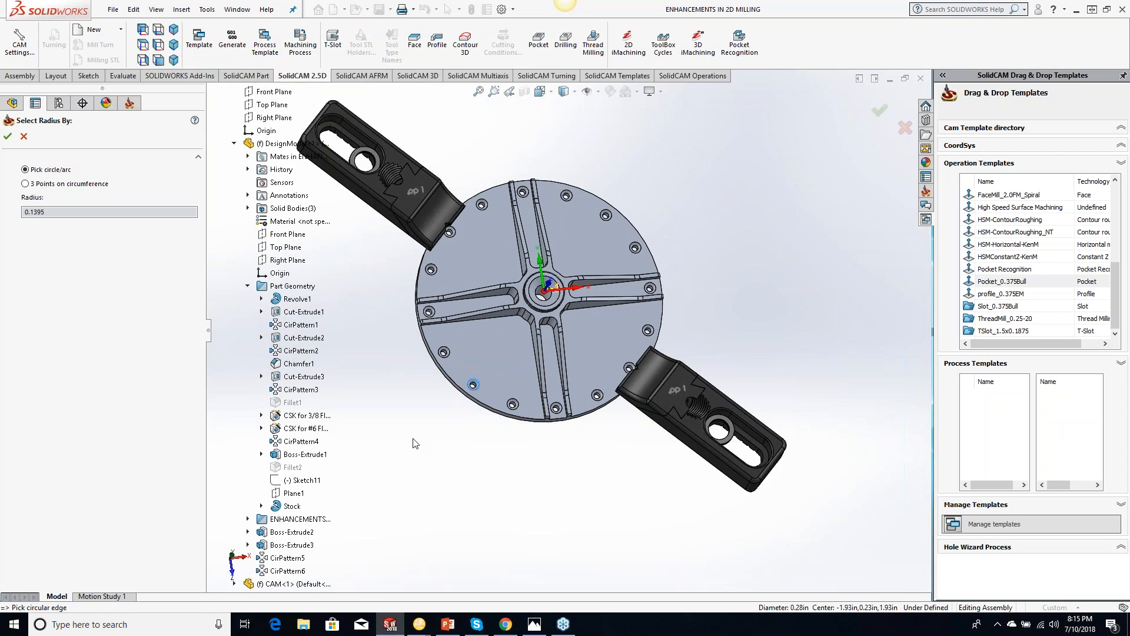
left_click(8, 136)
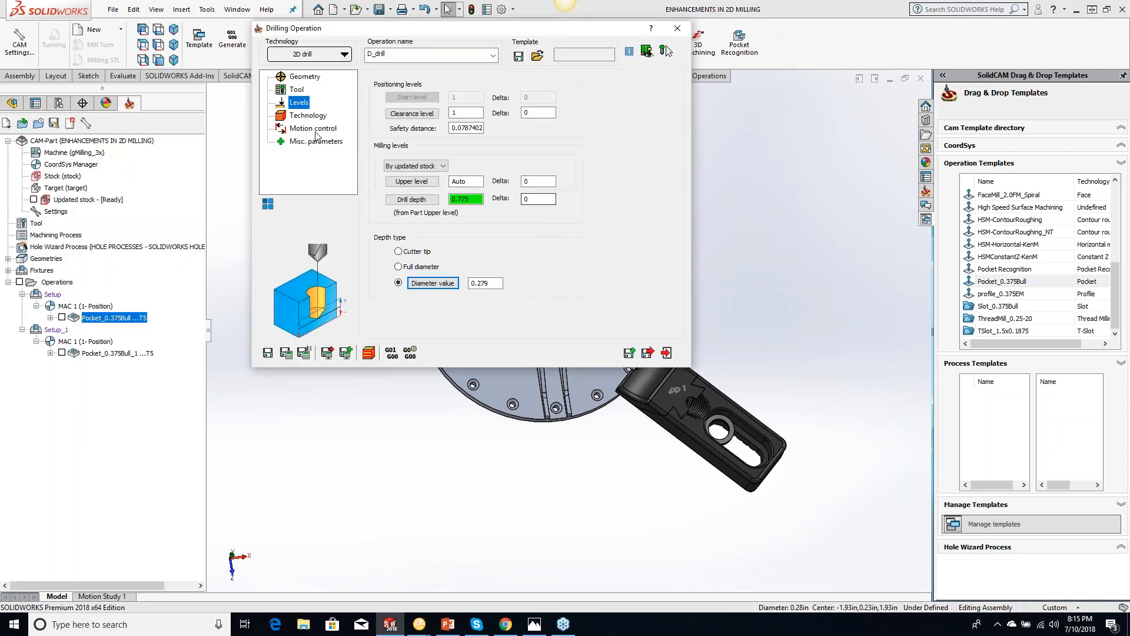
Save and calculate the drilling operation with links through the clearance level, and inspect its toolpath near the clamps
left_click(305, 116)
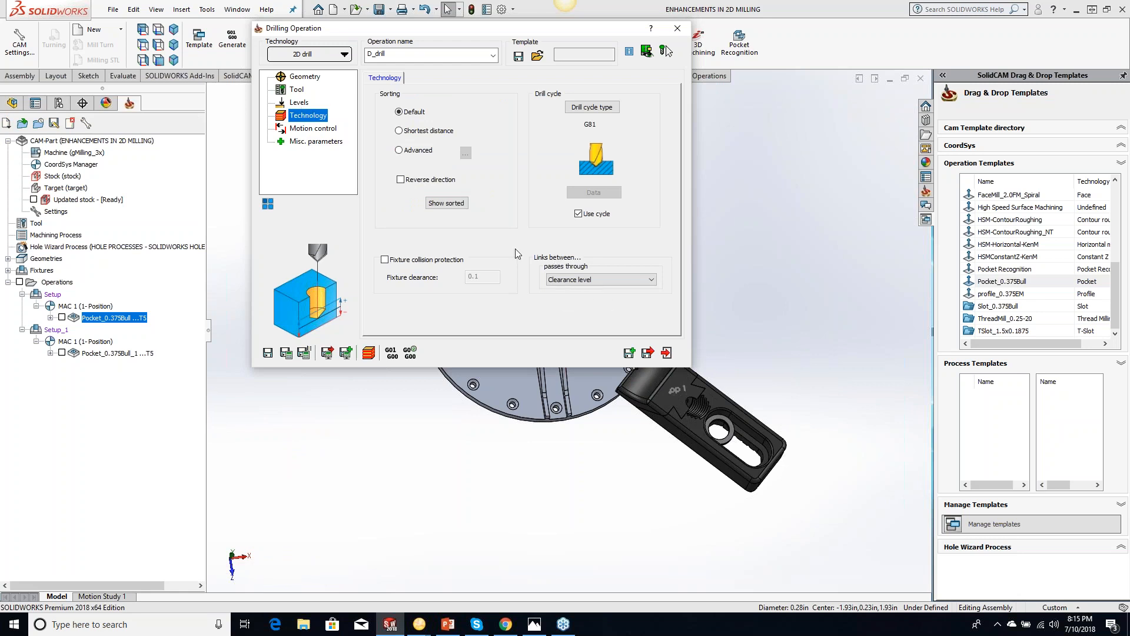
left_click(287, 353)
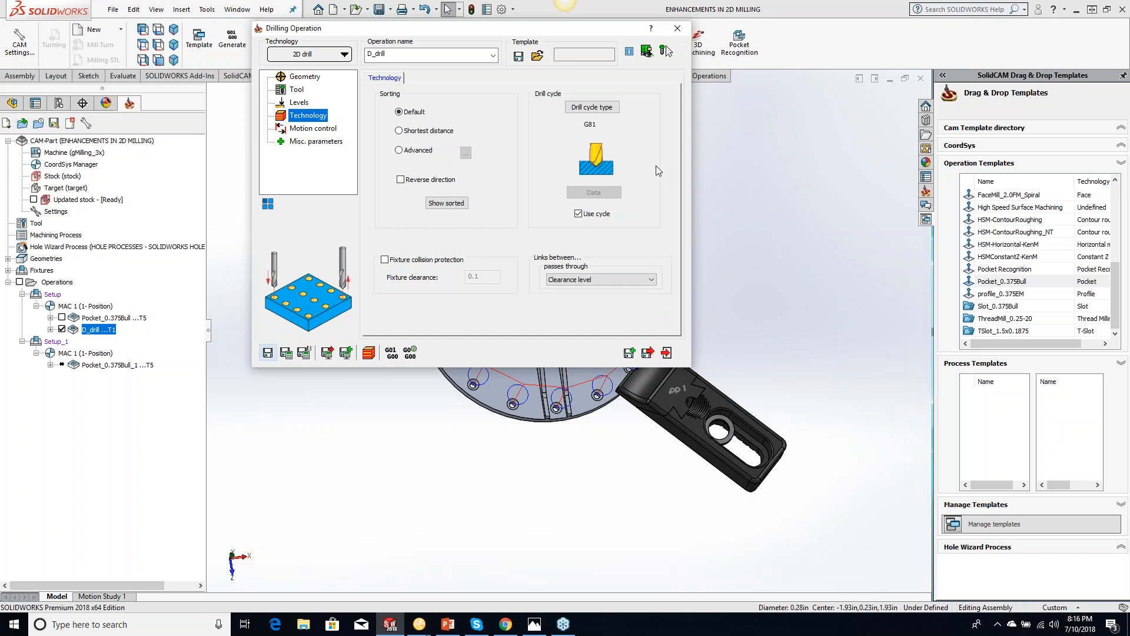
double_click(544, 29)
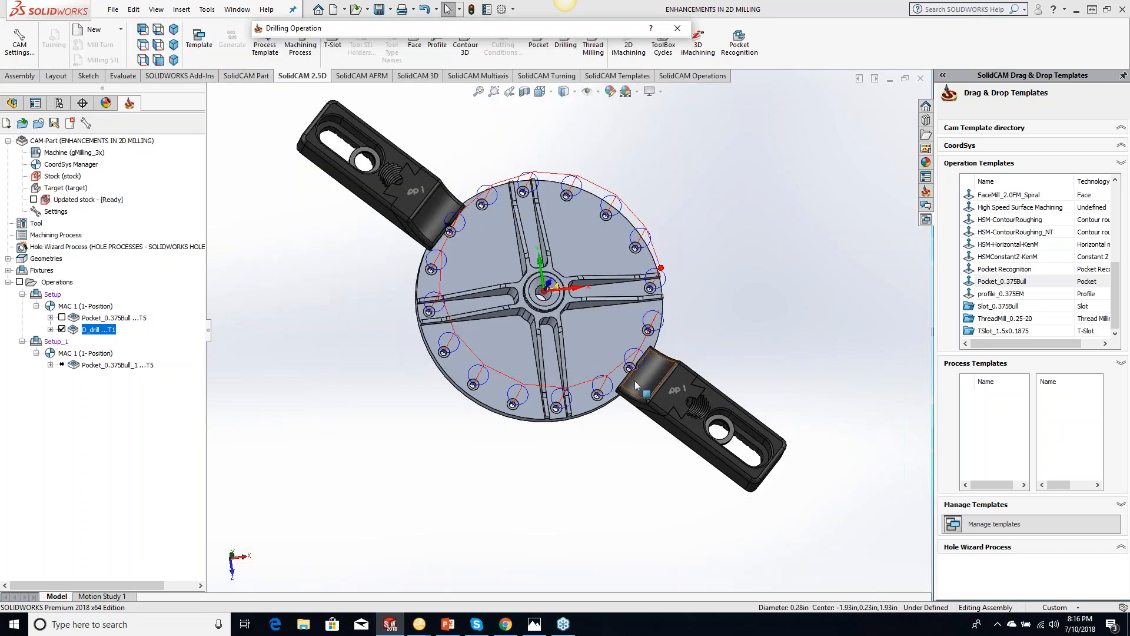
scroll(648, 366, "down", 5)
middle_click_drag(616, 366, 606, 322)
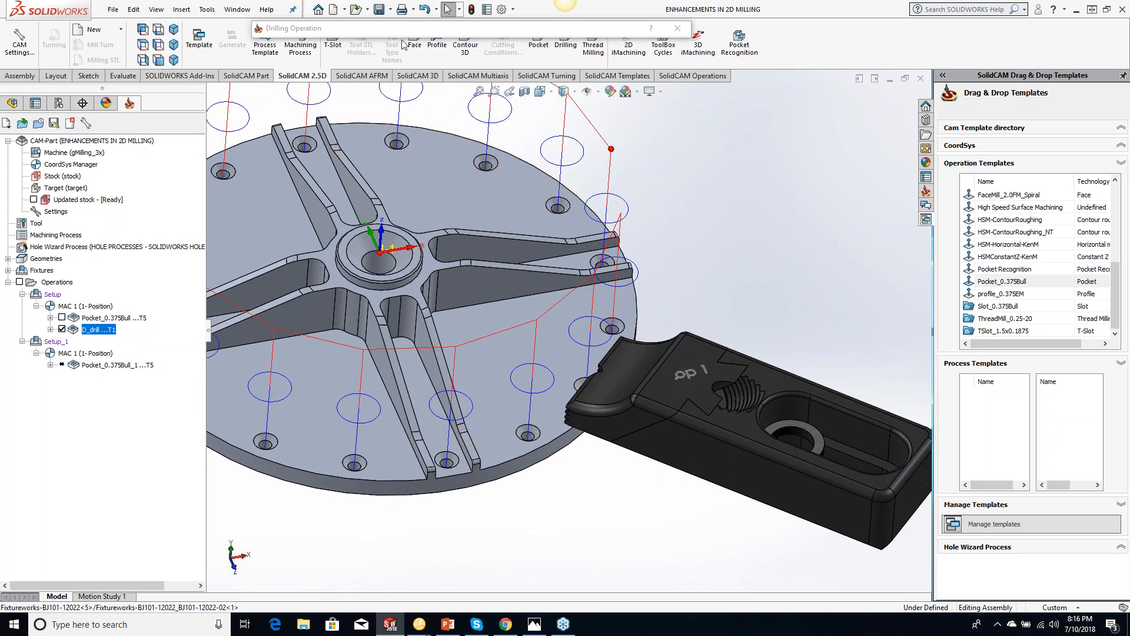
Enable fixture collision protection with a 0.1 clearance and set the links between drill positions to Shortest distance
left_click(385, 260)
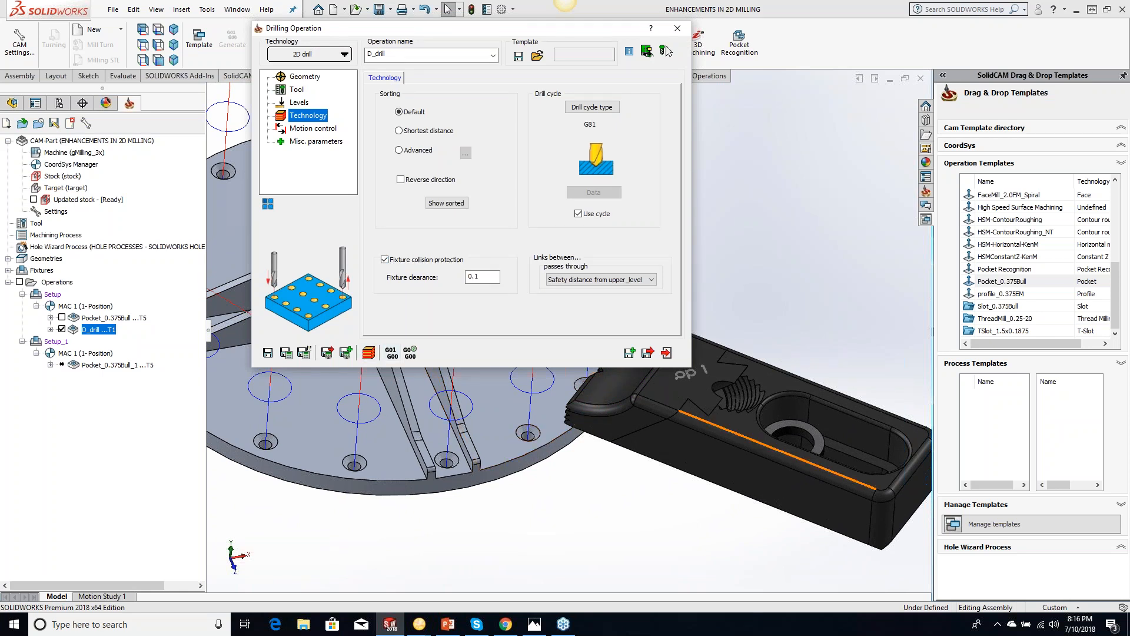
left_click(605, 281)
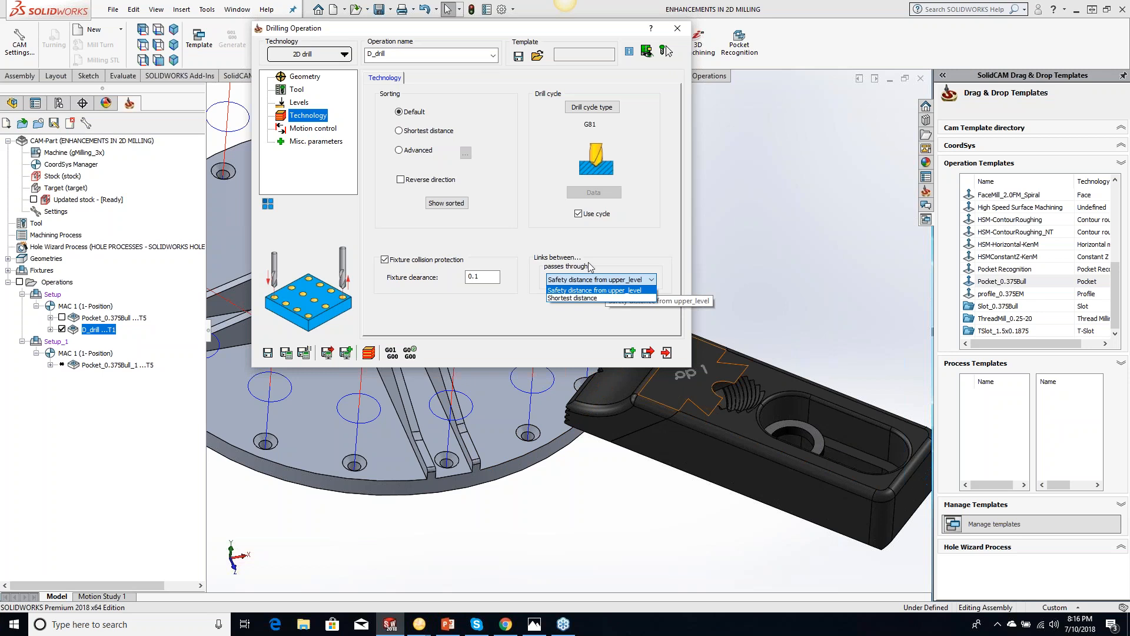
left_click(506, 27)
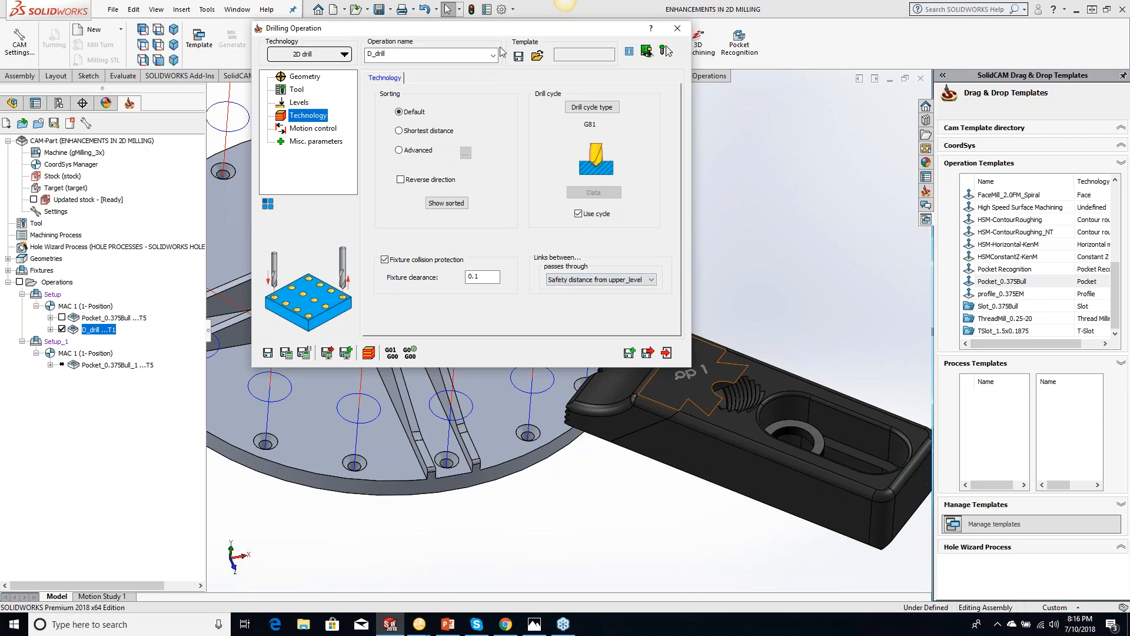
double_click(500, 27)
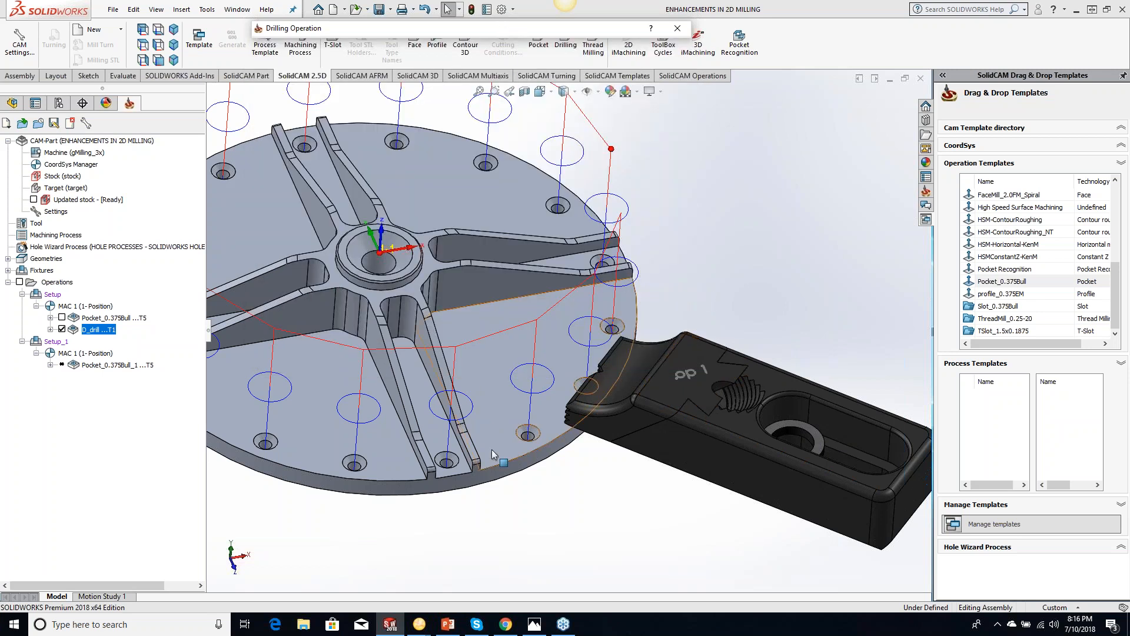
middle_click_drag(492, 450, 442, 288)
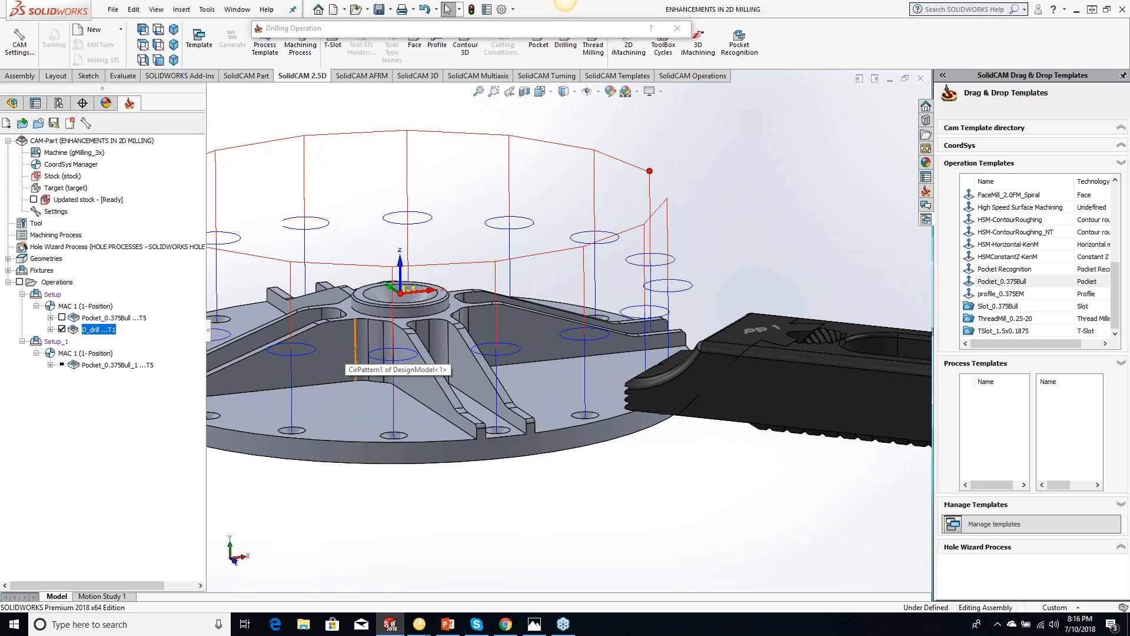
left_click(595, 279)
left_click(578, 298)
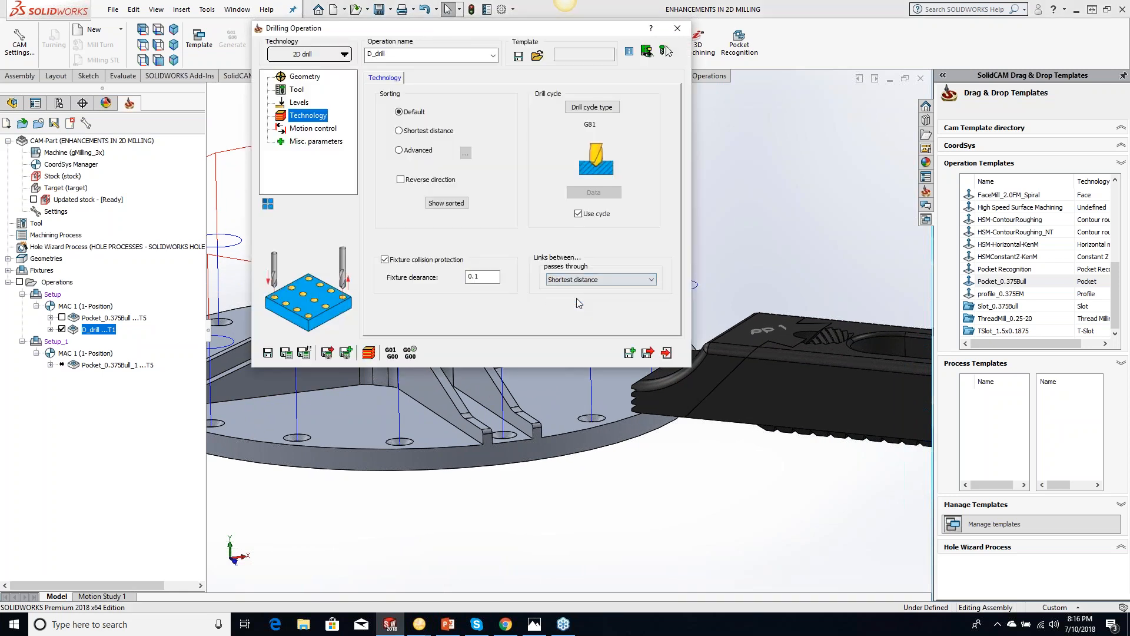
Recalculate the drilling operation and examine how its linking moves pass around the ribs and the clamp
left_click(287, 354)
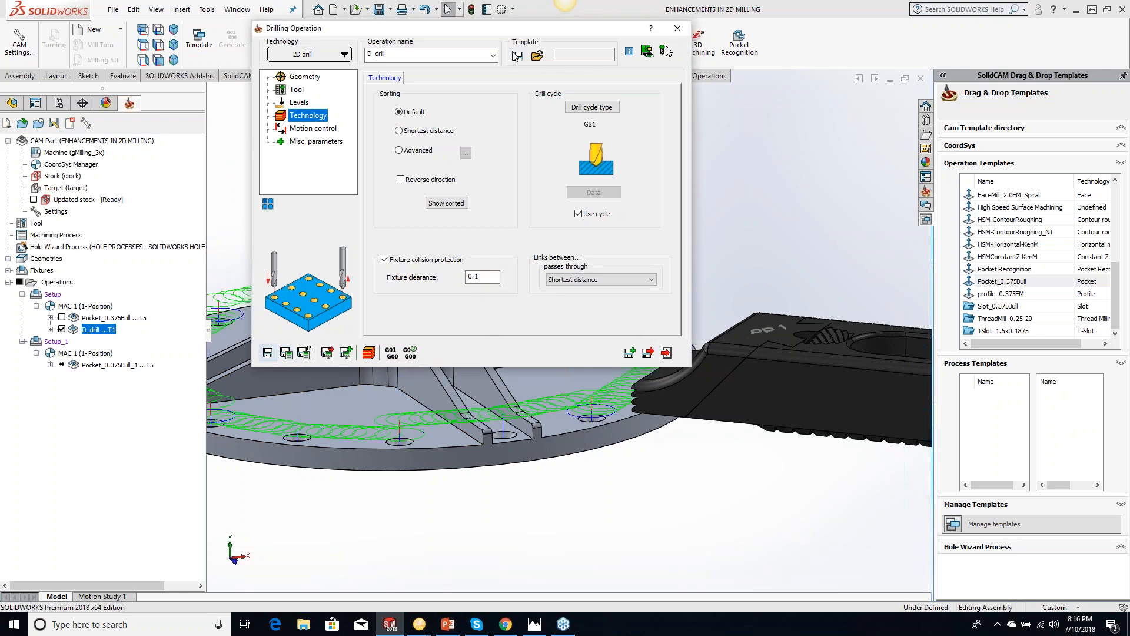
double_click(508, 31)
left_click(473, 497)
middle_click_drag(476, 501, 324, 423)
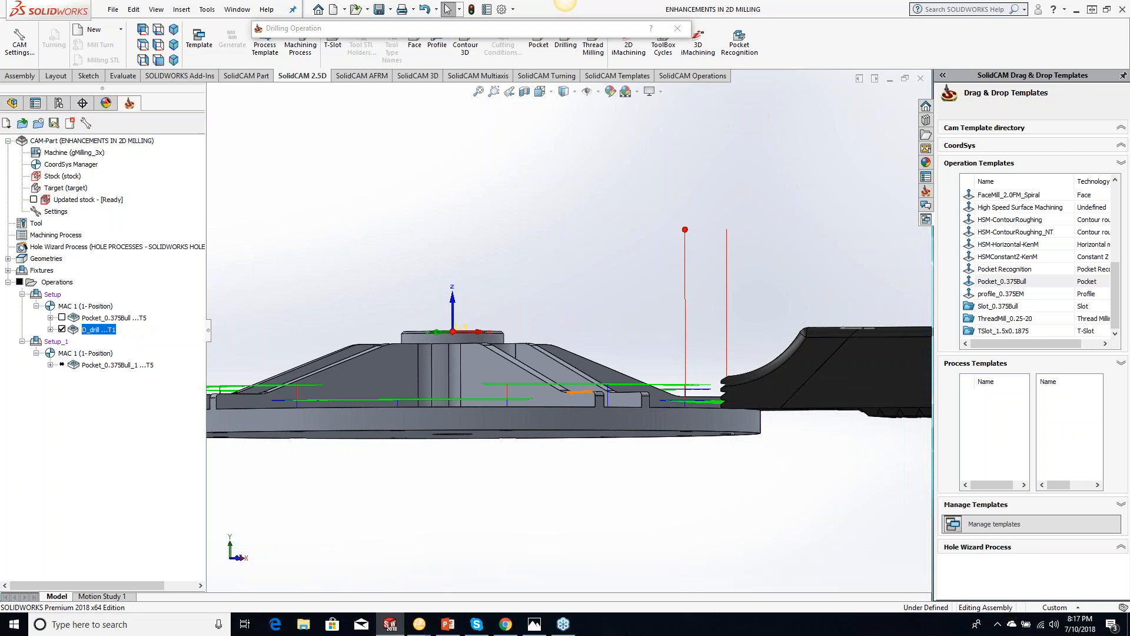
middle_click_drag(573, 275, 591, 319)
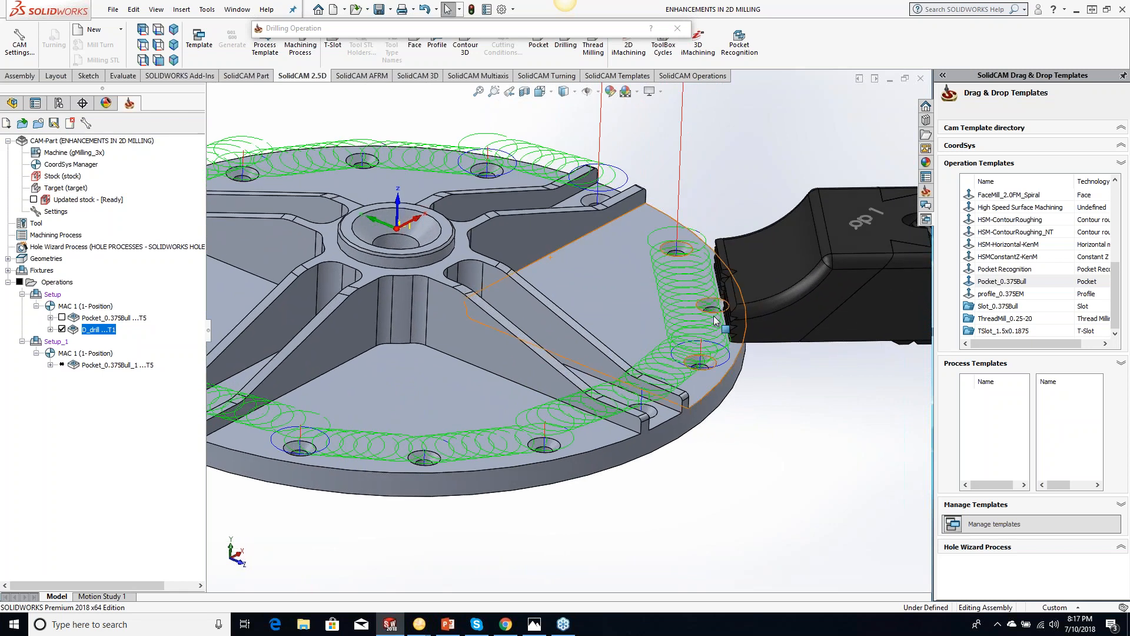
scroll(801, 450, "up", 4)
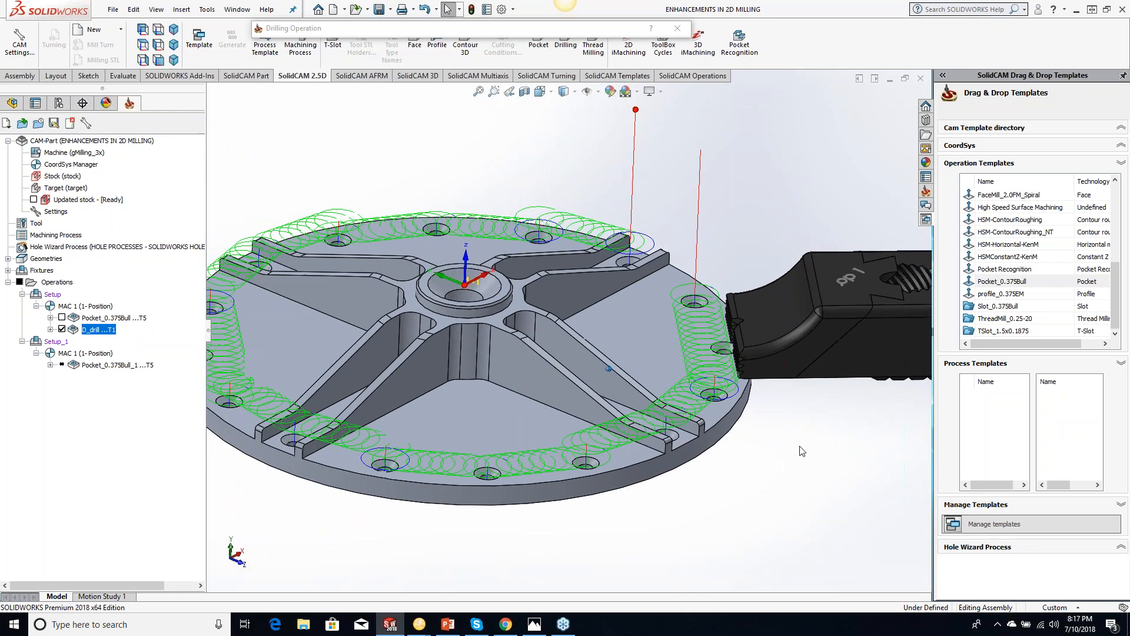
Simulate the spot-drilling operation in SolidVerify, play it through between the clamps, and close the simulation
middle_click_drag(799, 453, 804, 432)
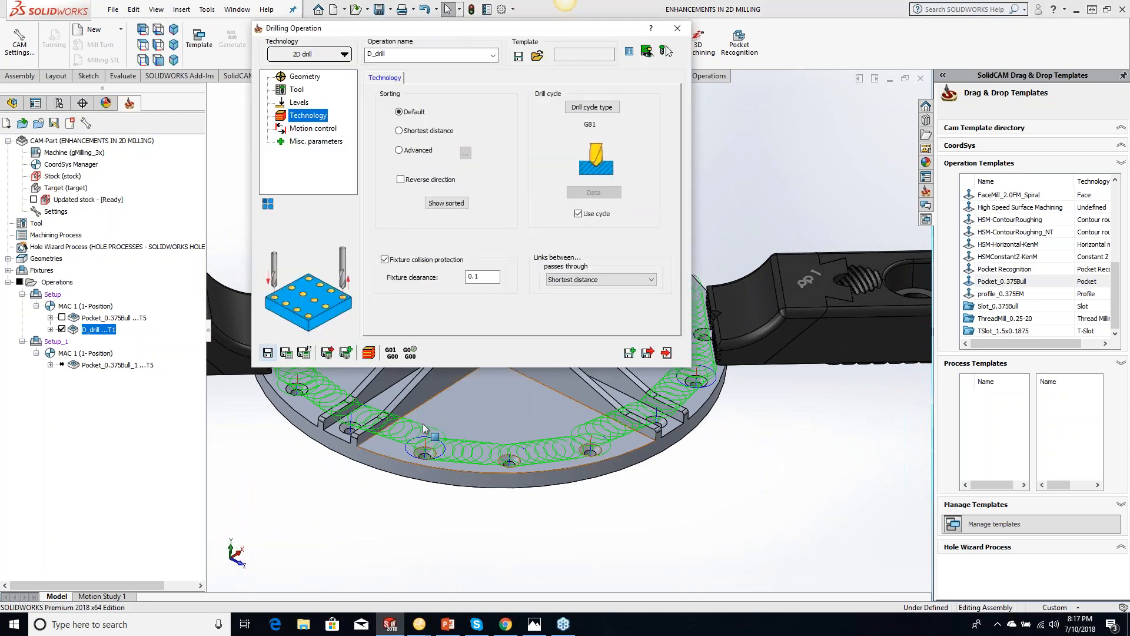
left_click(365, 353)
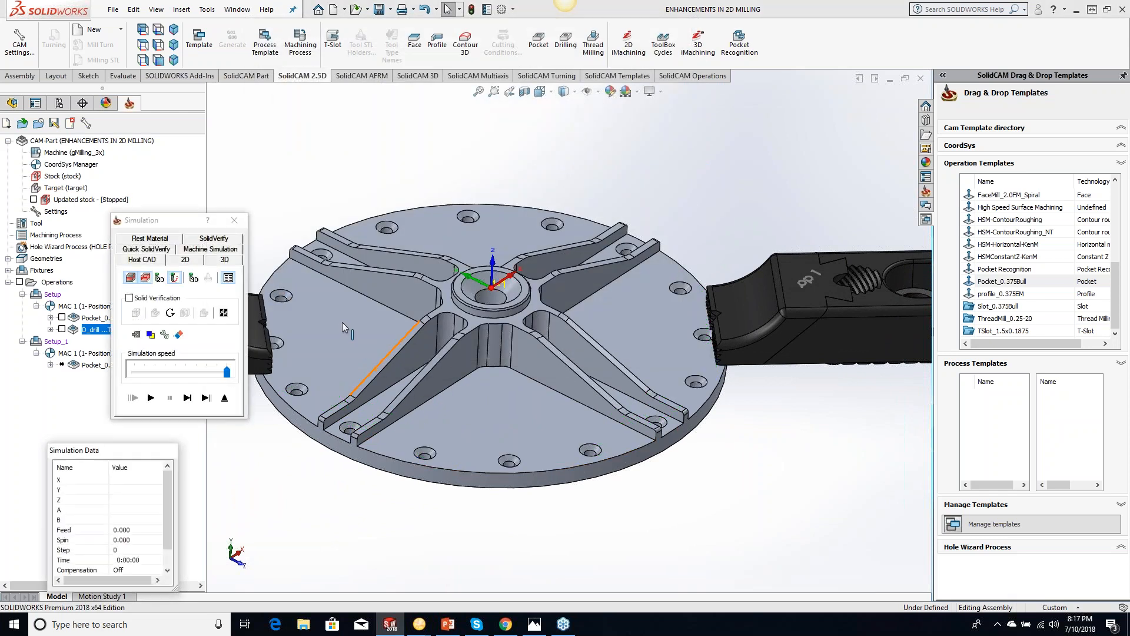
left_click(200, 238)
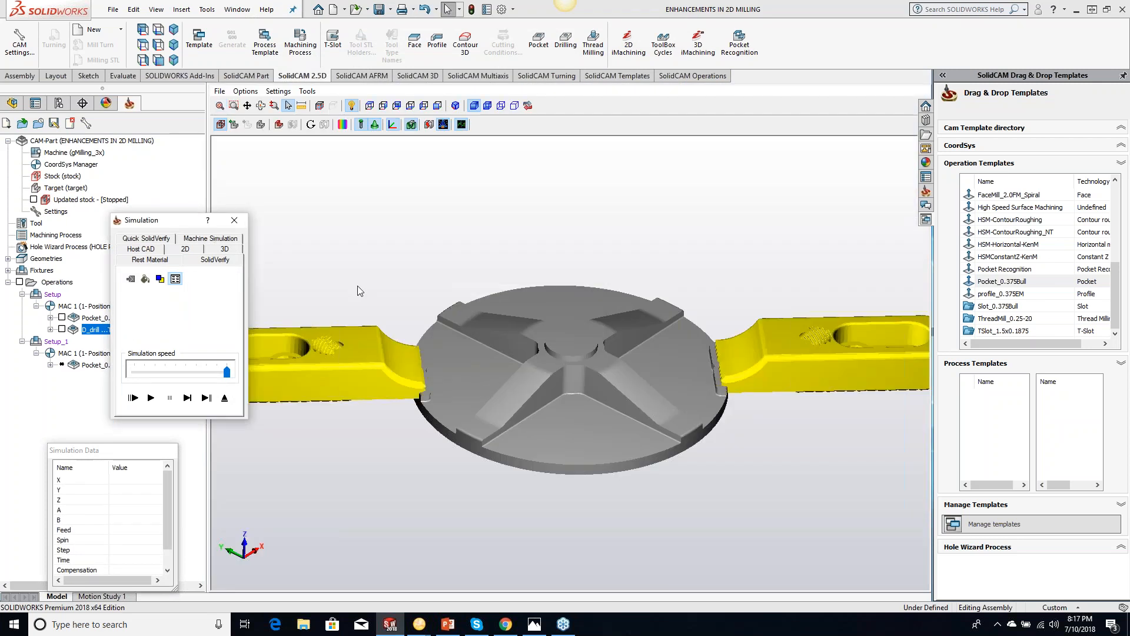
left_click(152, 398)
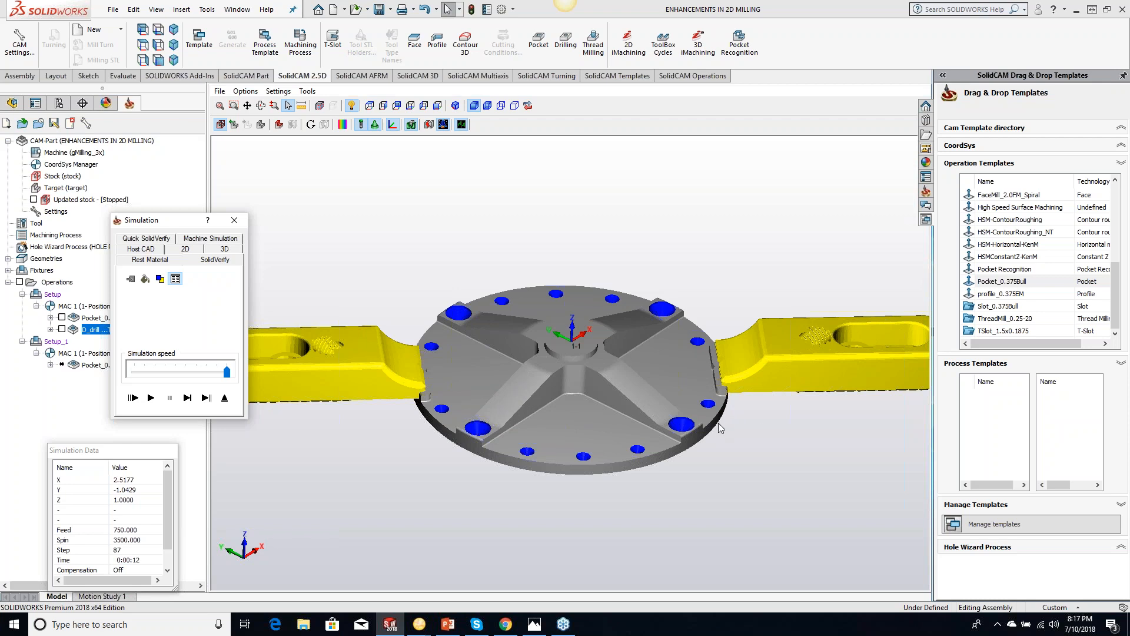
left_click(235, 221)
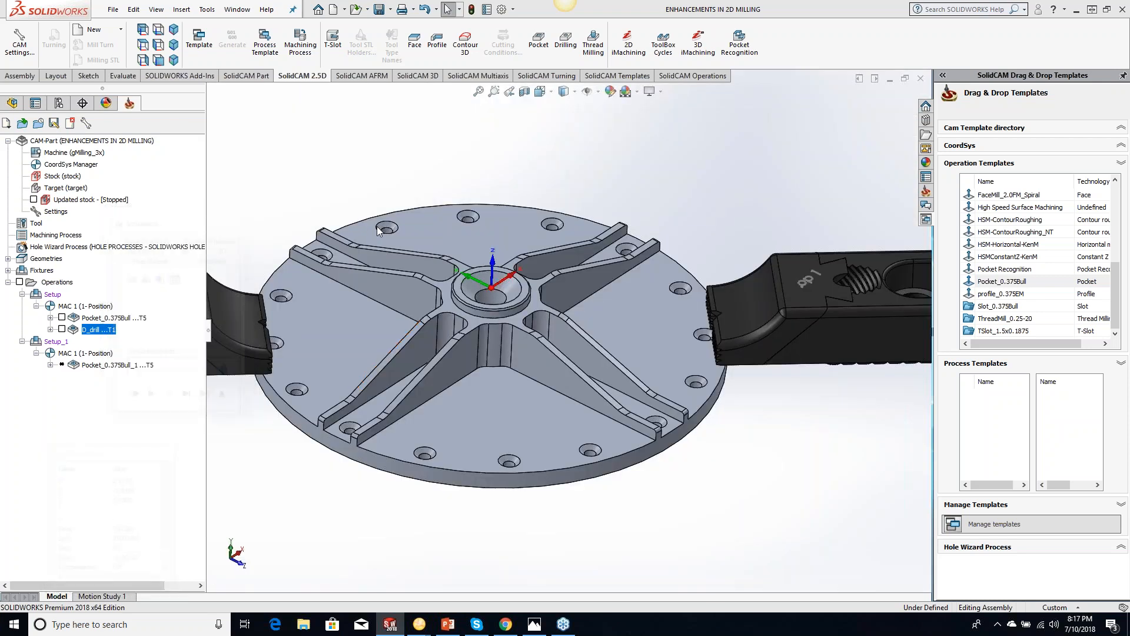
Copy the drilling operation and assign it a new drill tool with a 0.1495 inch diameter picked from a hole in the plate
left_click(629, 353)
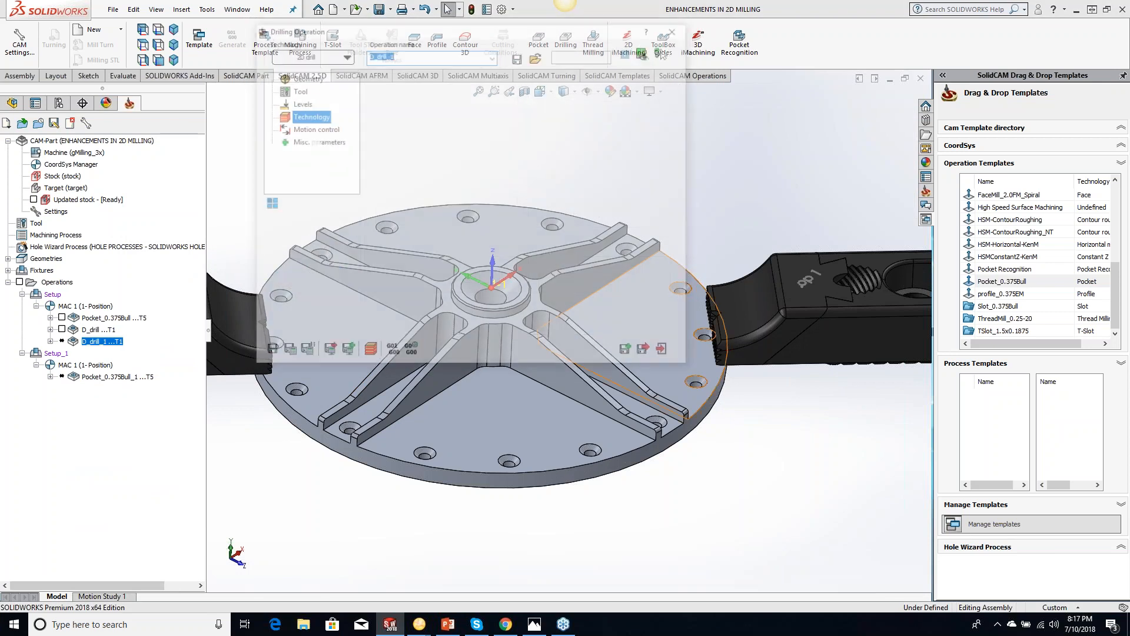
left_click(296, 91)
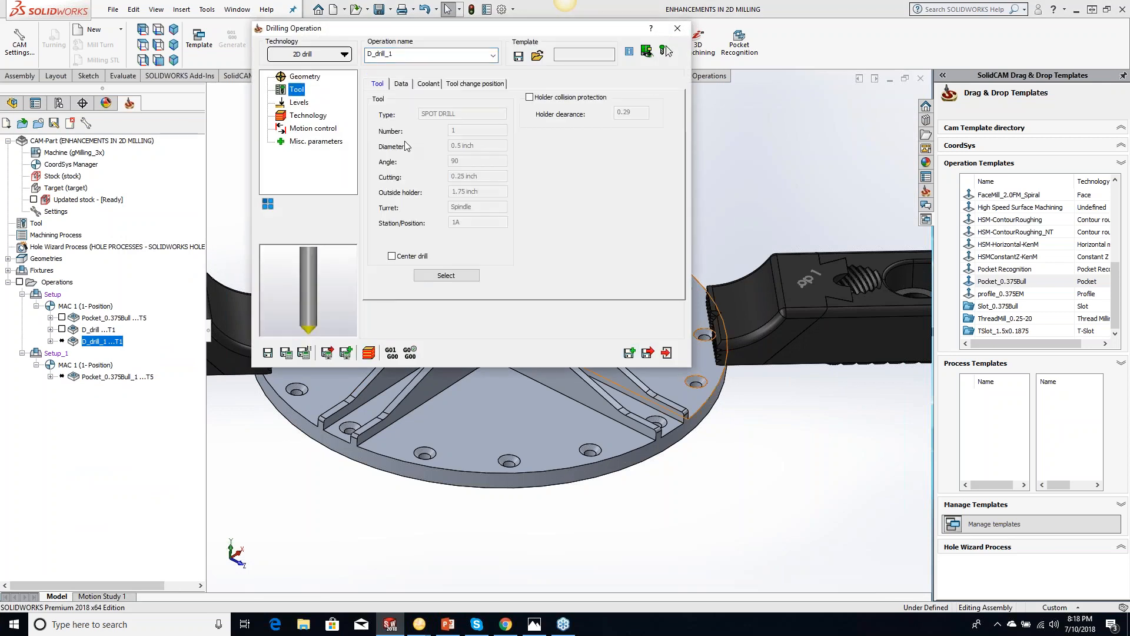
left_click(438, 274)
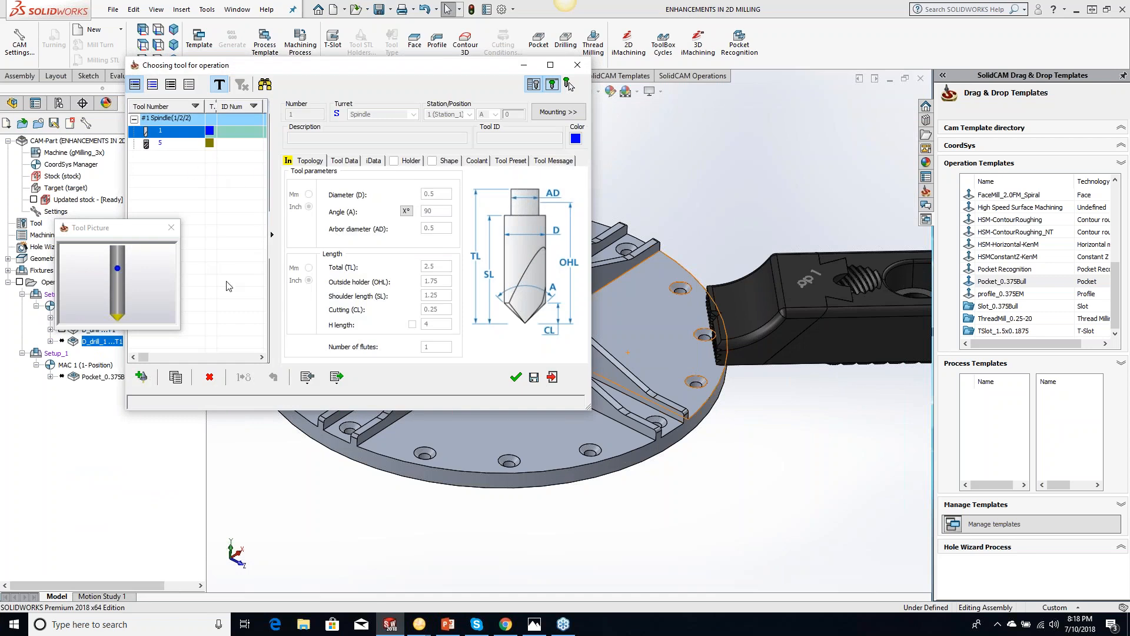
left_click(141, 376)
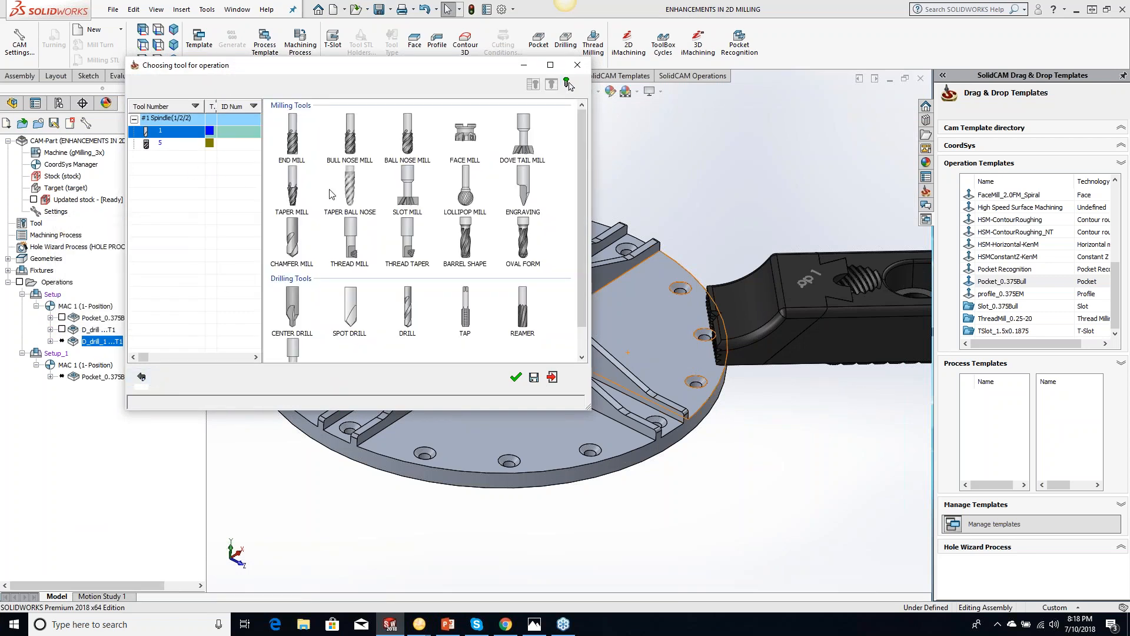
left_click(405, 323)
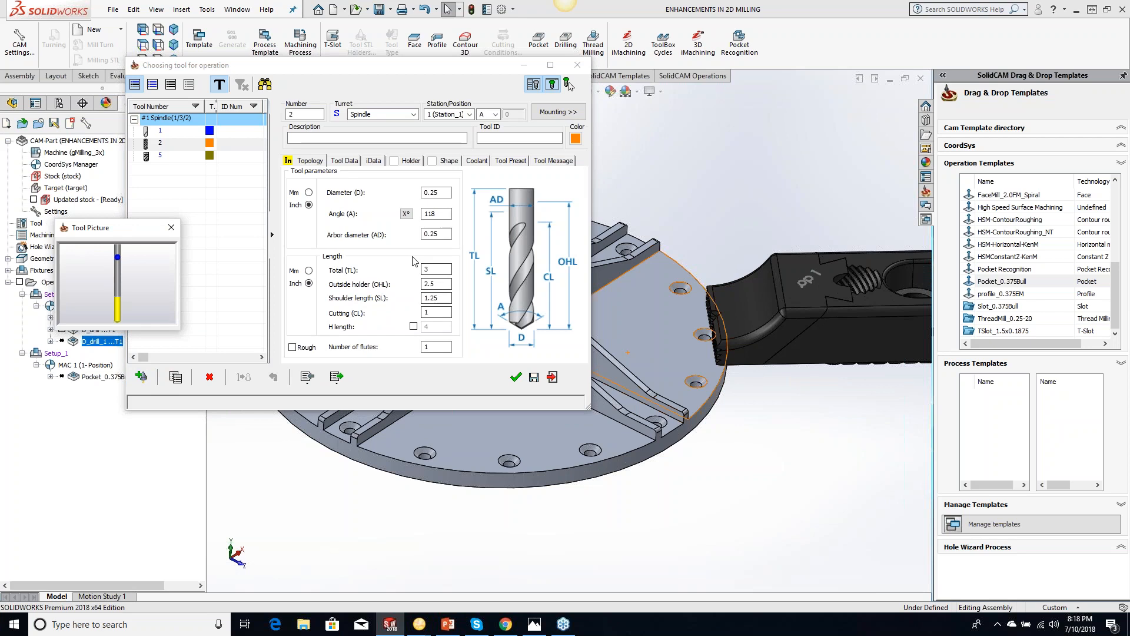
left_click(436, 193)
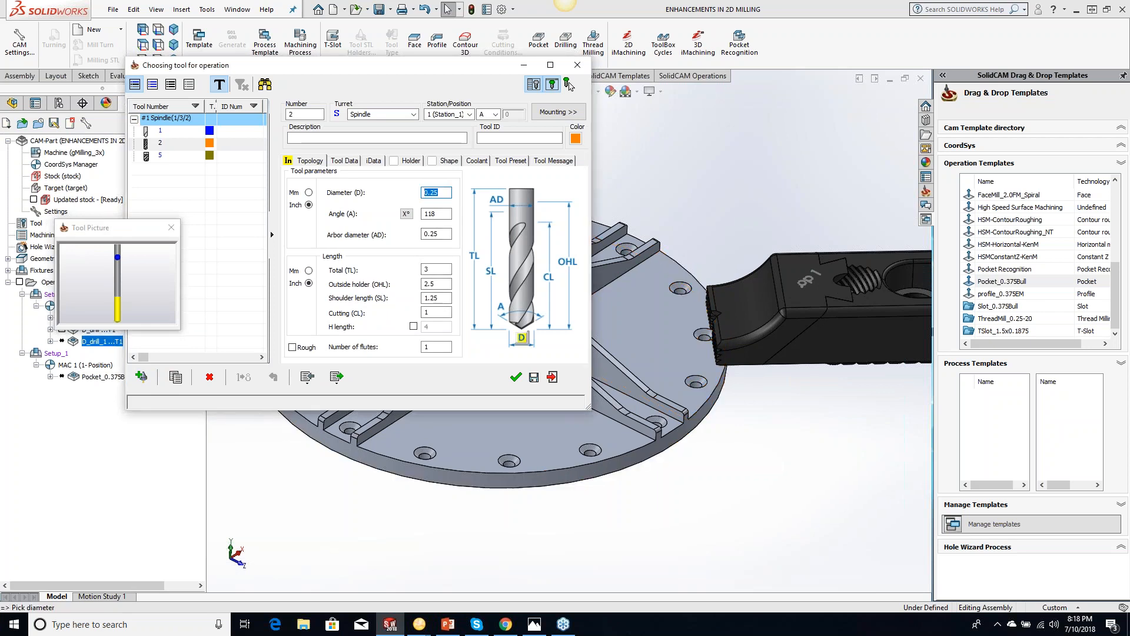
left_click(590, 452)
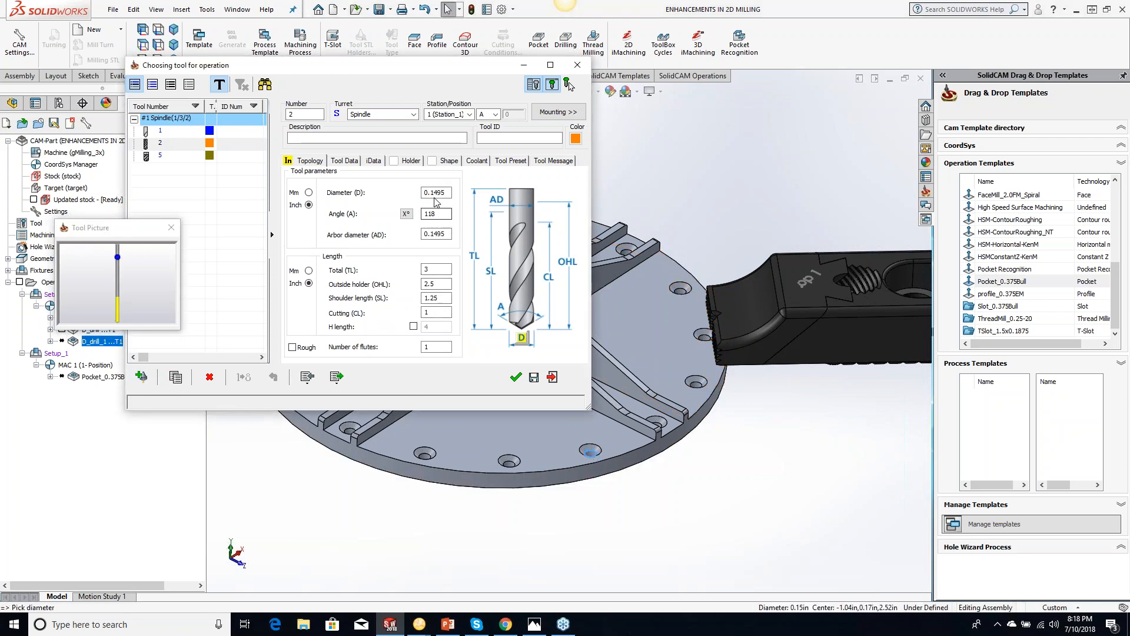
left_click(516, 376)
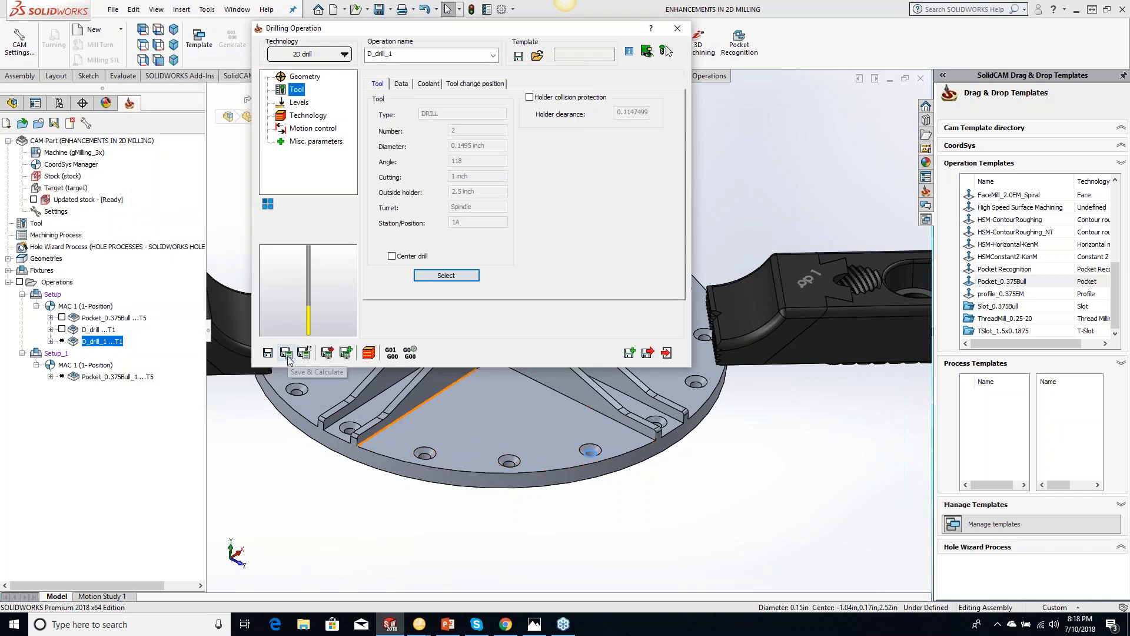
Try to save and calculate the copied drilling operation with the new drill tool
left_click(287, 353)
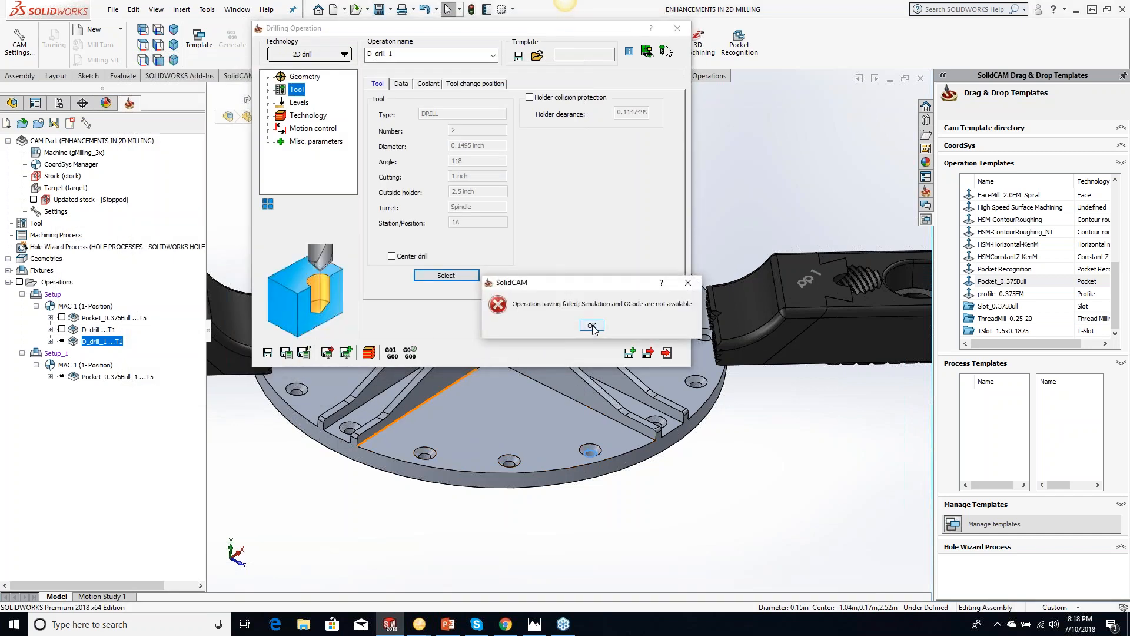
left_click(591, 325)
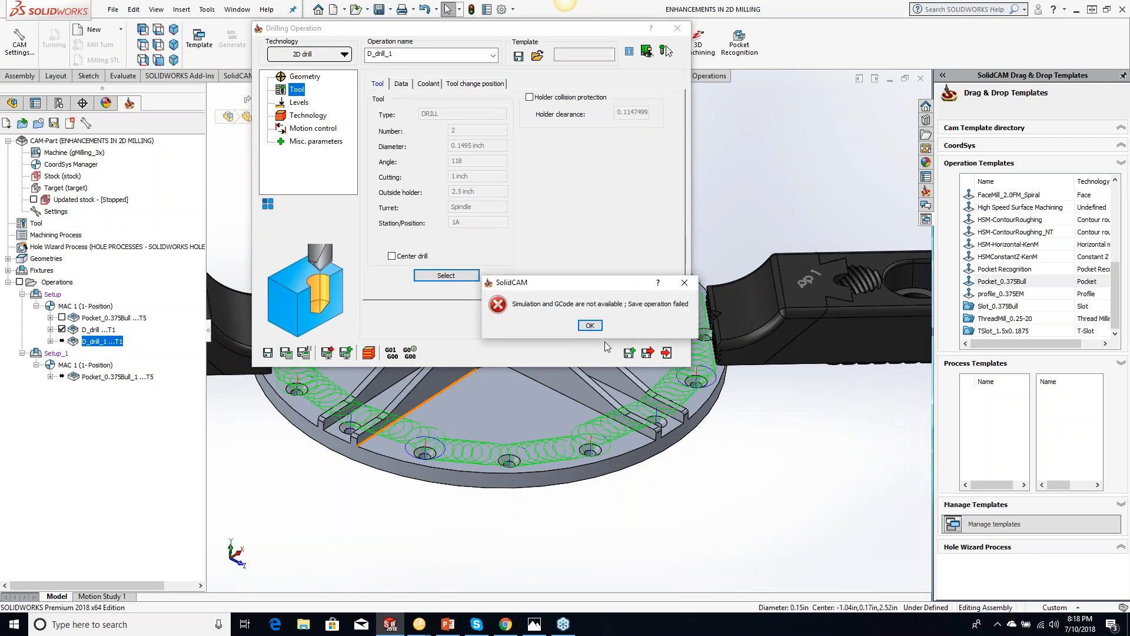
left_click(591, 326)
Set the depth type to Full diameter and pick the drill depth from the plate's bottom edge with a delta of -0.02
left_click(299, 103)
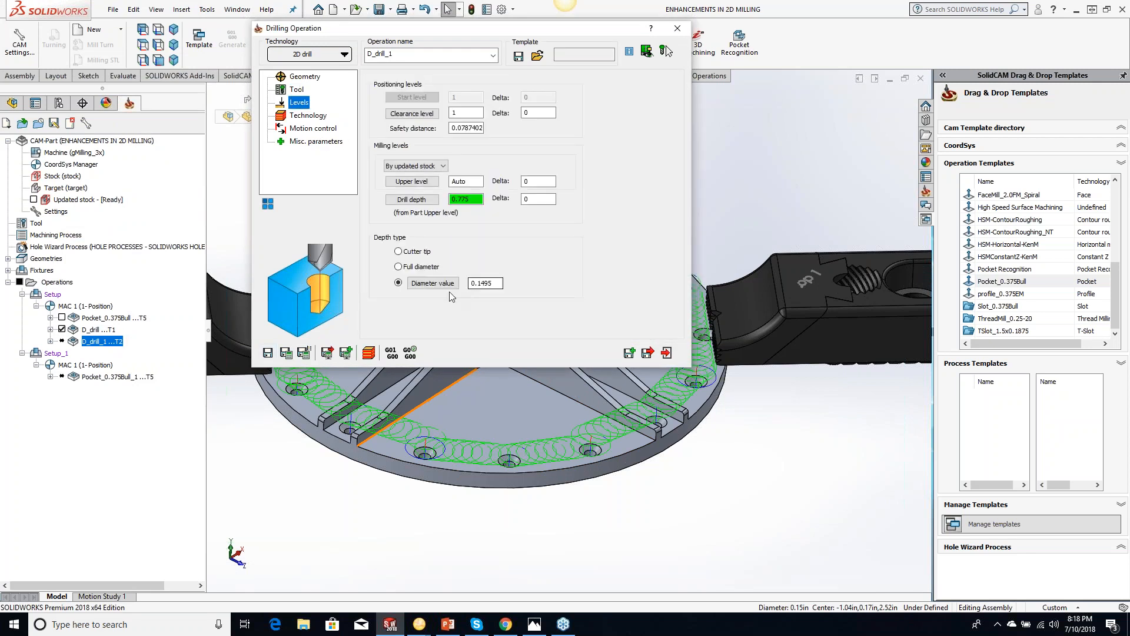
left_click(399, 267)
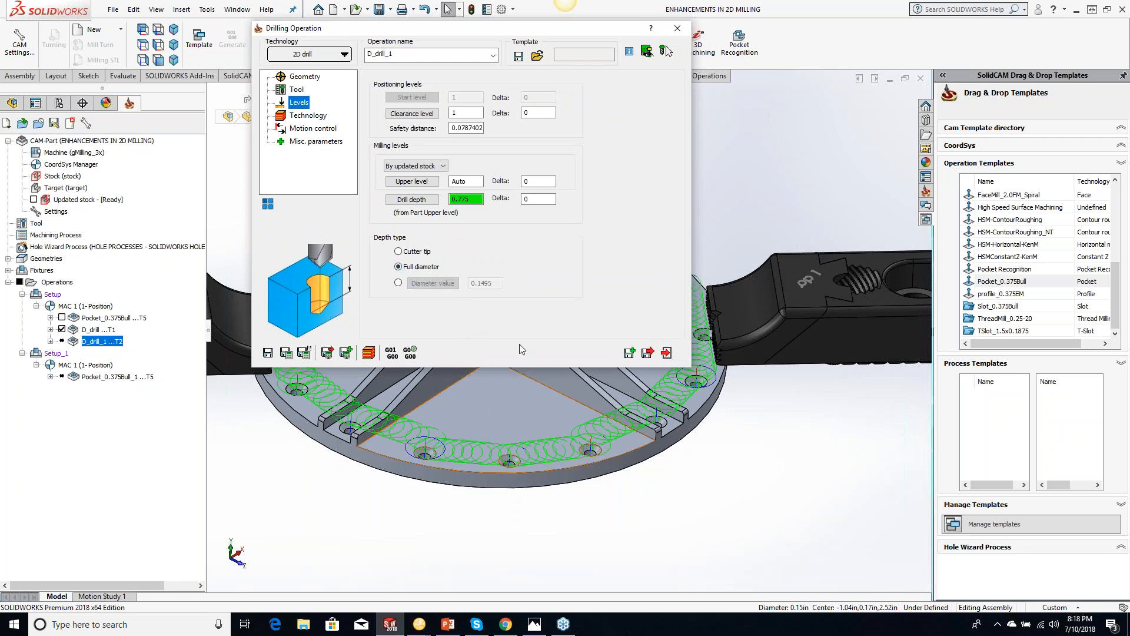
left_click(412, 199)
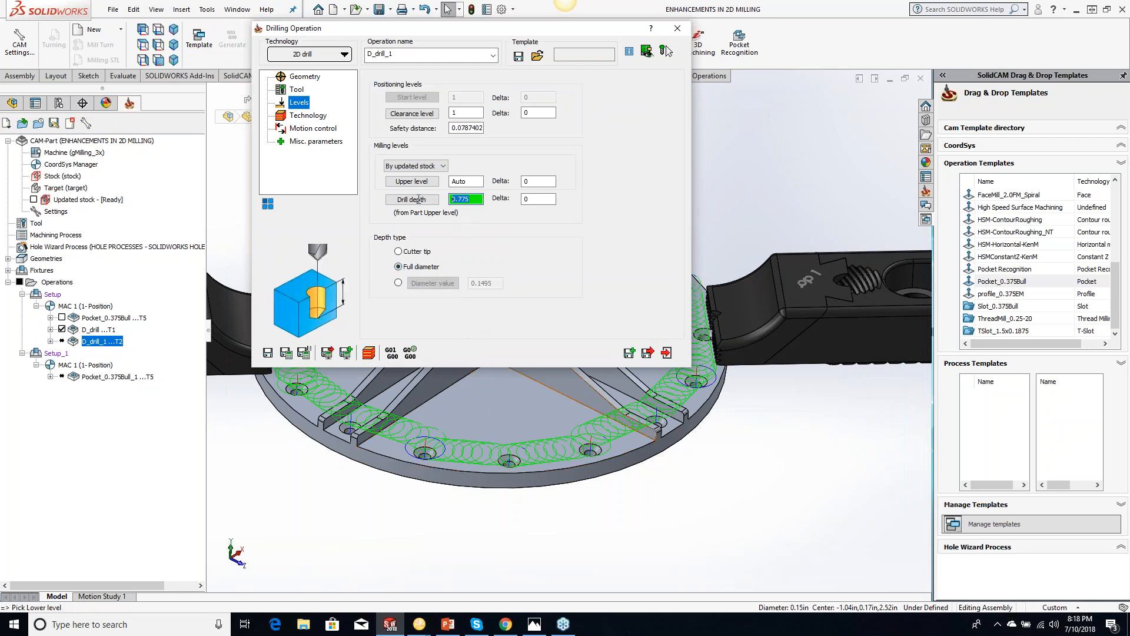
left_click(540, 484)
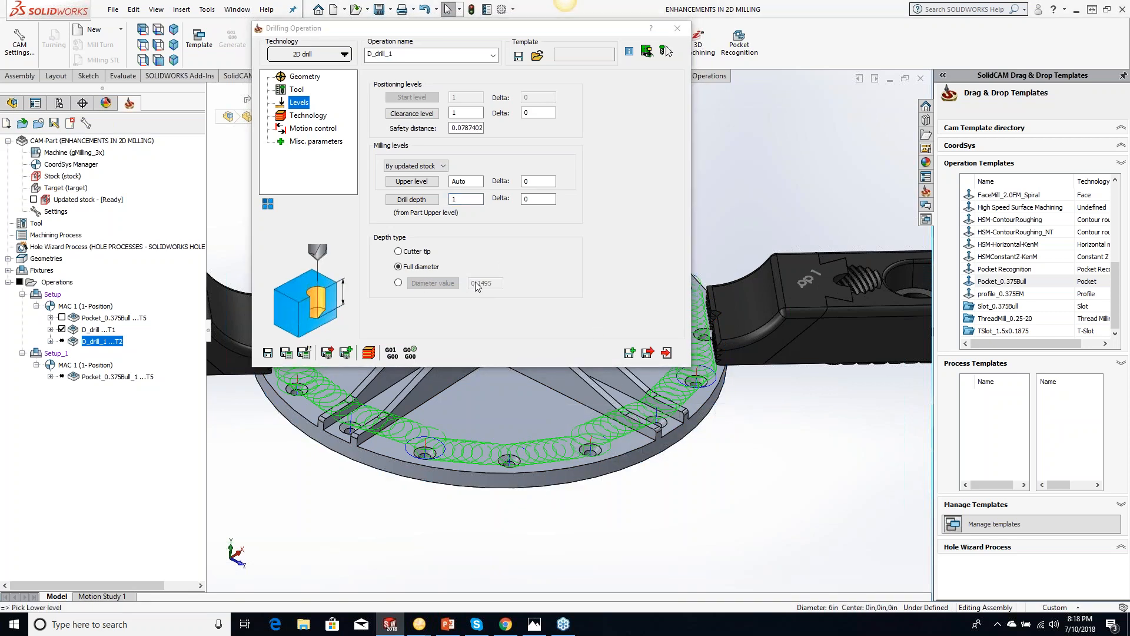
left_click(530, 199)
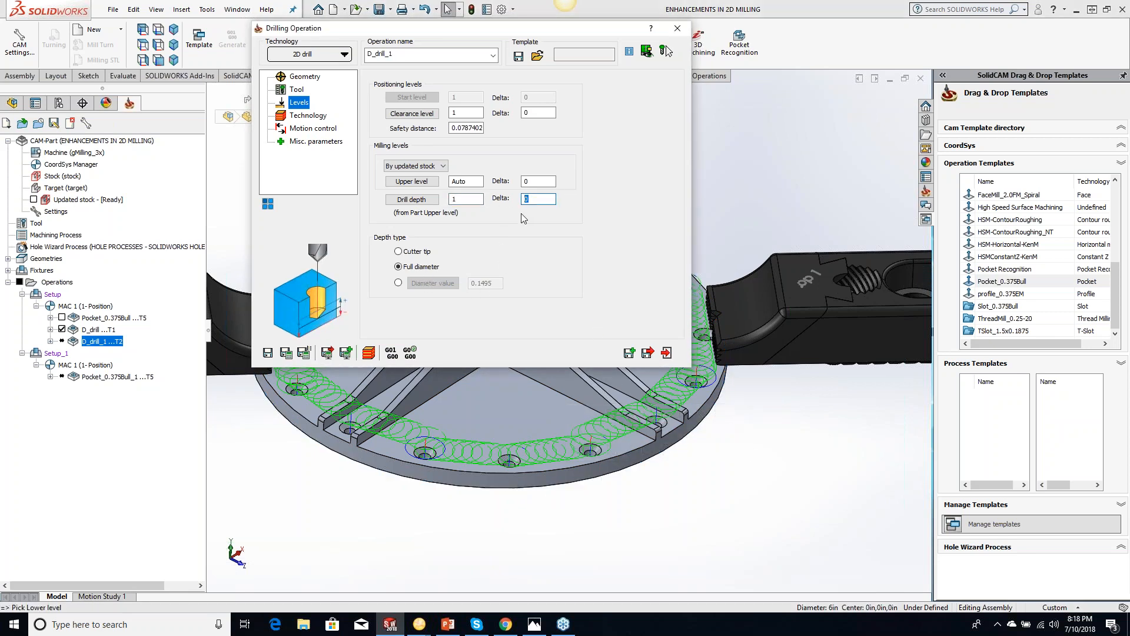
type("-.02")
Change the drill cycle to G83 peck drilling with a step down of 0.1
left_click(296, 116)
left_click(574, 110)
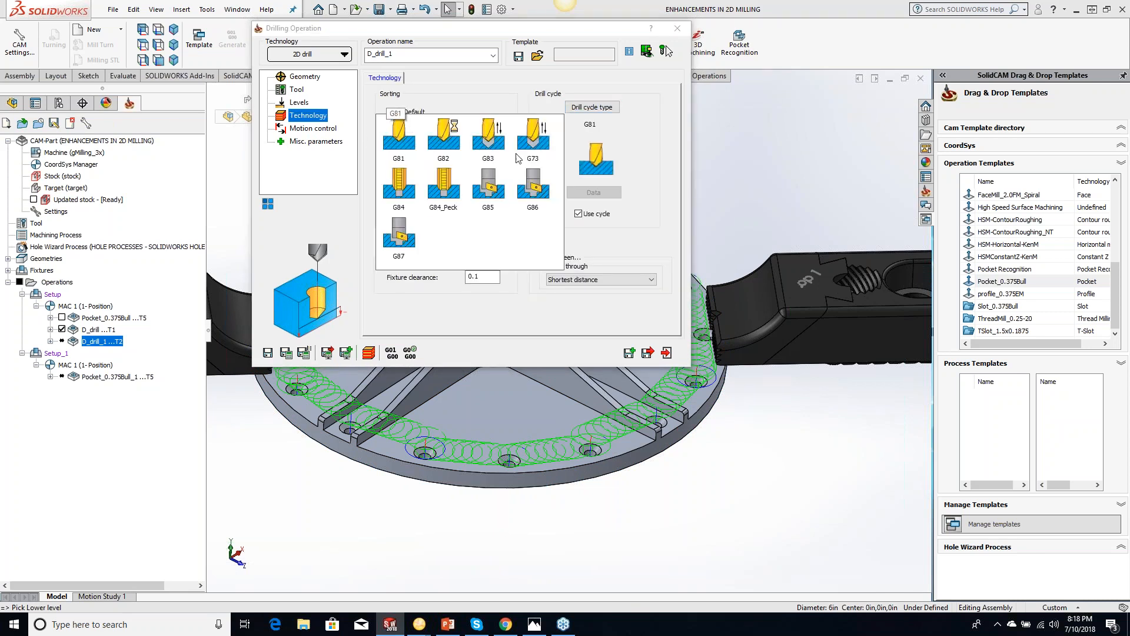
left_click(492, 137)
left_click(593, 193)
left_click(569, 268)
type(".1")
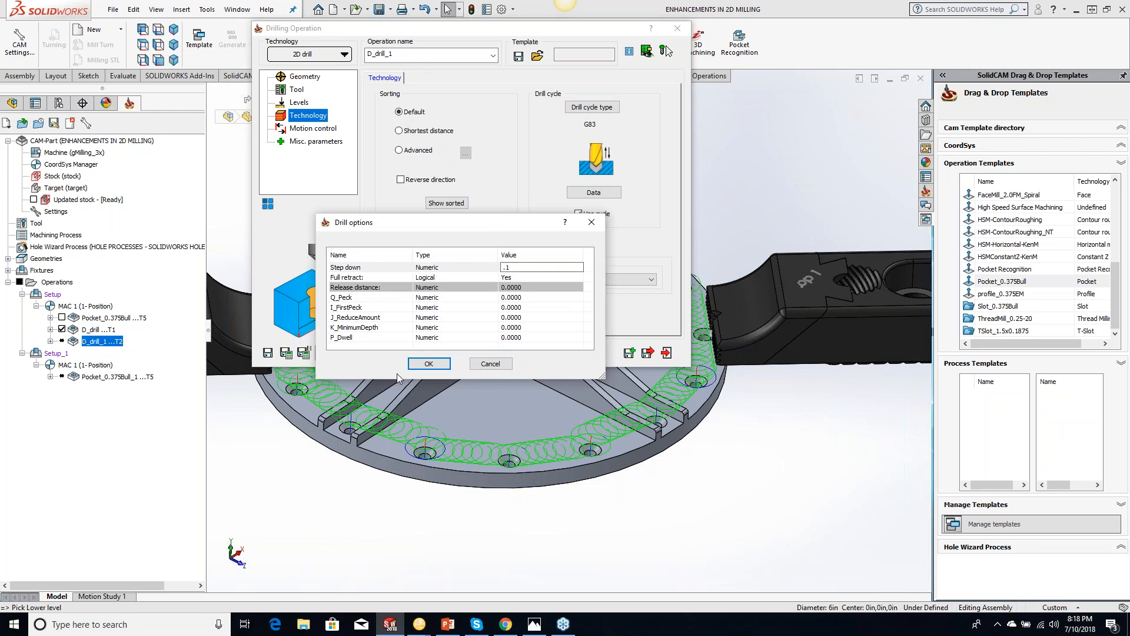
left_click(429, 364)
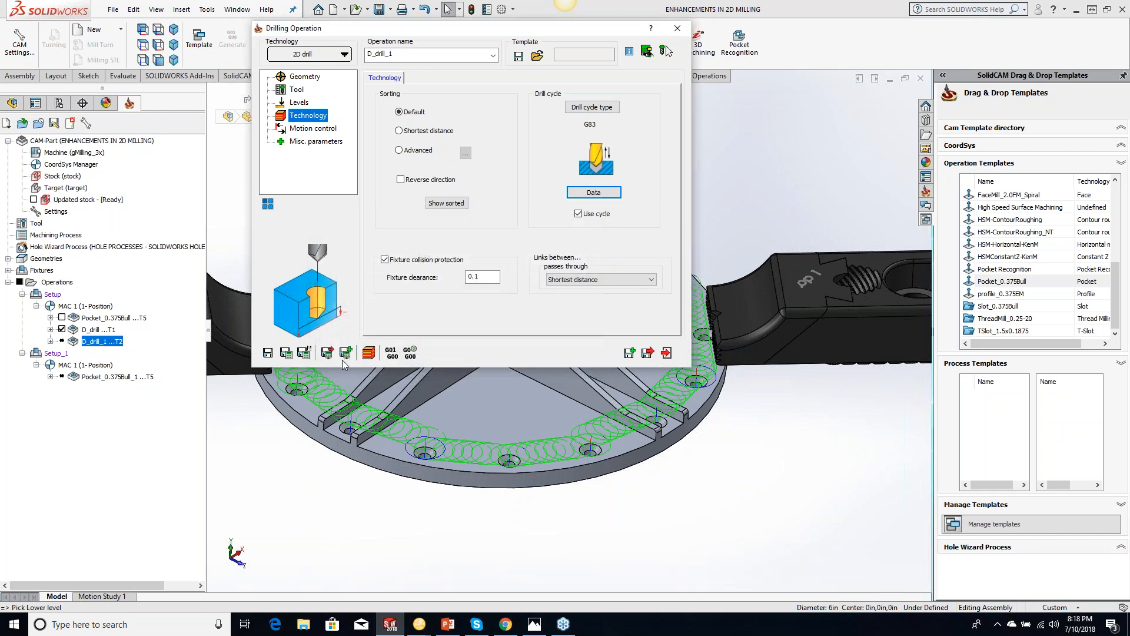
Save and calculate the peck drilling operation, examine its toolpath around the plate, and hide that toolpath
left_click(286, 352)
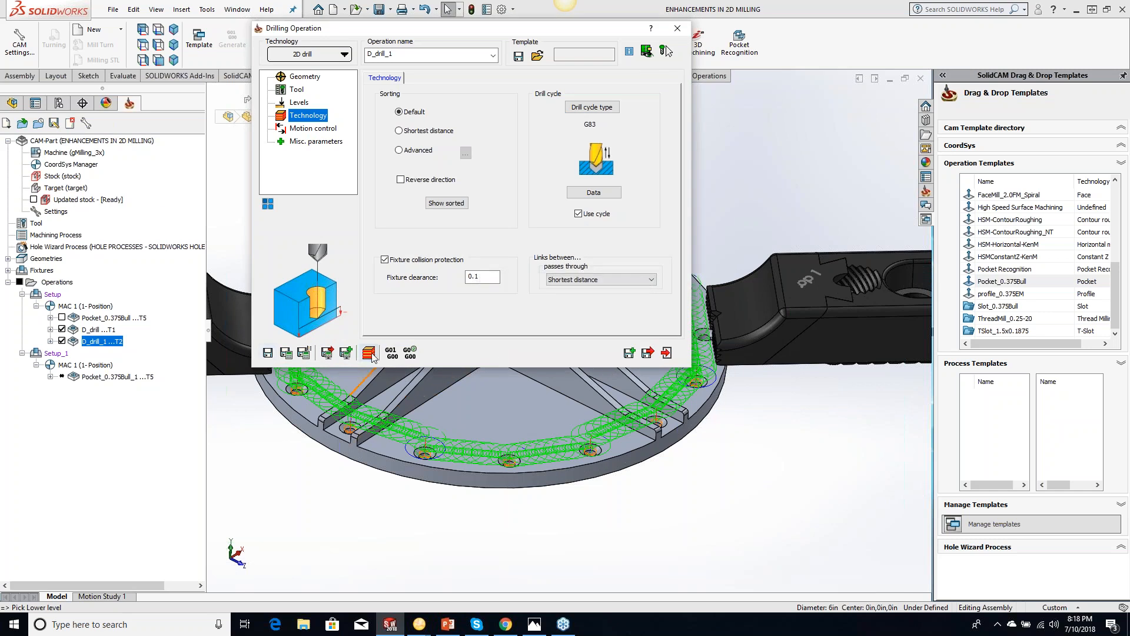
left_click_drag(512, 30, 553, 124)
double_click(562, 115)
left_click(62, 341)
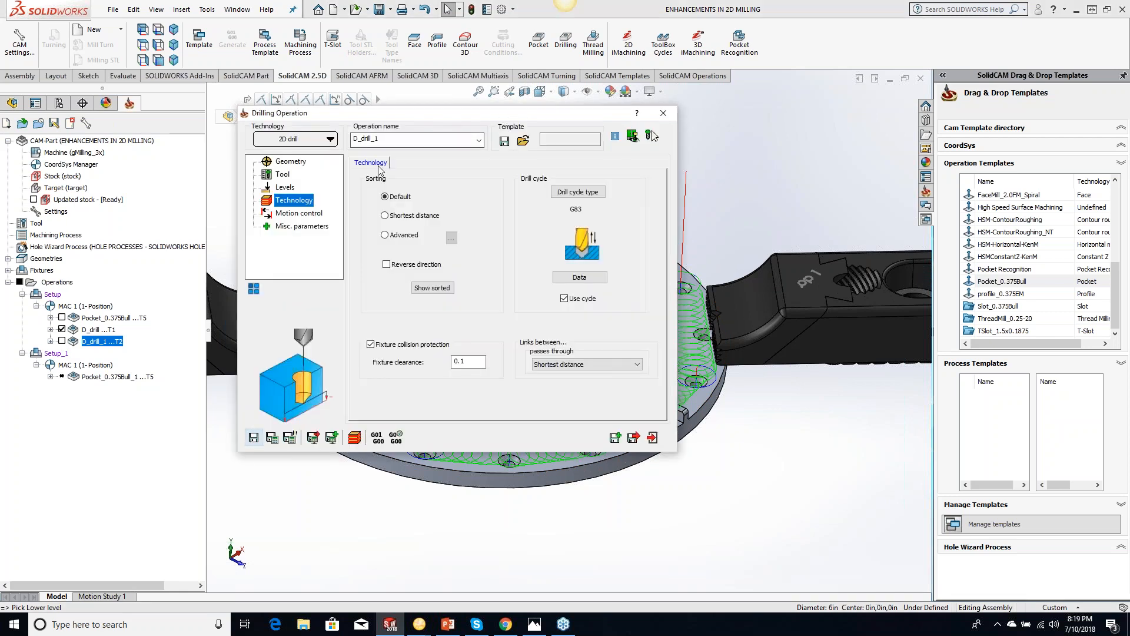
Reverse the drilling direction, recalculate and close the operation, and hide both drilling toolpaths
left_click(386, 264)
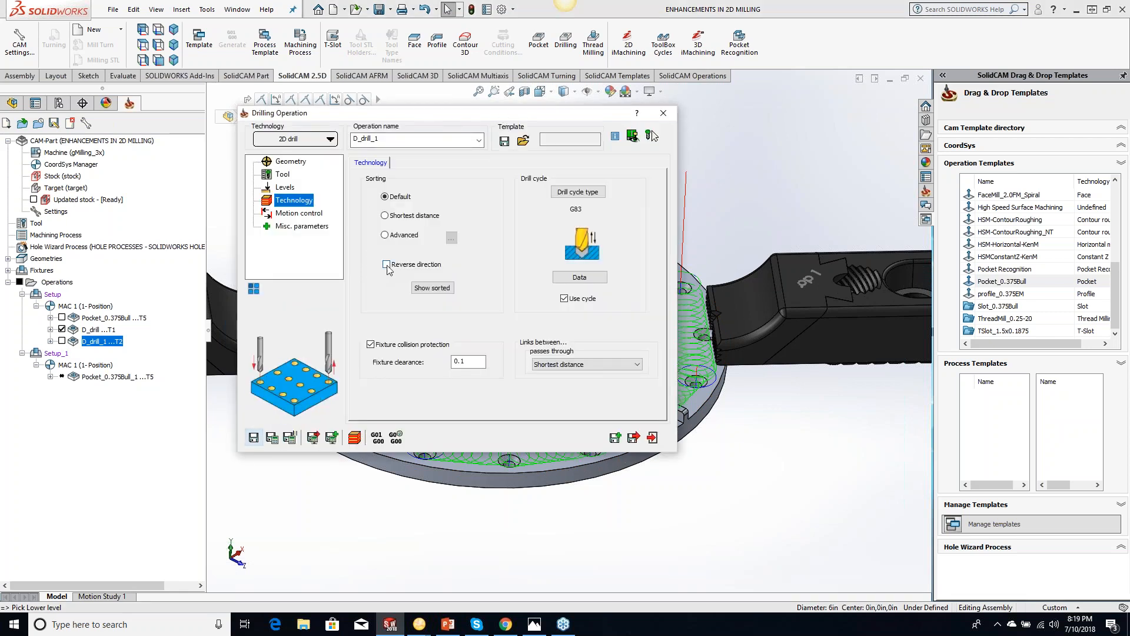
left_click(275, 441)
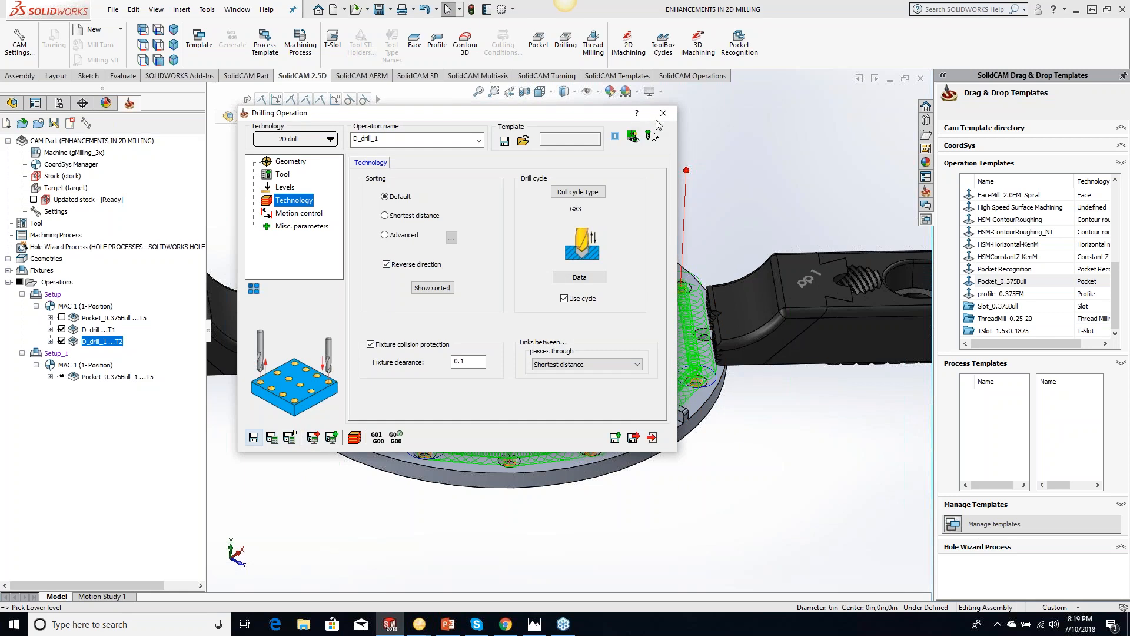
left_click(663, 112)
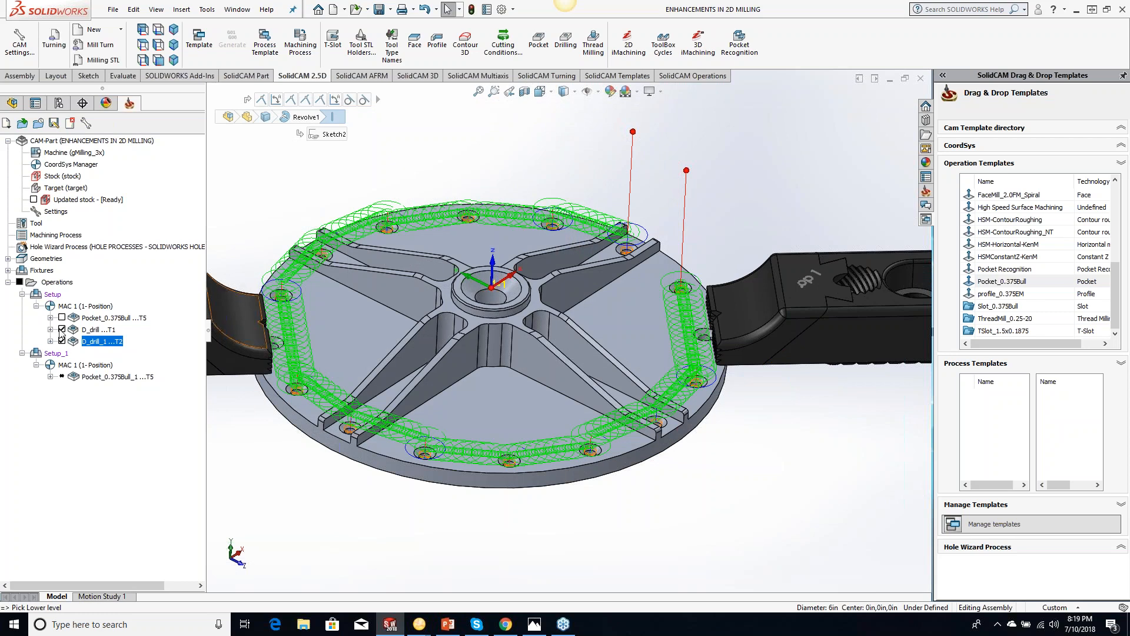
left_click(61, 330)
left_click(61, 341)
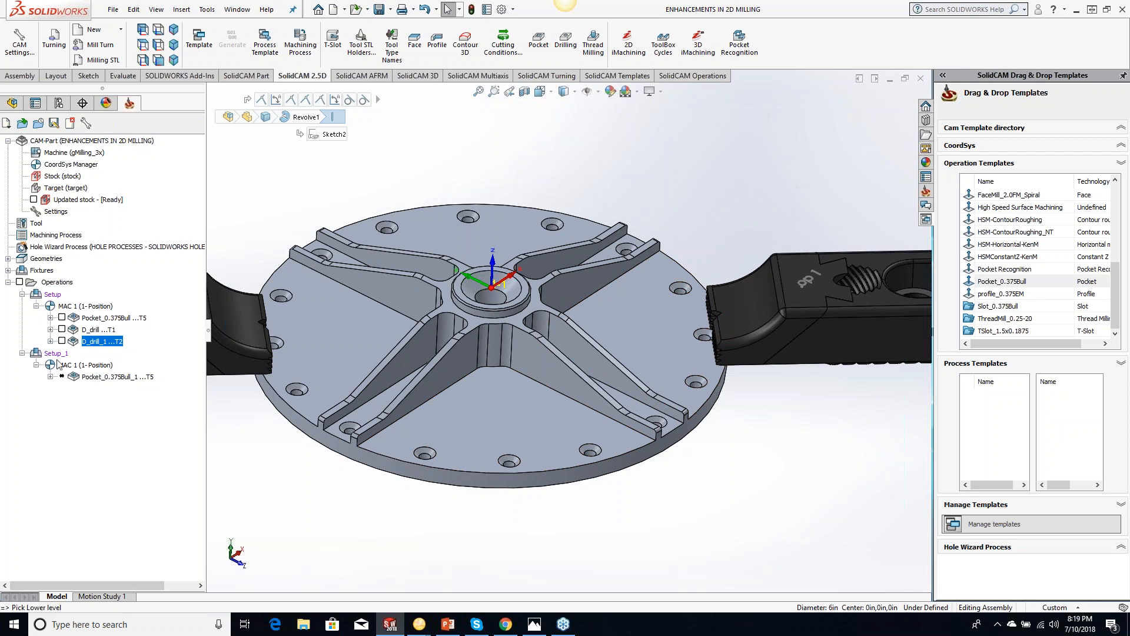
Add a drilling operation after the Setup_1 pocket and select the two holes beside the clamps as its drill geometry
right_click(96, 378)
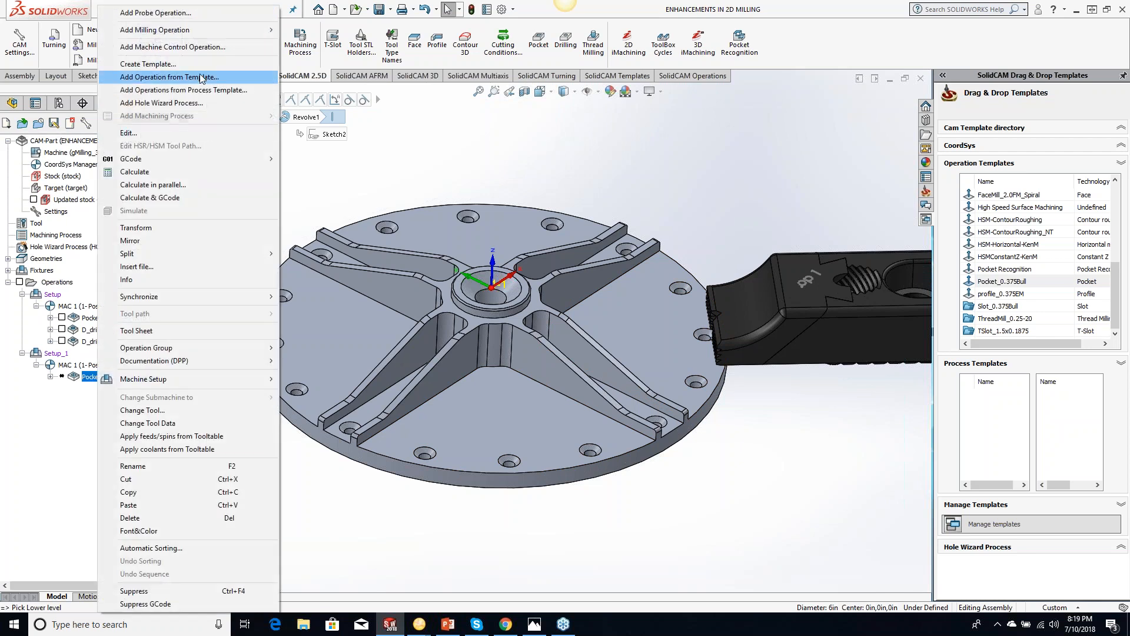
mouse_move(203, 33)
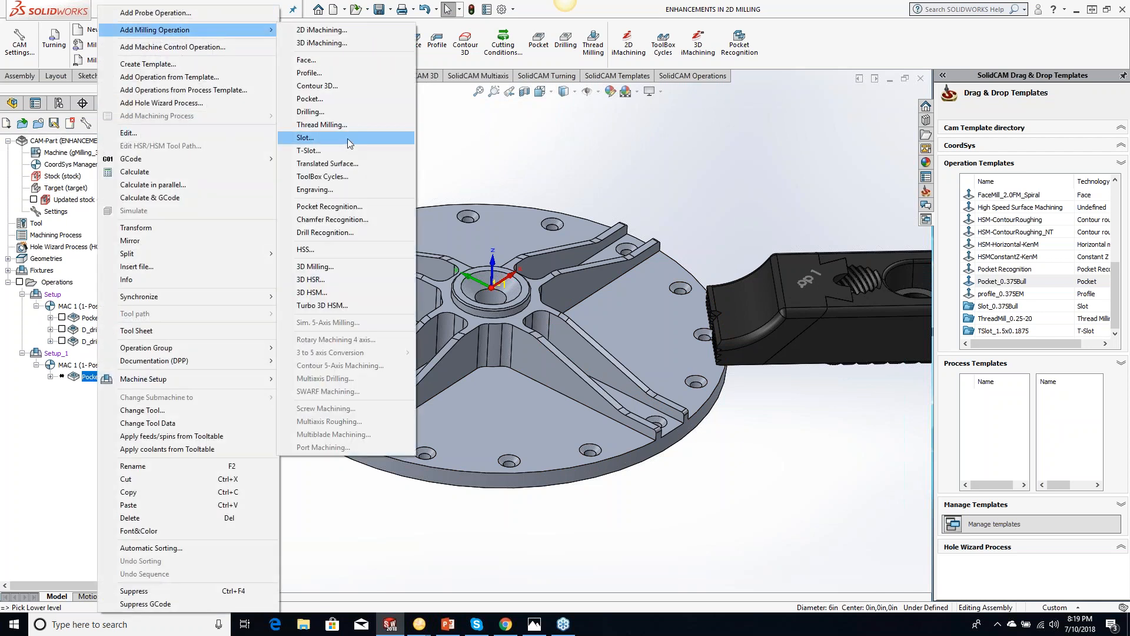
left_click(321, 112)
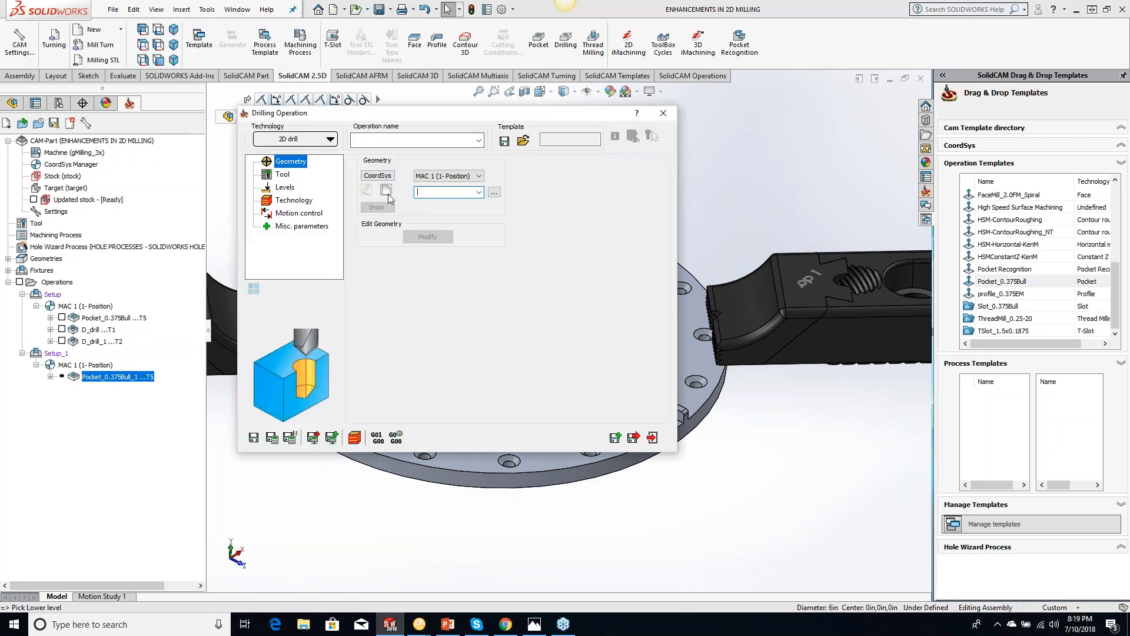
left_click(425, 208)
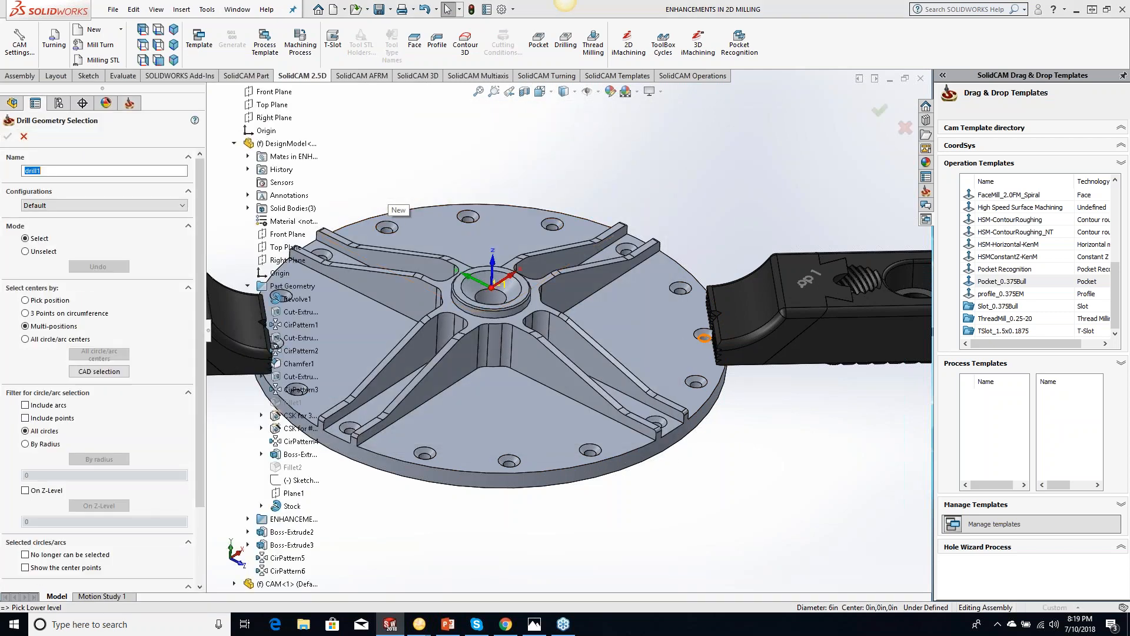
left_click(703, 338)
scroll(402, 338, "up", 3)
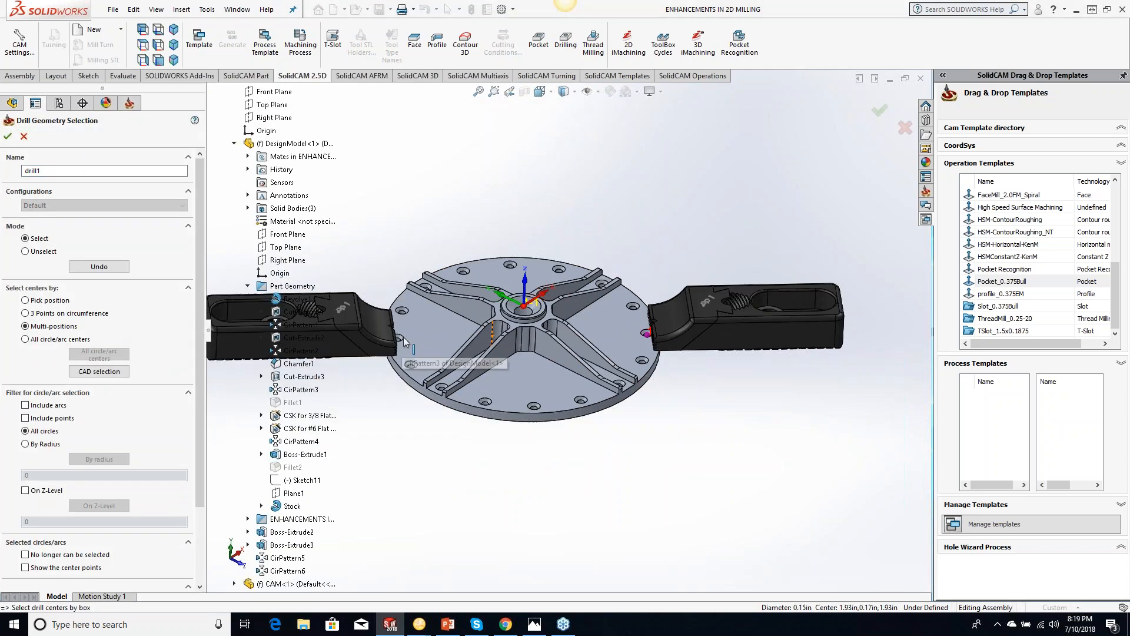
scroll(401, 338, "down", 2)
left_click(416, 339)
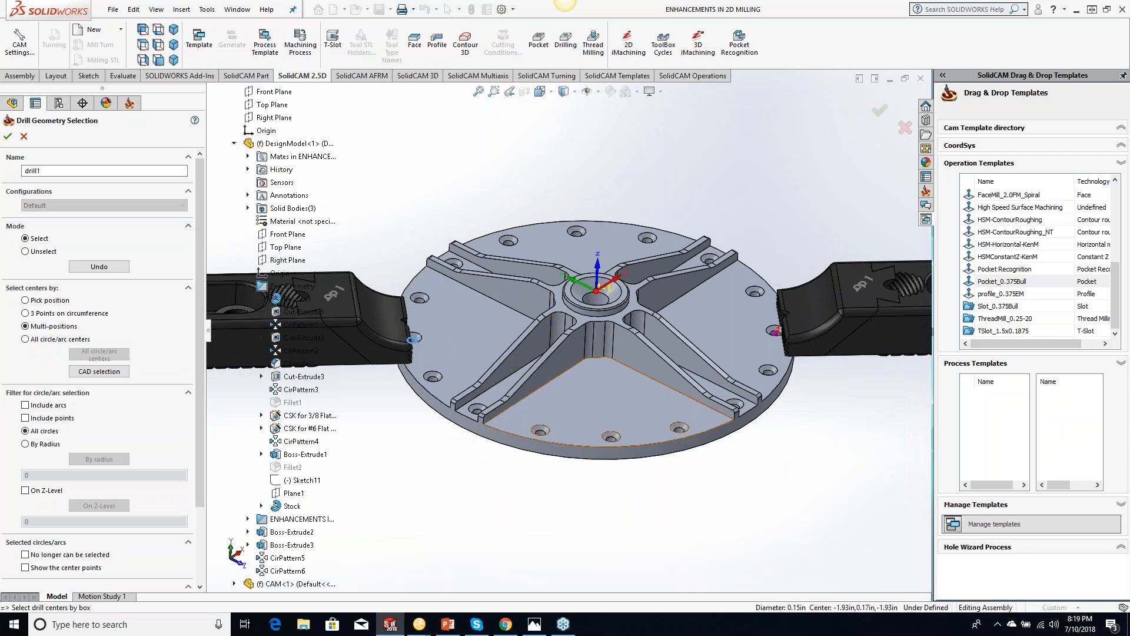
left_click(7, 136)
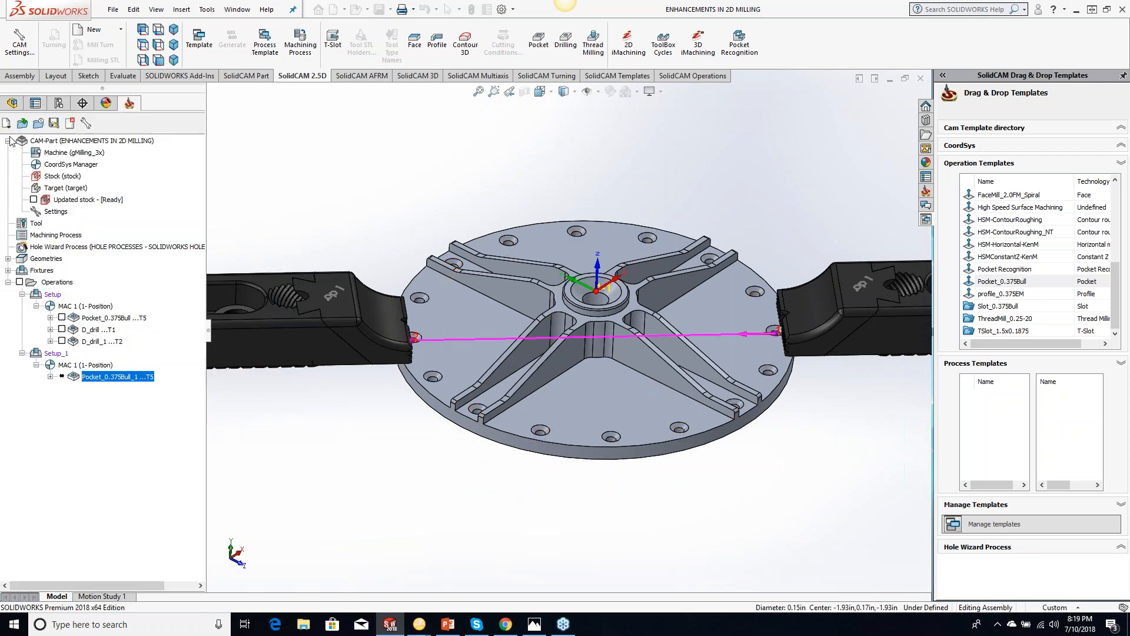
Assign tool 1, the 0.5 inch spot drill, to the new drilling operation
left_click(287, 177)
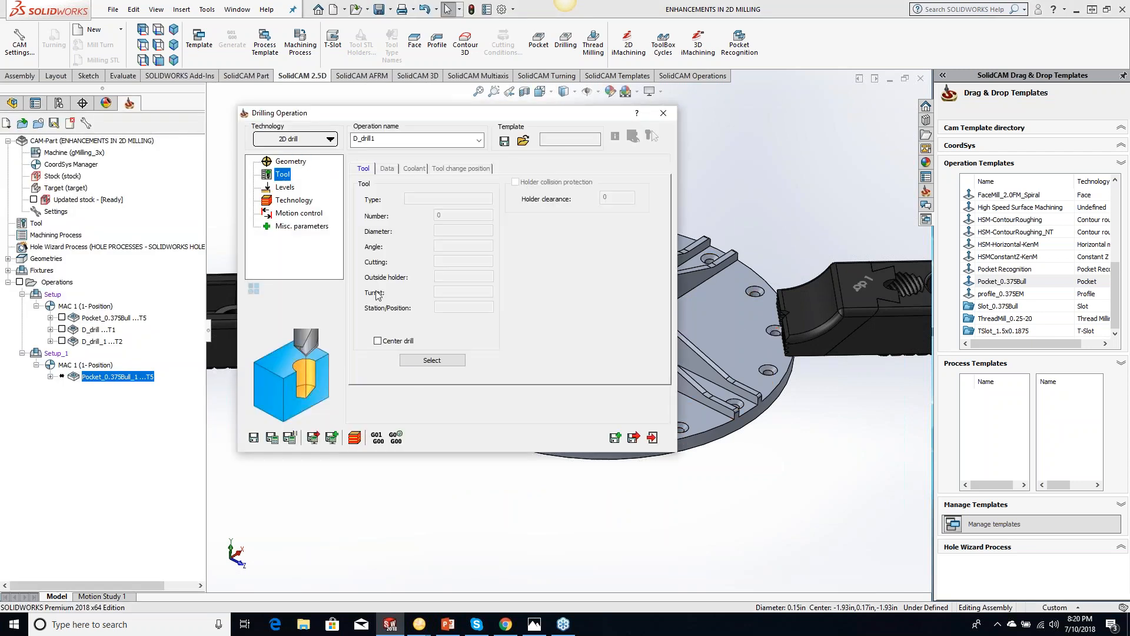
left_click(428, 363)
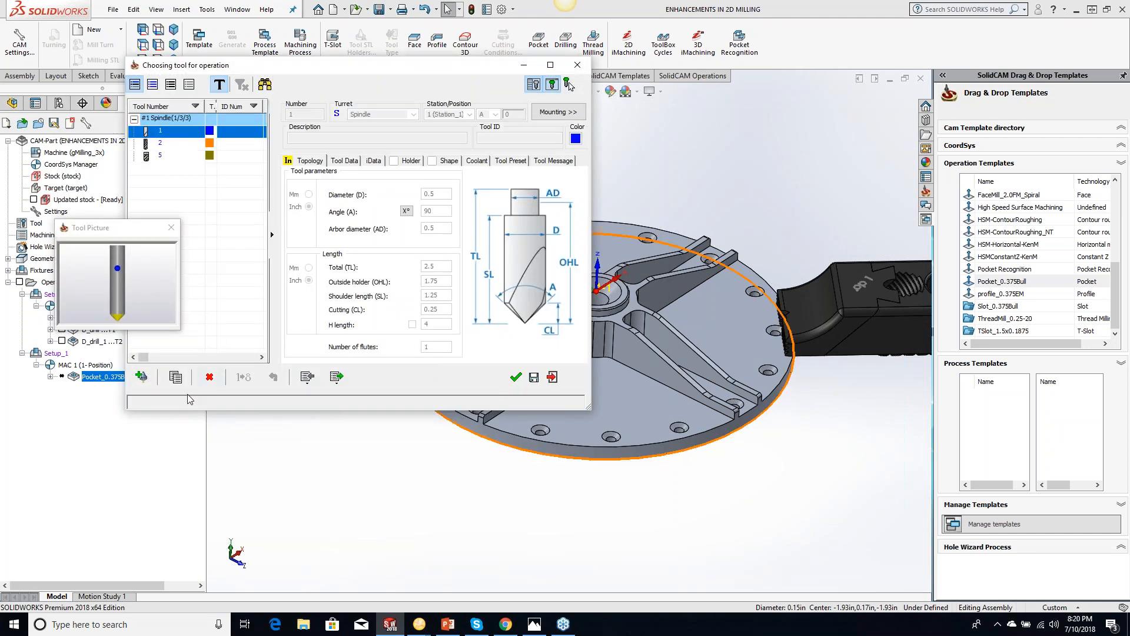
left_click(515, 378)
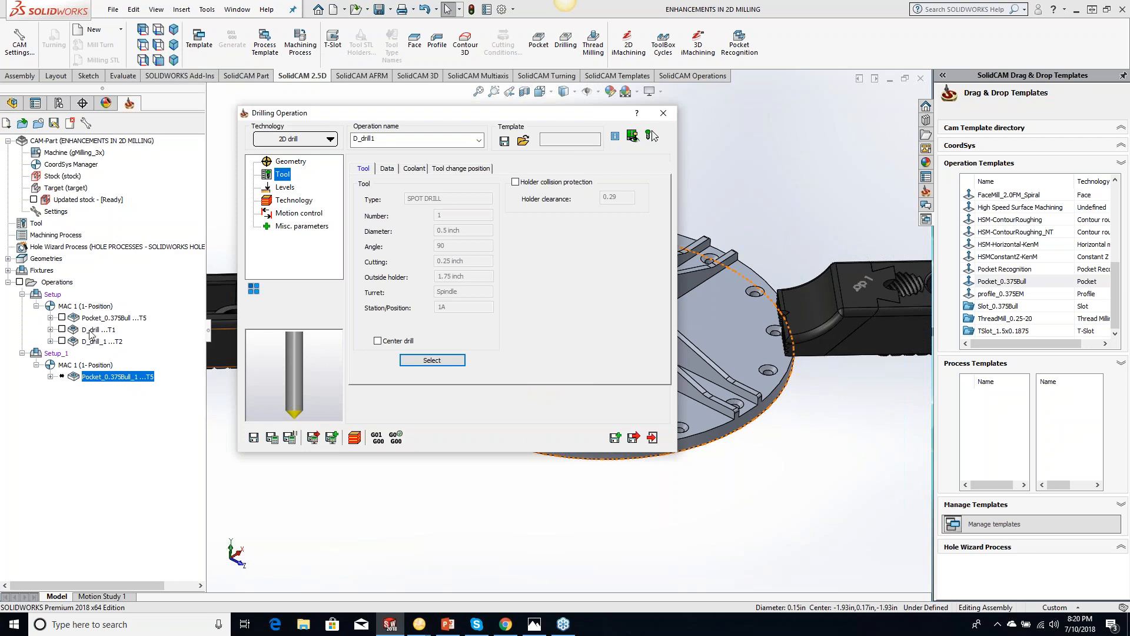
Pick the drill depth from the plate's top face and set the depth type to a diameter value of 0.279 from a countersink edge
left_click(284, 187)
left_click(398, 284)
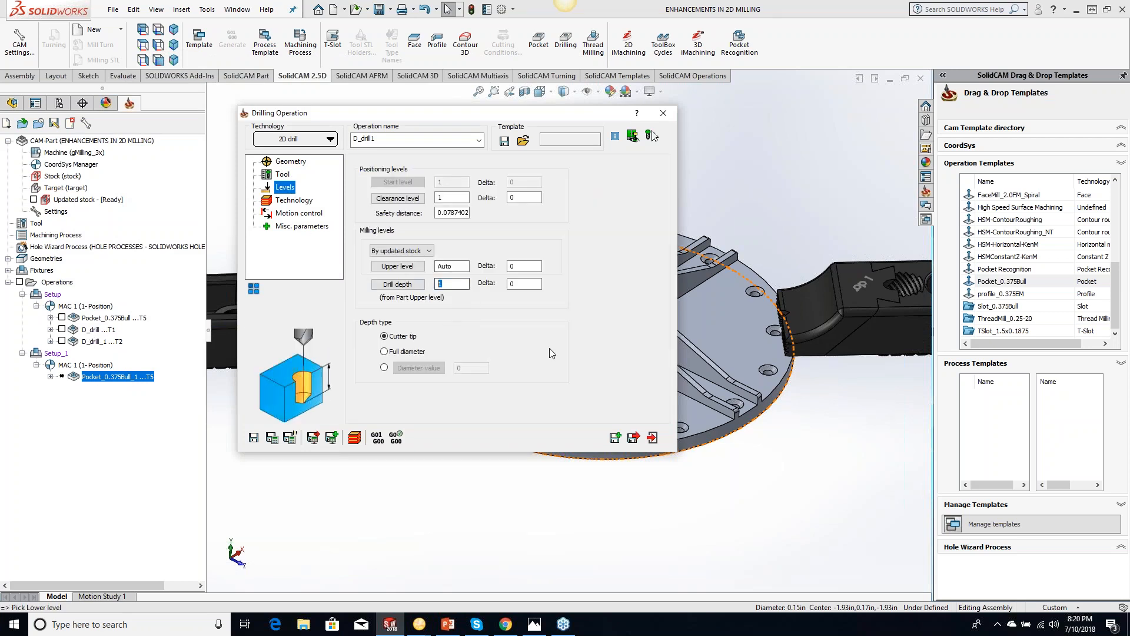
left_click(720, 327)
left_click(425, 371)
left_click(426, 374)
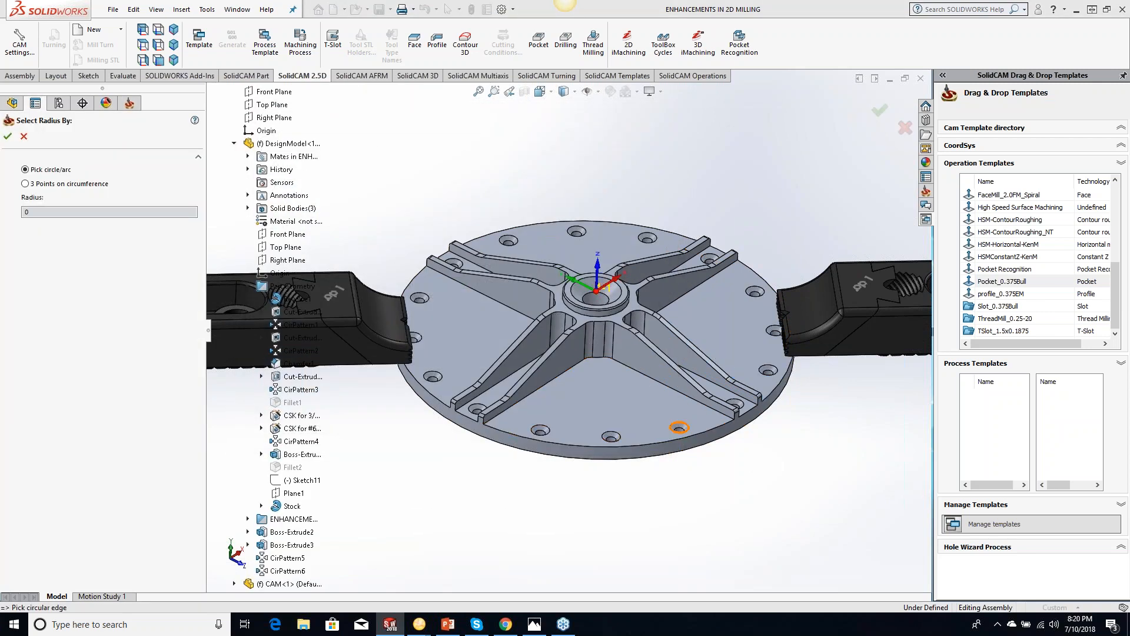
left_click(679, 428)
left_click(9, 136)
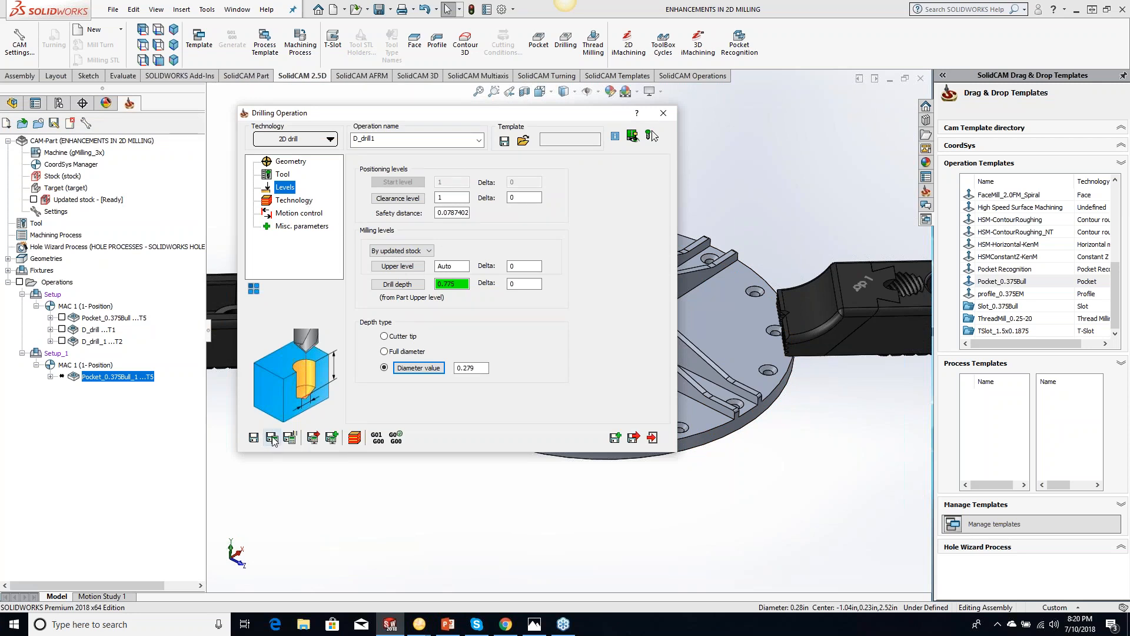
Link passes by Shortest distance with fixture collision protection enabled, and save and close the spot drilling operation
left_click(294, 201)
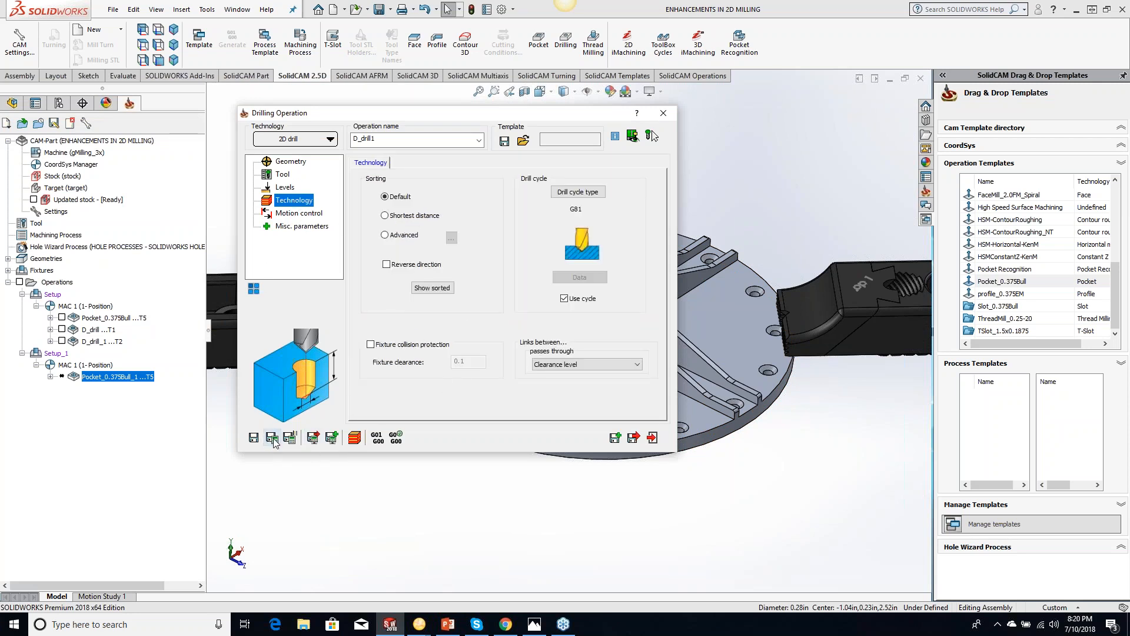
left_click(561, 366)
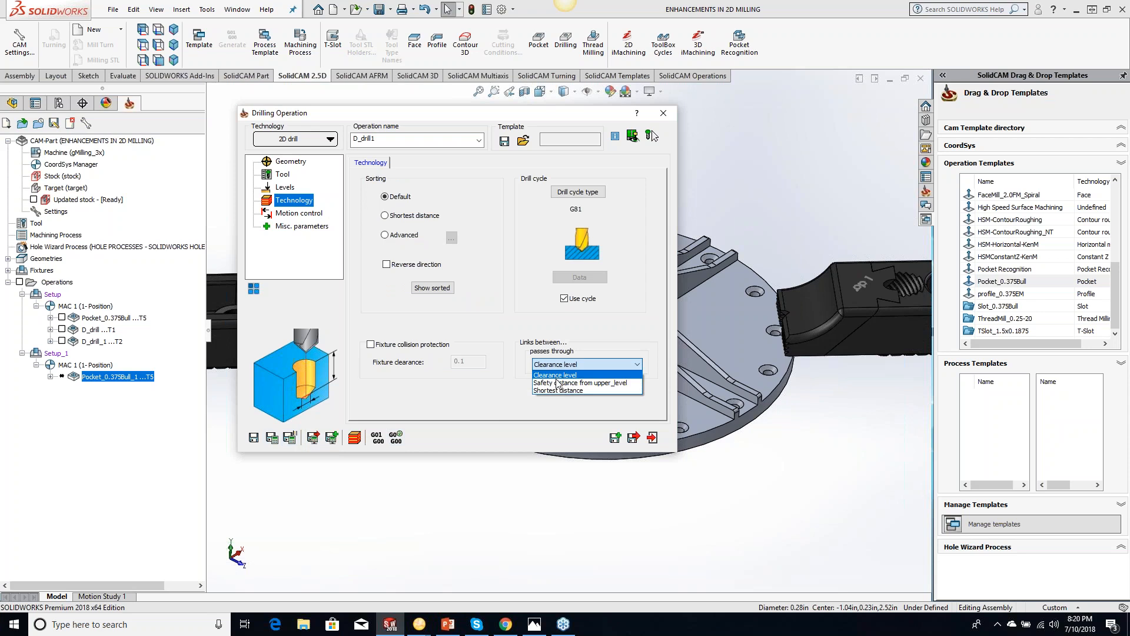
left_click(553, 390)
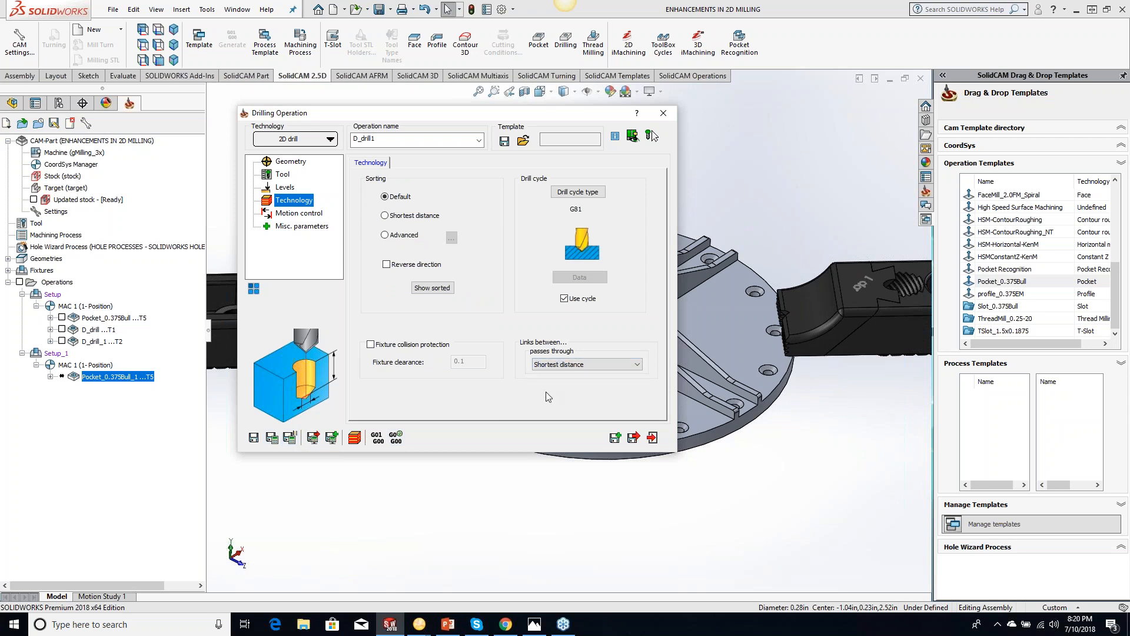
left_click(370, 345)
left_click(272, 438)
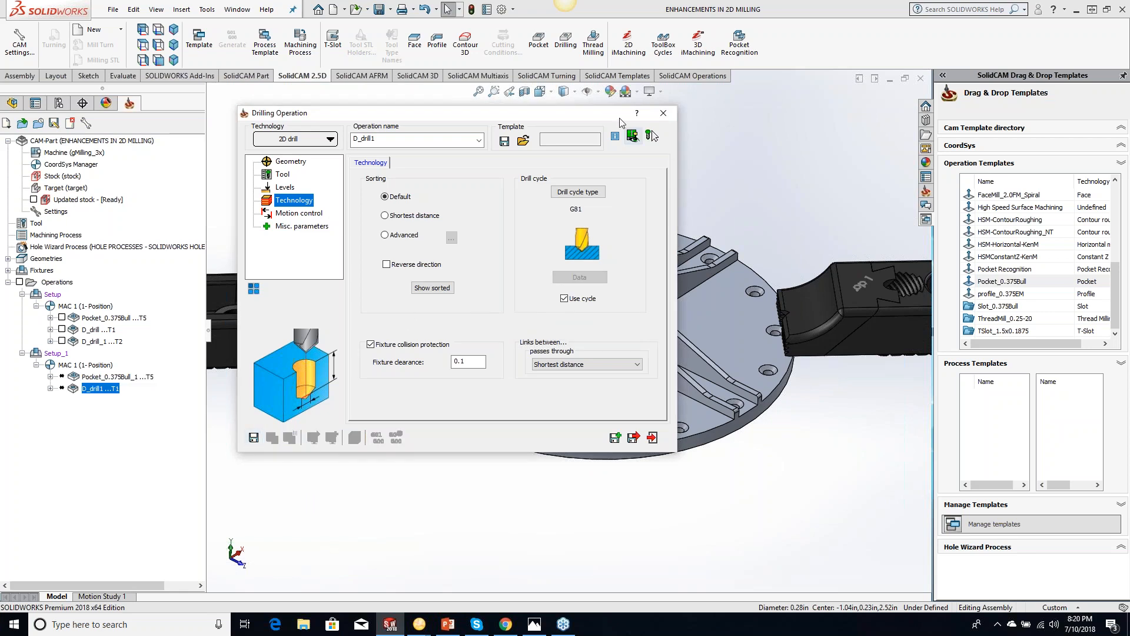
left_click(663, 113)
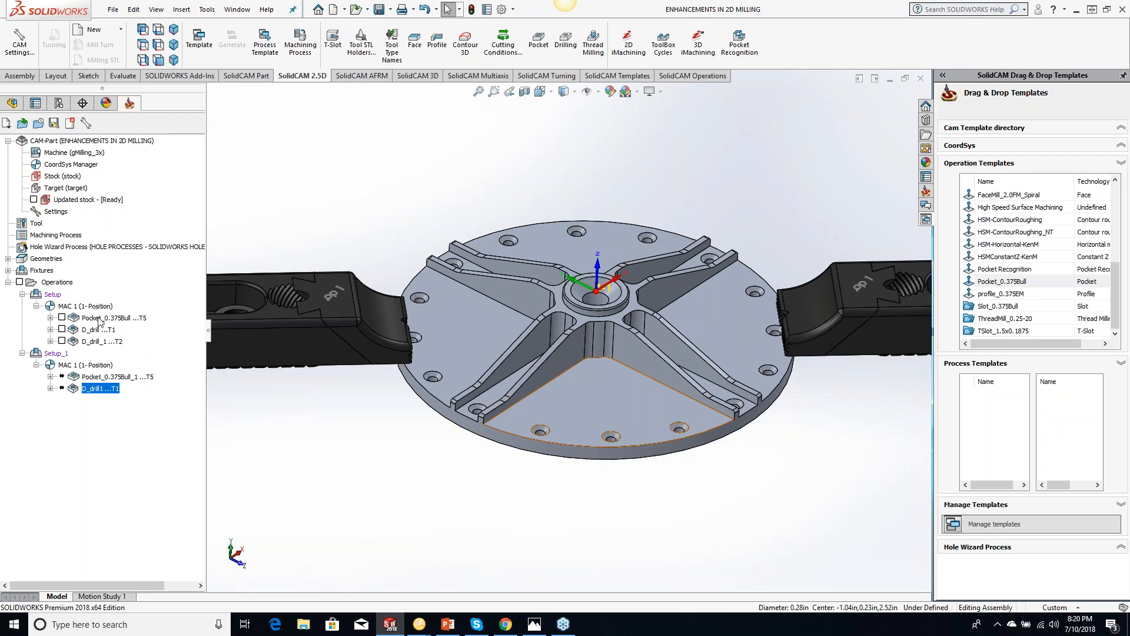
Calculate the Setup_1 pocket and spot drilling operations together, examine their toolpaths around the plate, and hide them
left_click(98, 377)
left_click(96, 389, "shift")
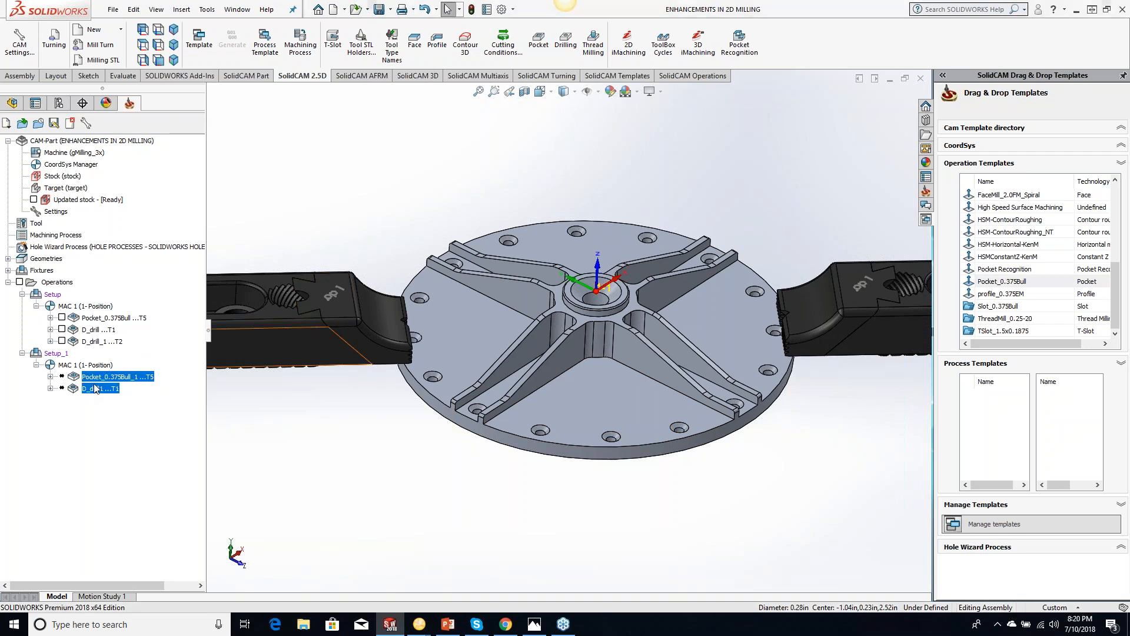
right_click(96, 389)
left_click(133, 175)
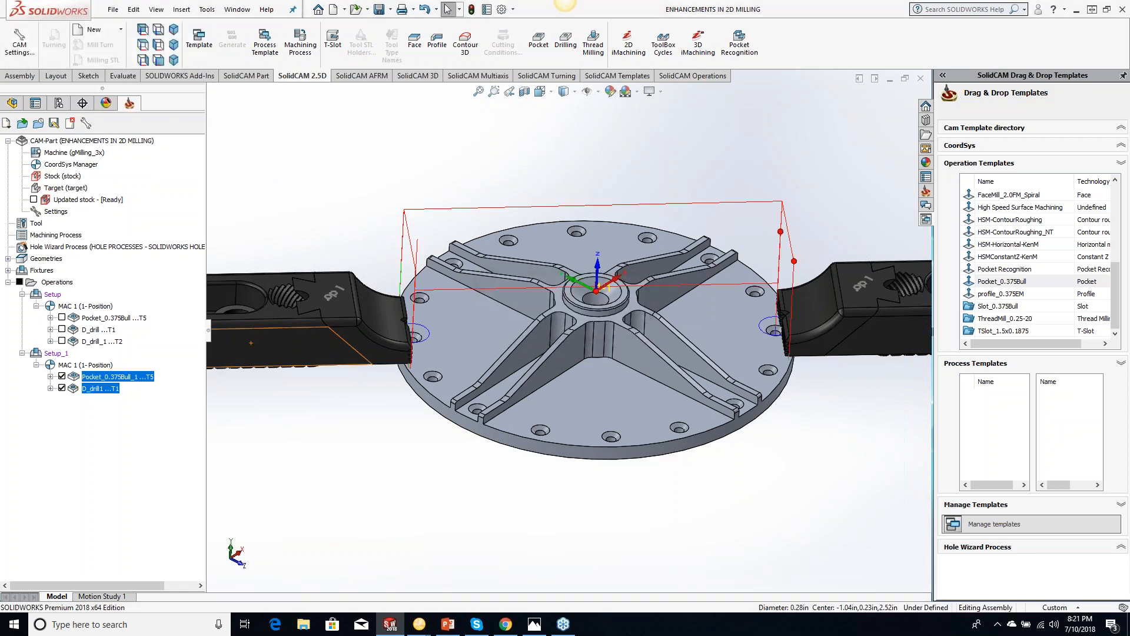
left_click(62, 377)
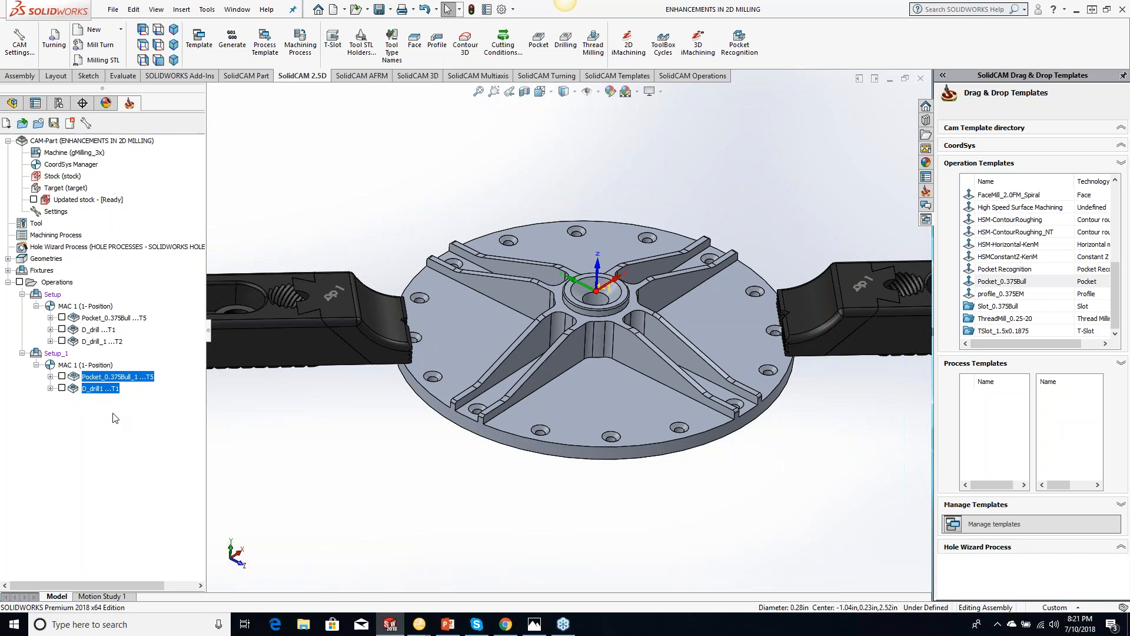
left_click(61, 388)
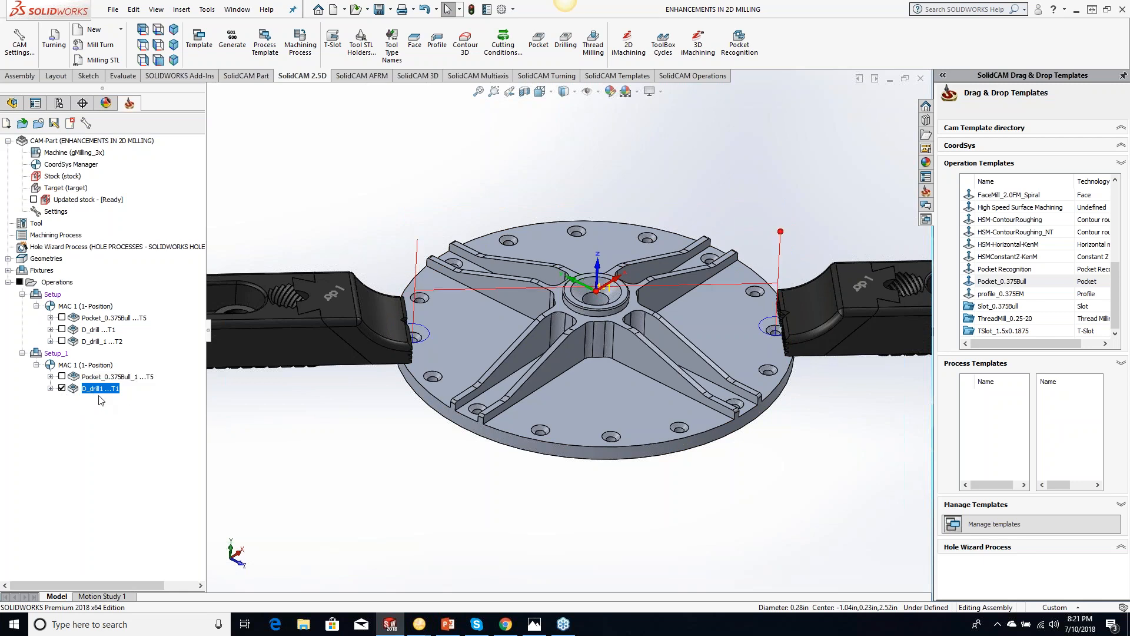
left_click(62, 388)
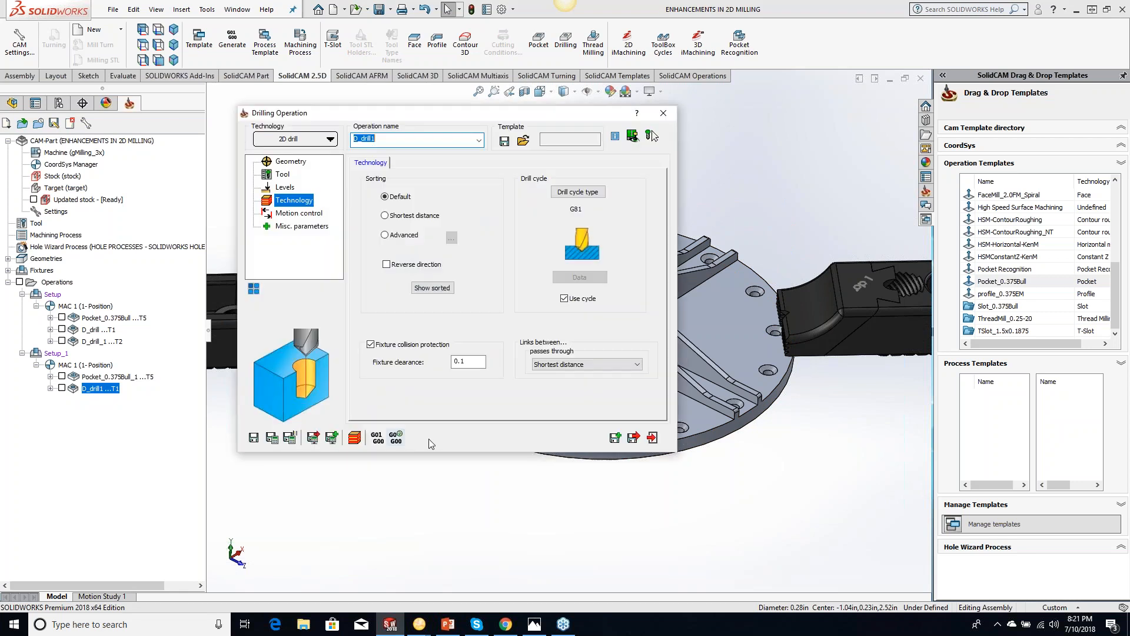
Save a copy of the Setup_1 spot drilling operation and change the copy's tool to tool 2
left_click(615, 437)
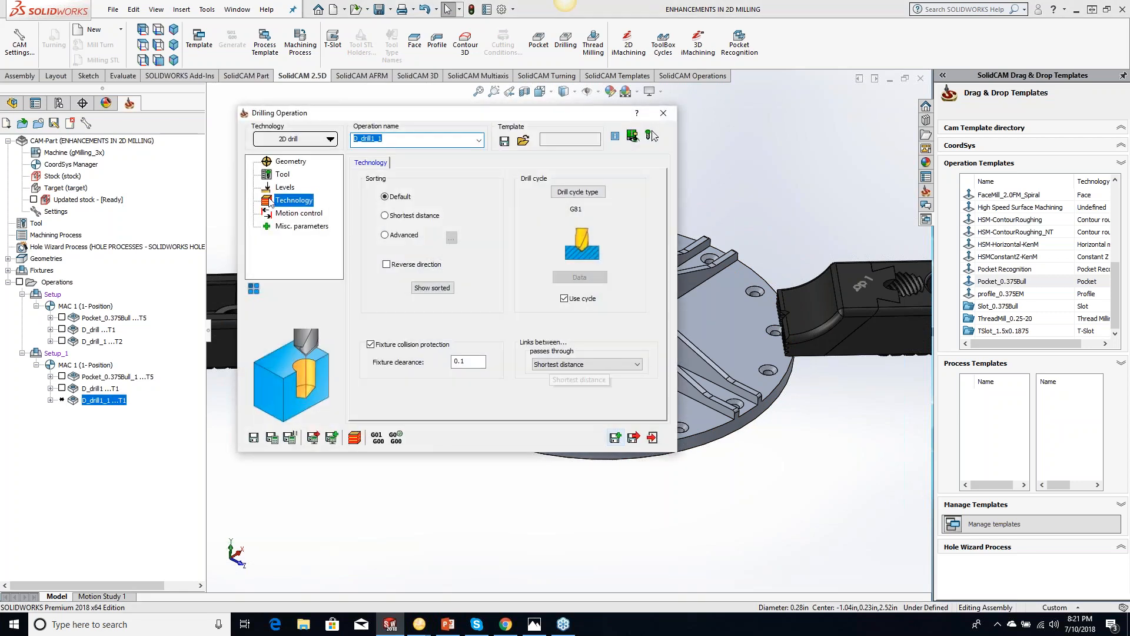
left_click(283, 174)
left_click(412, 360)
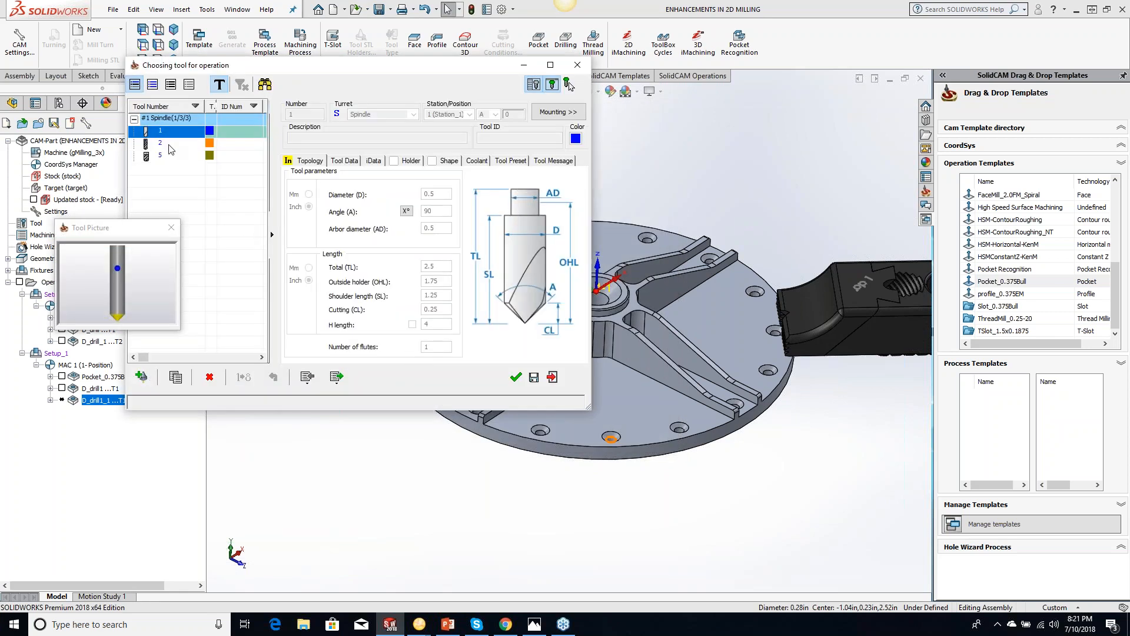
left_click(516, 377)
Set the copy to Full diameter depth at the plate's bottom edge with a -0.02 delta, and calculate and close it
left_click(286, 188)
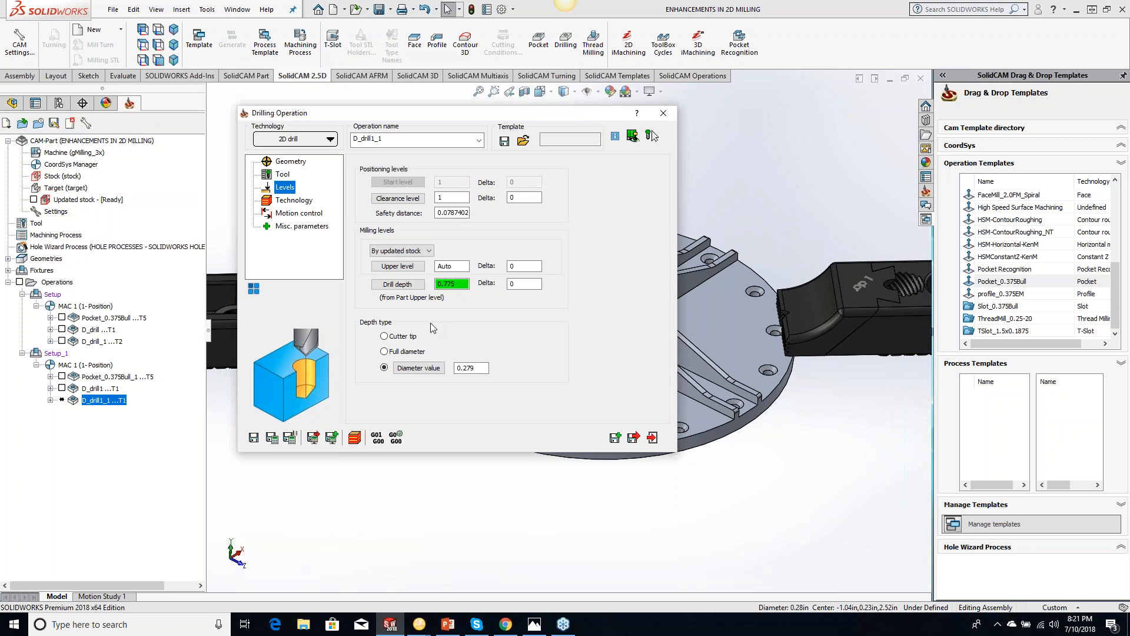
left_click(457, 285)
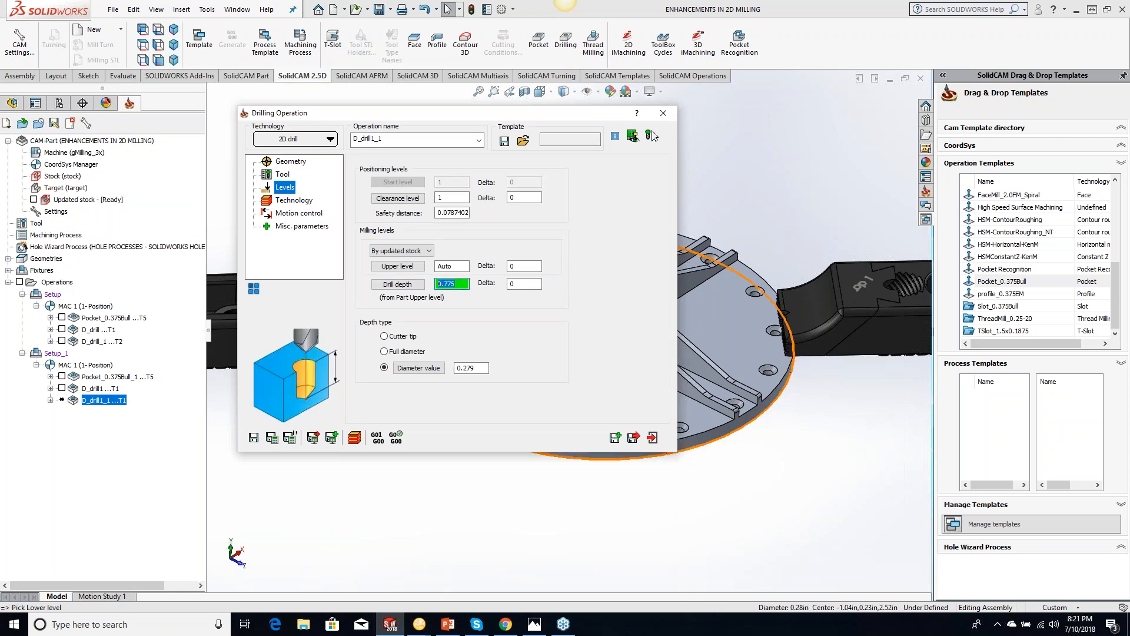
left_click(728, 437)
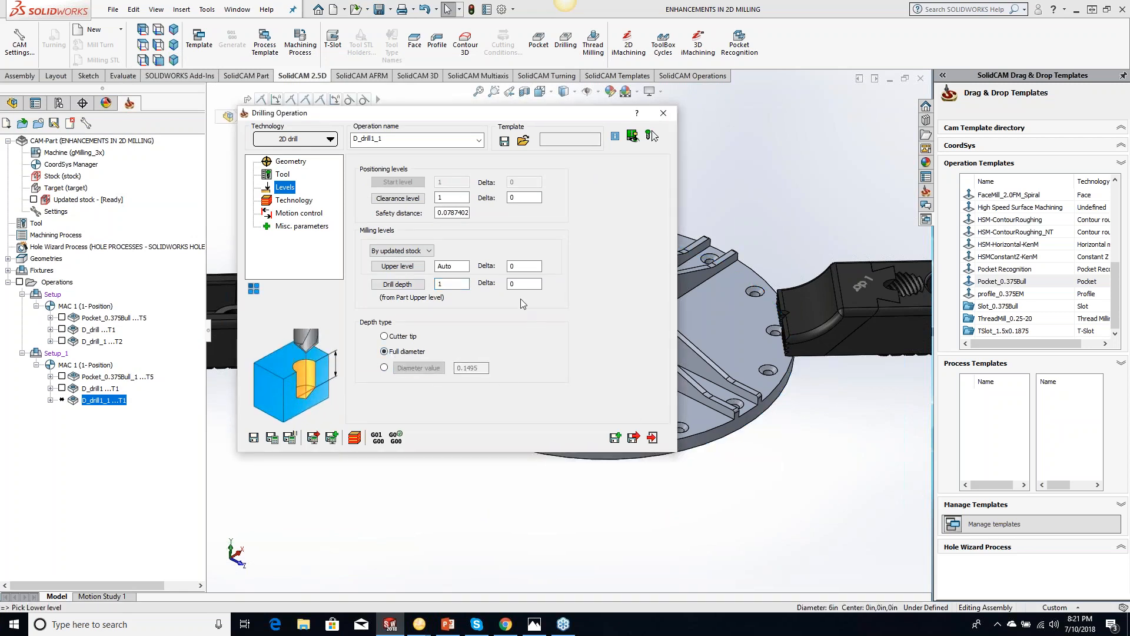
left_click(506, 284)
type("-.2")
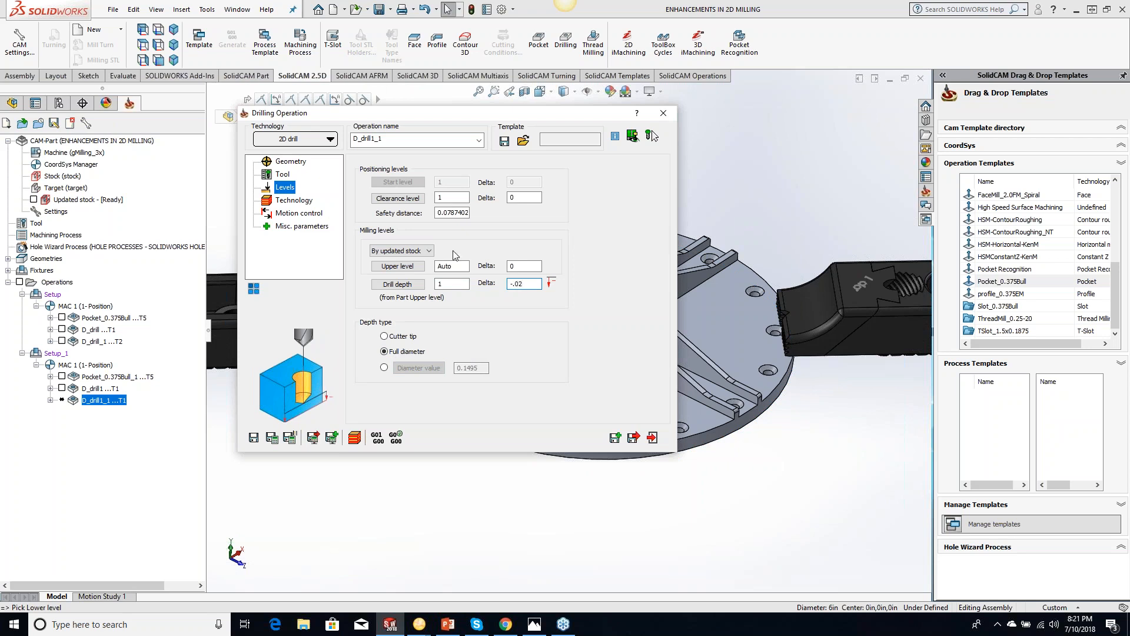
left_click(271, 438)
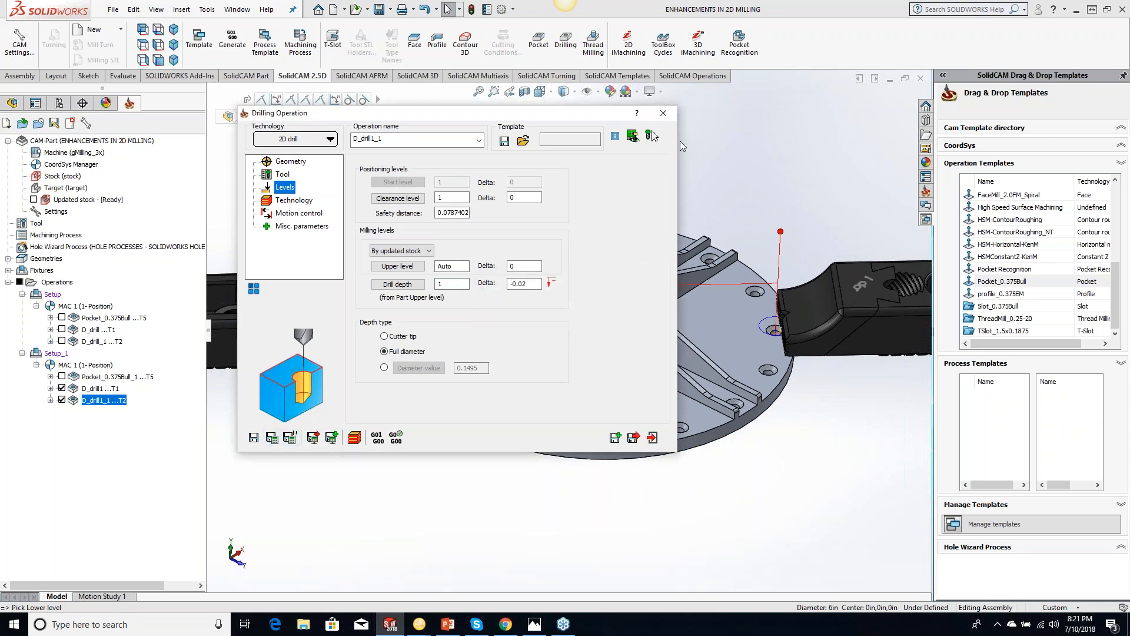
left_click(669, 115)
Simulate all operations of both setups in SolidVerify, checking the cuts around the clamps, and close the simulation
right_click(64, 285)
left_click(145, 464)
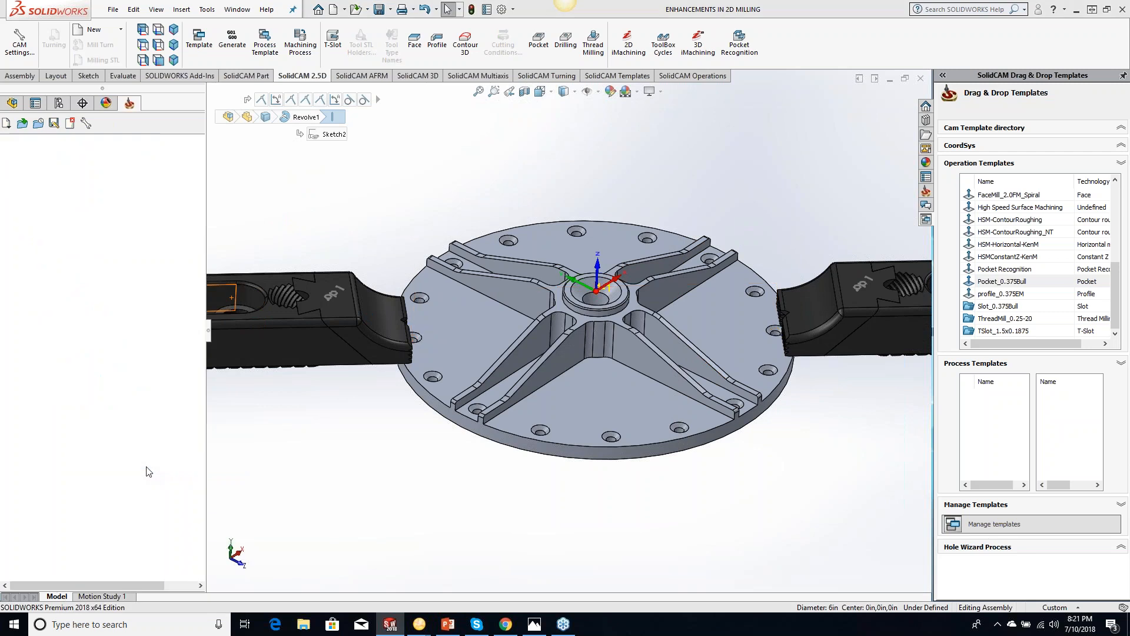
left_click(215, 238)
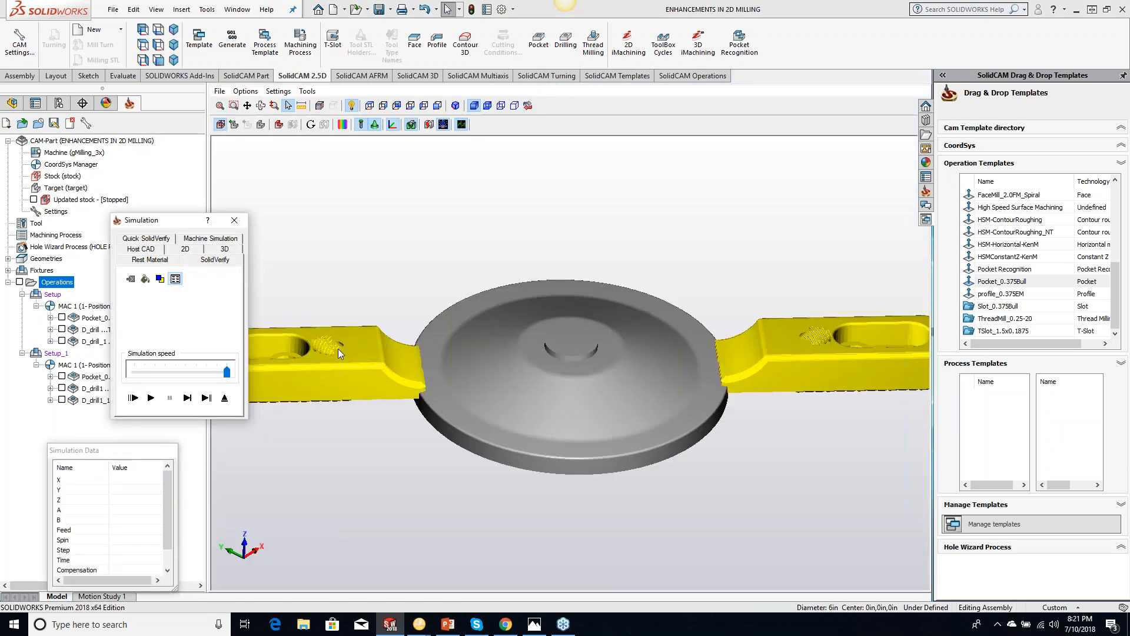
left_click(187, 398)
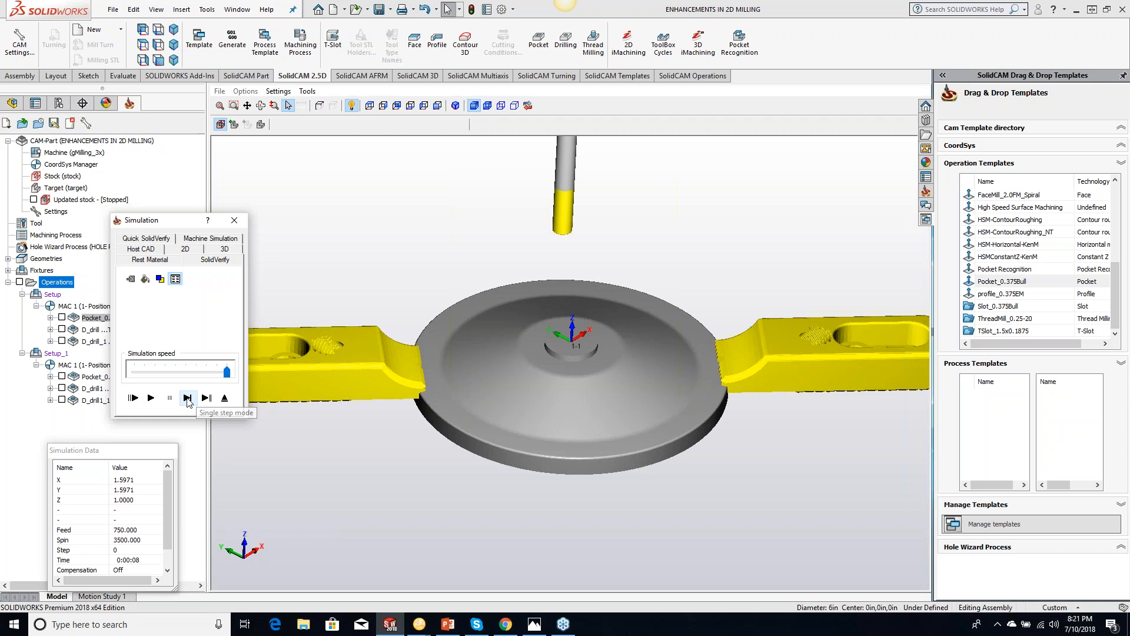
left_click(151, 399)
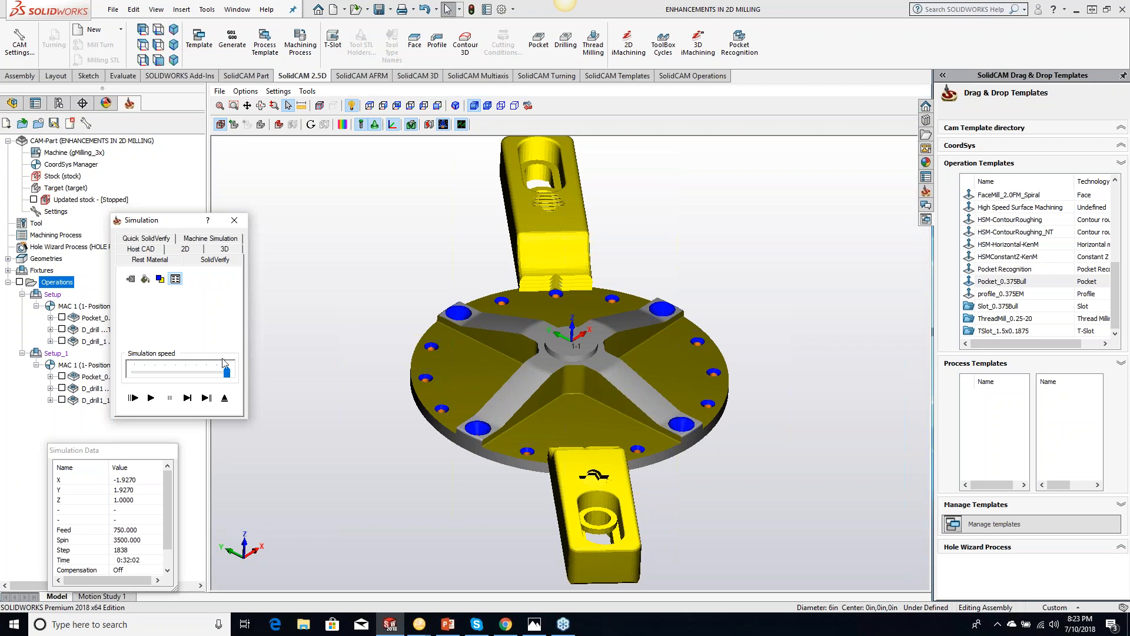
left_click(234, 220)
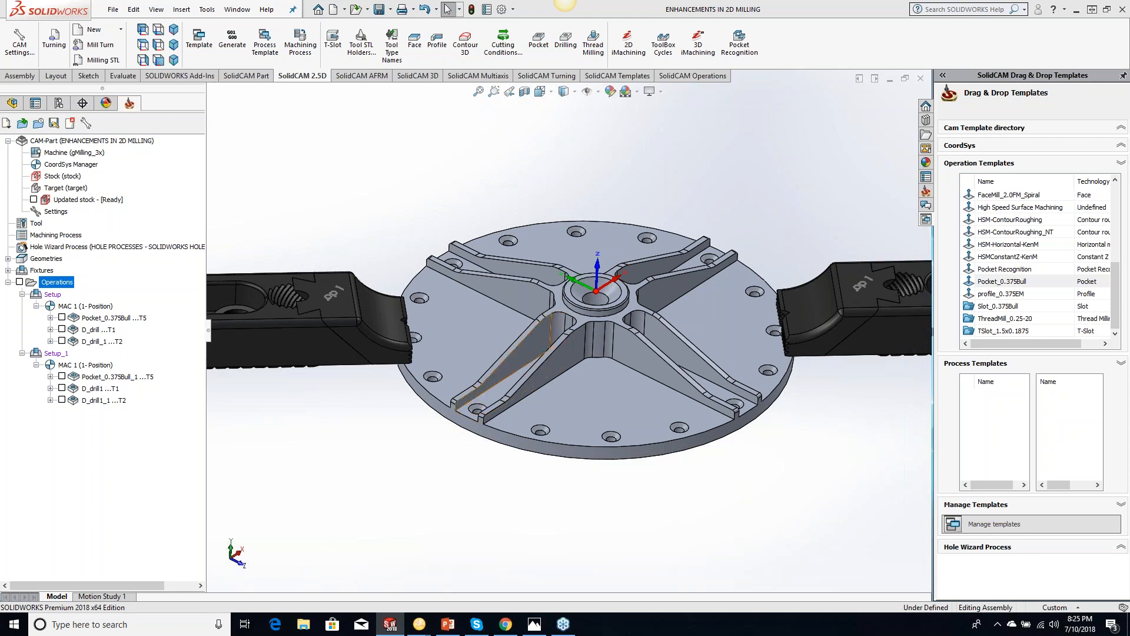
Add a Profile milling operation after the pocket operation in Setup and start a new geometry for it
right_click(109, 321)
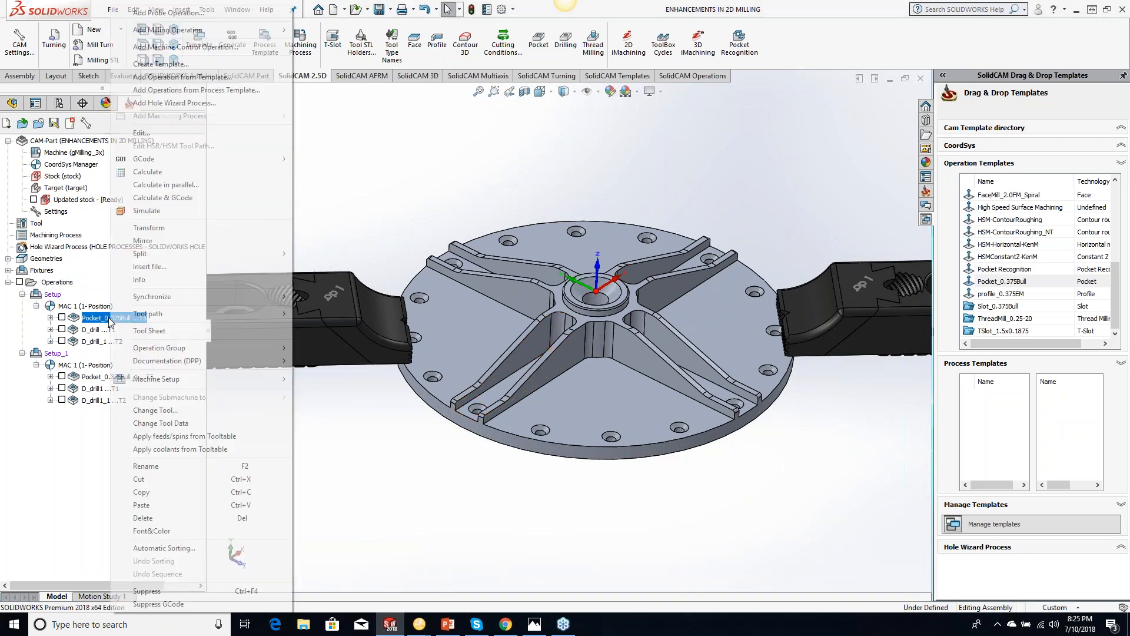
mouse_move(257, 35)
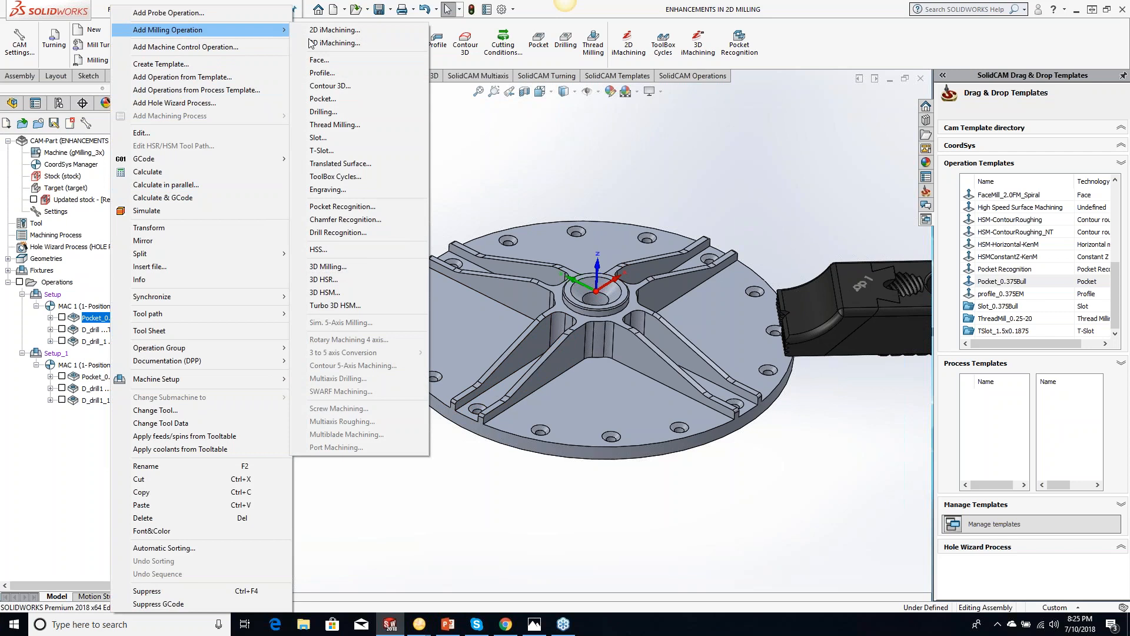
left_click(327, 72)
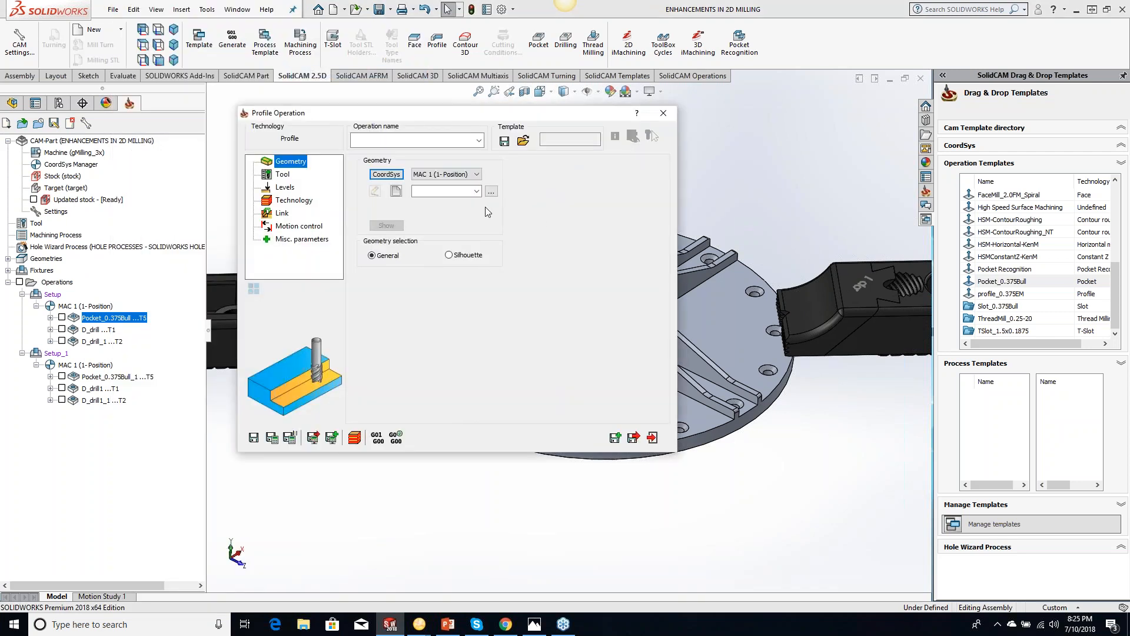
left_click(396, 192)
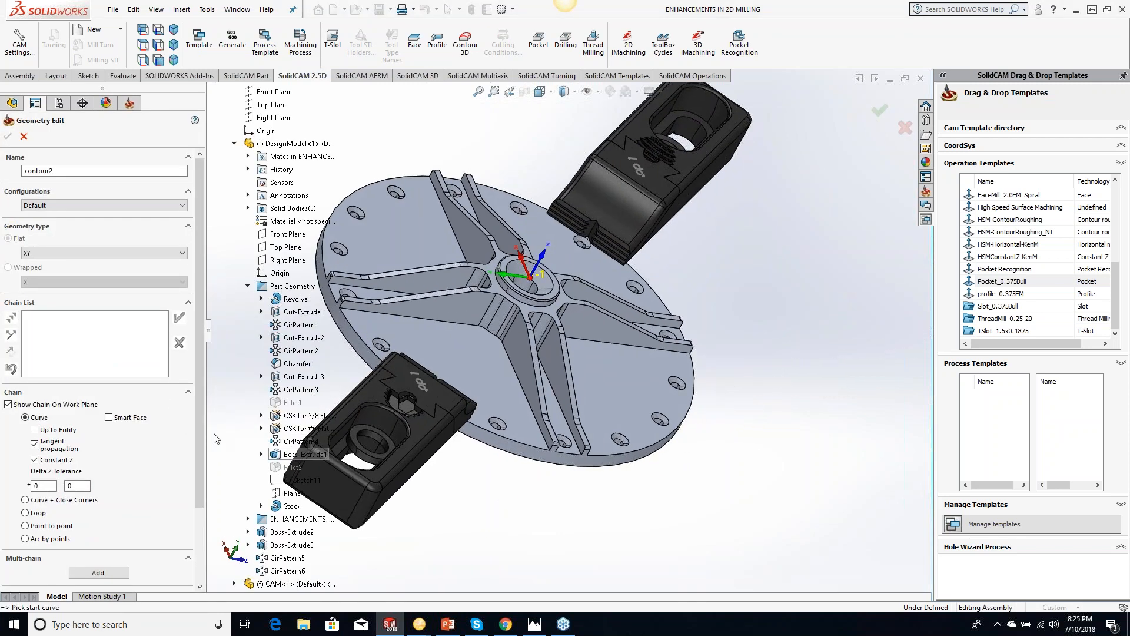
Define the profile geometry as one open curve chain along the edges between two paired ribs, with tangent propagation and constant Z off
left_click(34, 444)
left_click(34, 460)
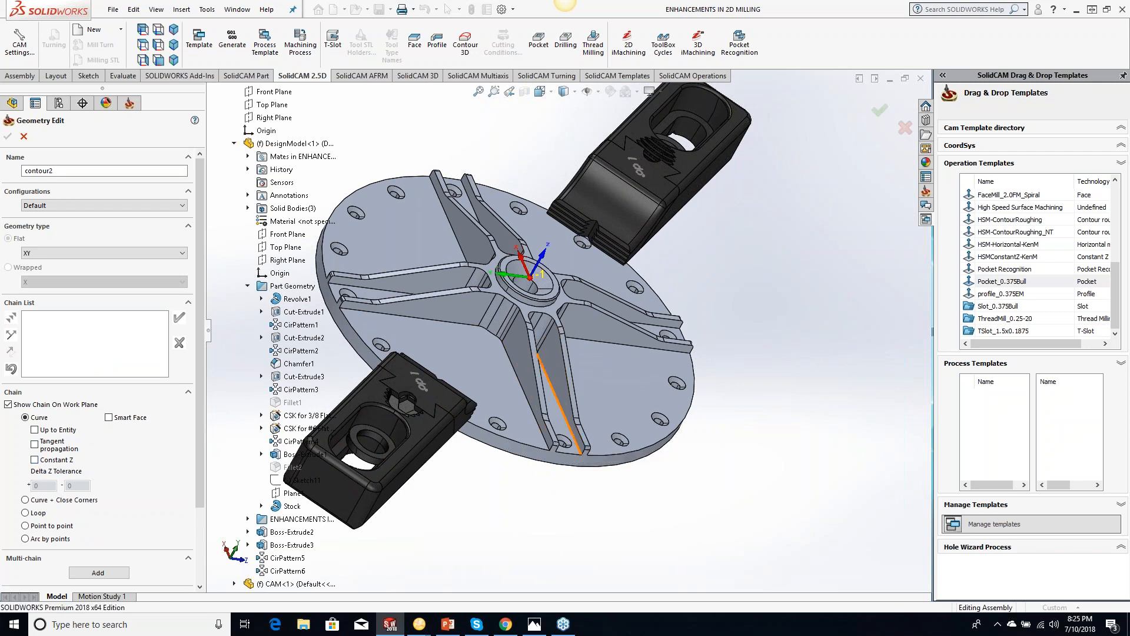
left_click(560, 403)
left_click(11, 317)
left_click(11, 318)
left_click(11, 317)
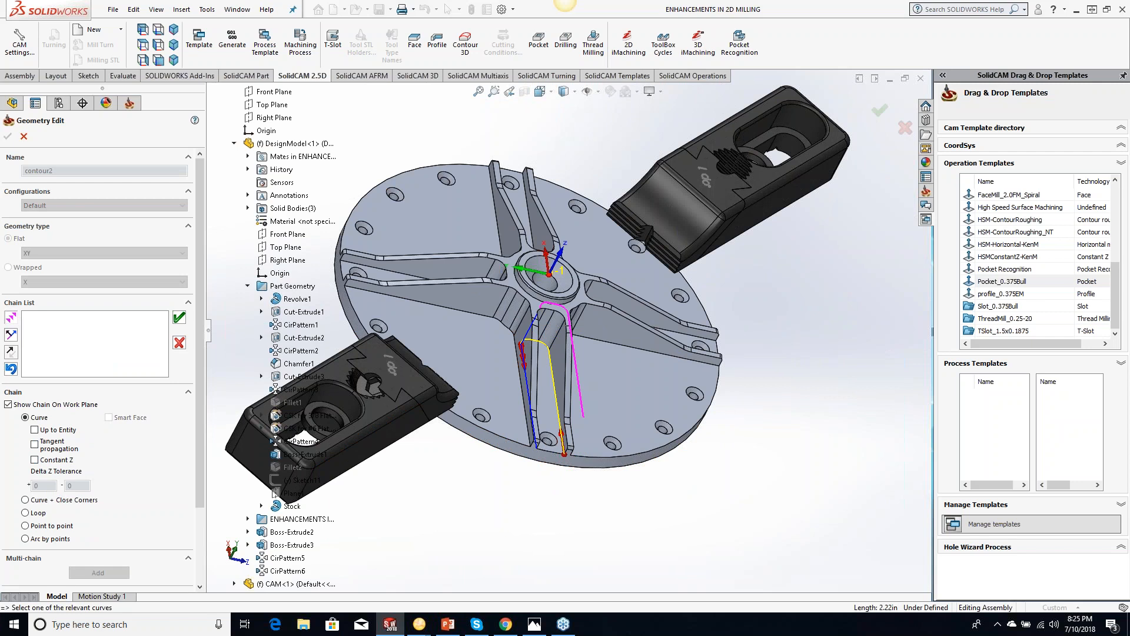
left_click(178, 318)
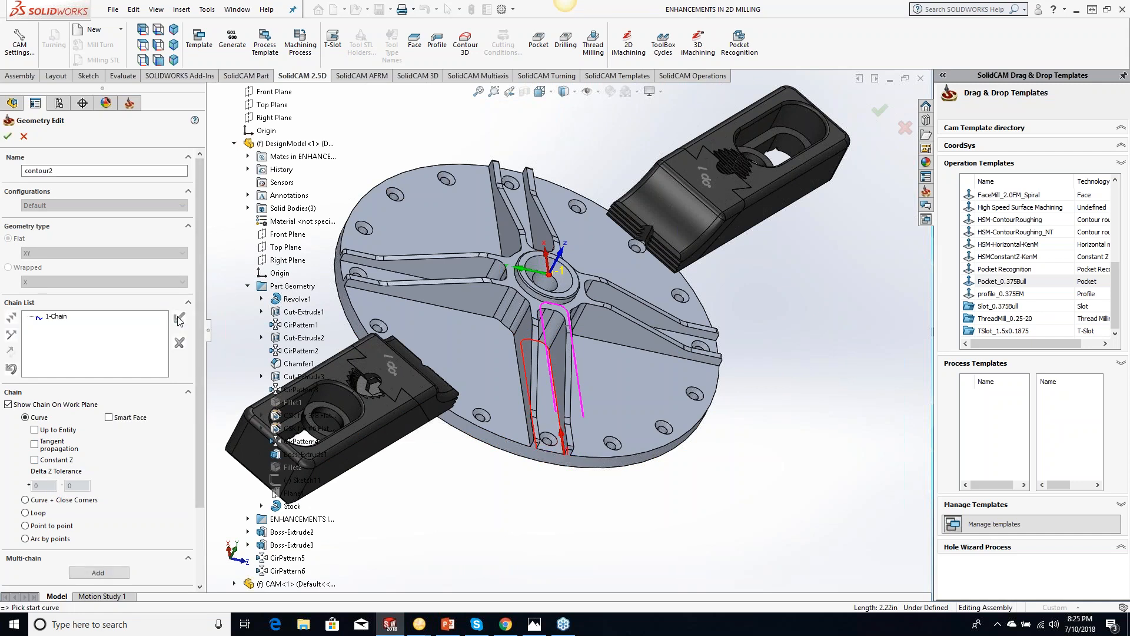
left_click(7, 136)
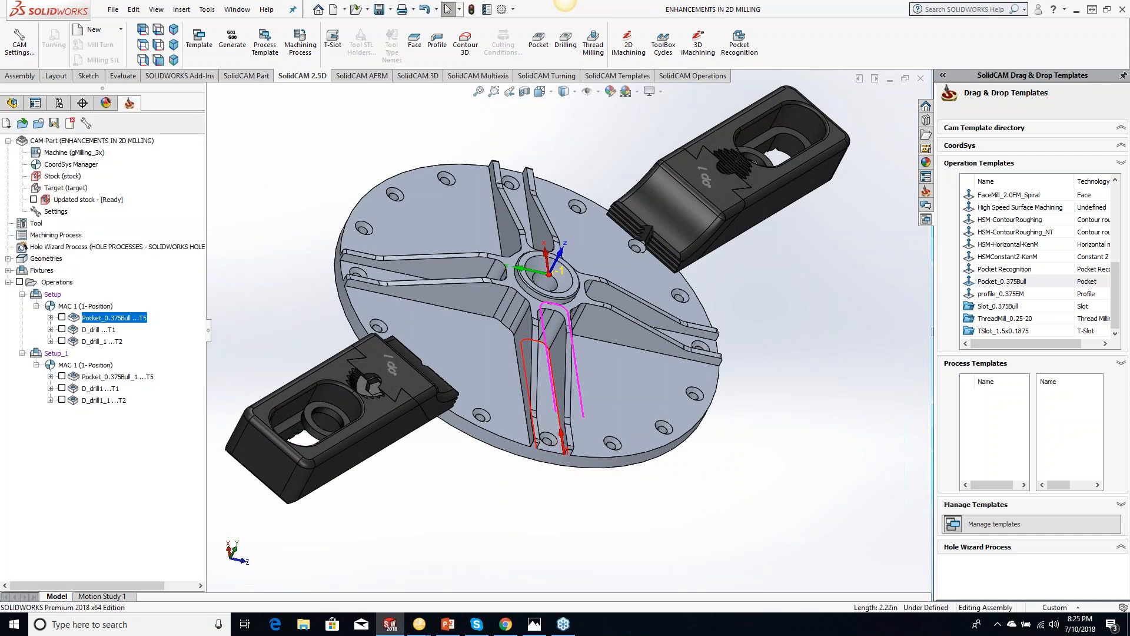
Open the tool settings of the new profile operation
left_click(285, 174)
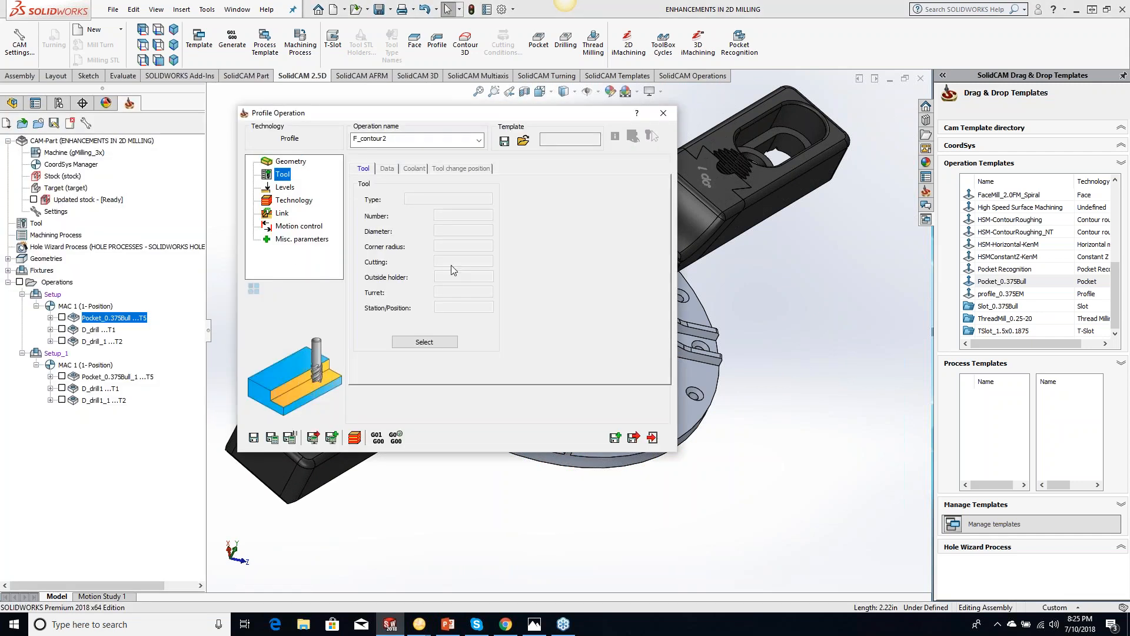
Assign tool 5 to the F_contour2 profile operation and start picking the lower level for its profile depth
left_click(438, 342)
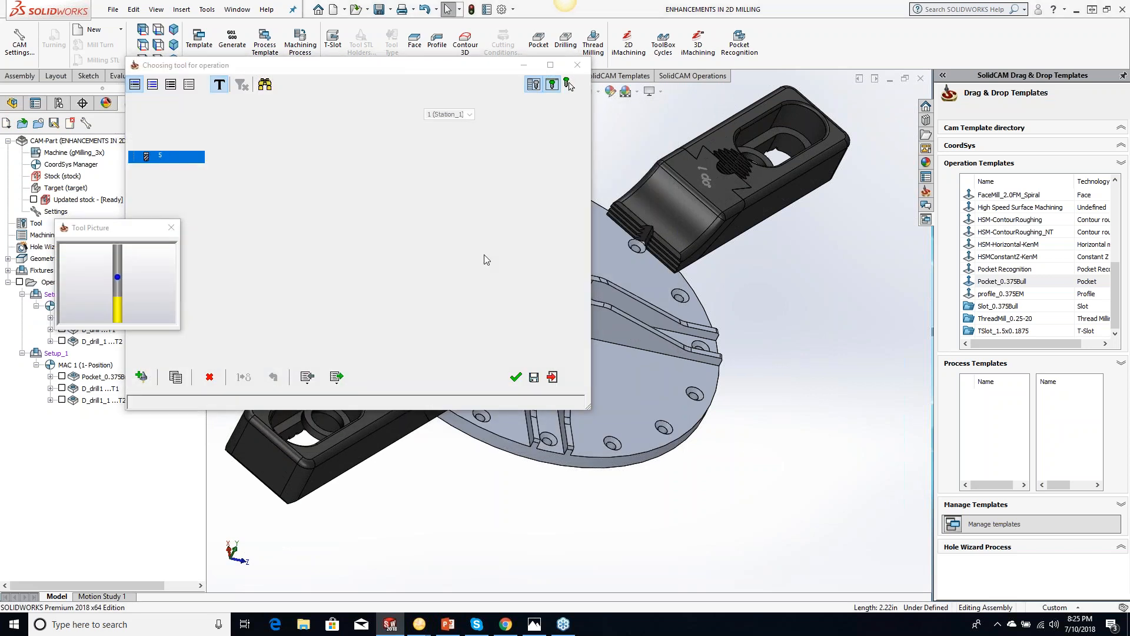
key("Return")
left_click(285, 187)
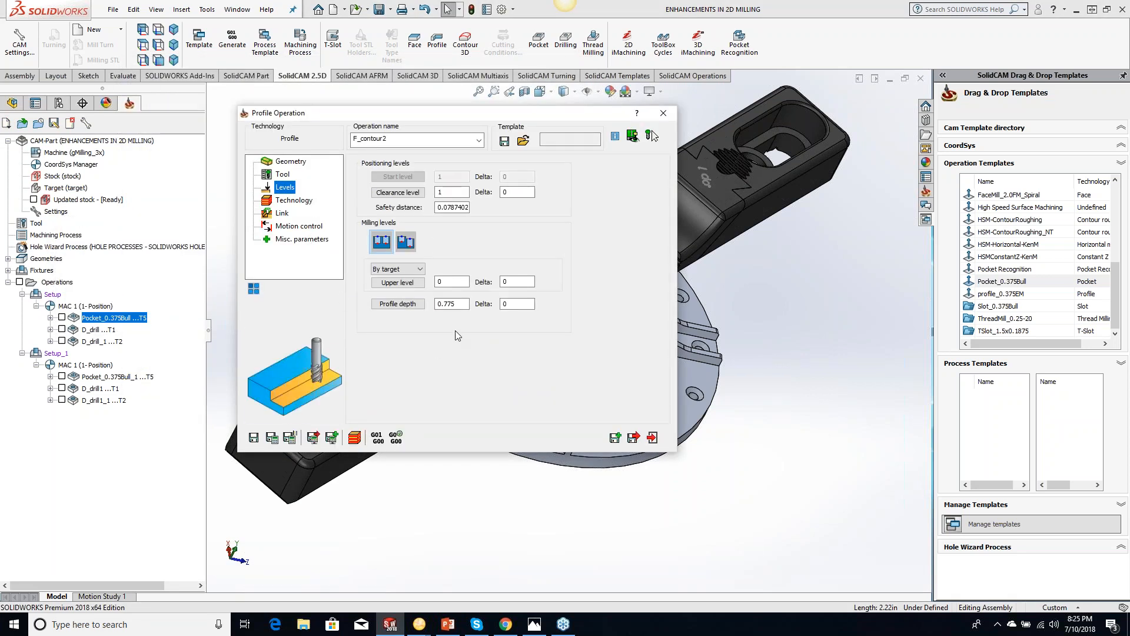
left_click(388, 303)
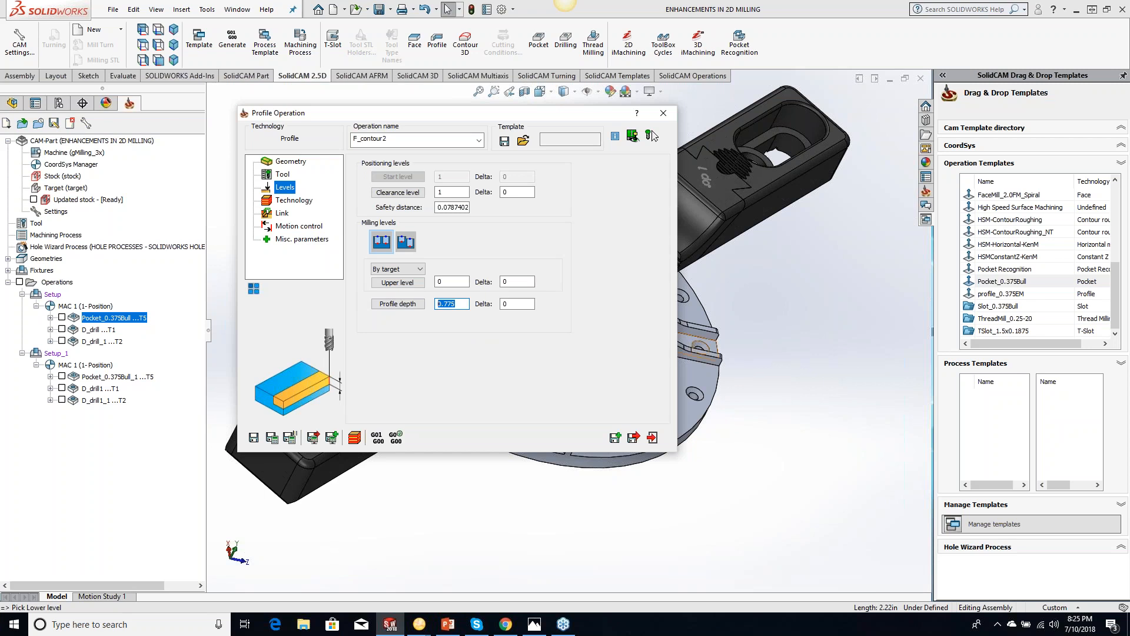
Review the F_contour2 technology settings, save and calculate the operation, and inspect its toolpath on the plate
left_click(290, 201)
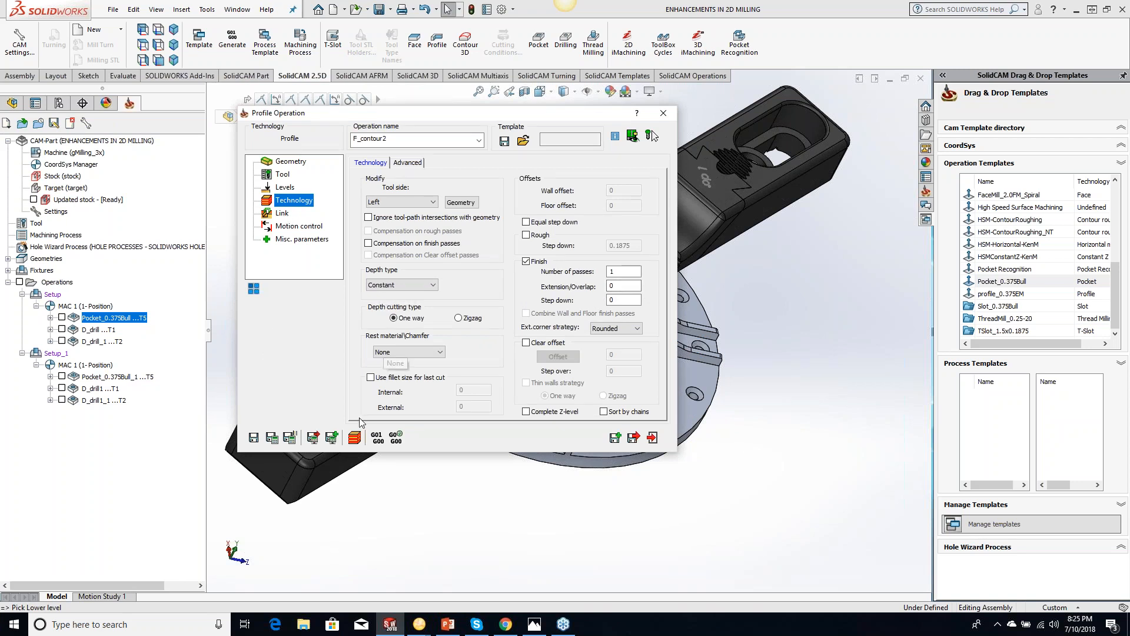
left_click(272, 438)
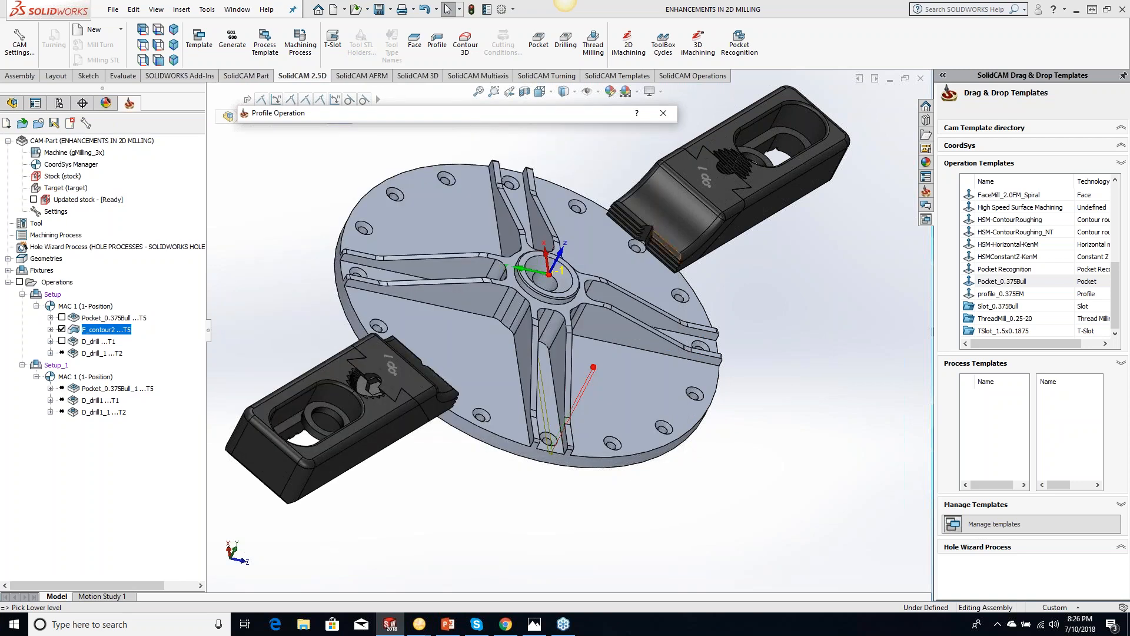
left_click(568, 507)
mouse_move(573, 458)
middle_mouse_down()
mouse_move(581, 426)
mouse_move(693, 376)
mouse_move(705, 333)
mouse_move(628, 300)
mouse_move(607, 277)
middle_mouse_up()
left_click(510, 115)
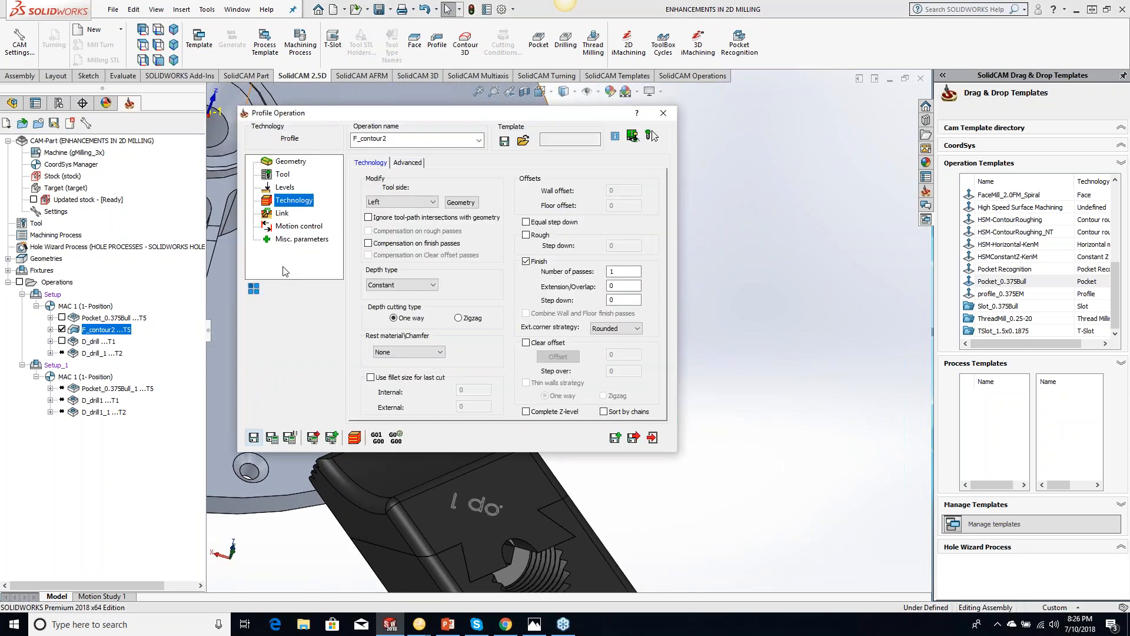
Set the lead in to None, make the lead out the same, and recalculate F_contour2 to inspect its toolpath
left_click(282, 213)
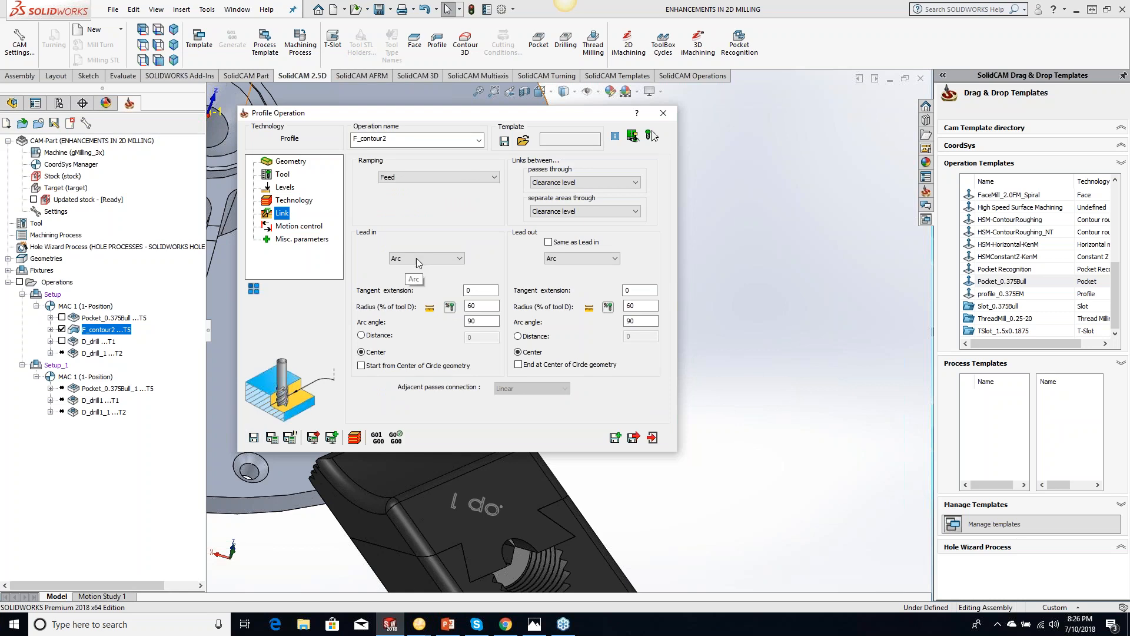
left_click(414, 256)
left_click(414, 268)
left_click(548, 242)
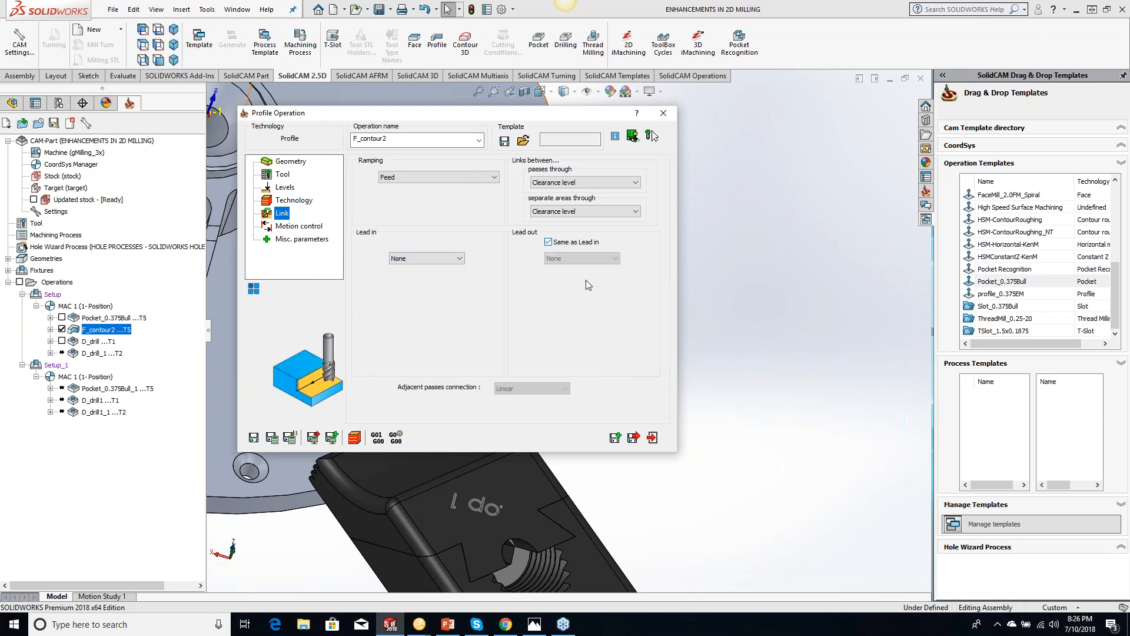
left_click(272, 437)
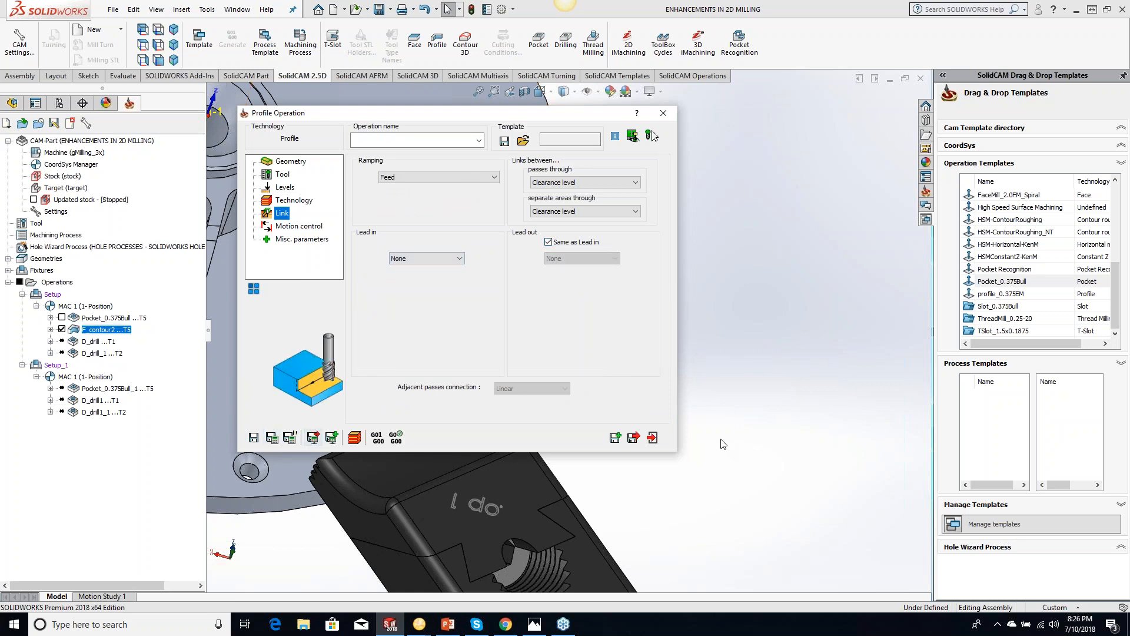
double_click(554, 112)
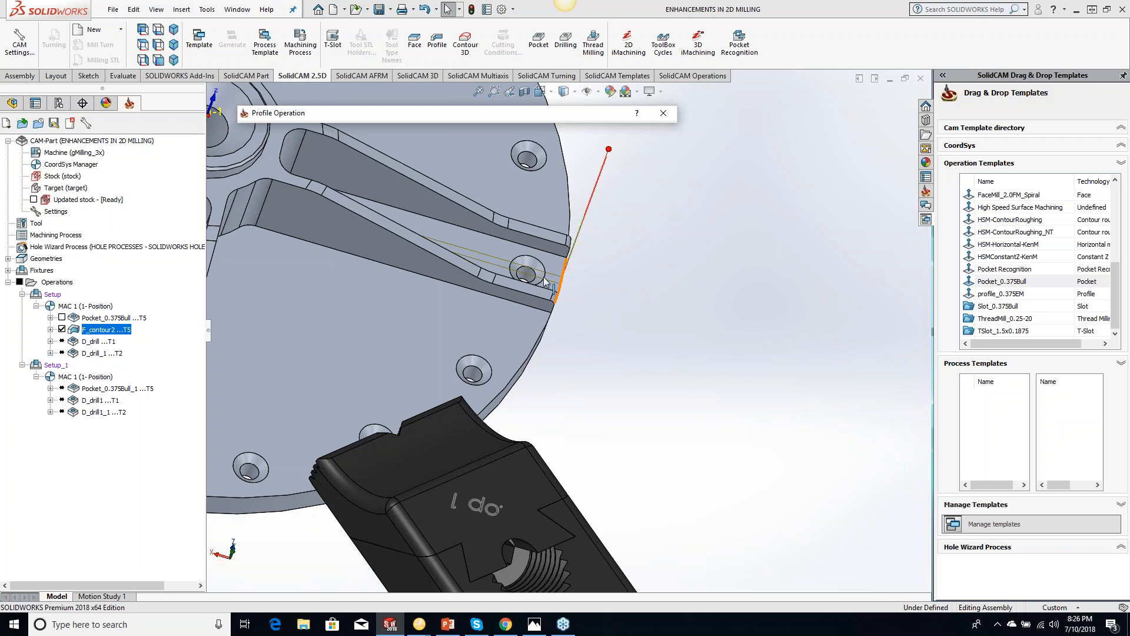
key("alt+Tab")
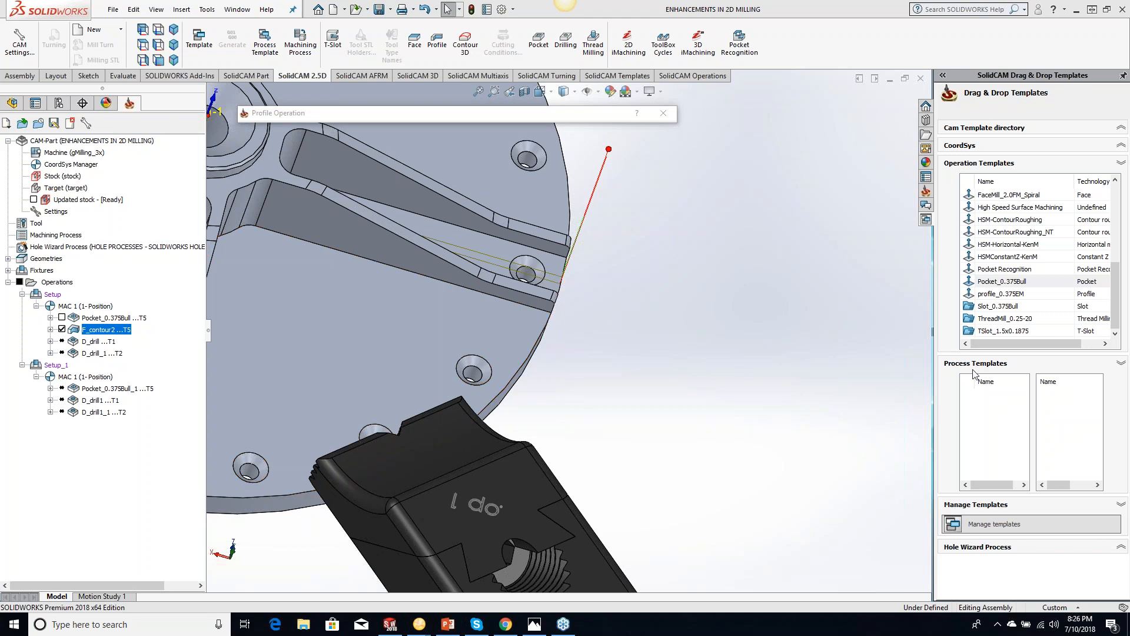
middle_click_drag(630, 324, 568, 334)
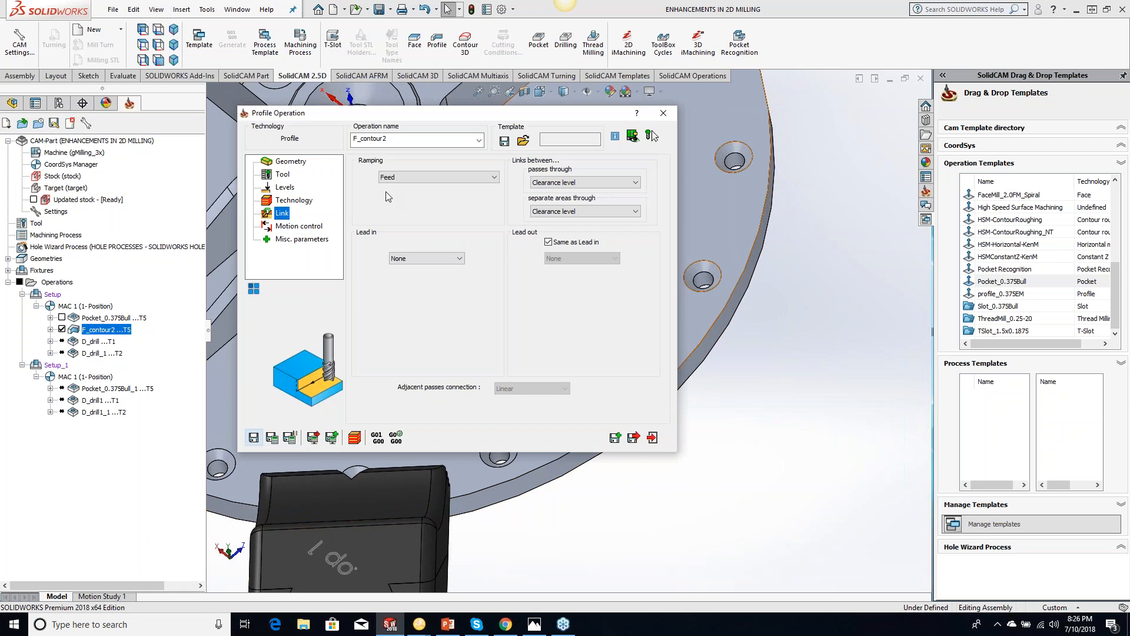
Set the ramping of F_contour2 to Vertical arc and give its lead in a tangent extension of 0.1
left_click(422, 176)
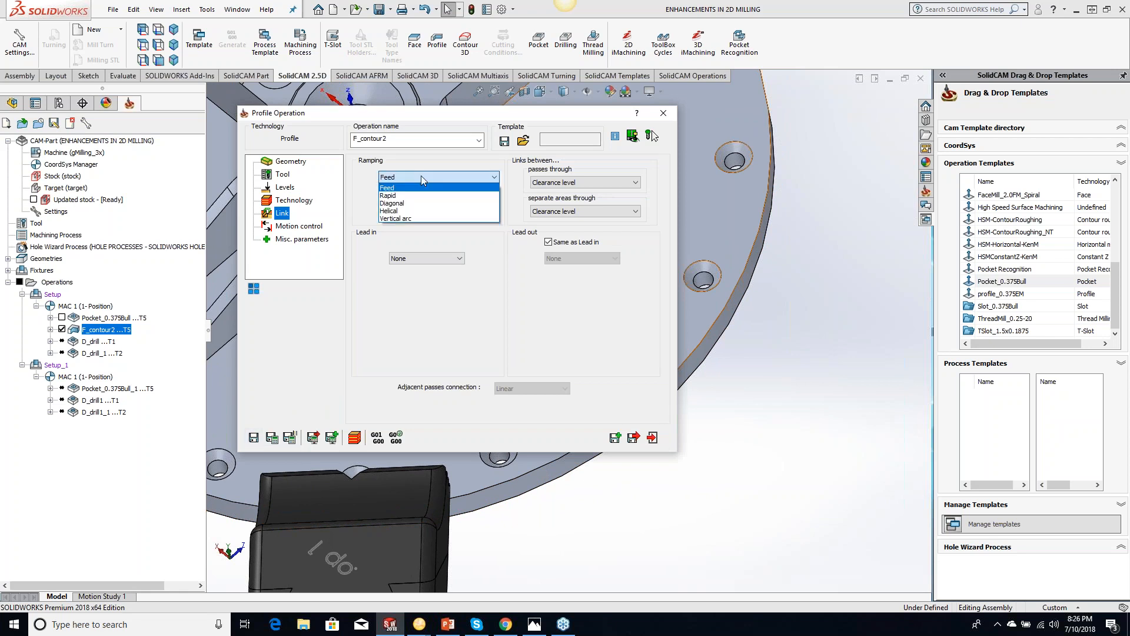
left_click(414, 219)
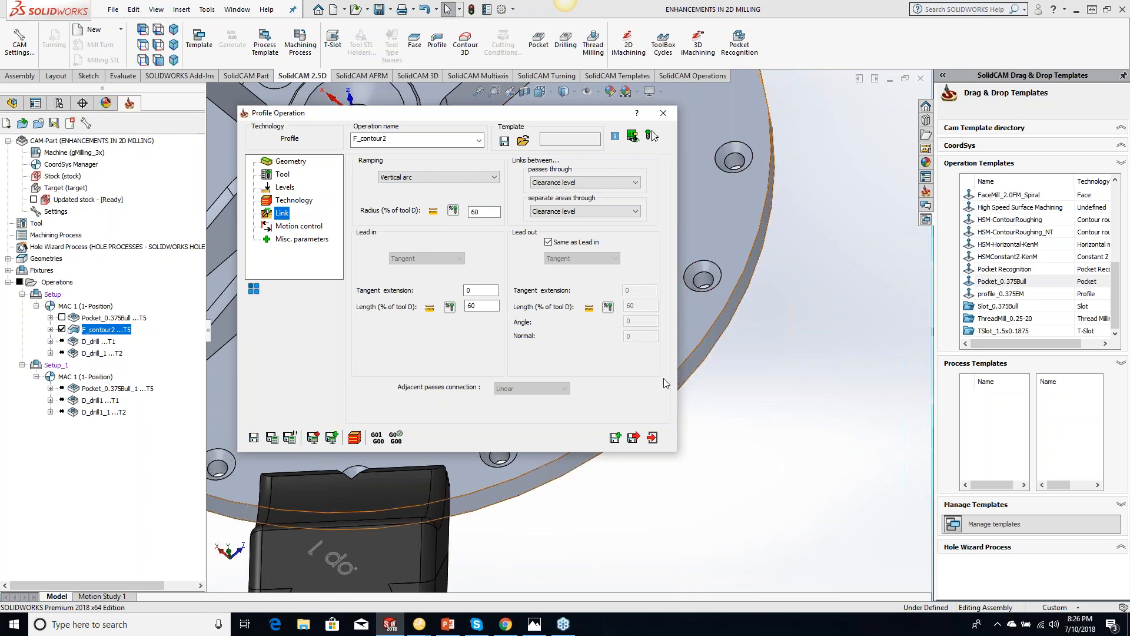
left_click(480, 289)
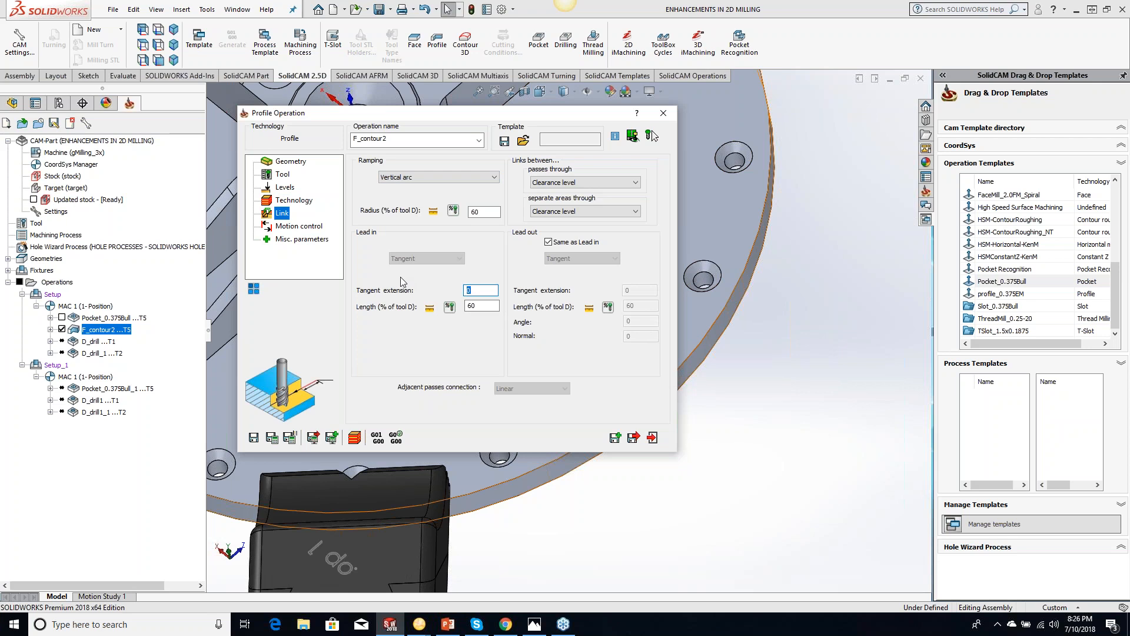
type(".1")
Decouple the lead out from the lead in, set its tangent extension to 0.2, and recalculate to inspect the toolpath
left_click(548, 241)
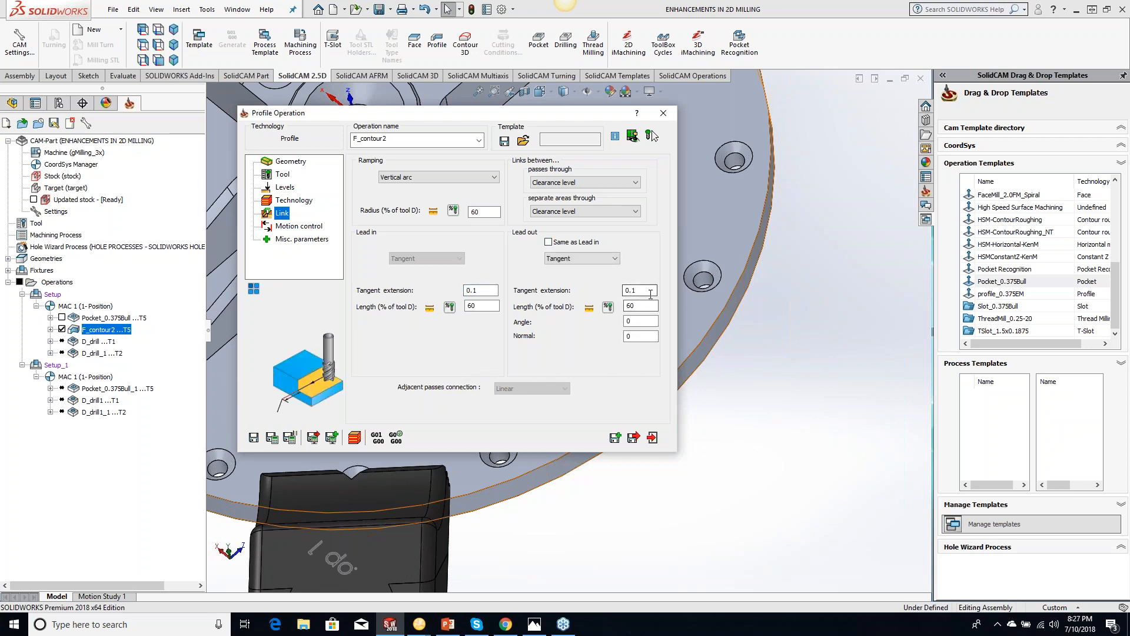
left_click_drag(643, 289, 629, 289)
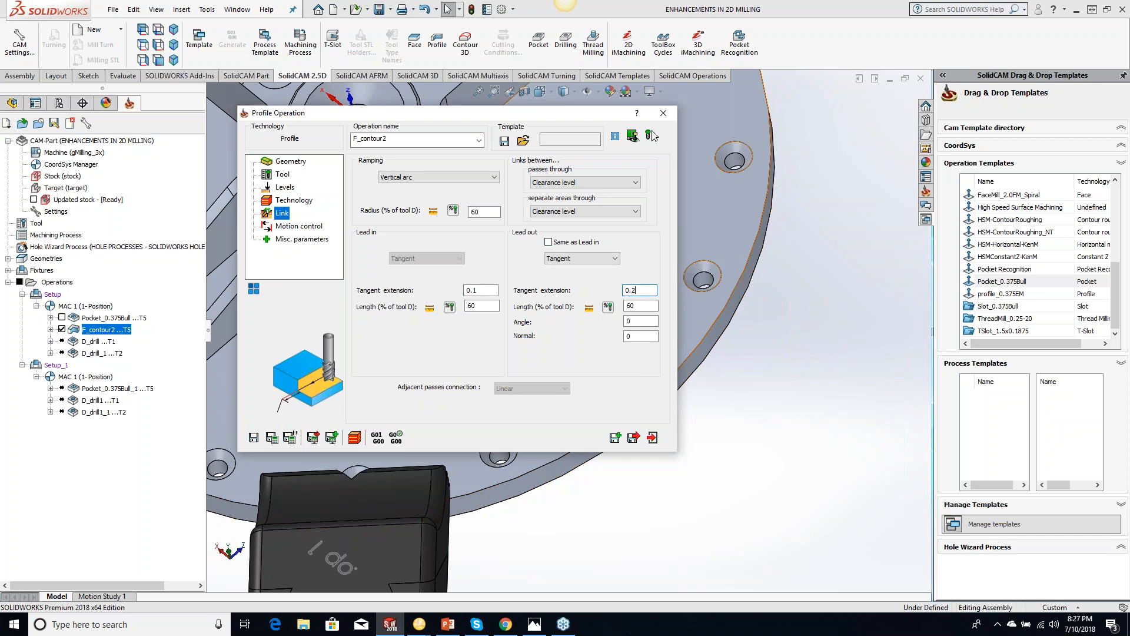
left_click(273, 441)
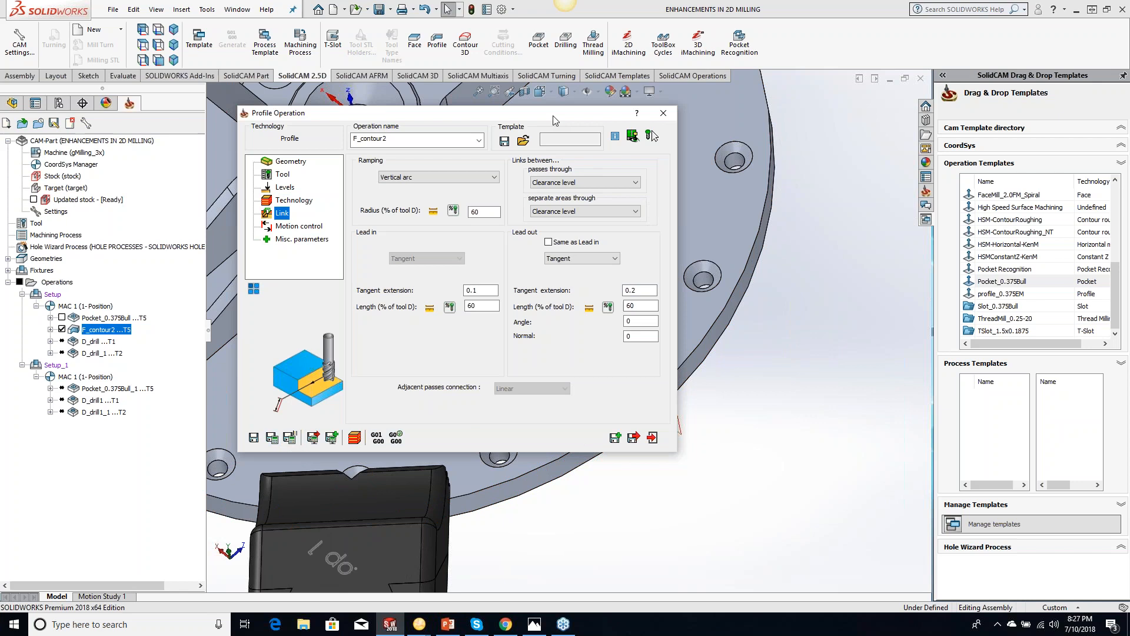
double_click(554, 115)
middle_click_drag(750, 373, 500, 227)
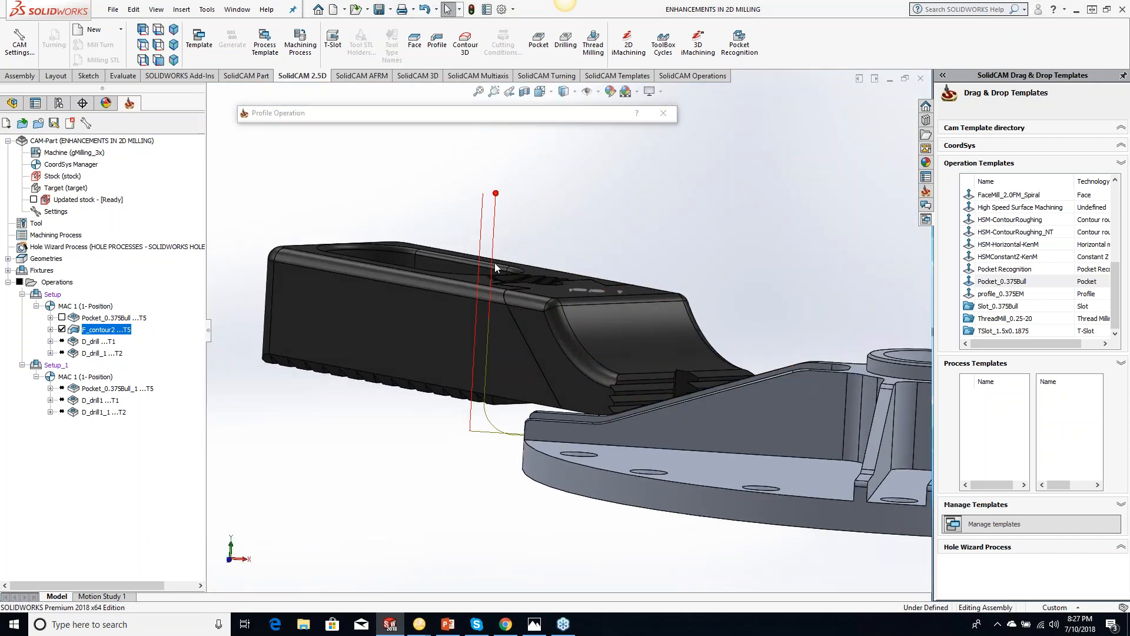
middle_click_drag(493, 316, 493, 355)
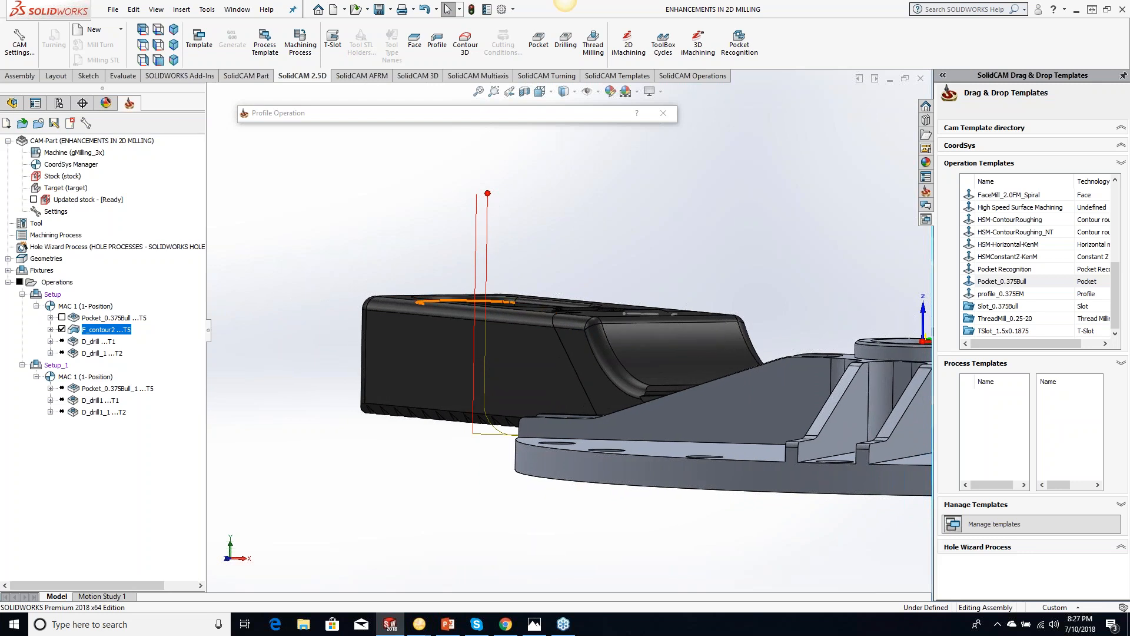
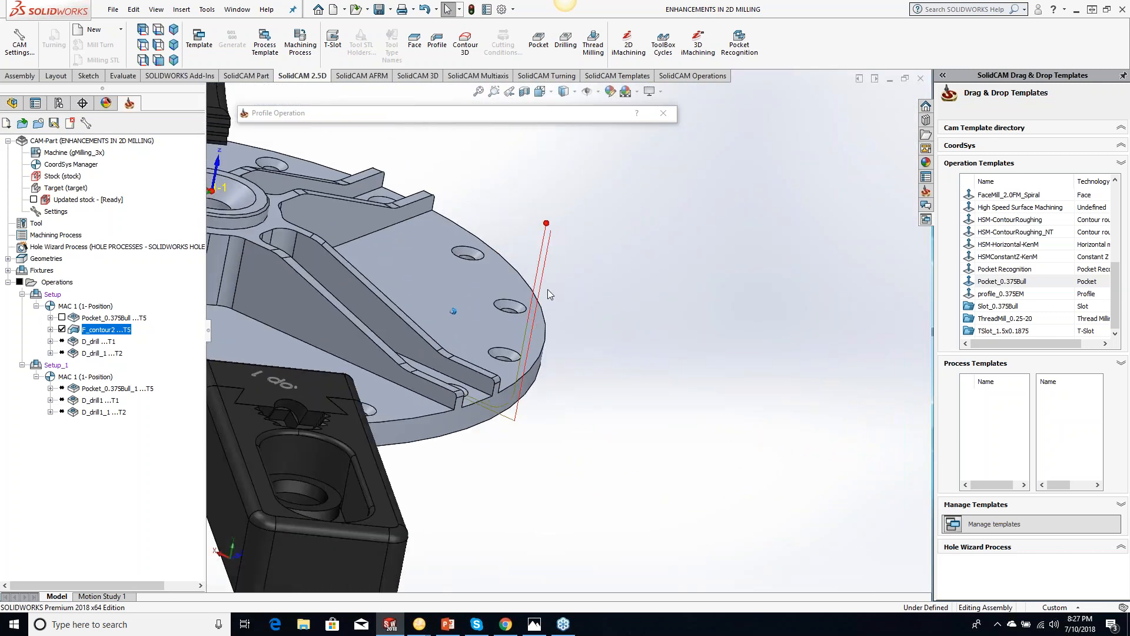
Simulate F_contour2 in SolidVerify and step the tool through its vertical arc entry beside the plate's edge
mouse_move(550, 116)
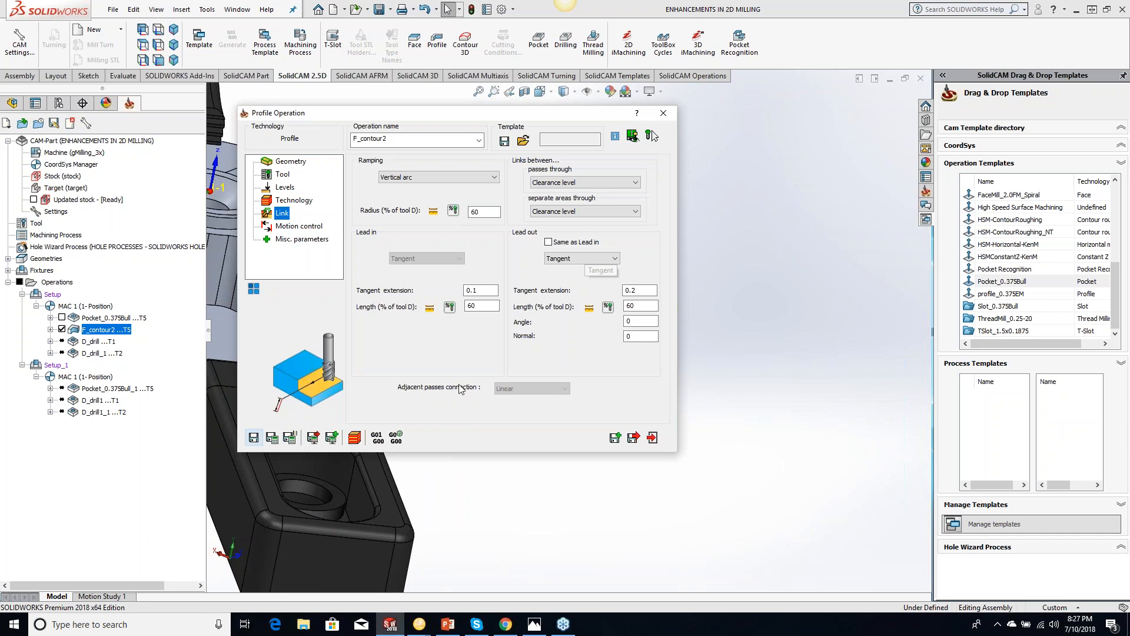
left_click(357, 439)
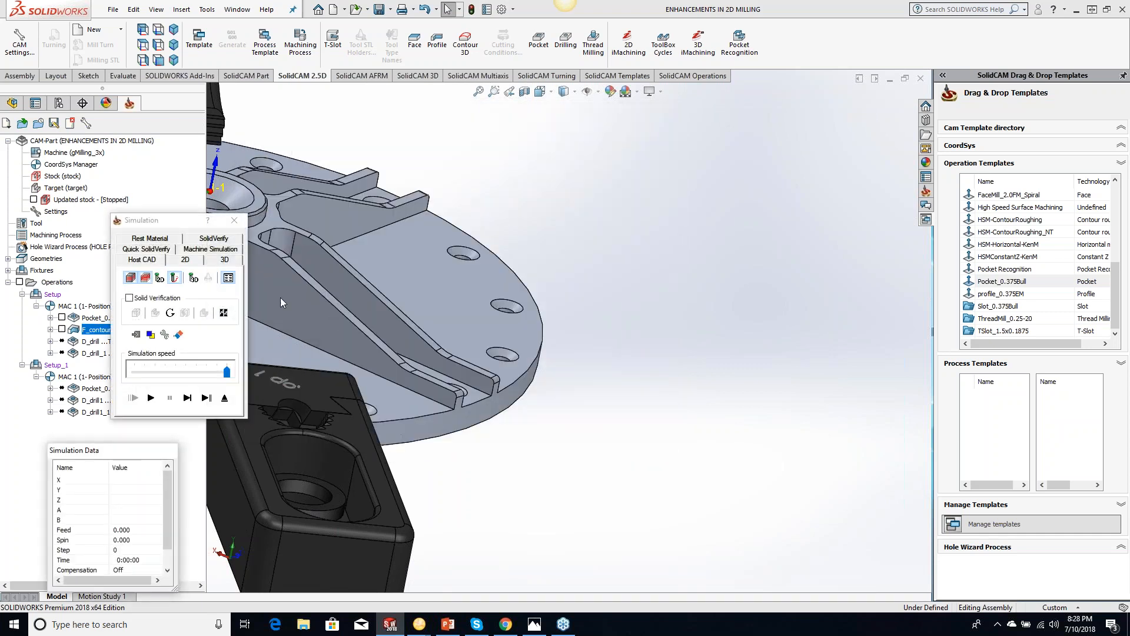
left_click(220, 239)
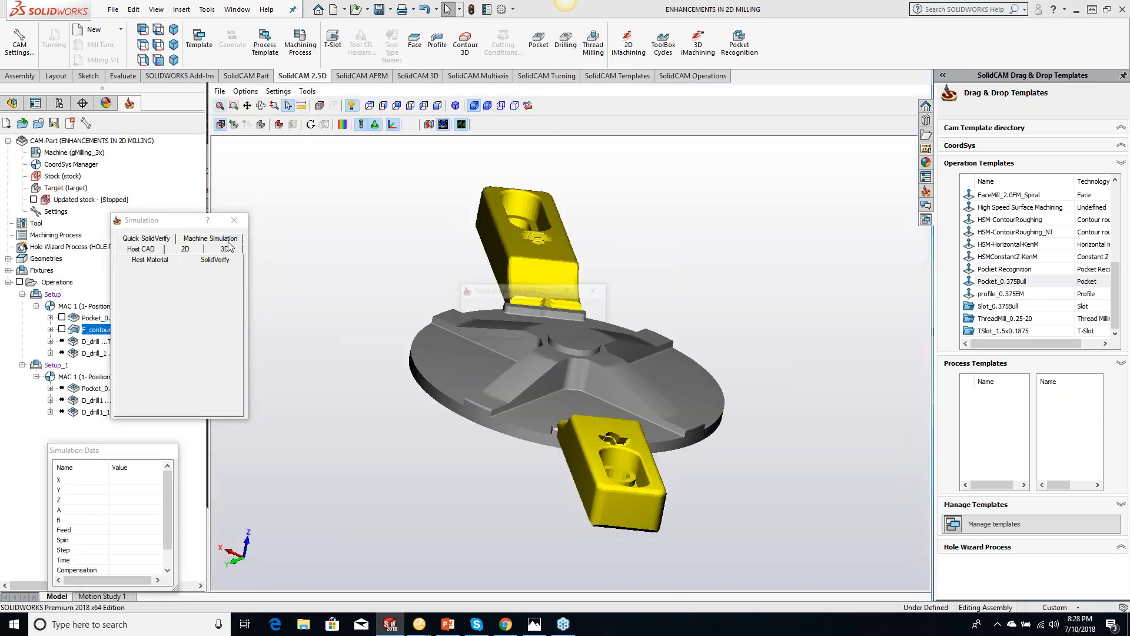
left_click(187, 398)
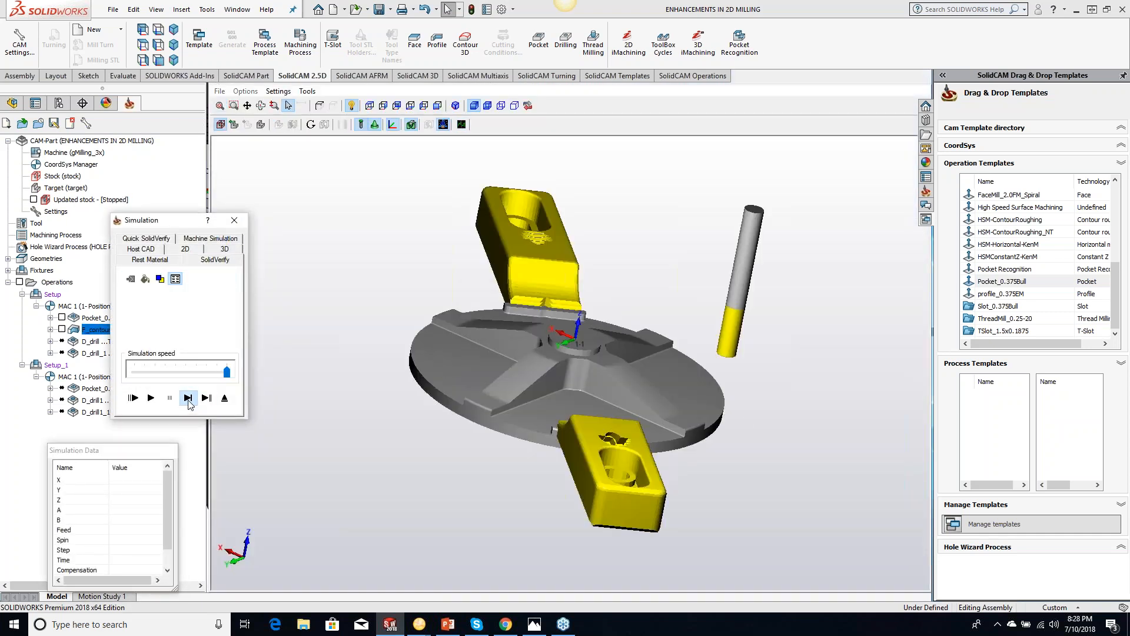
left_click(188, 400)
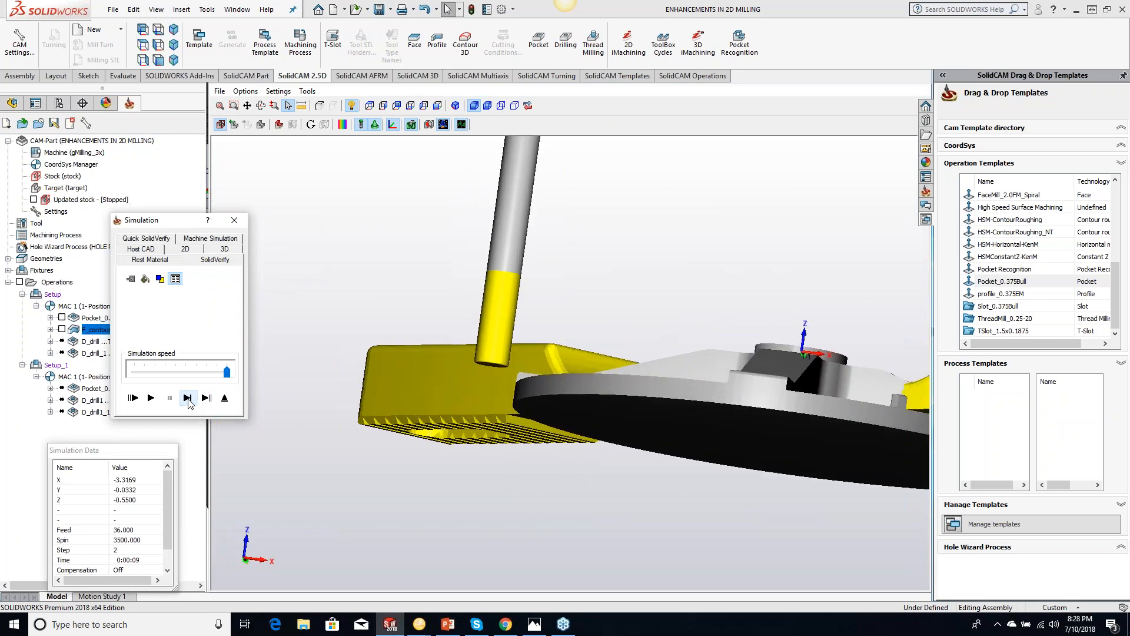
left_click(188, 398)
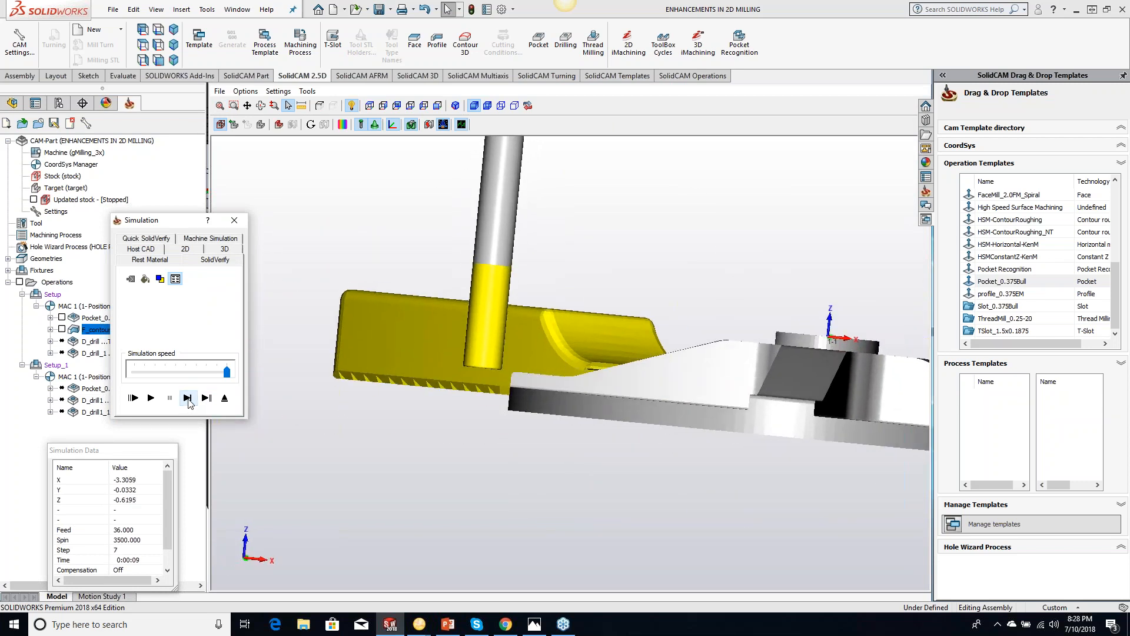
left_click(188, 400)
left_click(188, 400)
left_click(188, 399)
left_click(188, 400)
left_click(189, 399)
left_click(188, 400)
left_click(188, 399)
left_click(188, 400)
left_click(188, 399)
left_click(188, 399)
left_click(188, 399)
left_click(189, 399)
left_click(188, 399)
left_click(188, 400)
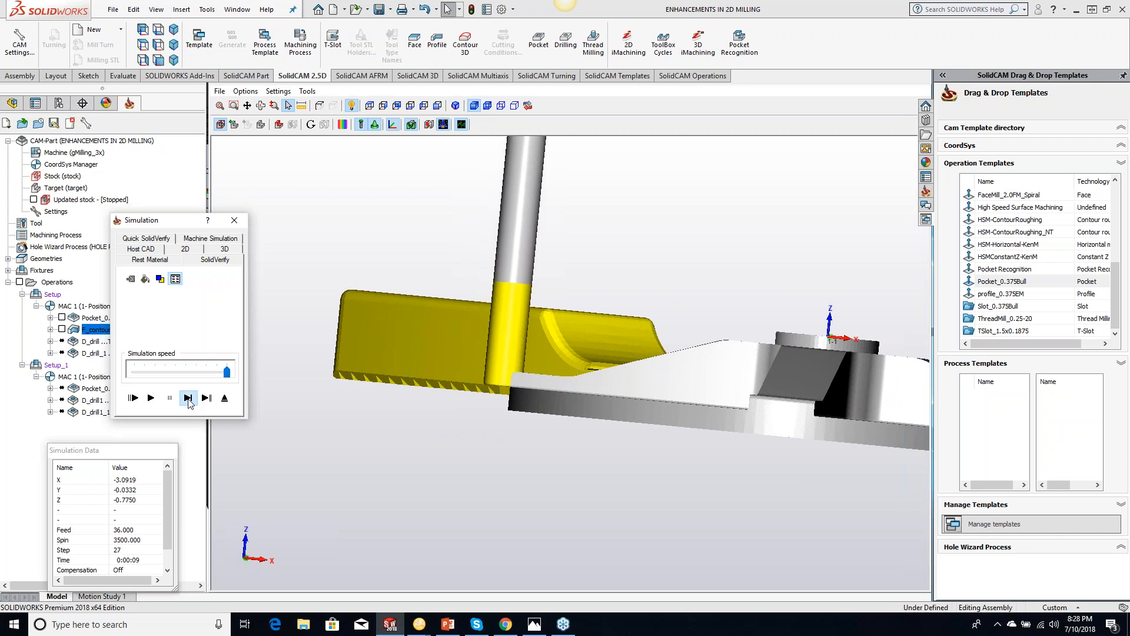
Step the tool through the channel cut and retract, examine the machined channel between the ribs, and close the simulation
left_click(189, 400)
left_click(189, 400)
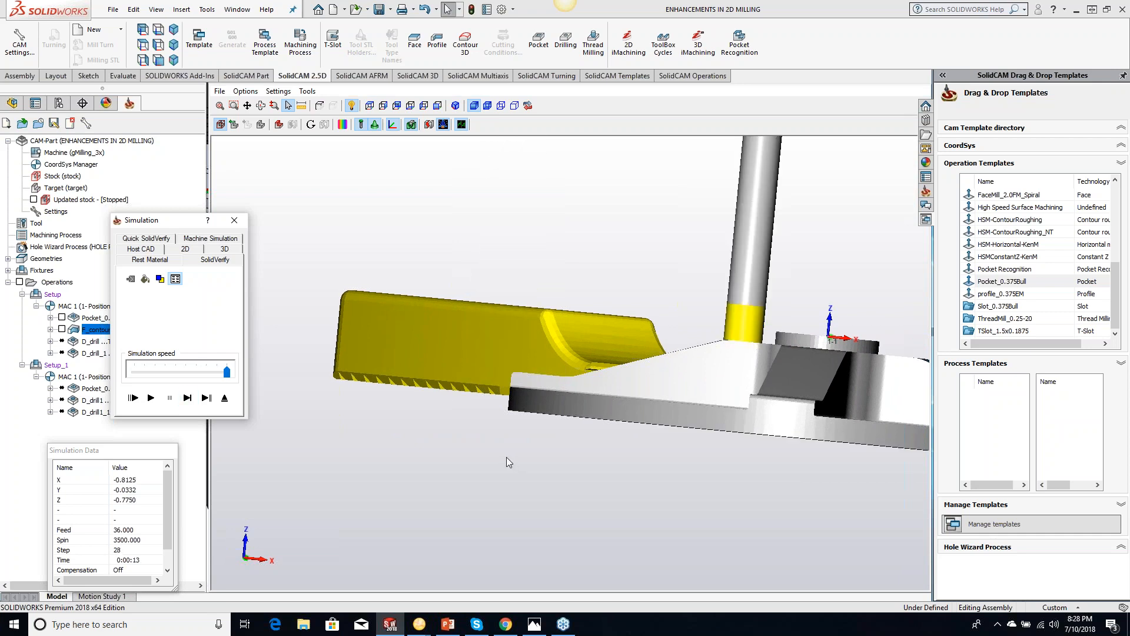
left_click(187, 398)
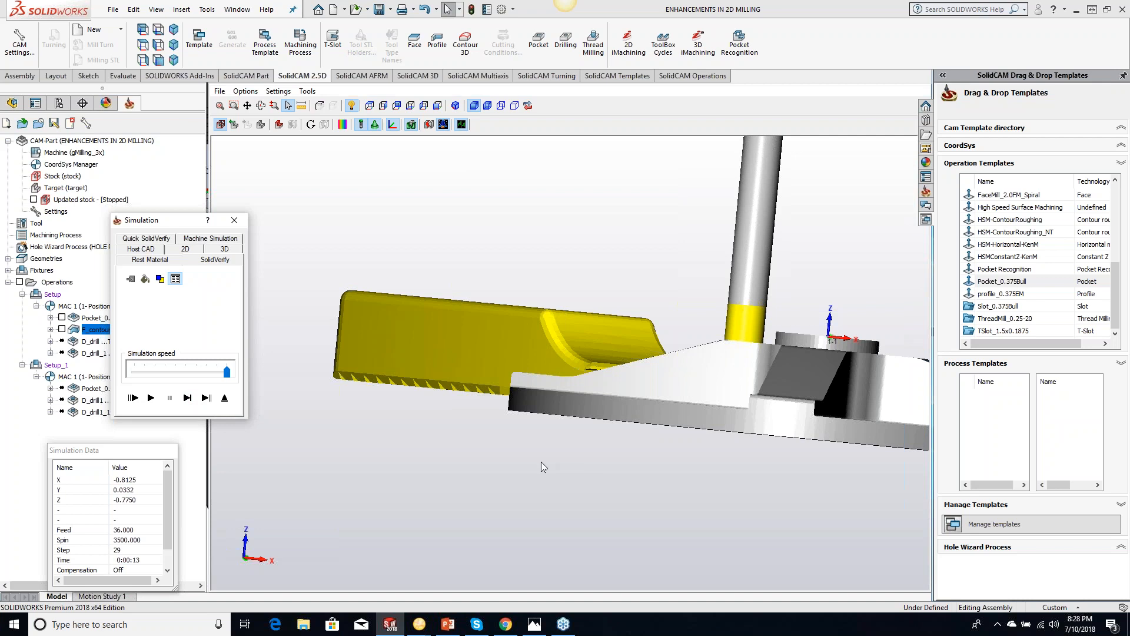
left_click(187, 398)
left_click(187, 398)
middle_click_drag(698, 426, 686, 465)
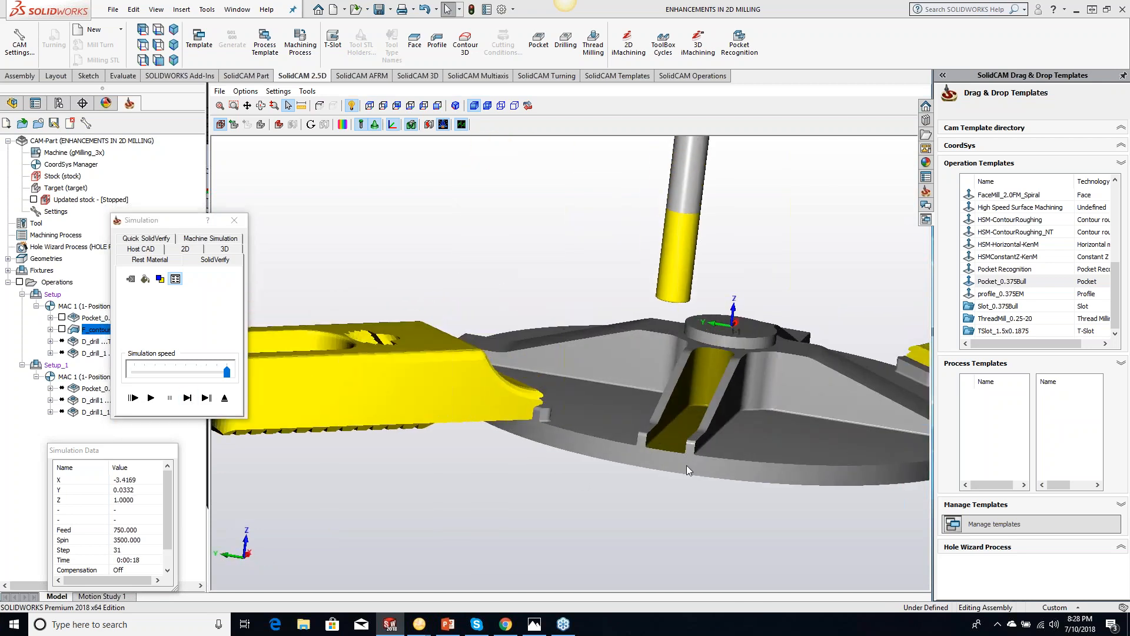
mouse_move(669, 421)
middle_mouse_down()
mouse_move(670, 446)
mouse_move(653, 461)
mouse_move(669, 413)
middle_mouse_up()
scroll(662, 459, "up", 5)
left_click(234, 220)
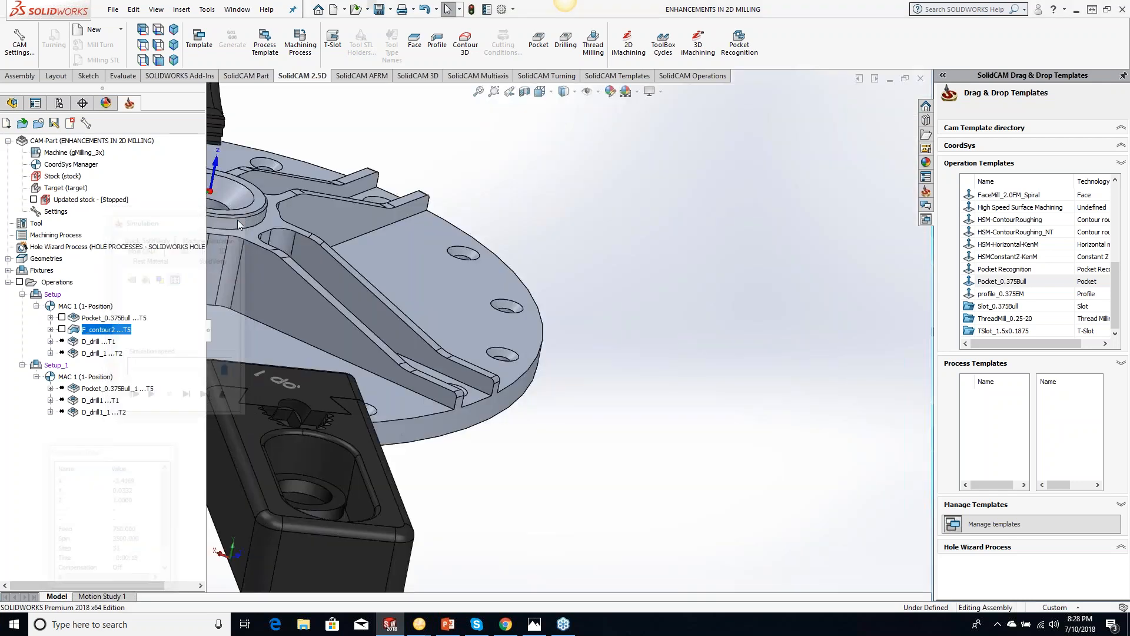
scroll(825, 355, "up", 4)
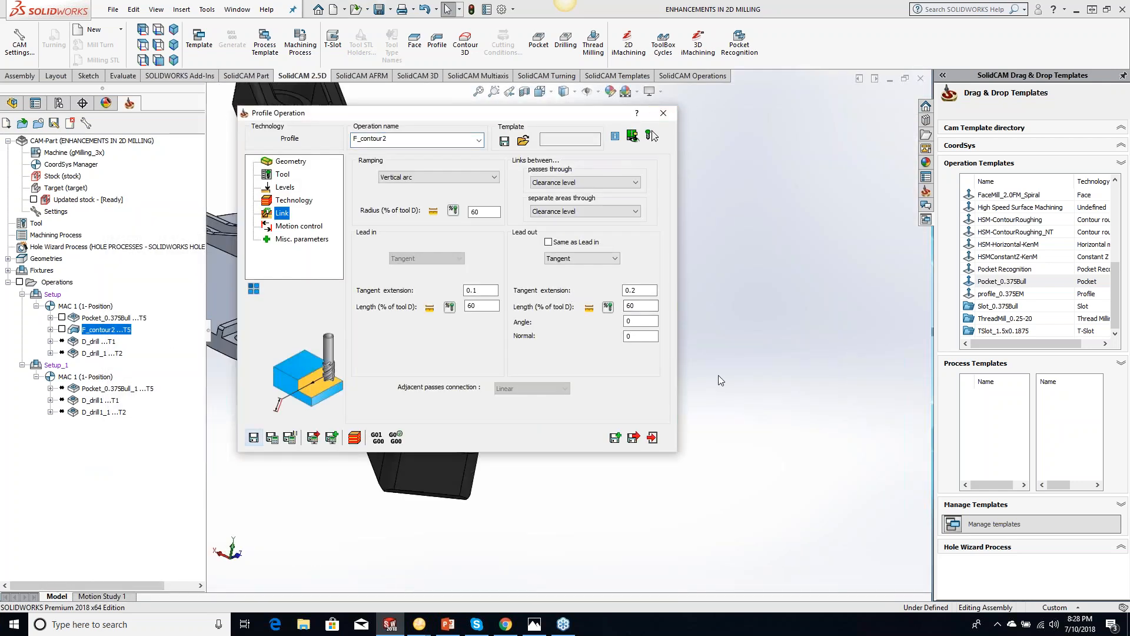
left_click(589, 526)
middle_click_drag(589, 527, 544, 478)
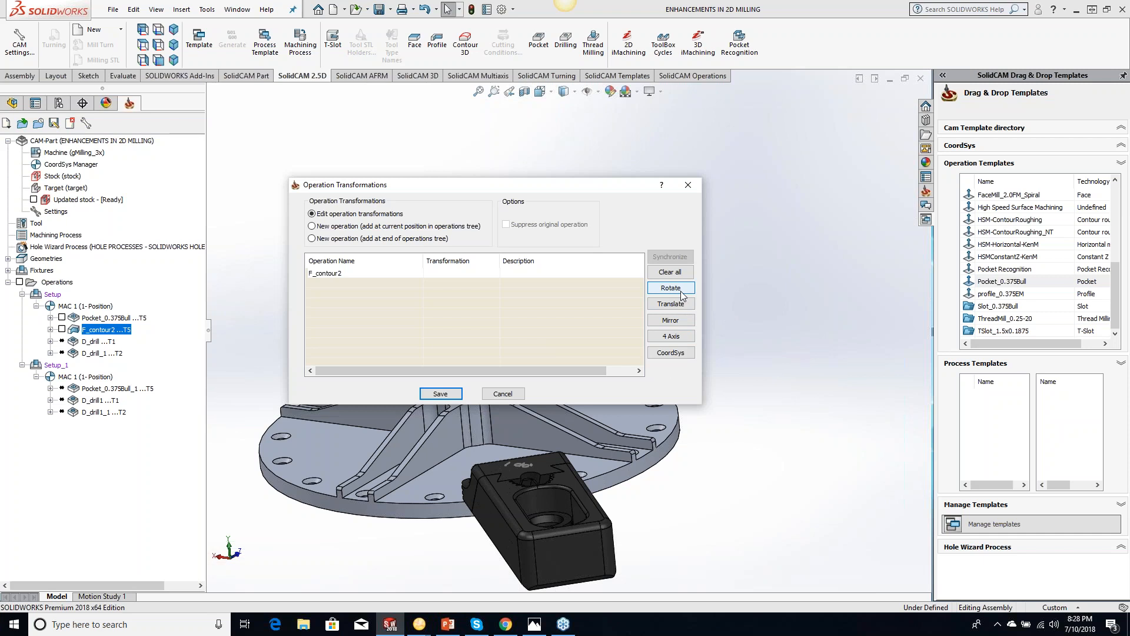
left_click(682, 296)
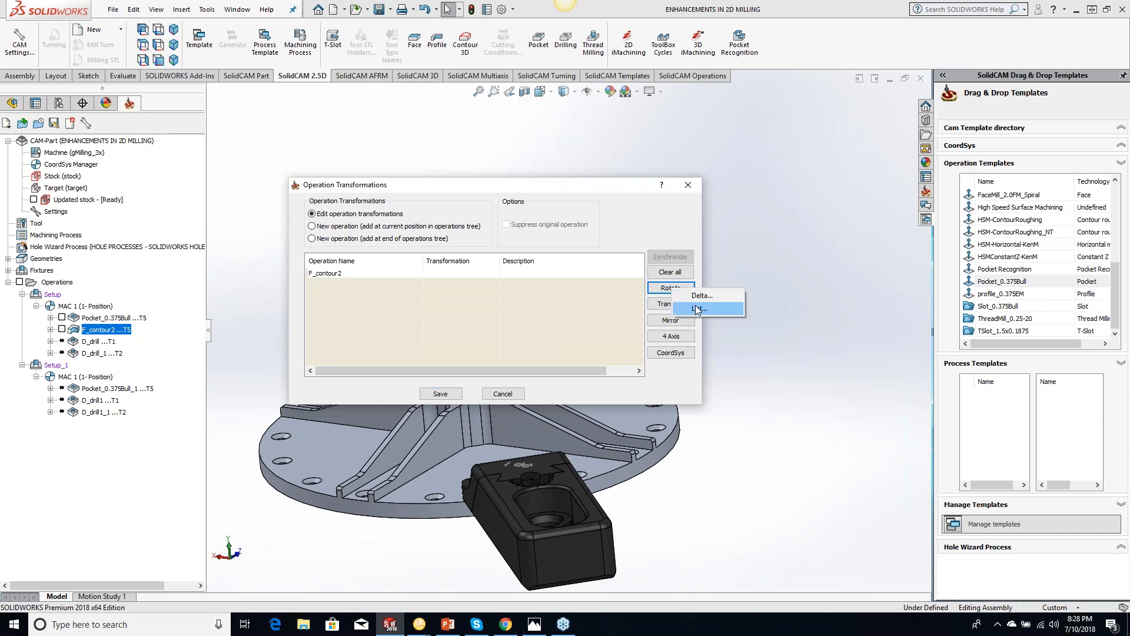
left_click(699, 296)
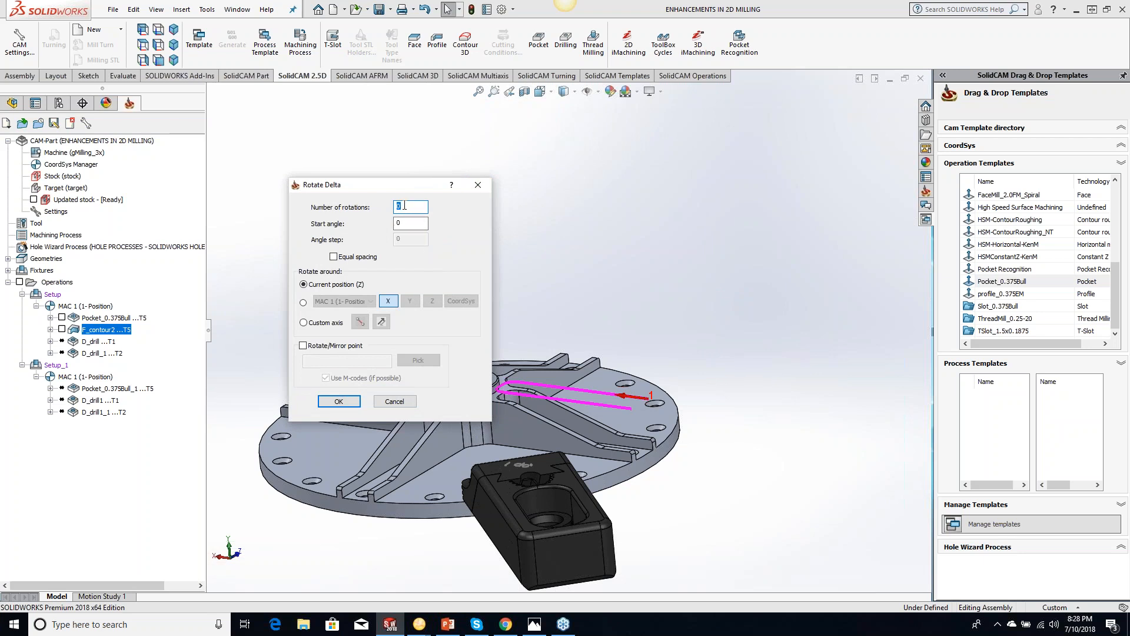
type("3")
left_click(405, 223)
type("90")
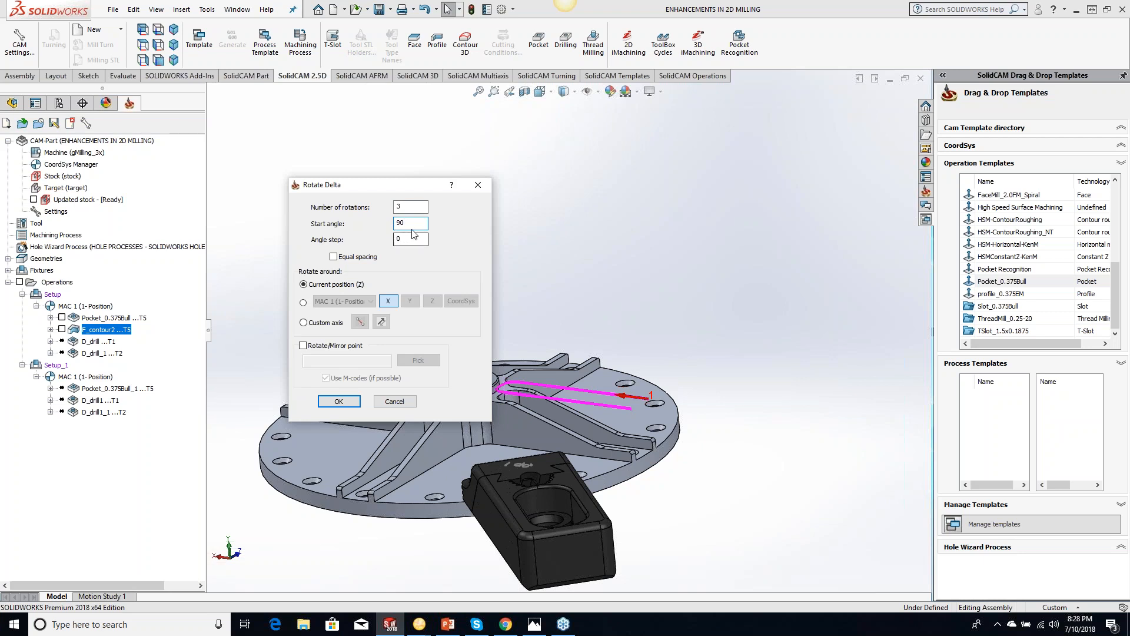
left_click_drag(406, 224, 366, 220)
type("0")
key("Tab")
type("90")
left_click(393, 401)
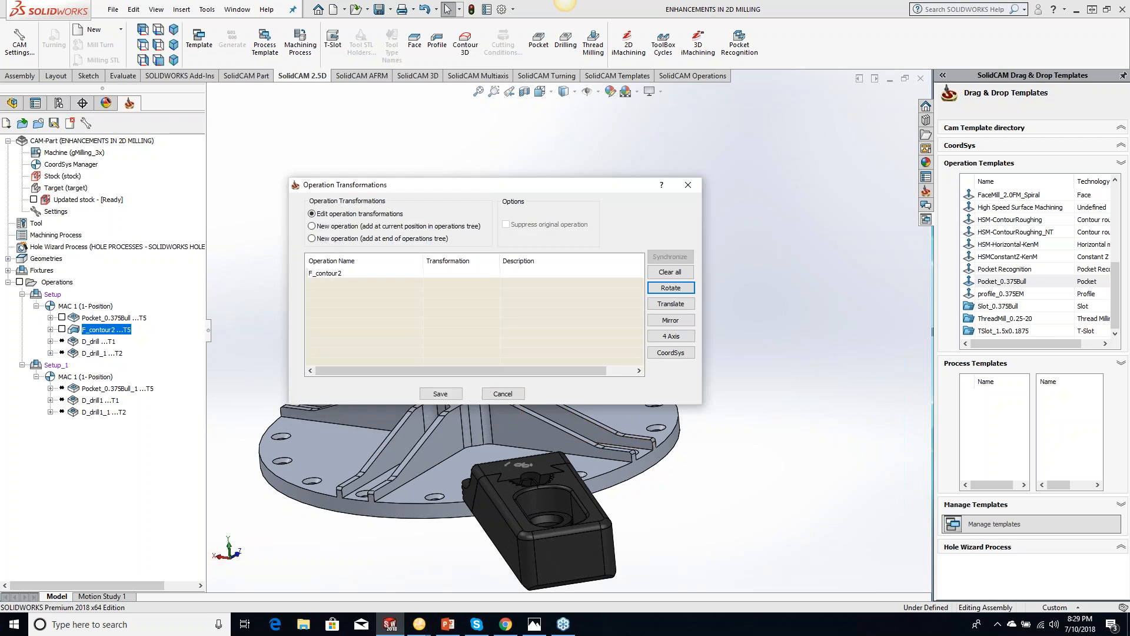
Apply a rotation list to F_contour2 around the current position (Z), including the original operation and three 90-degree angle steps
left_click(671, 288)
left_click(695, 305)
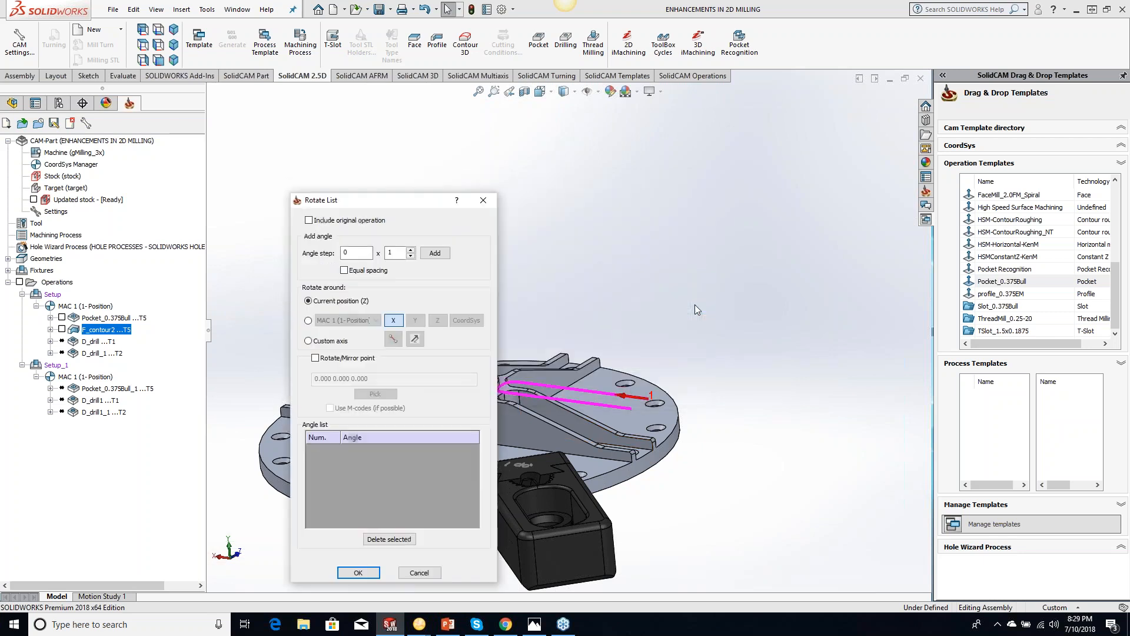
left_click(309, 221)
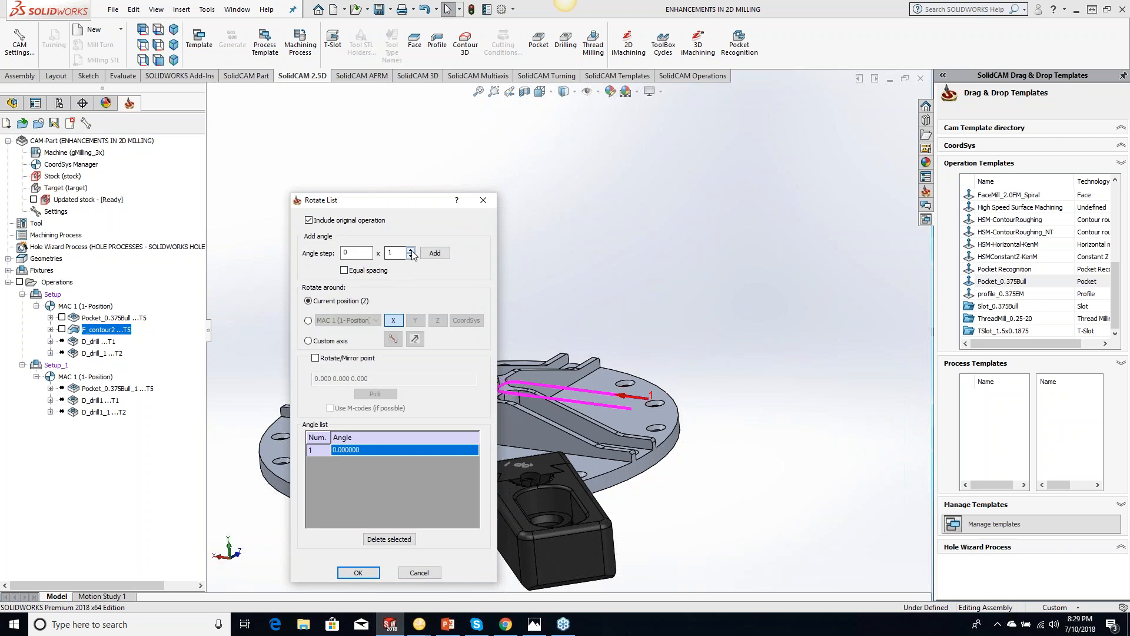
left_click(347, 253)
key("BackSpace")
type("9")
left_click(411, 251)
left_click(411, 251)
left_click(433, 257)
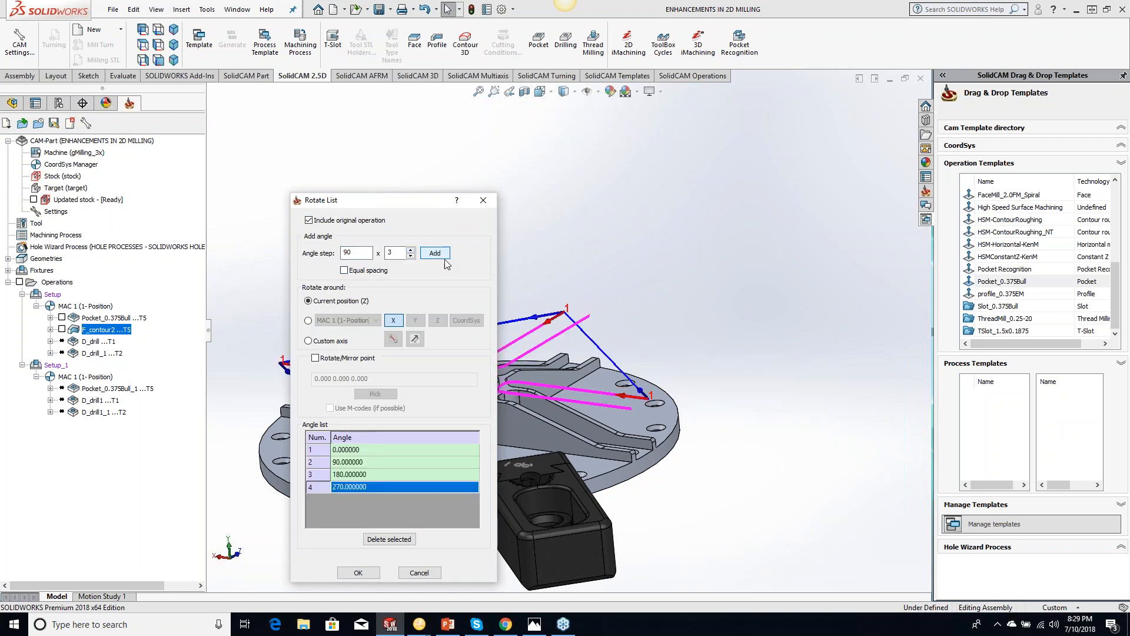
middle_click_drag(665, 397, 660, 447)
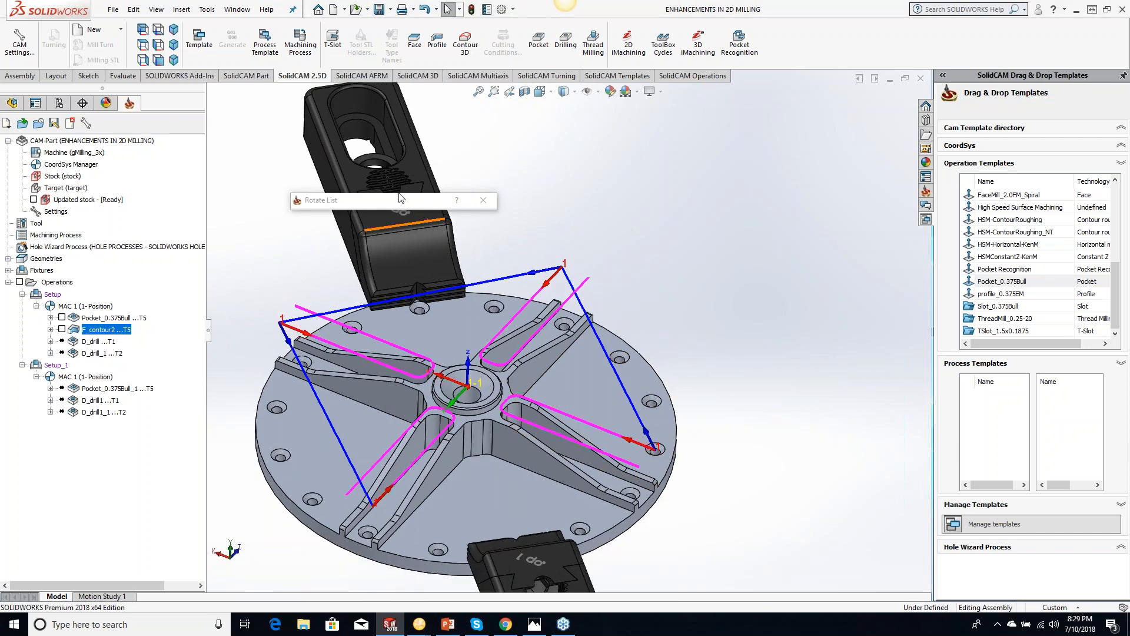
mouse_move(401, 200)
left_click(358, 572)
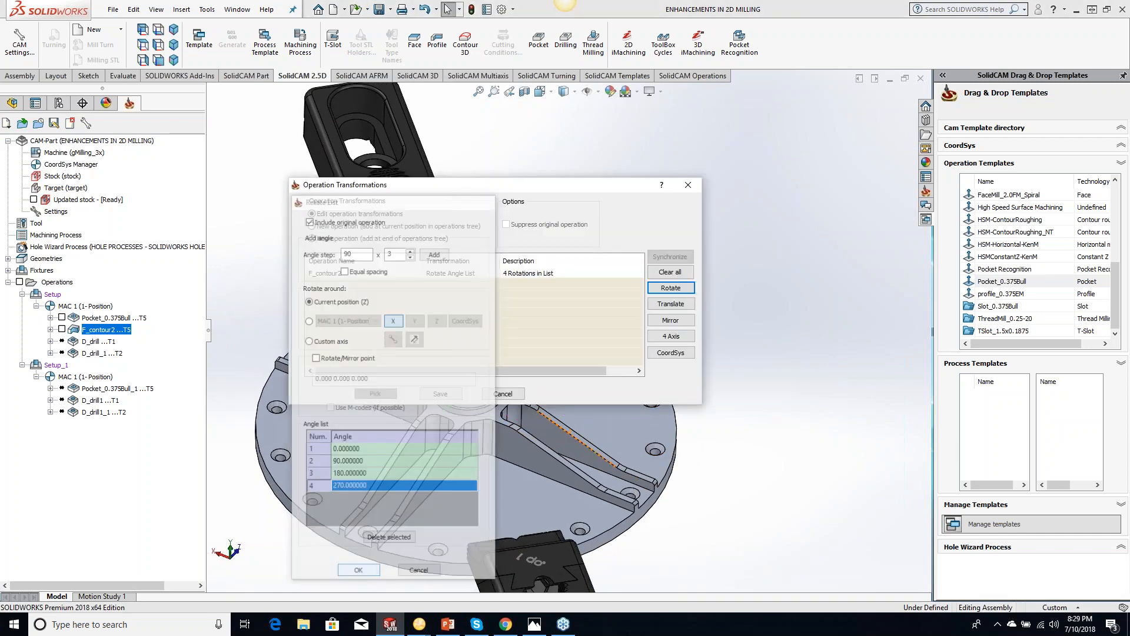
left_click(440, 394)
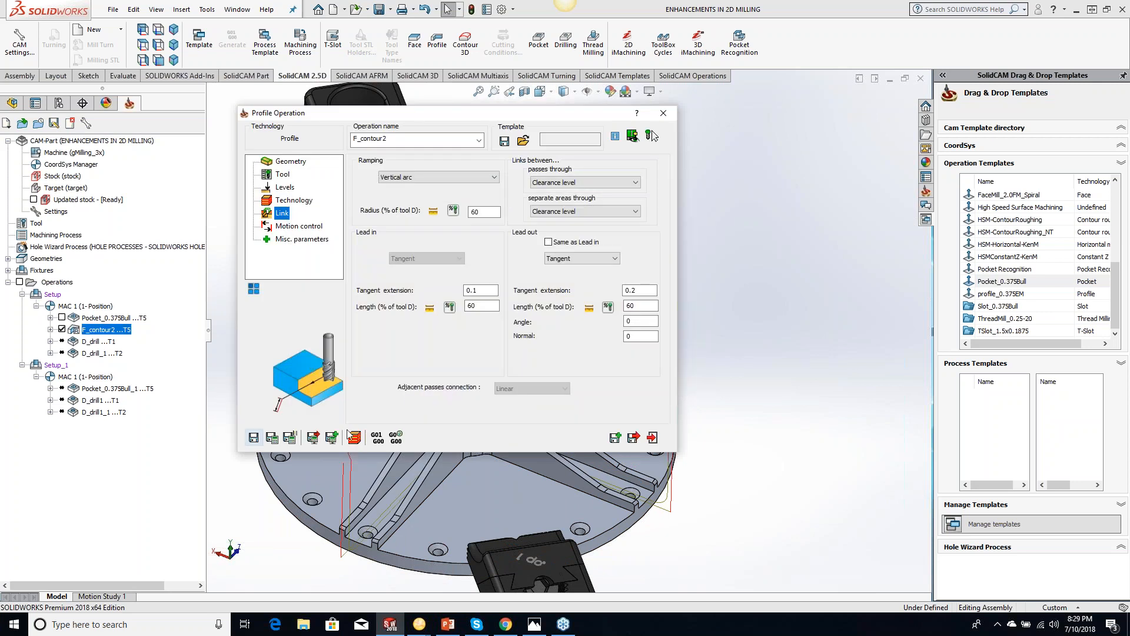
Save and calculate F_contour2, inspect its rotated toolpaths around the plate, and close the profile operation
left_click(275, 441)
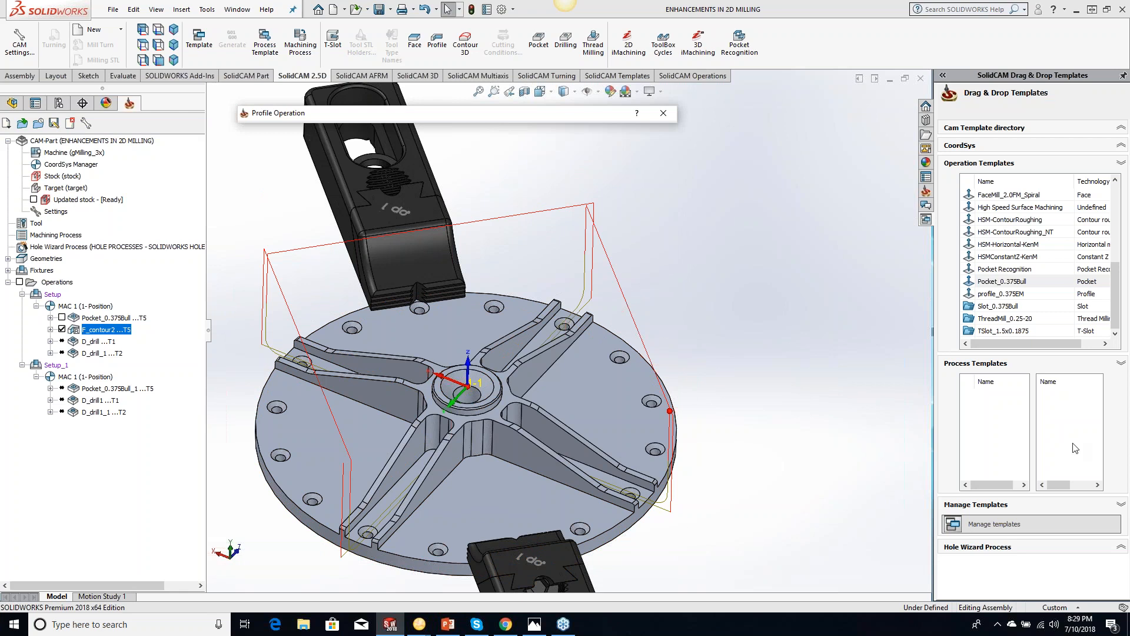
key("f")
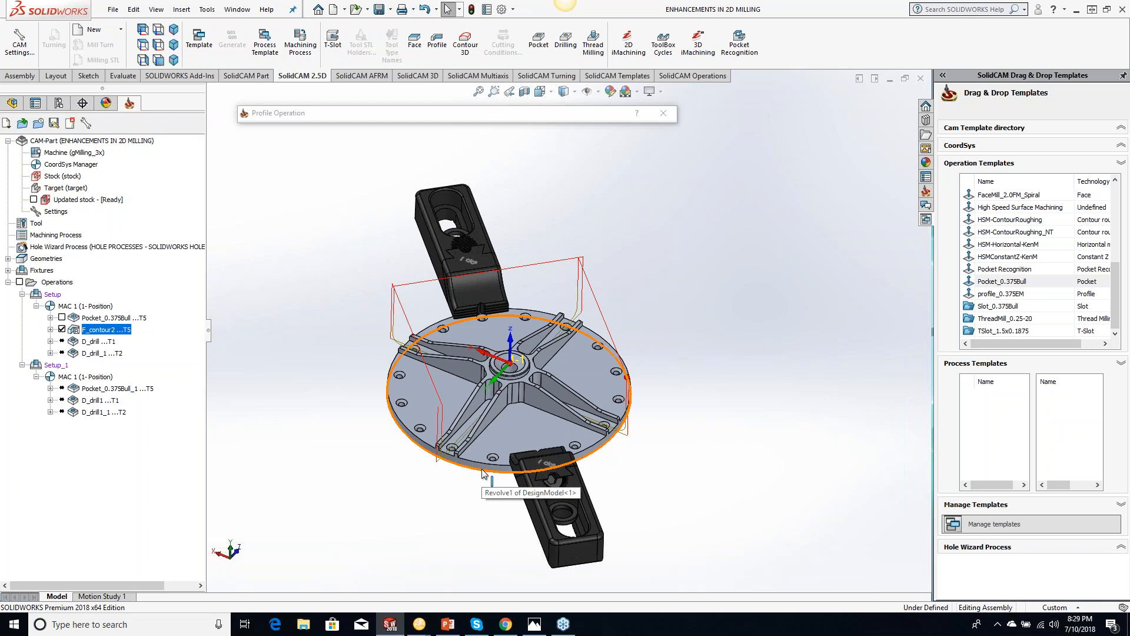
middle_click_drag(483, 474, 492, 473)
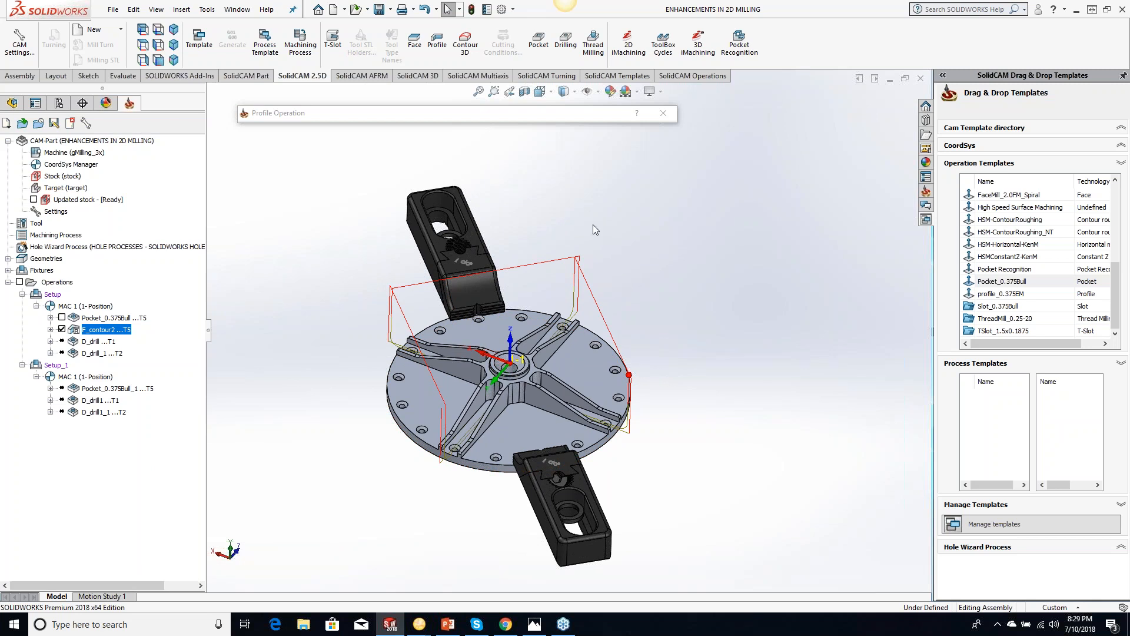
left_click(663, 113)
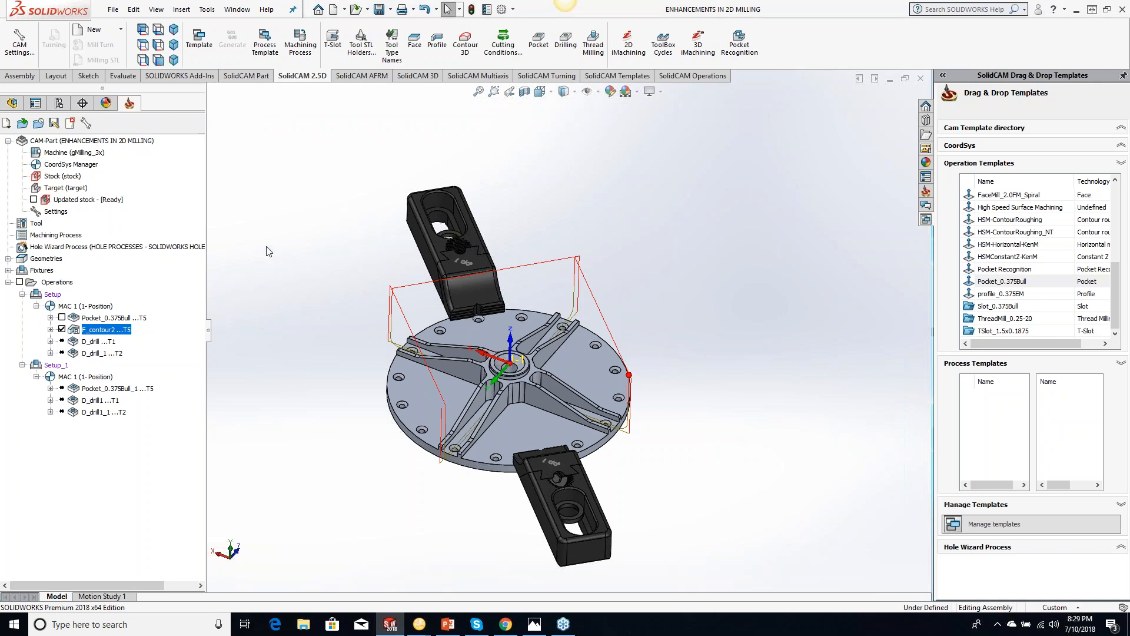
Close the ENHANCEMENTS IN 2D MILLING CAM-Part
right_click(110, 142)
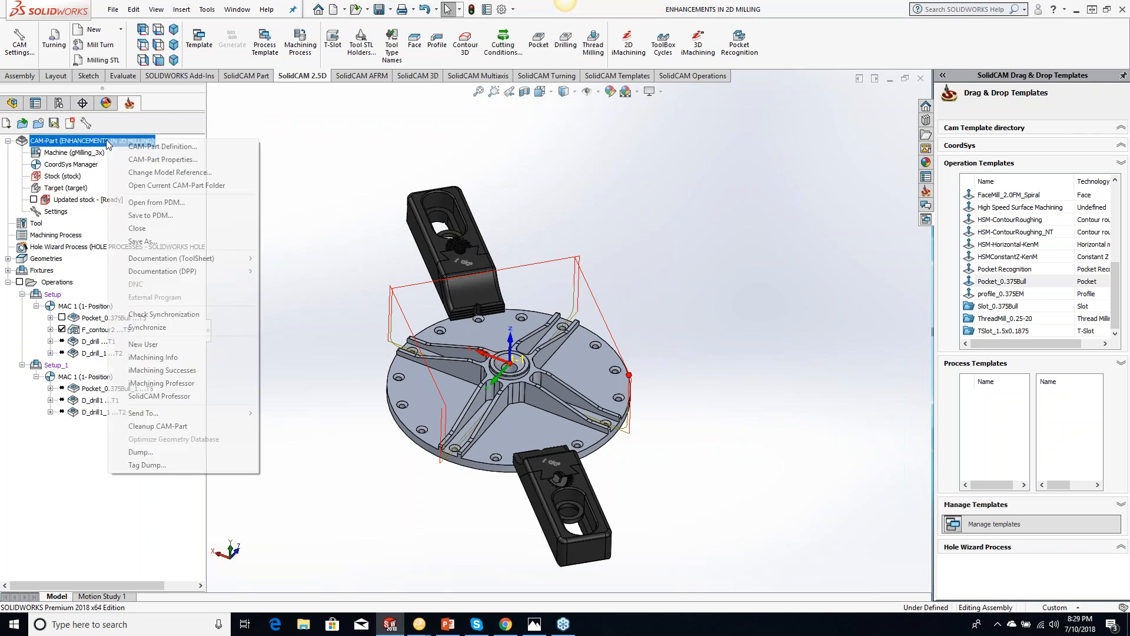
left_click(139, 228)
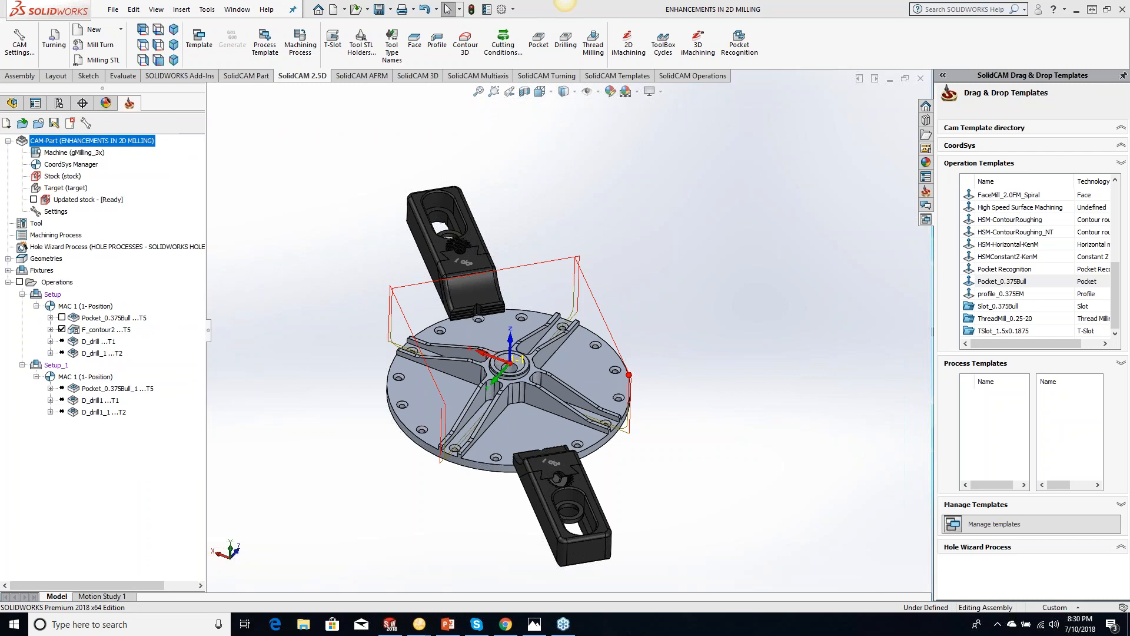
right_click(108, 143)
mouse_move(179, 418)
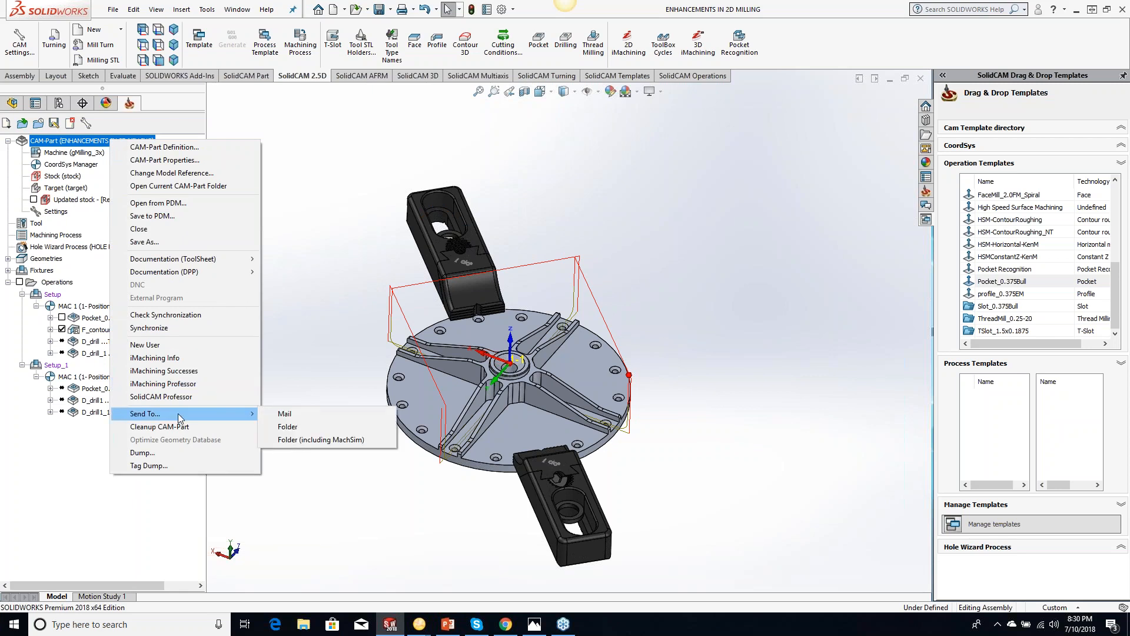
left_click(166, 235)
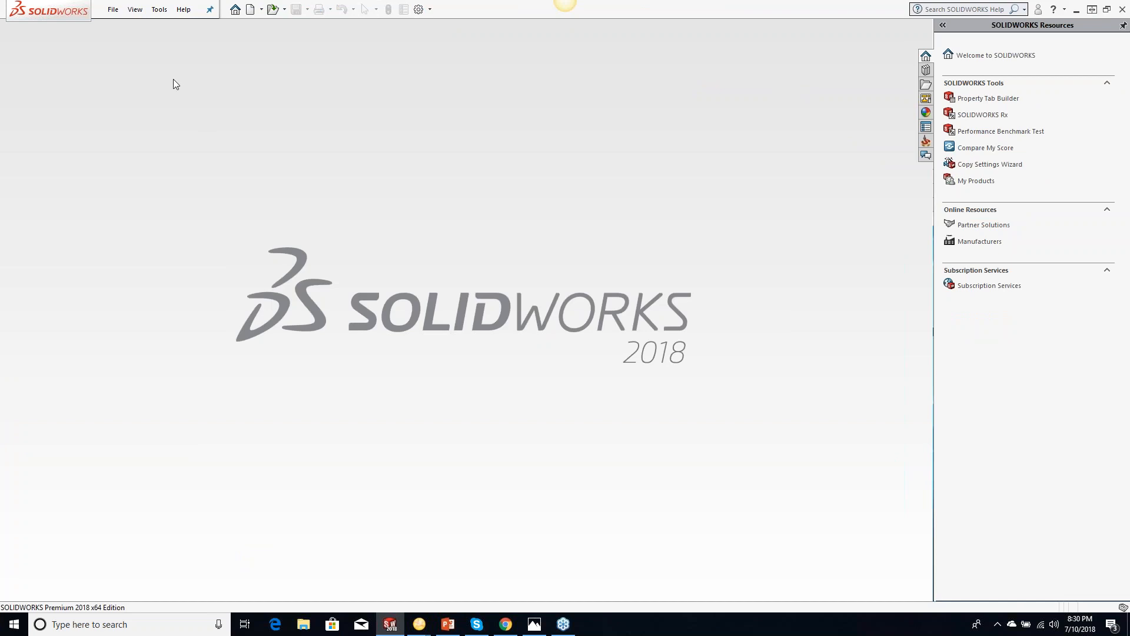
Open the recent CAM-Part PART1.prz from the Whats new 2018\2.5 folder
left_click(158, 9)
mouse_move(170, 57)
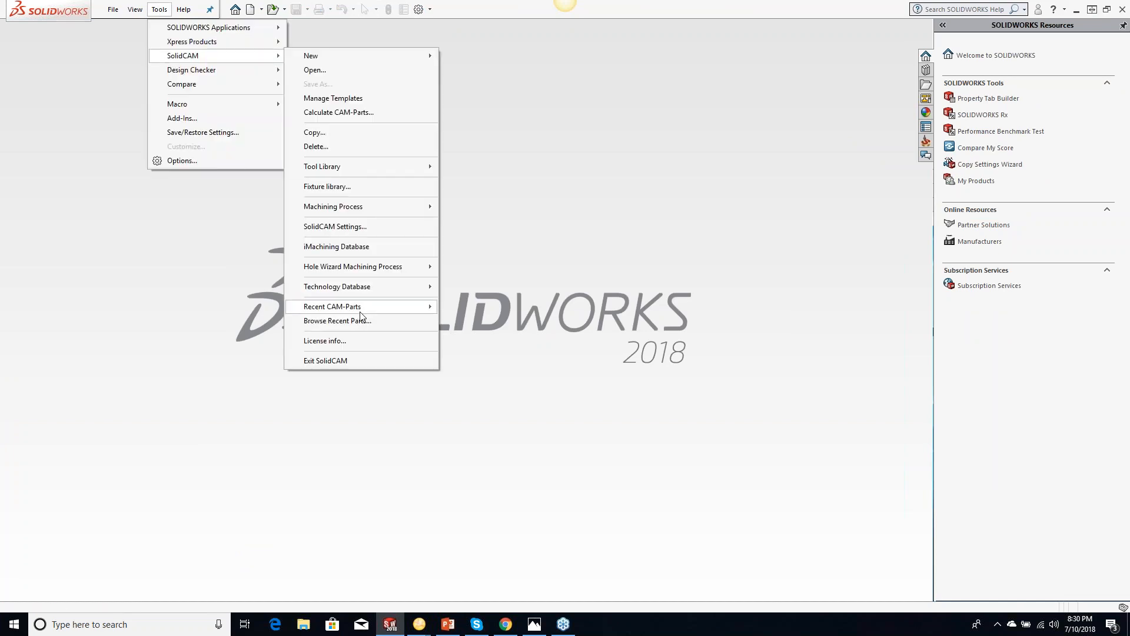
mouse_move(336, 306)
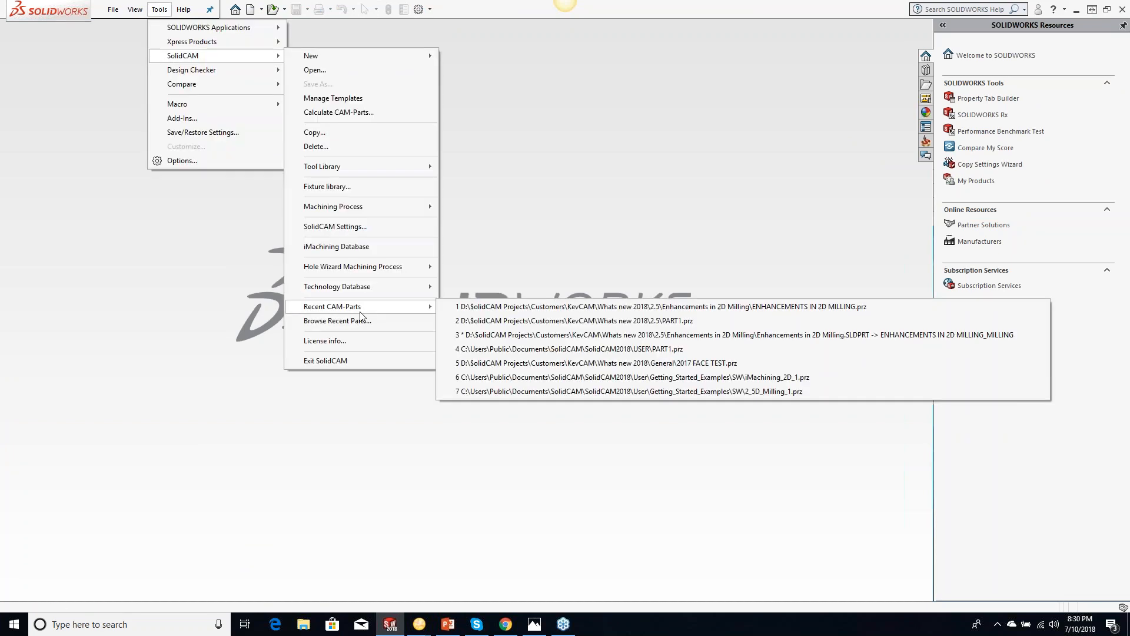
left_click(513, 321)
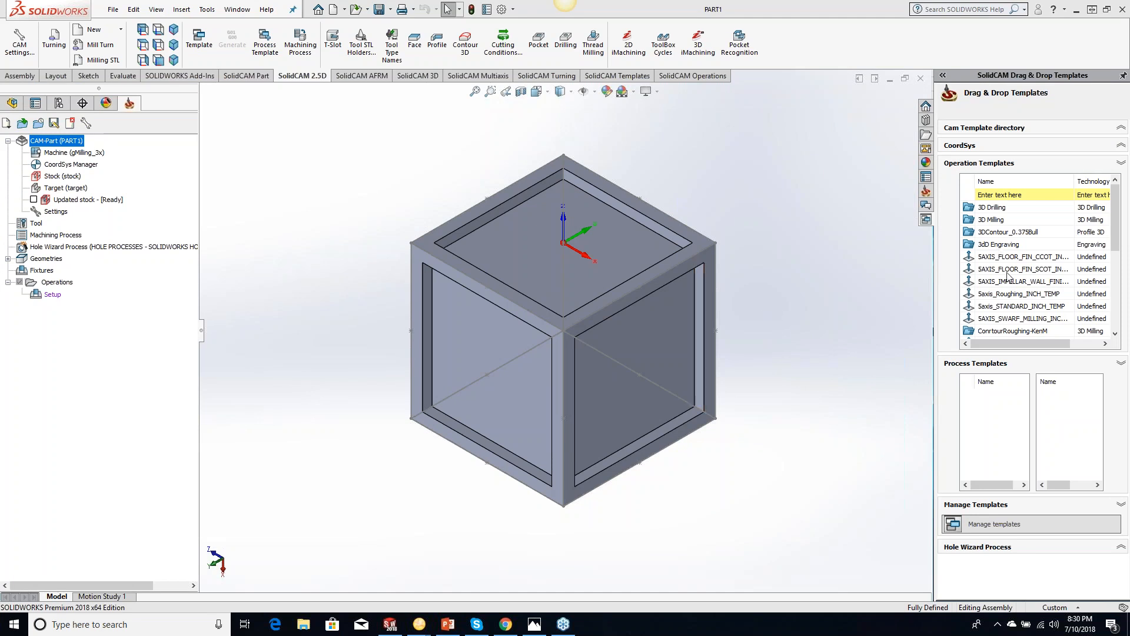
Create a pocket operation and define its geometry from the recessed pocket floor on the cube's upper side
left_click_drag(1024, 262, 642, 244)
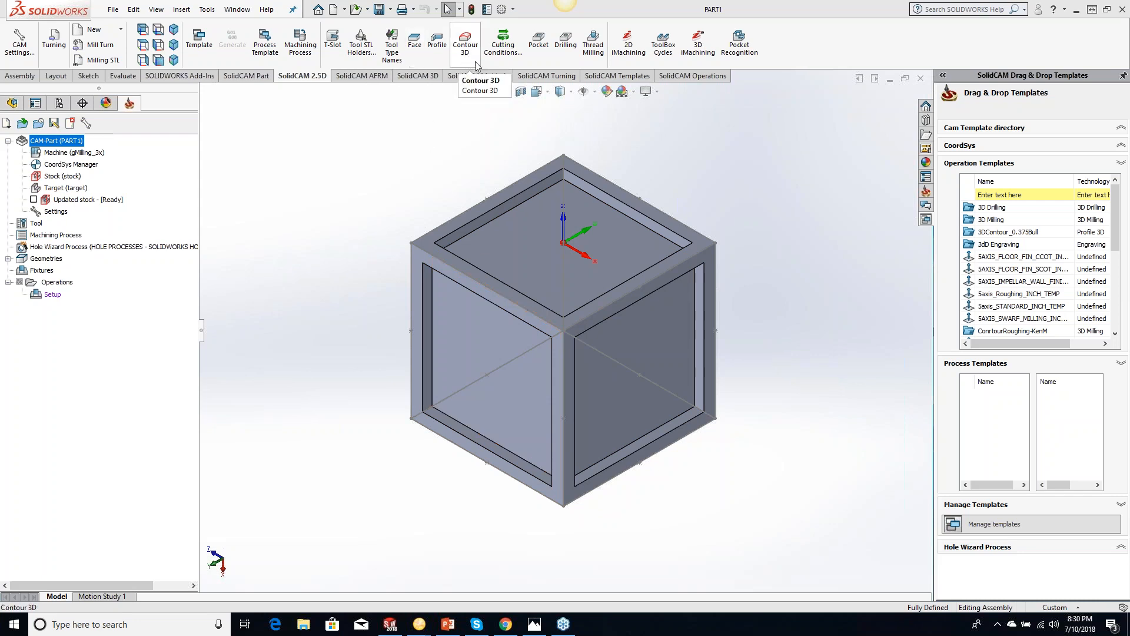
left_click(538, 50)
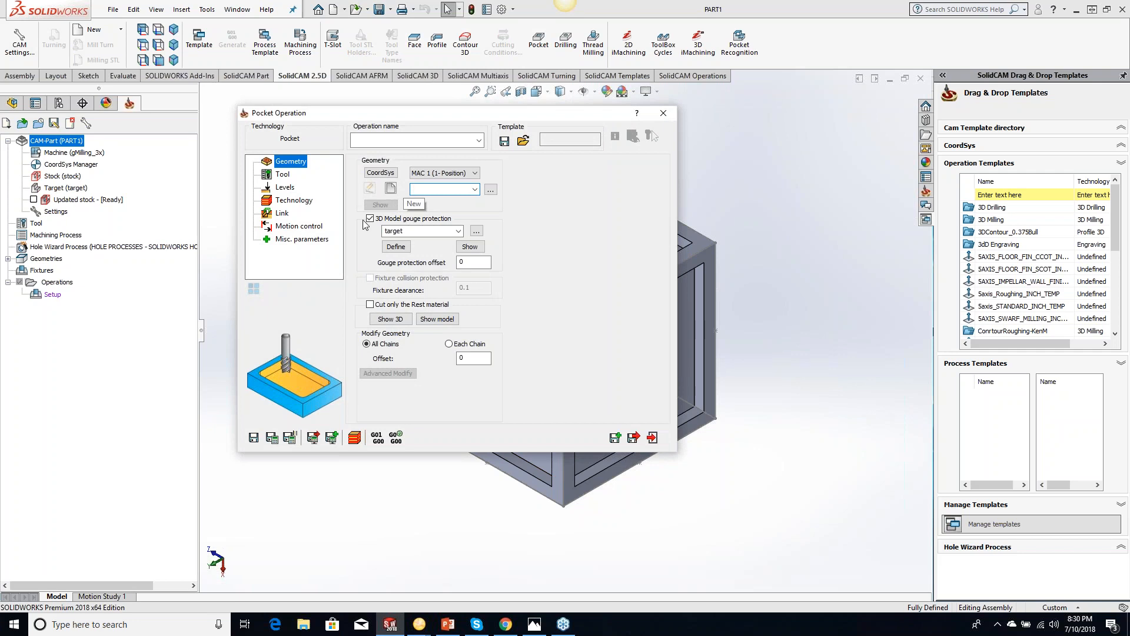
left_click(390, 188)
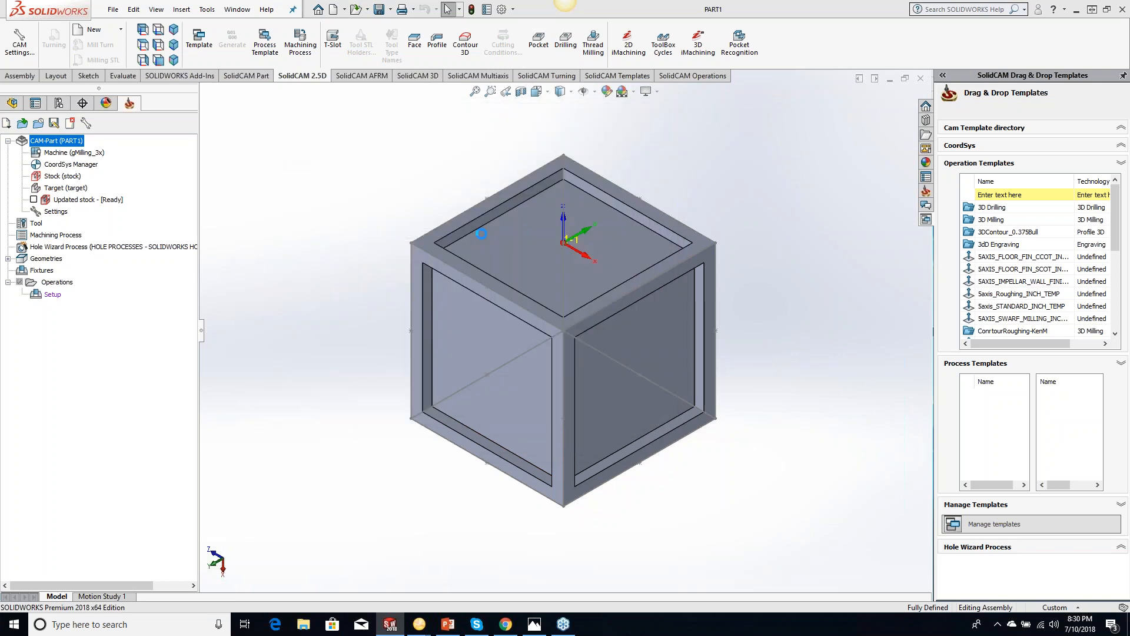
left_click(519, 245)
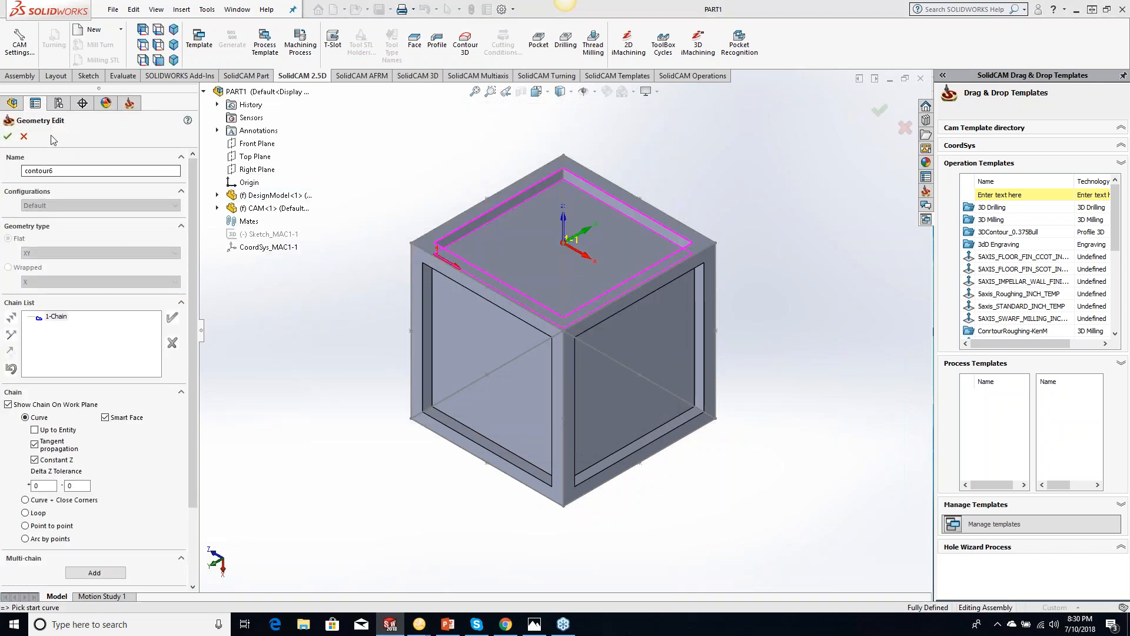
left_click(7, 136)
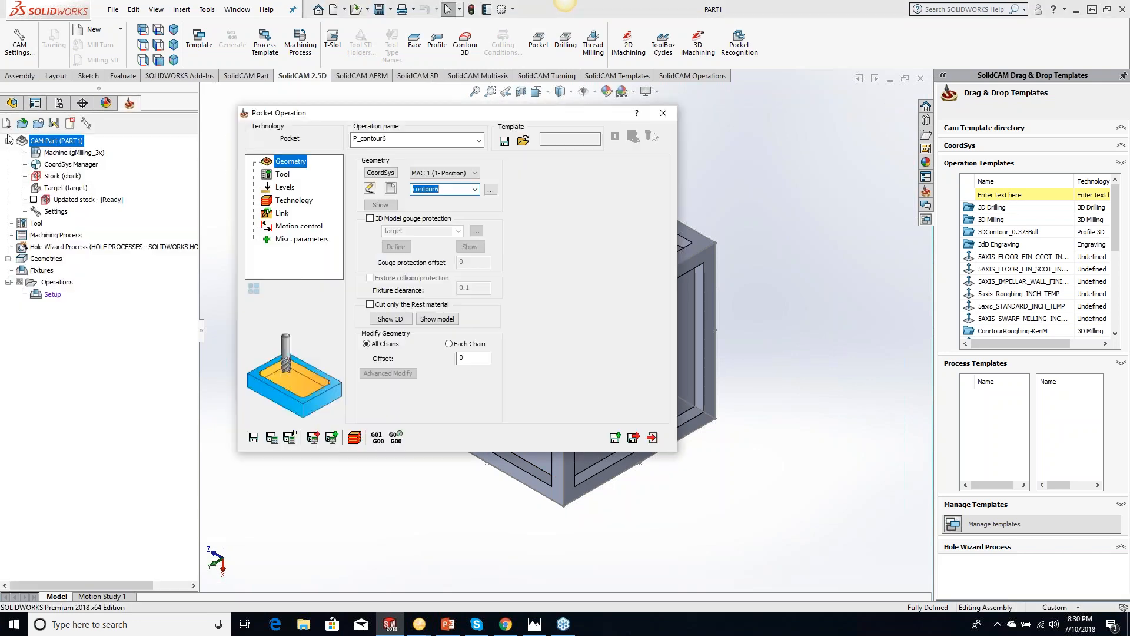
Assign the 3/8" x 0.02 Bull Nose Cutter to the pocket operation
left_click(282, 175)
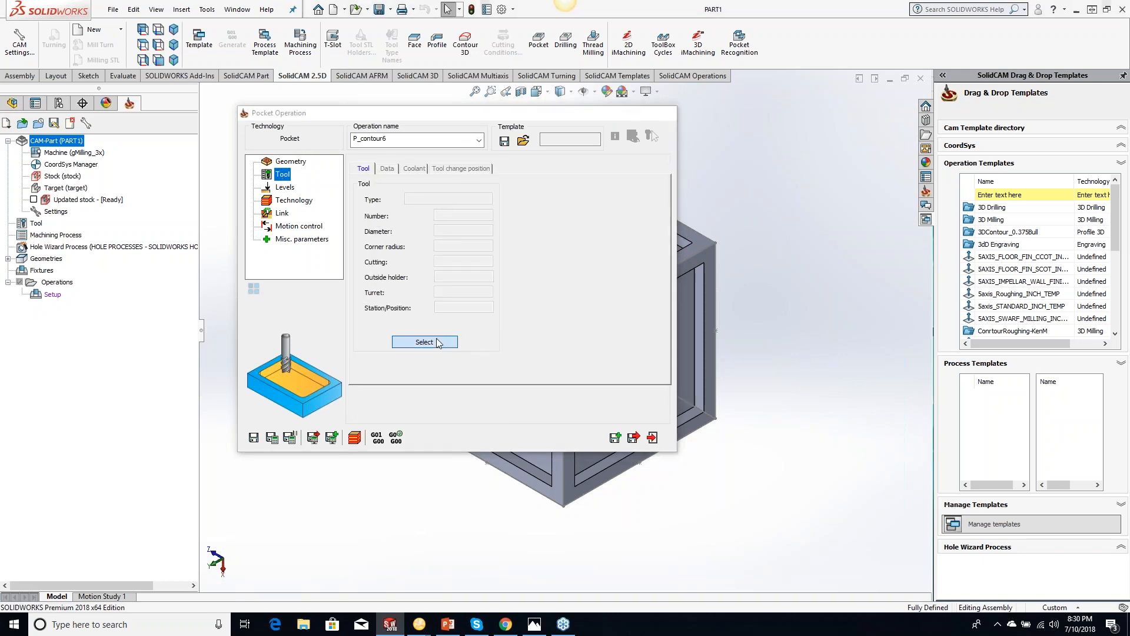
left_click(436, 340)
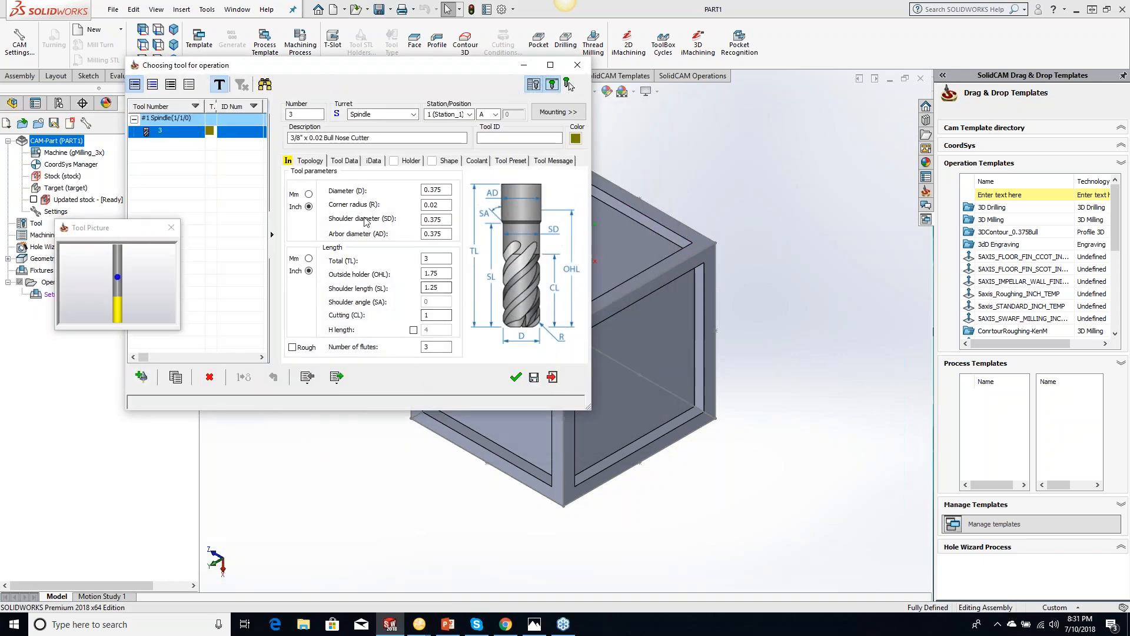
left_click(515, 377)
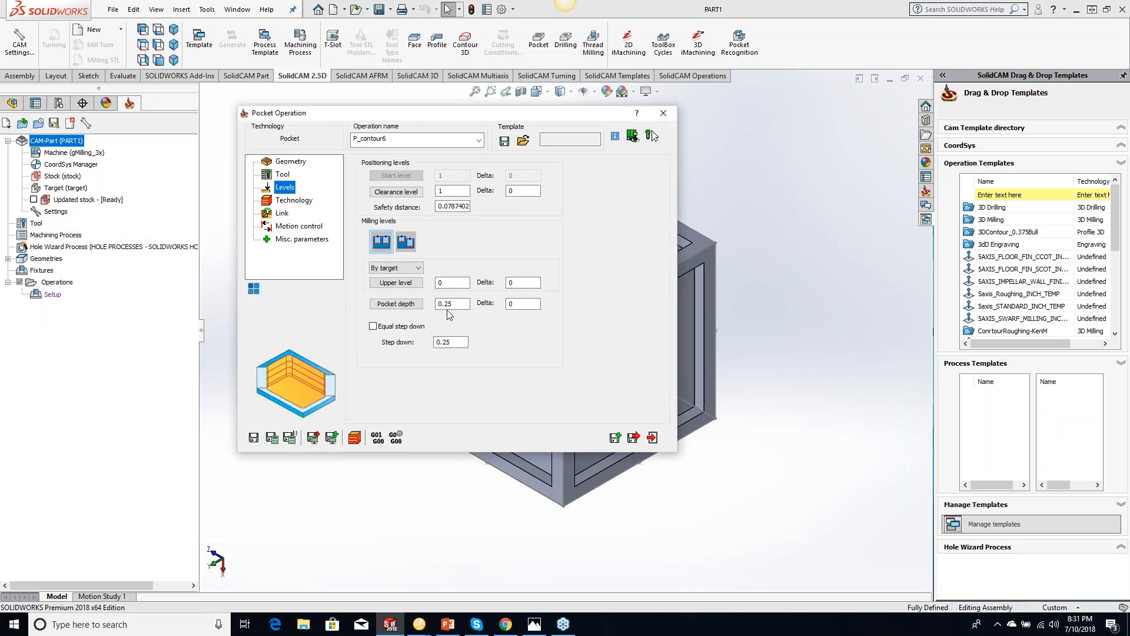
Define the pocket's upper level from the cube's upper rim face and its depth from the recessed floor
left_click_drag(449, 116, 290, 91)
left_click(236, 257)
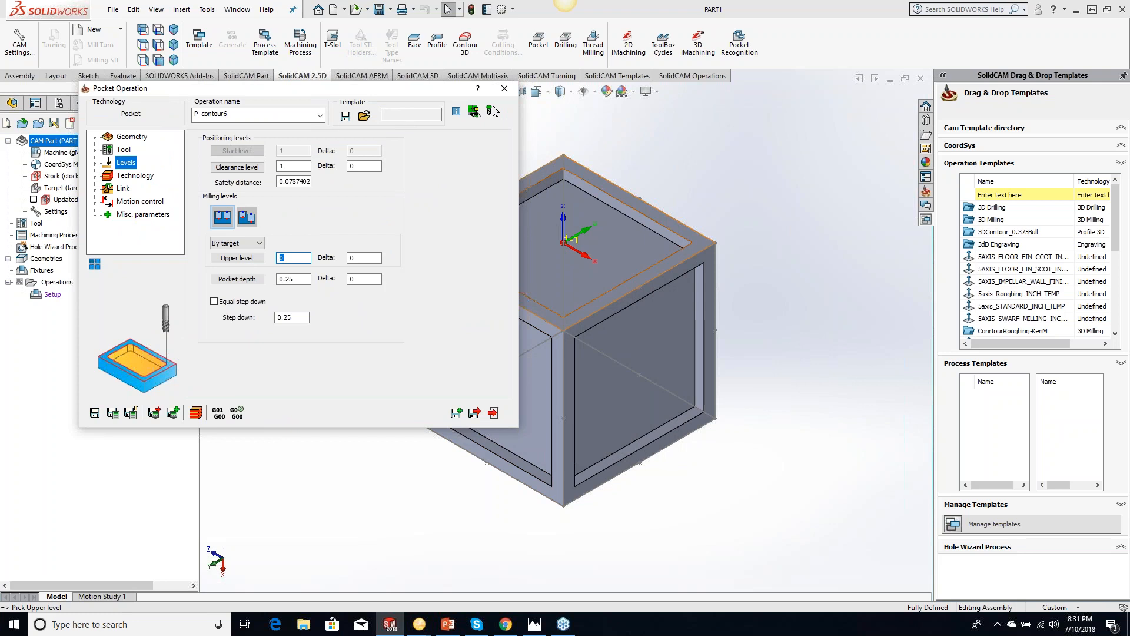
left_click(671, 231)
left_click(629, 248)
Enable wall and floor finishing for the pocket operation, and save and calculate it
left_click(139, 176)
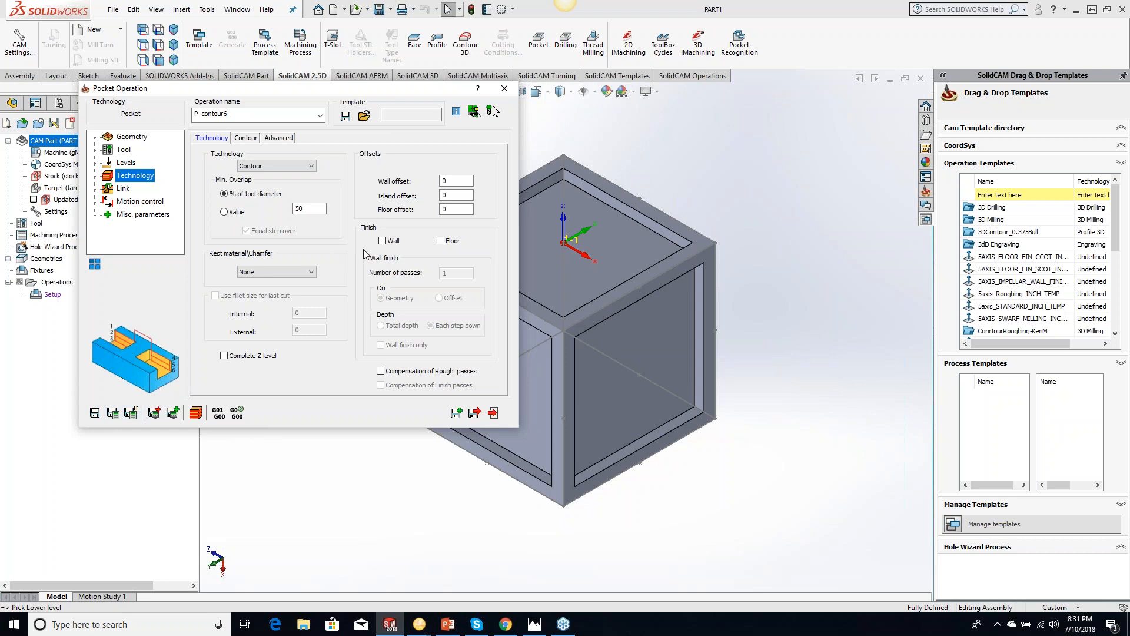
left_click(382, 241)
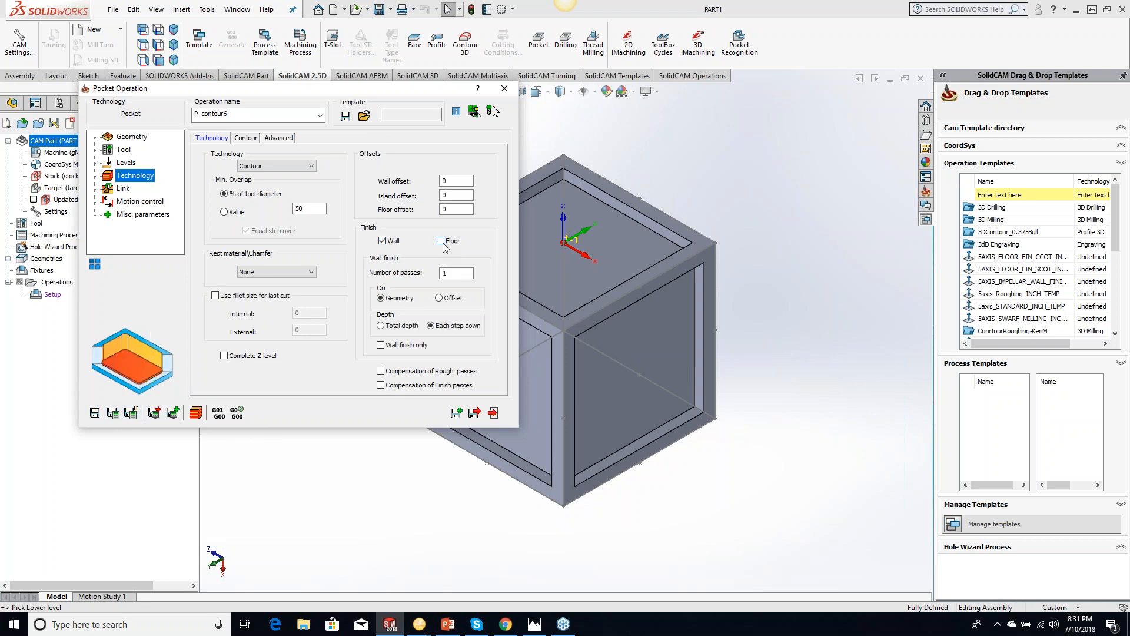
left_click(441, 241)
left_click(114, 413)
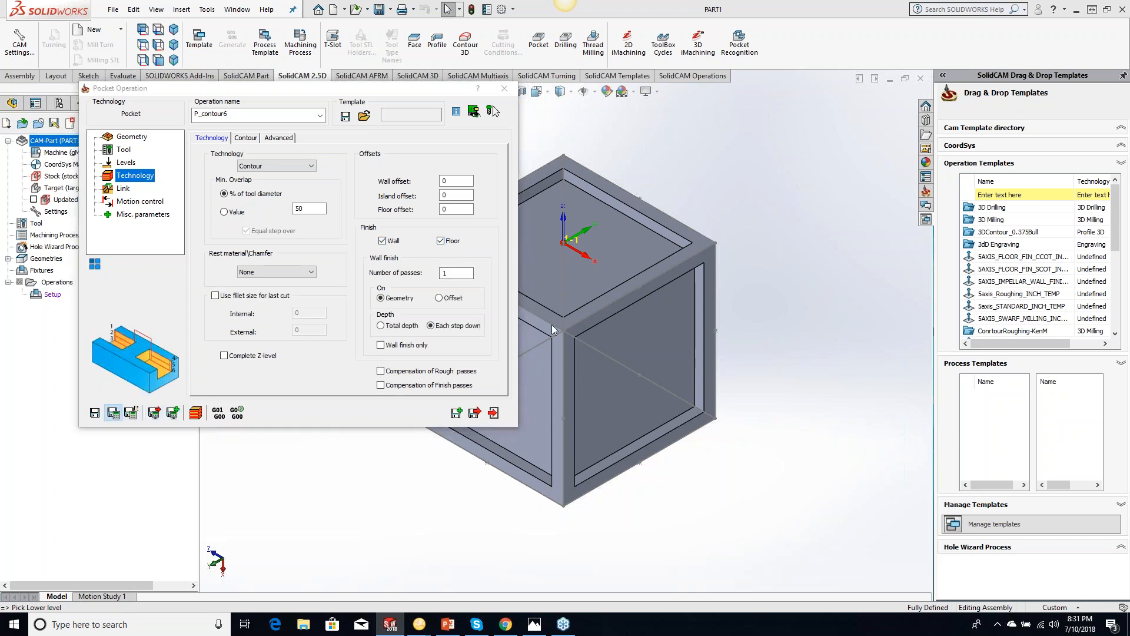
Set the pocket operation's floor and wall offsets to 0.01, save and calculate it, and close the operation
left_click(552, 326)
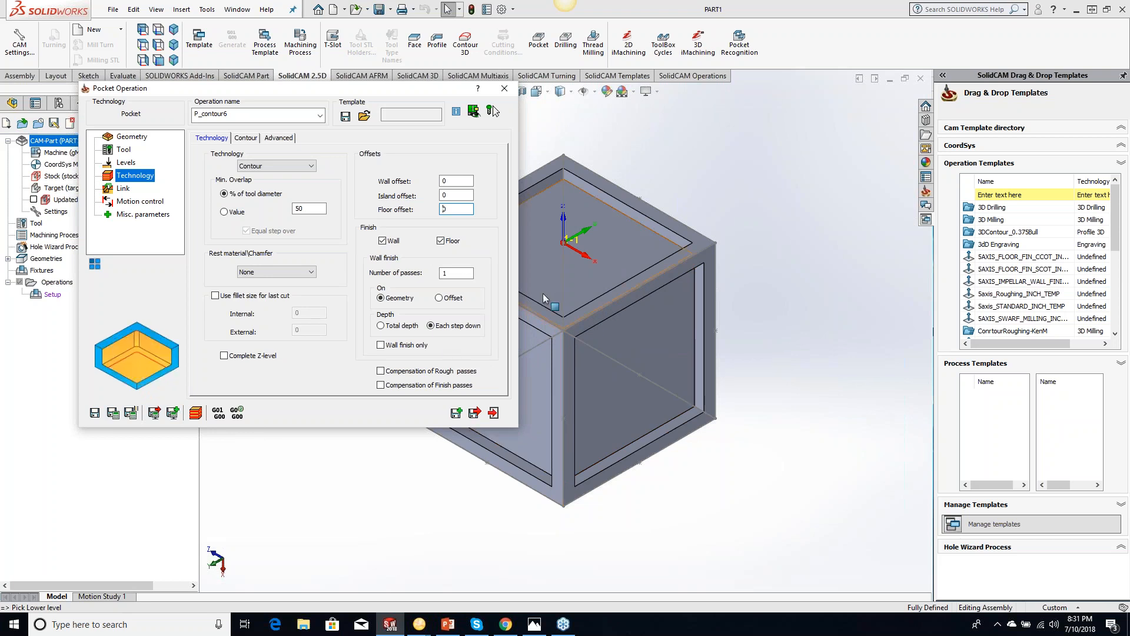
type(".01")
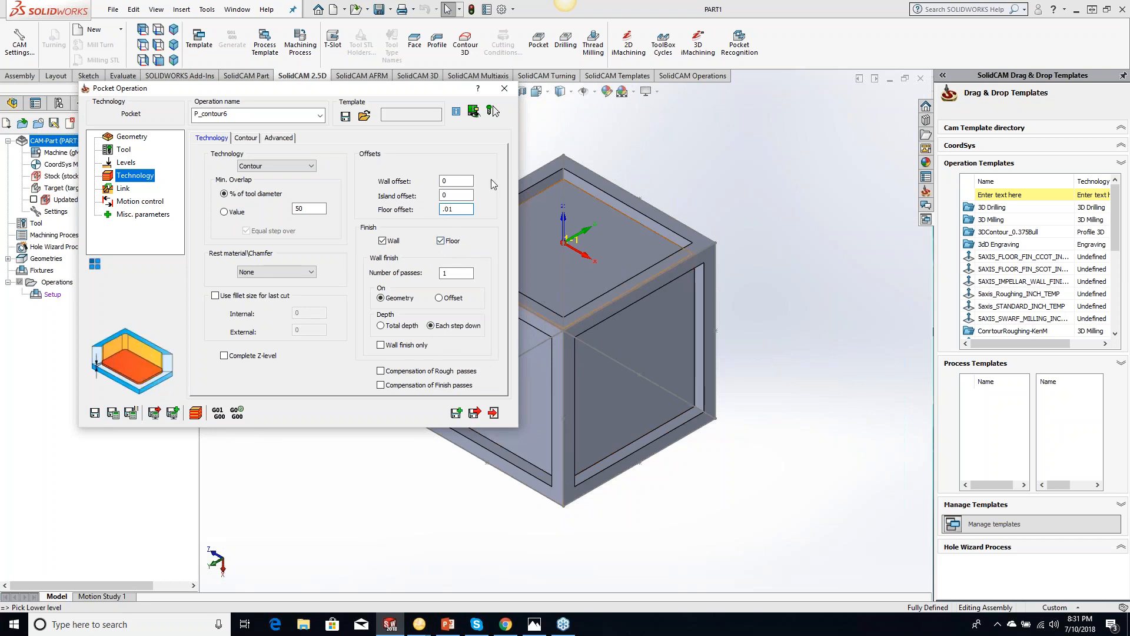
left_click(453, 179)
left_click_drag(451, 181, 434, 180)
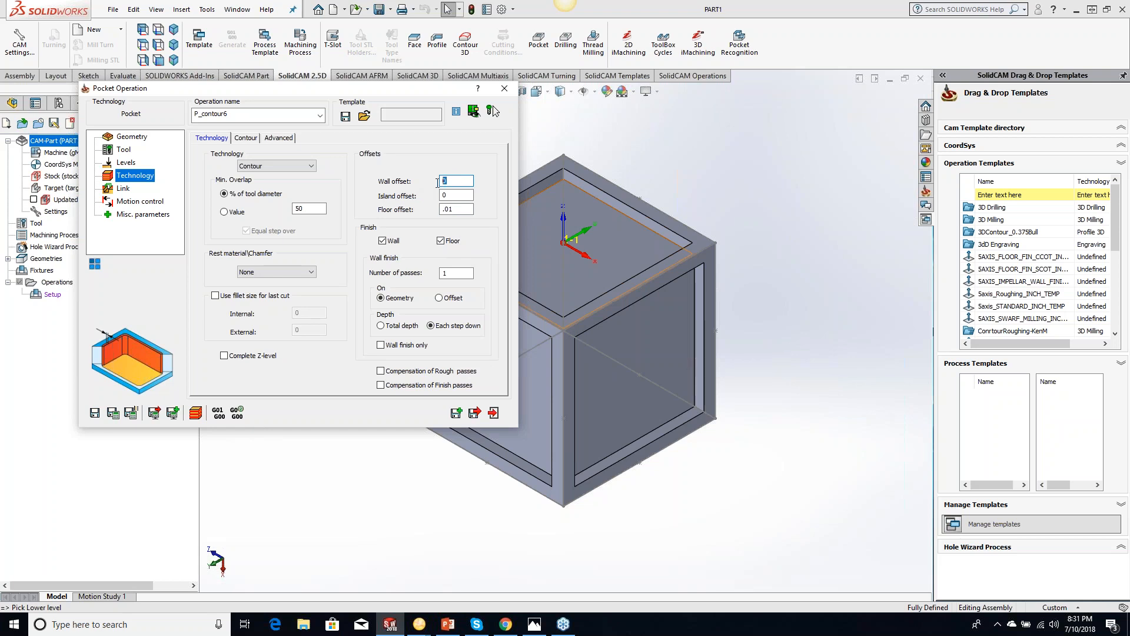
type(".01")
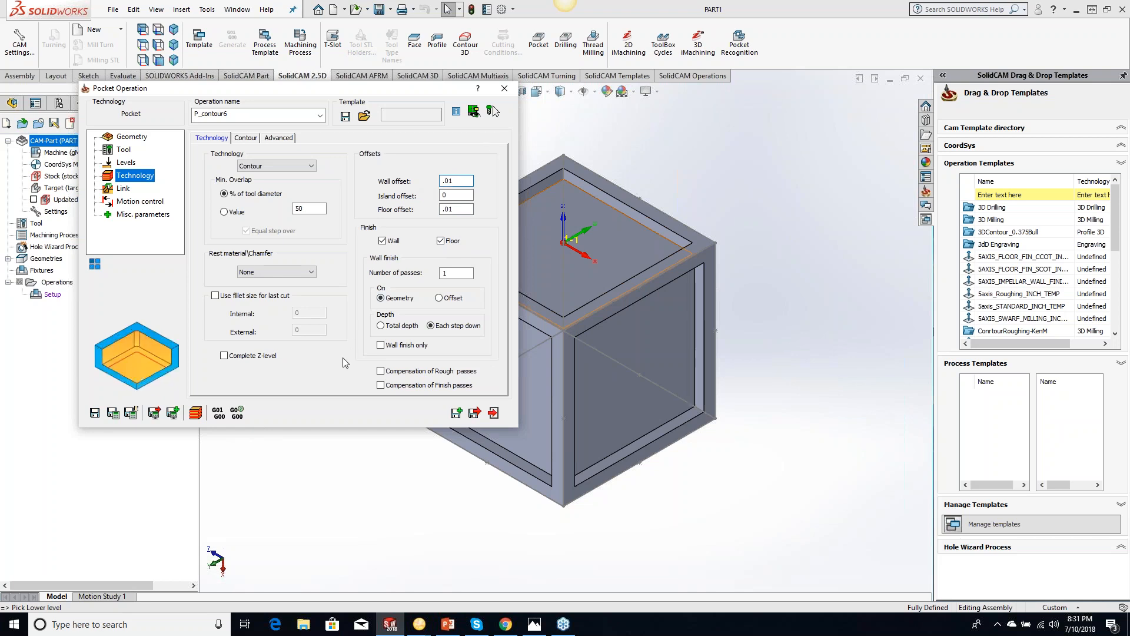
left_click(113, 412)
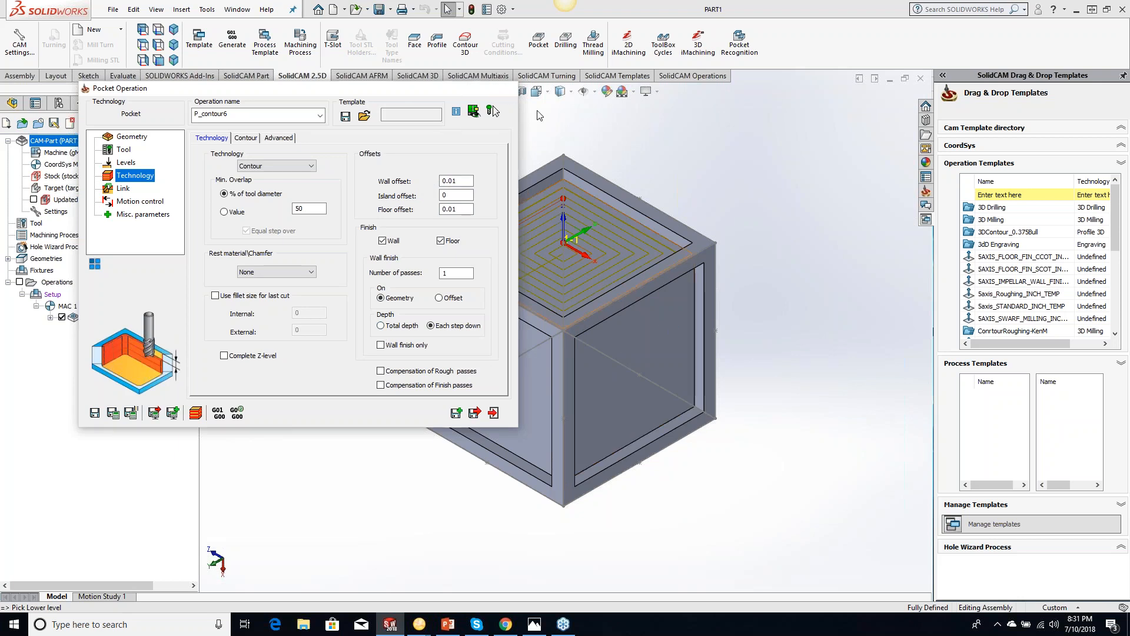
left_click(504, 88)
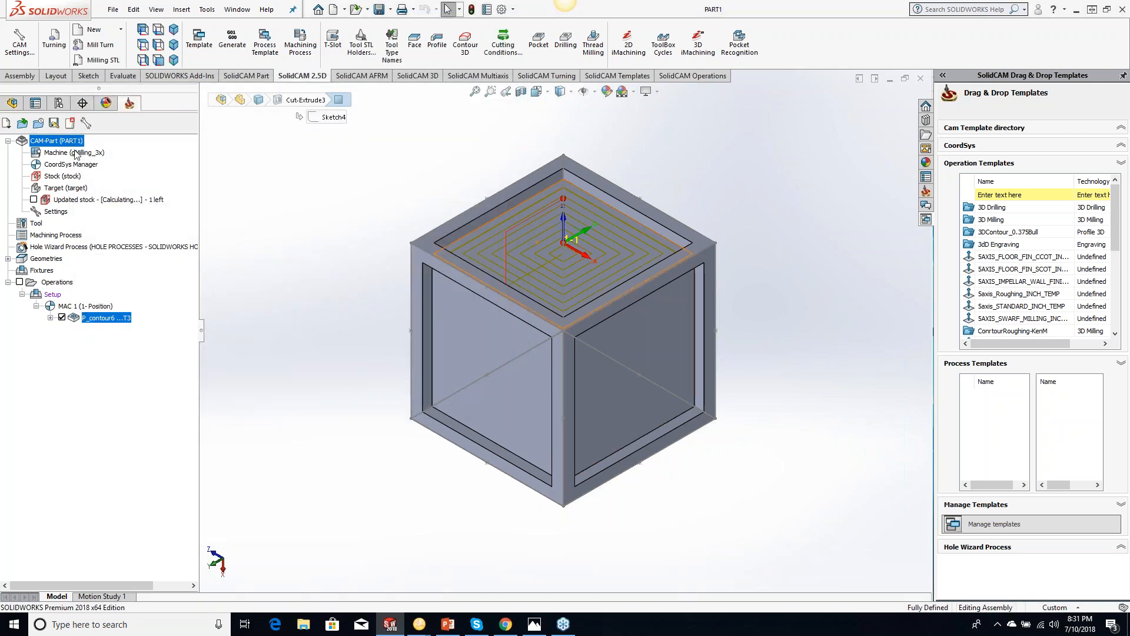
Delete the MAC 2 and MAC 3 coordinate systems in the CoordSys Manager, keeping only MAC 1
left_click(58, 168)
double_click(57, 167)
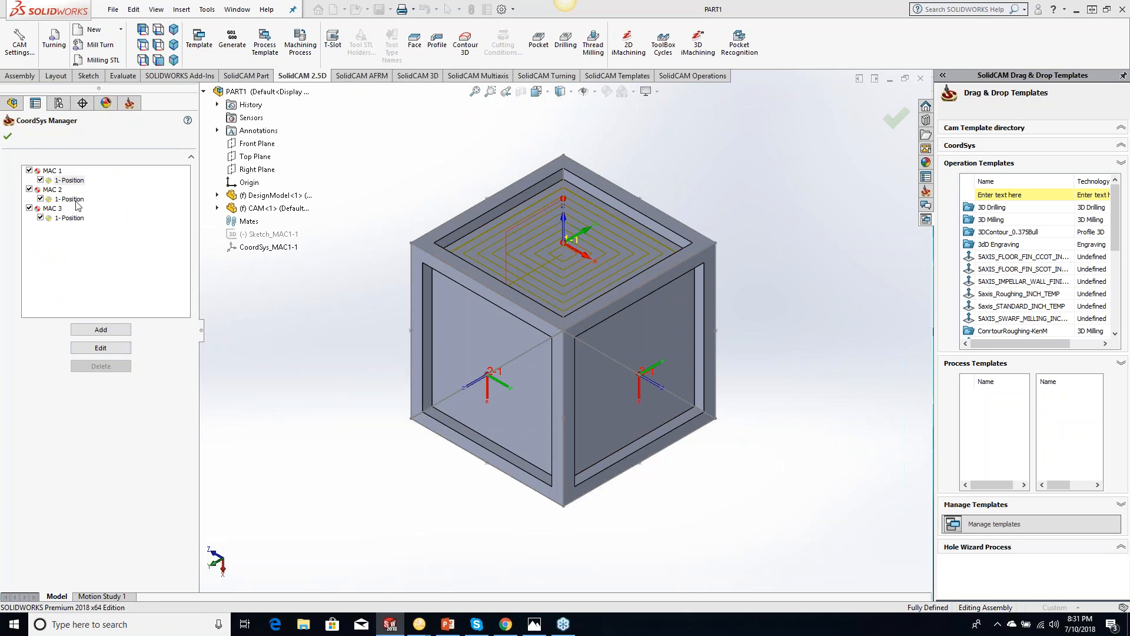
right_click(47, 189)
left_click(62, 209)
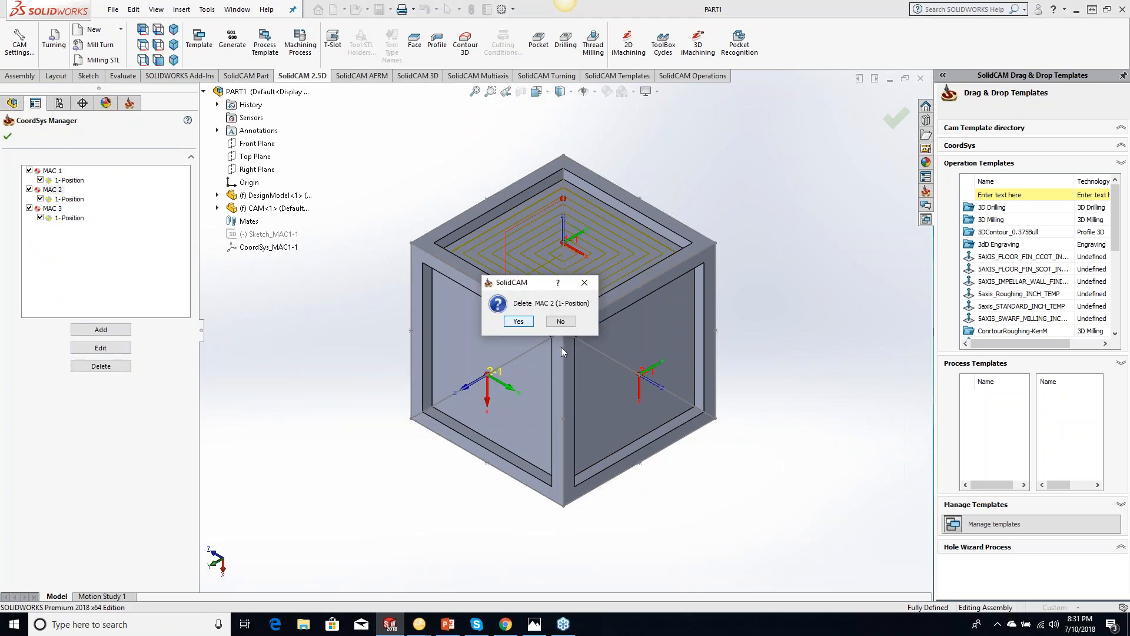
left_click(518, 323)
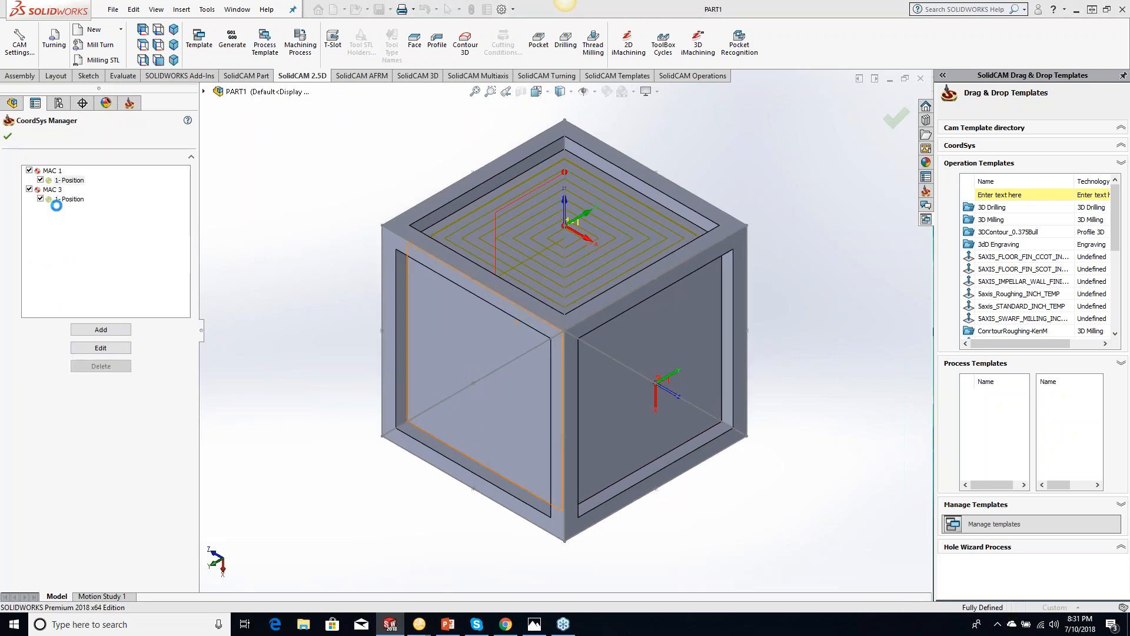
right_click(51, 189)
left_click(69, 209)
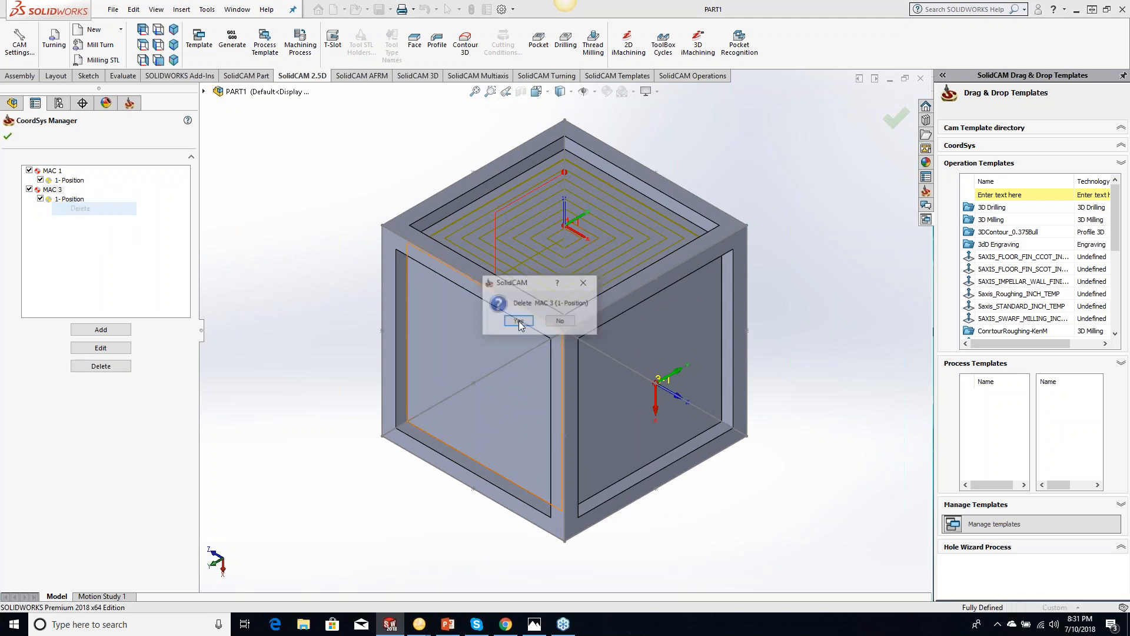
left_click(518, 325)
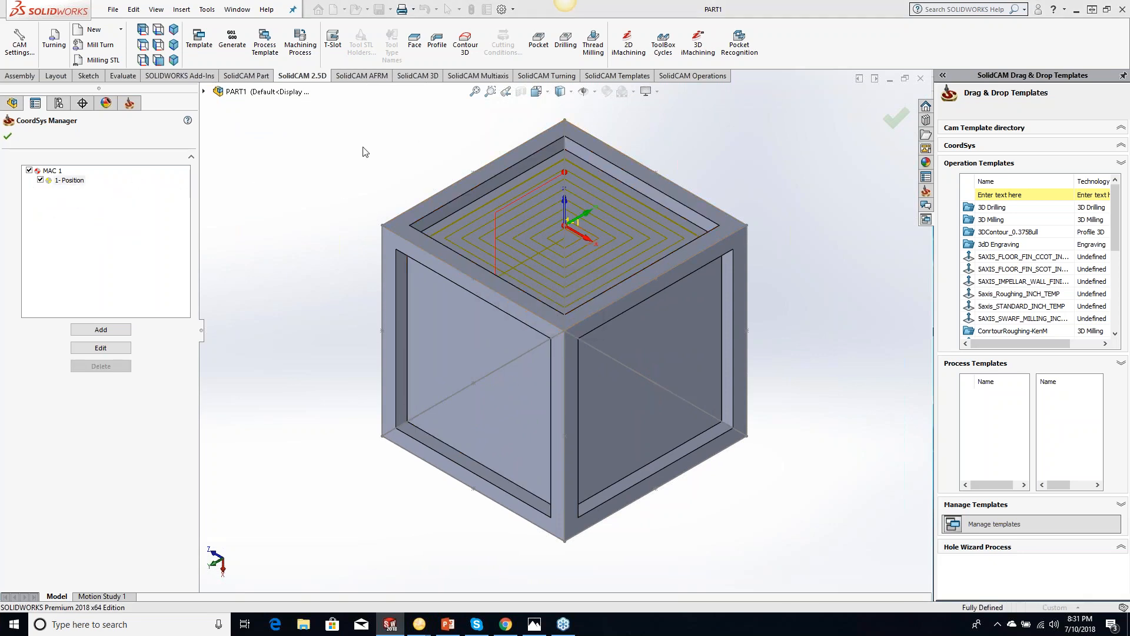
left_click(9, 138)
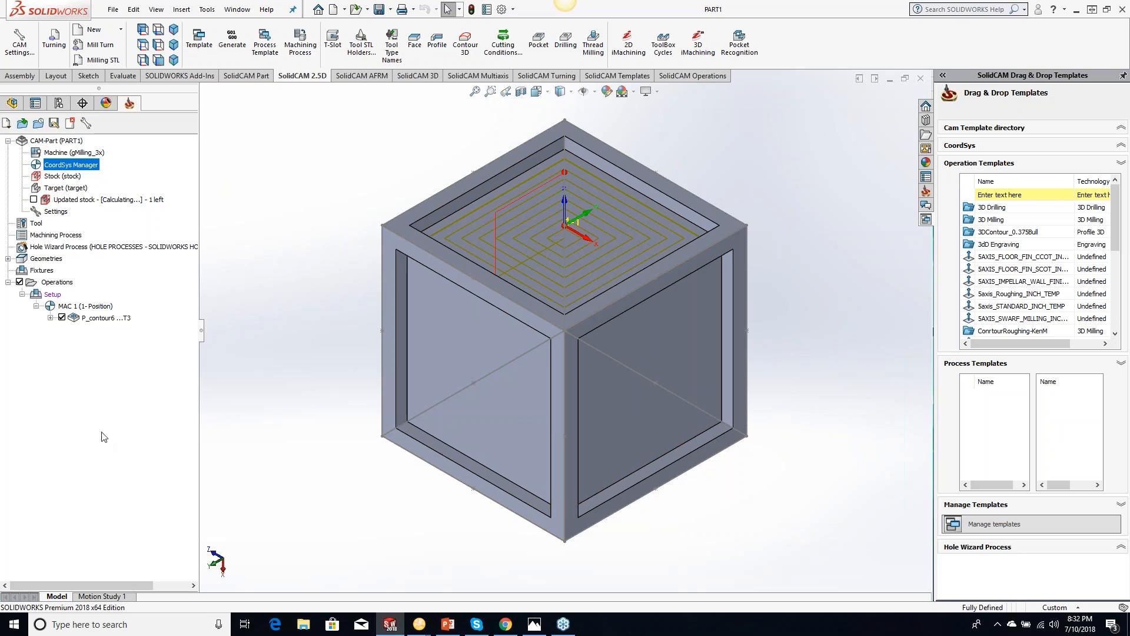
Copy the P_contour6 pocket operation onto the recessed floor of the cube's front-left side, creating a coordinate system there
left_click(95, 319)
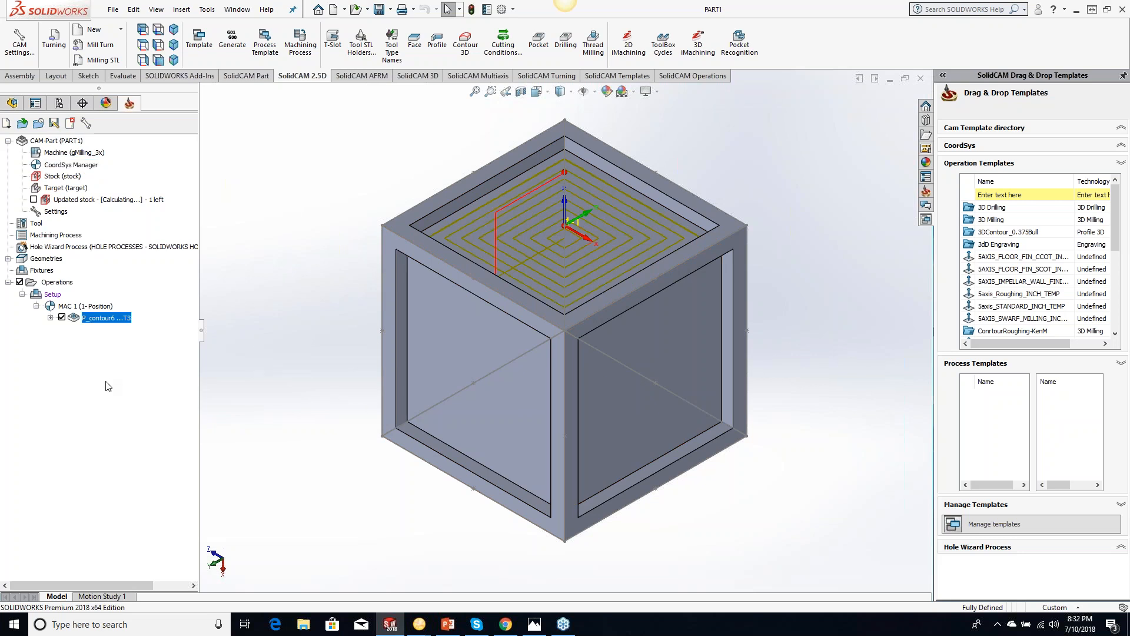
left_click_drag(108, 320, 462, 378)
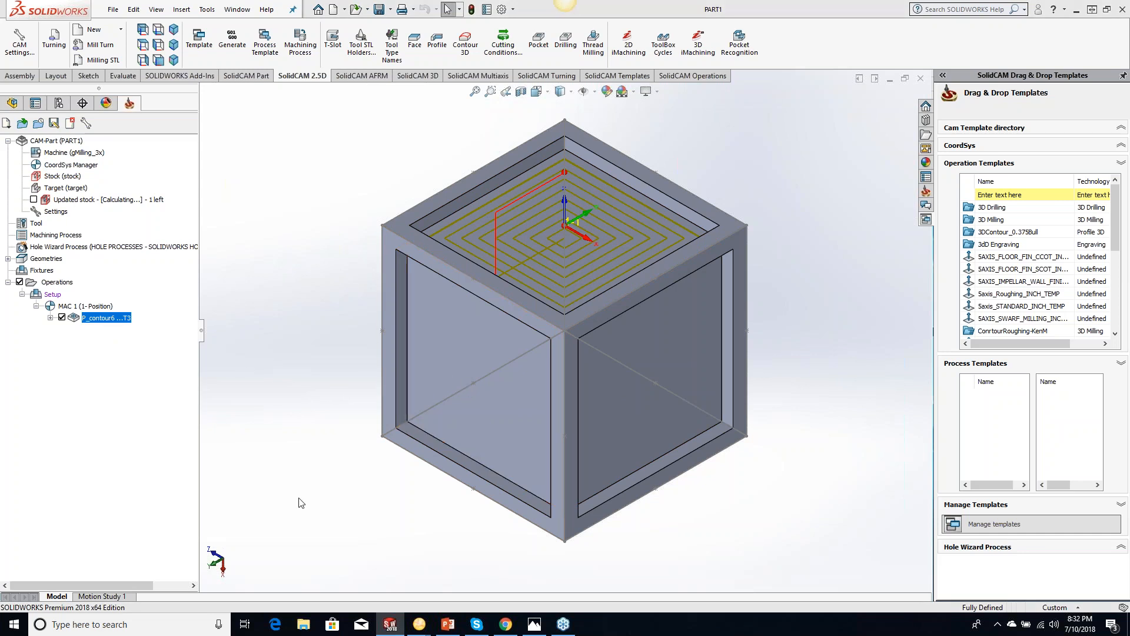
left_click_drag(106, 318, 430, 366)
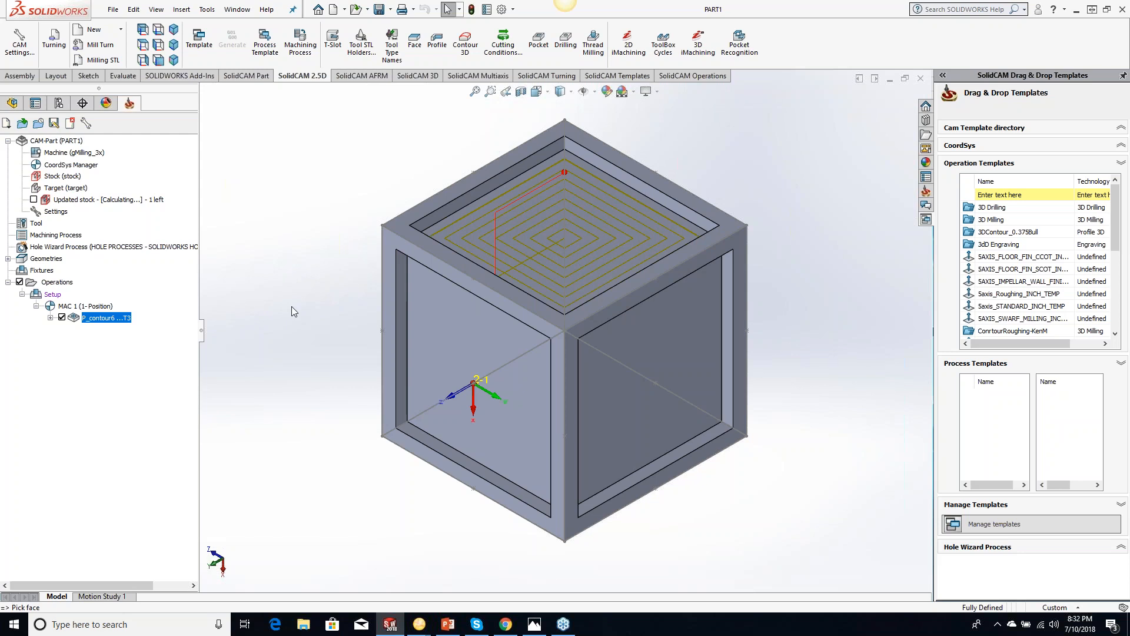
double_click(98, 319)
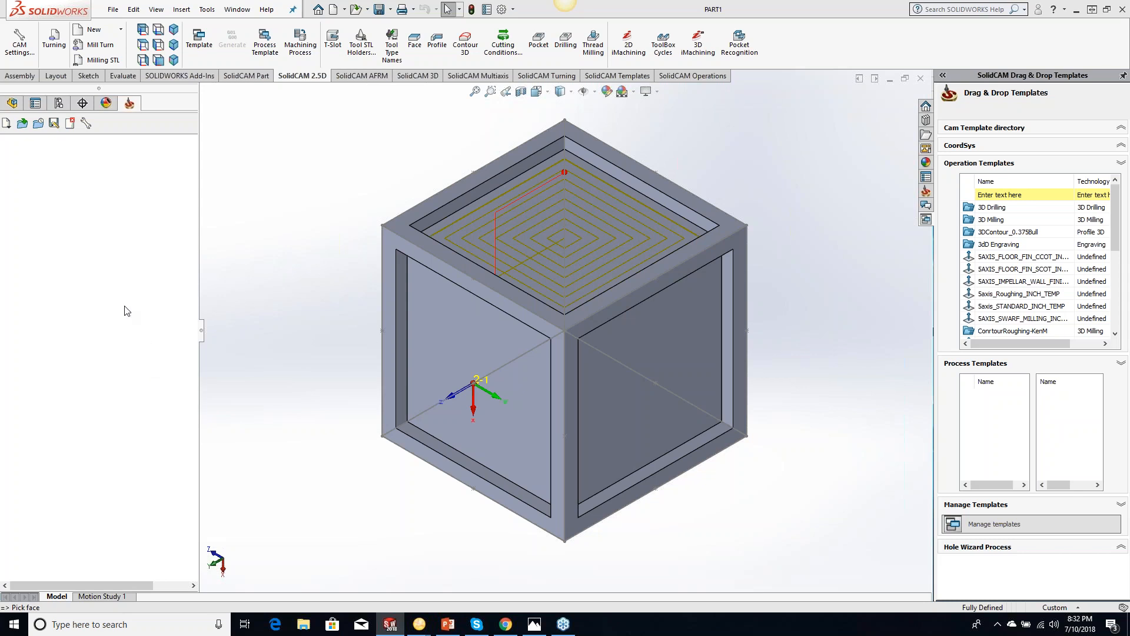
left_click(1006, 196)
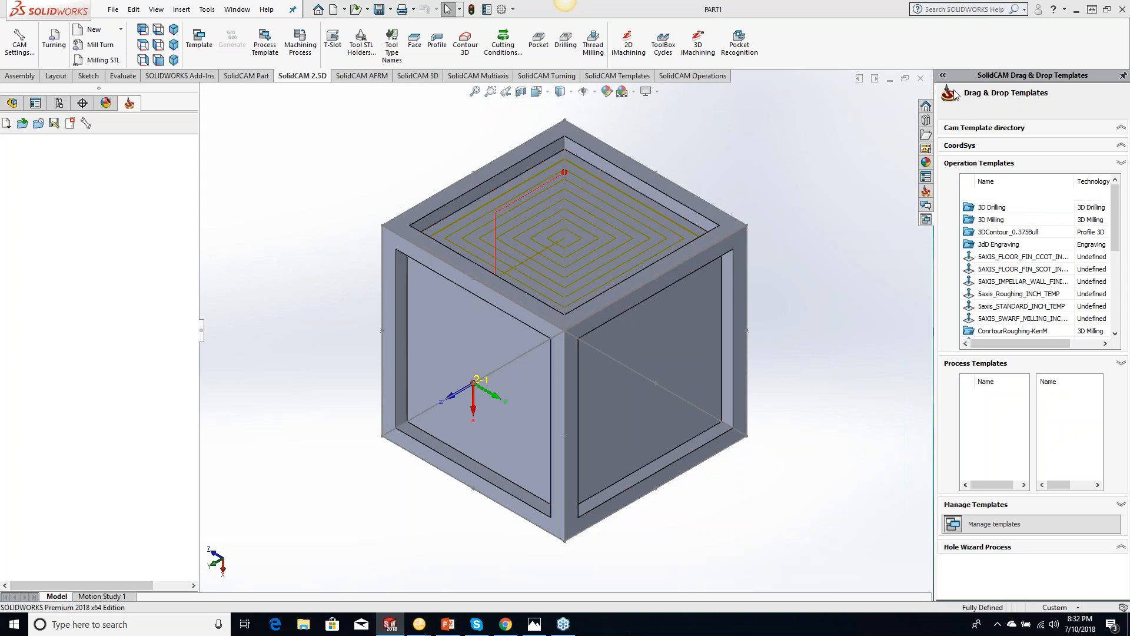
left_click(921, 79)
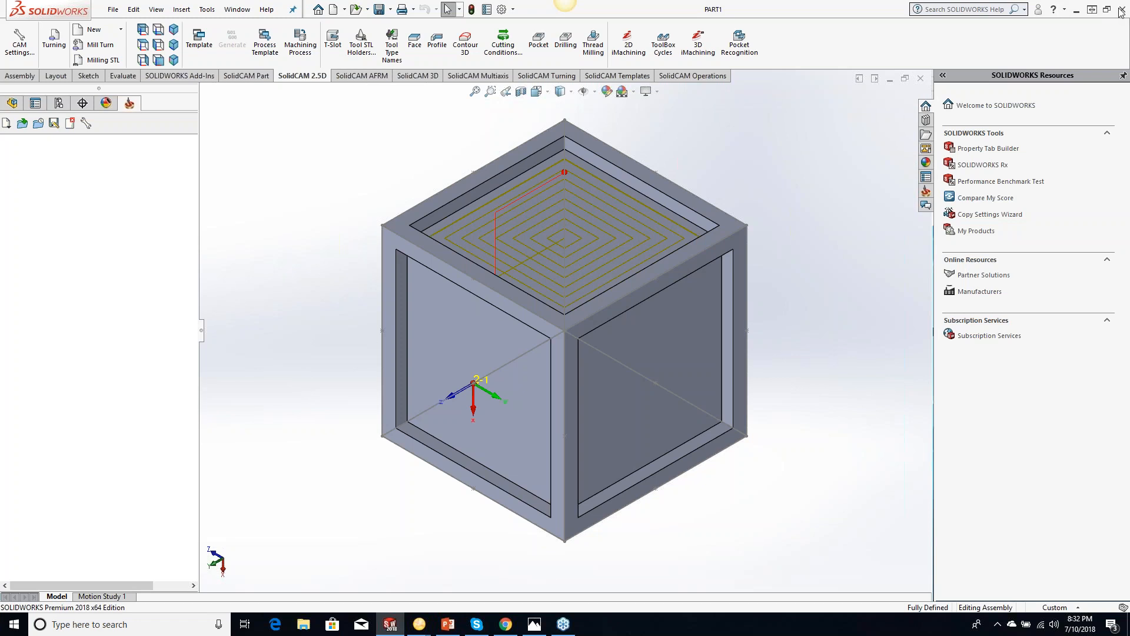
End the Solidcam task in Task Manager and relaunch SOLIDWORKS 2018
right_click(609, 632)
left_click(638, 575)
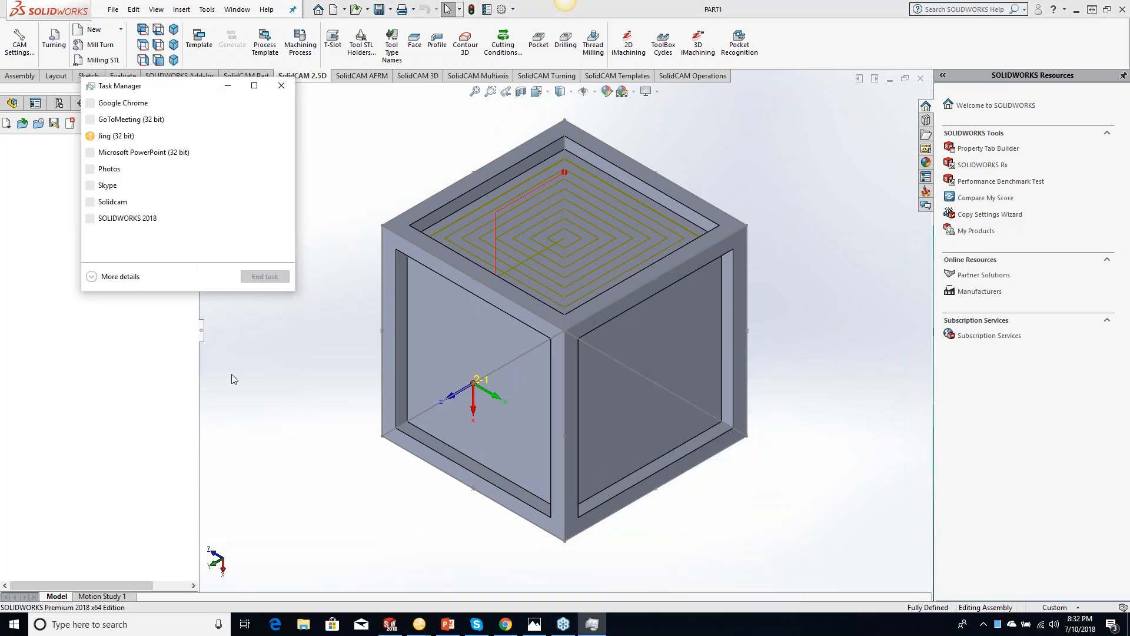
right_click(117, 204)
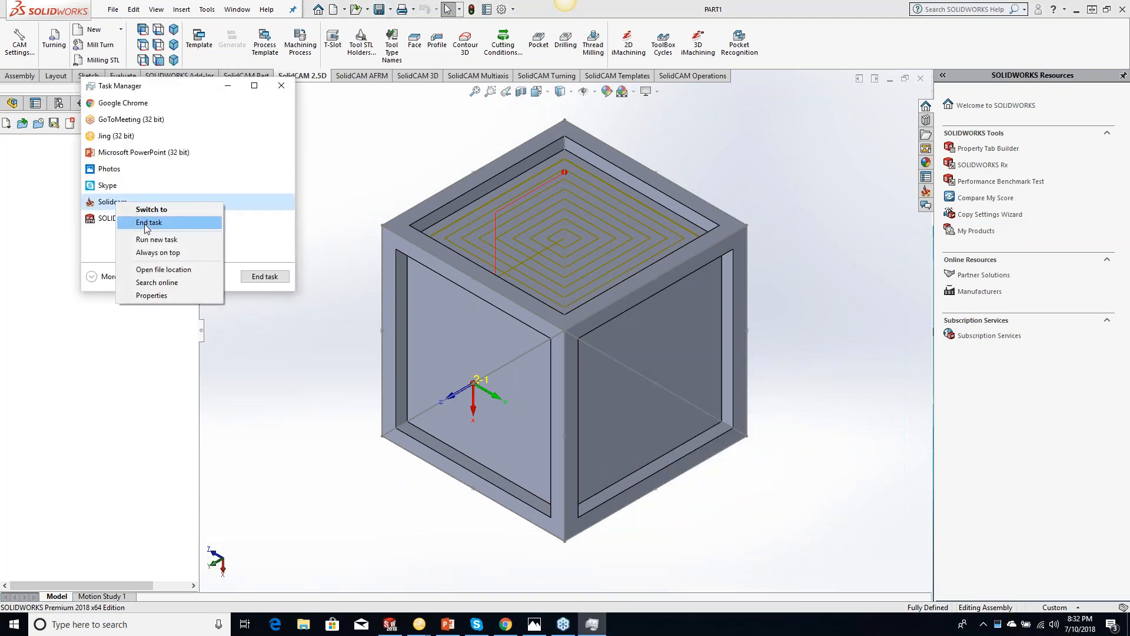
left_click(149, 223)
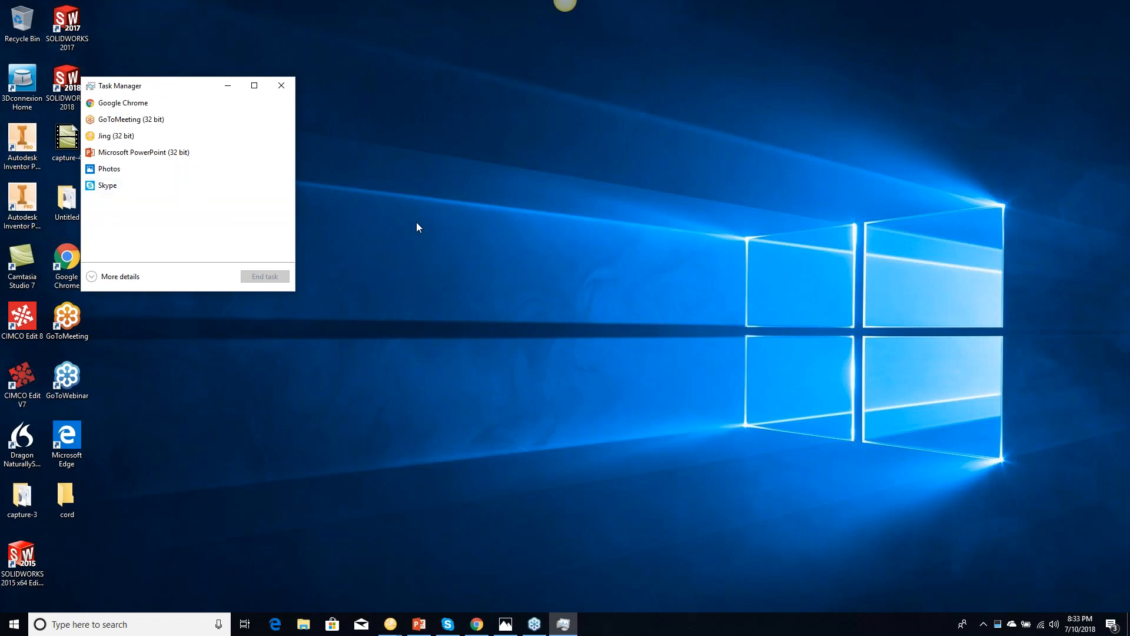
left_click(281, 85)
double_click(82, 89)
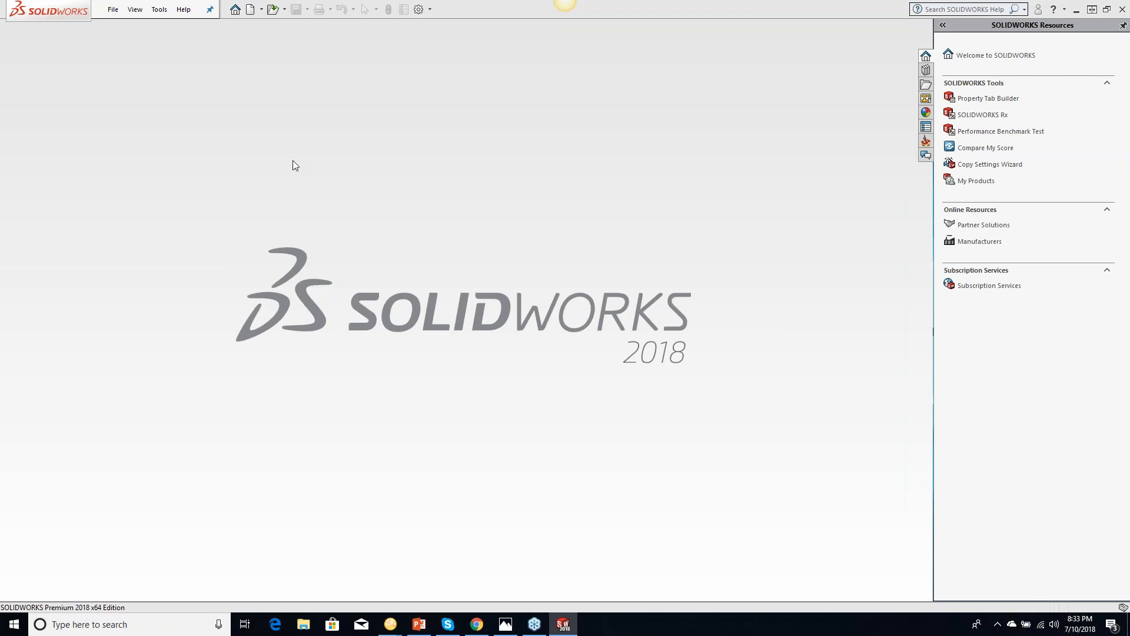
left_click(159, 9)
mouse_move(177, 54)
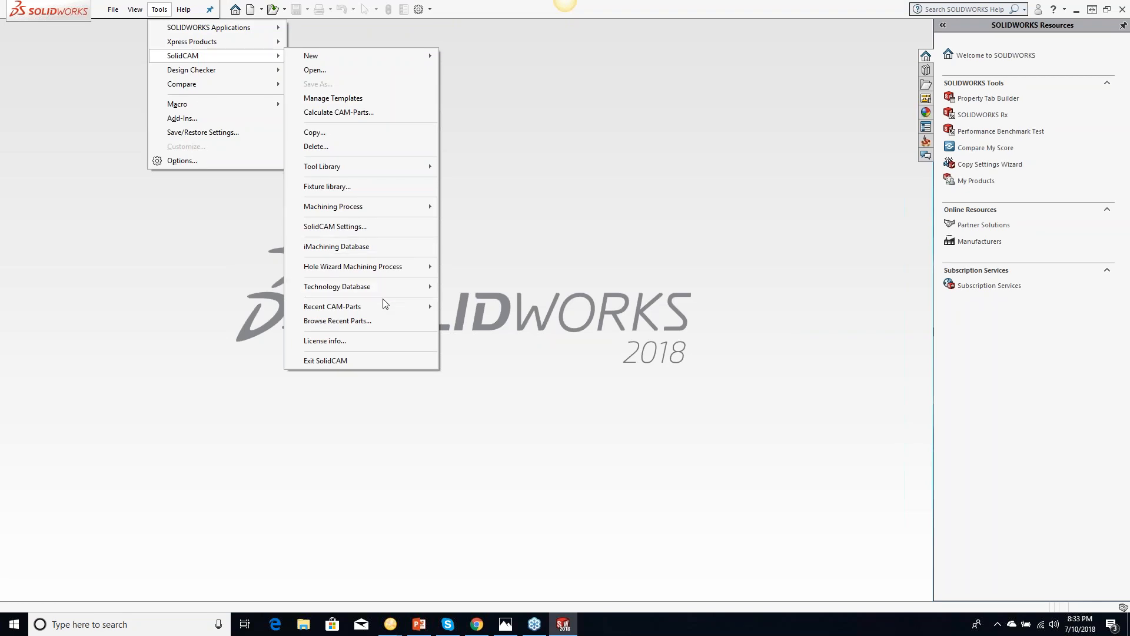
mouse_move(384, 307)
left_click(465, 321)
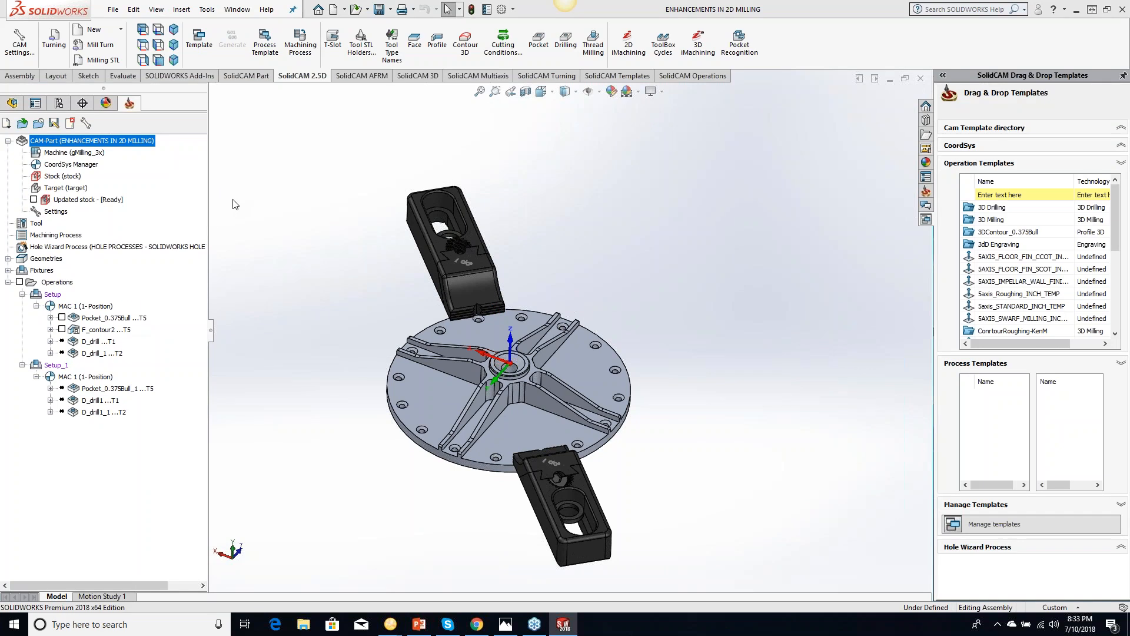
right_click(142, 142)
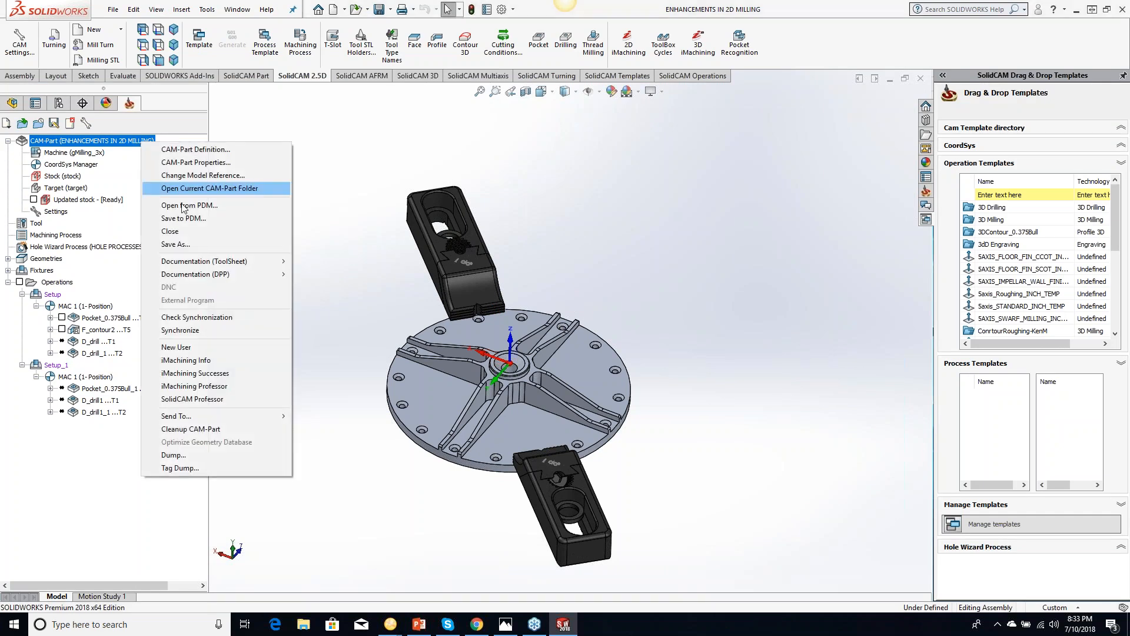
left_click(170, 231)
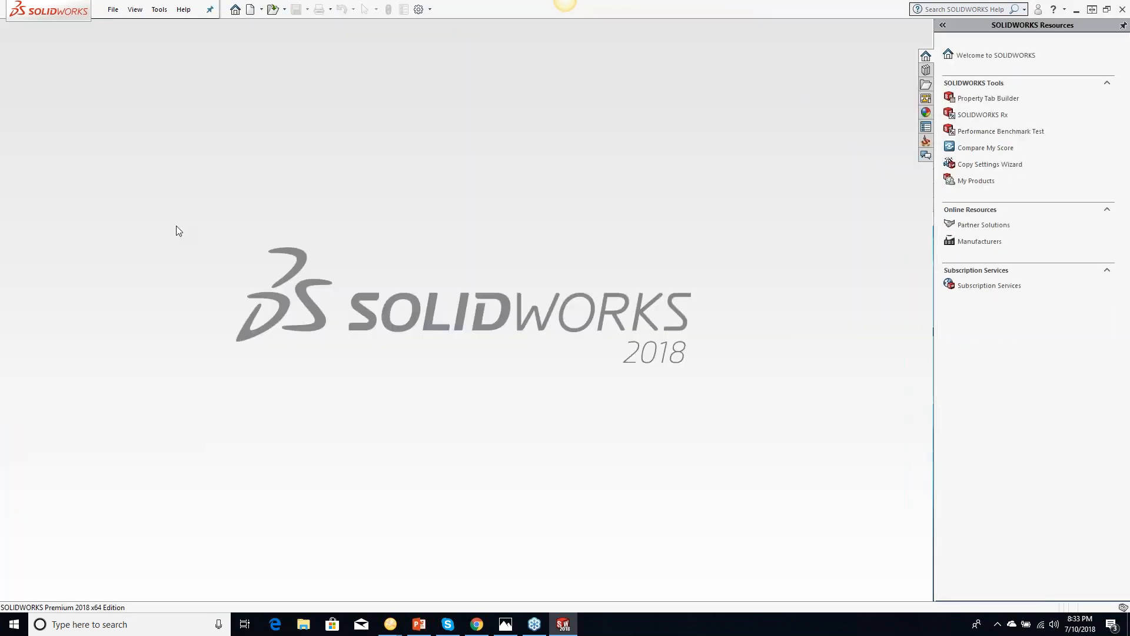
Reopen PART1 from the recent CAM-Parts in the Whats new 2018\2.5 folder, continuing with the Temporary Folder version
left_click(159, 9)
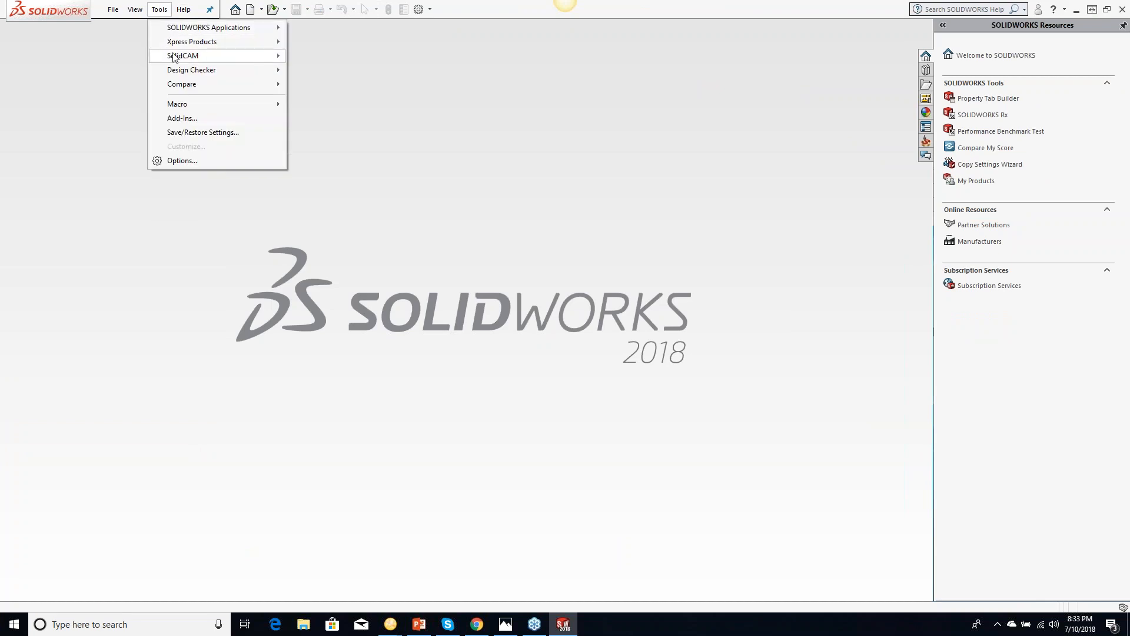
mouse_move(365, 306)
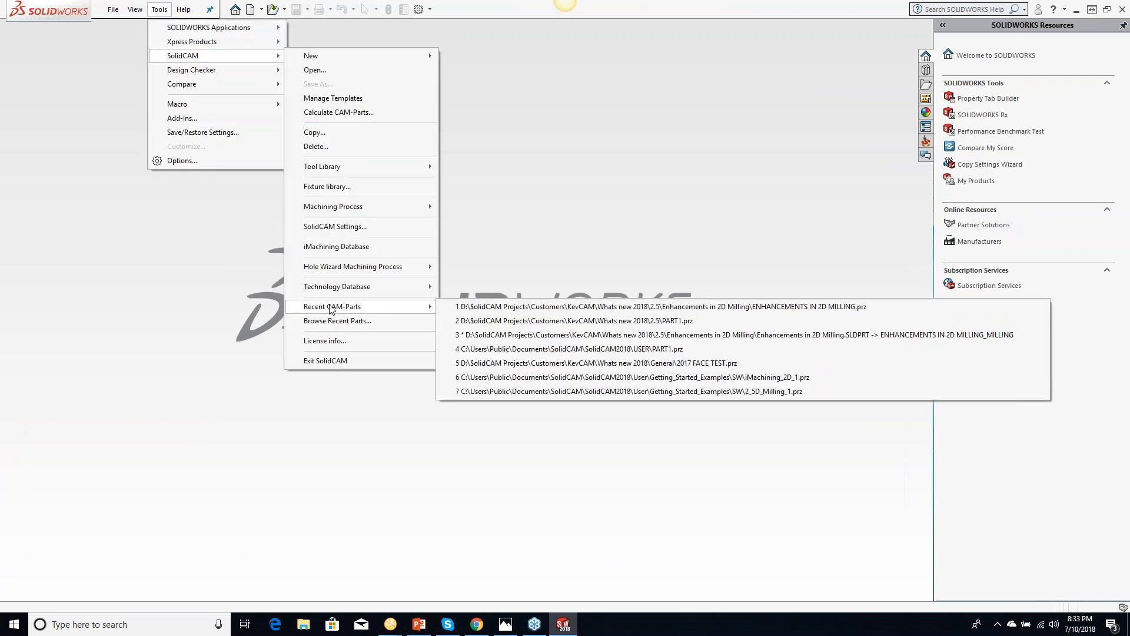
left_click(501, 321)
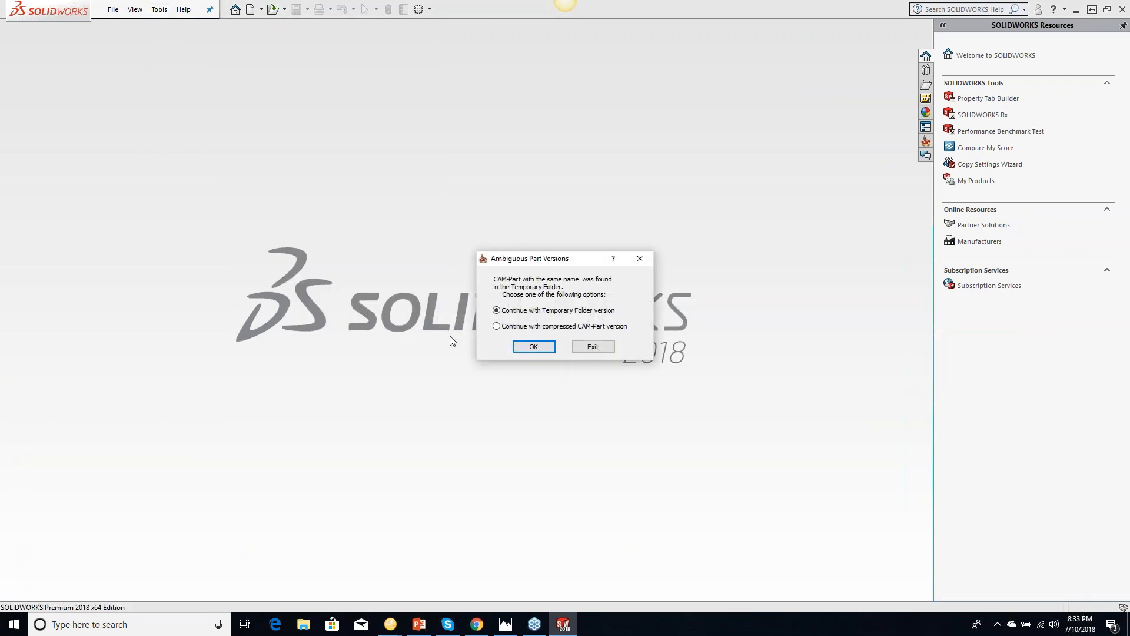
left_click(523, 350)
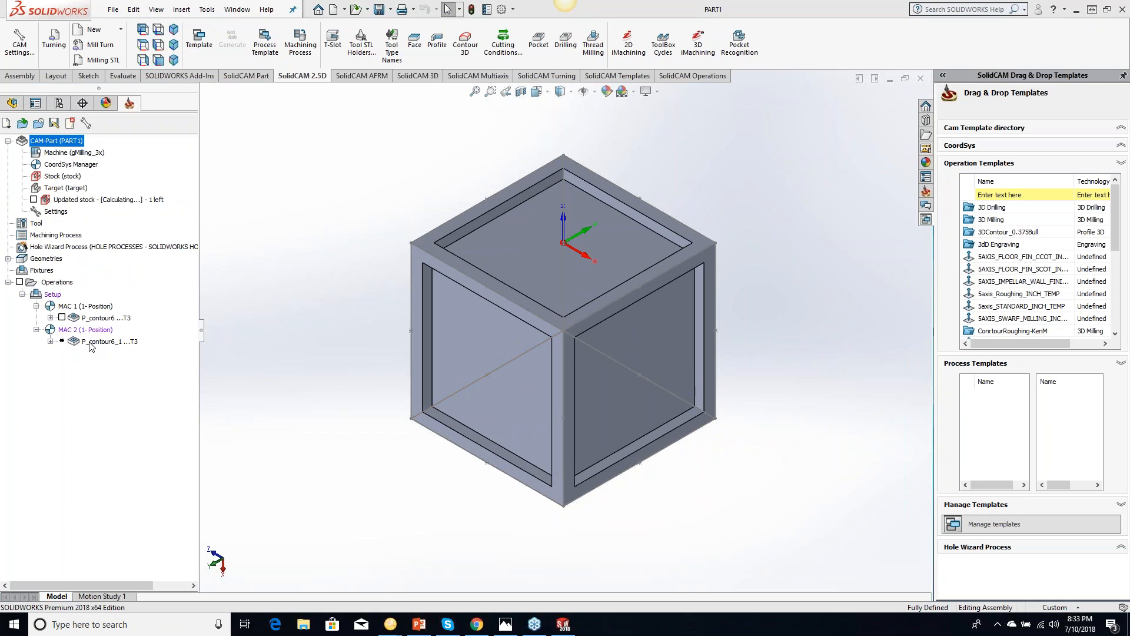
Try to delete the copied pocket operation P_contour6_1 under MAC 2
left_click(103, 341)
key("Delete")
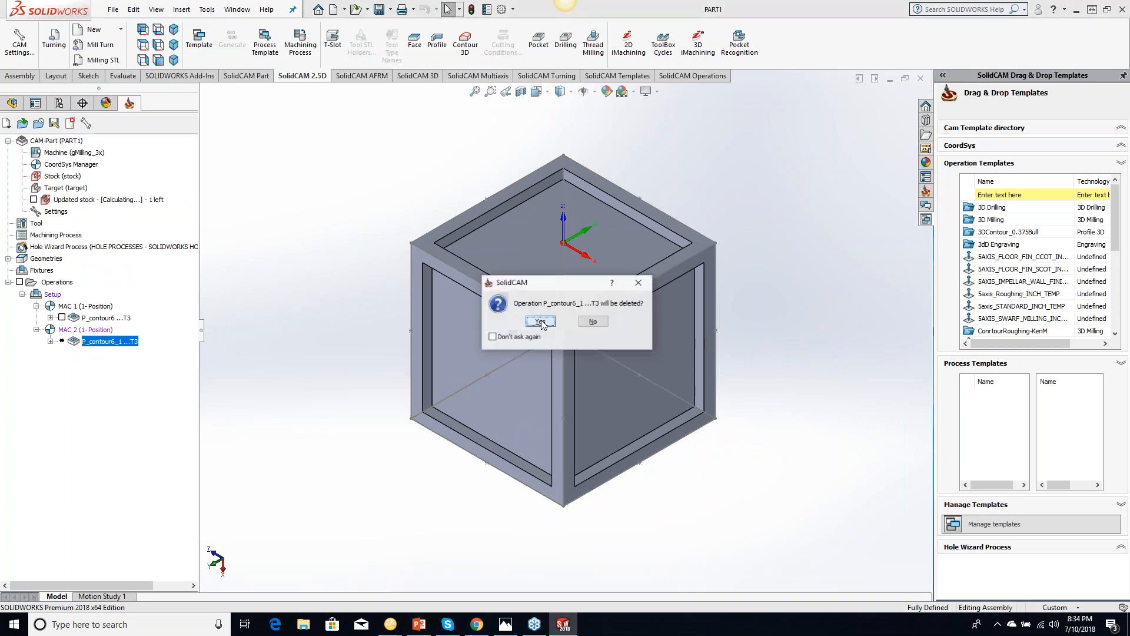
left_click(540, 325)
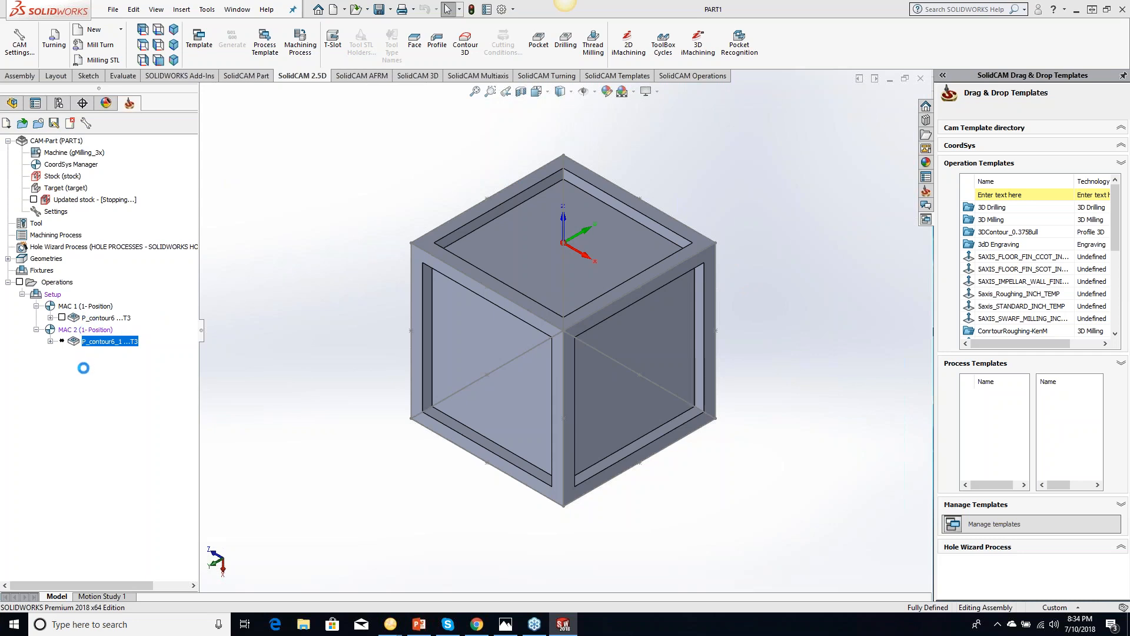
End the hung Solidcam and SOLIDWORKS 2018 tasks in Task Manager and relaunch SOLIDWORKS 2018
right_click(685, 624)
left_click(743, 571)
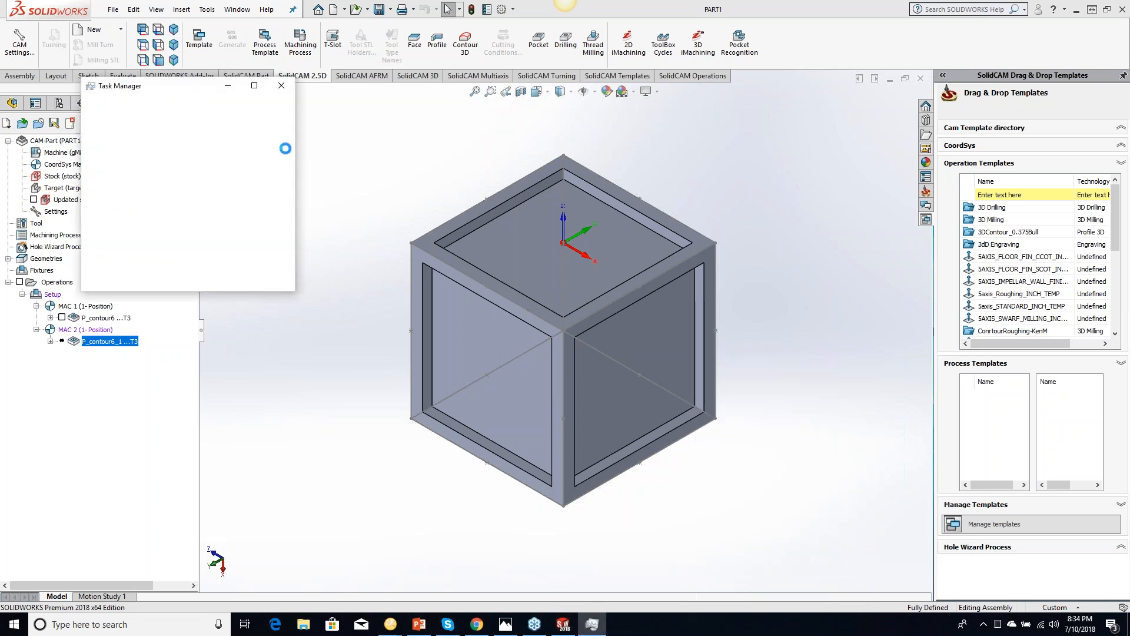
right_click(121, 204)
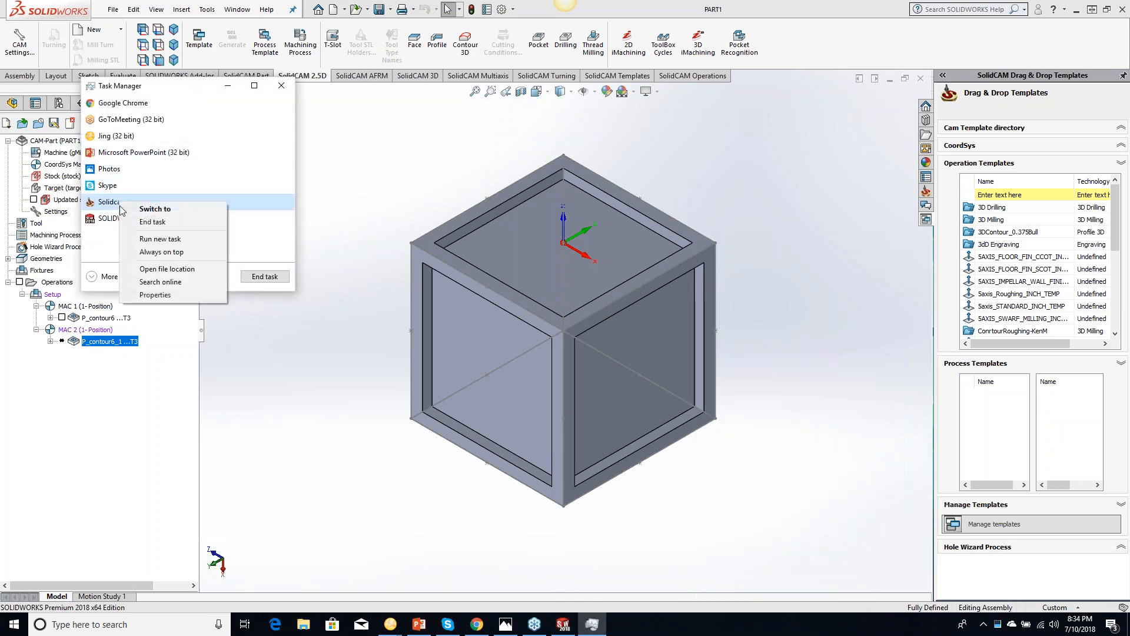
left_click(148, 222)
right_click(135, 203)
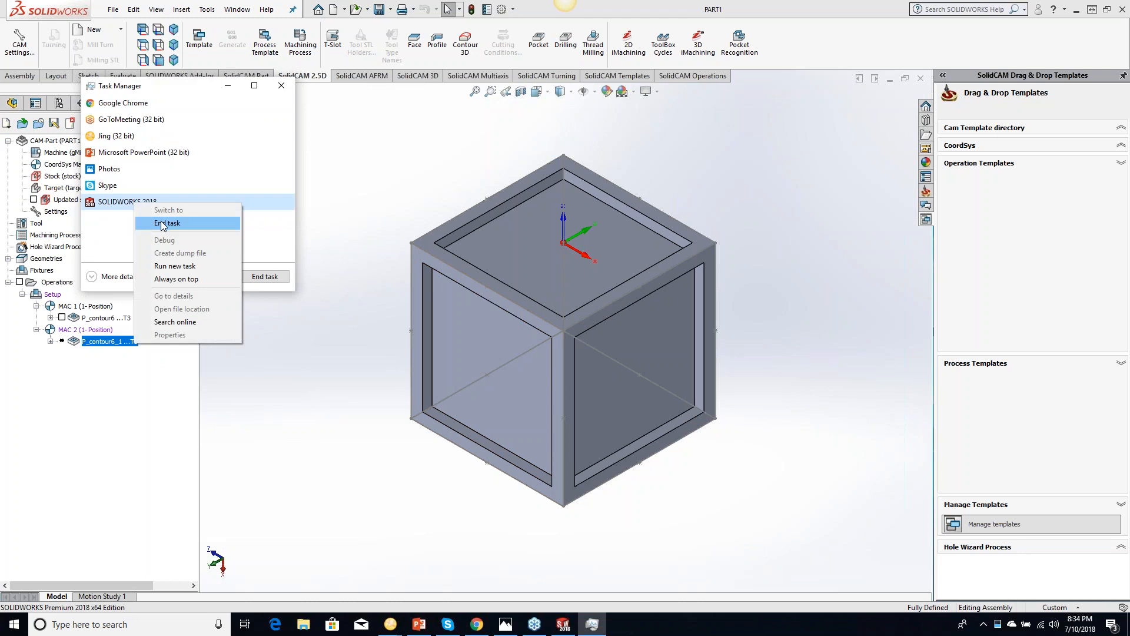
left_click(161, 223)
left_click(280, 85)
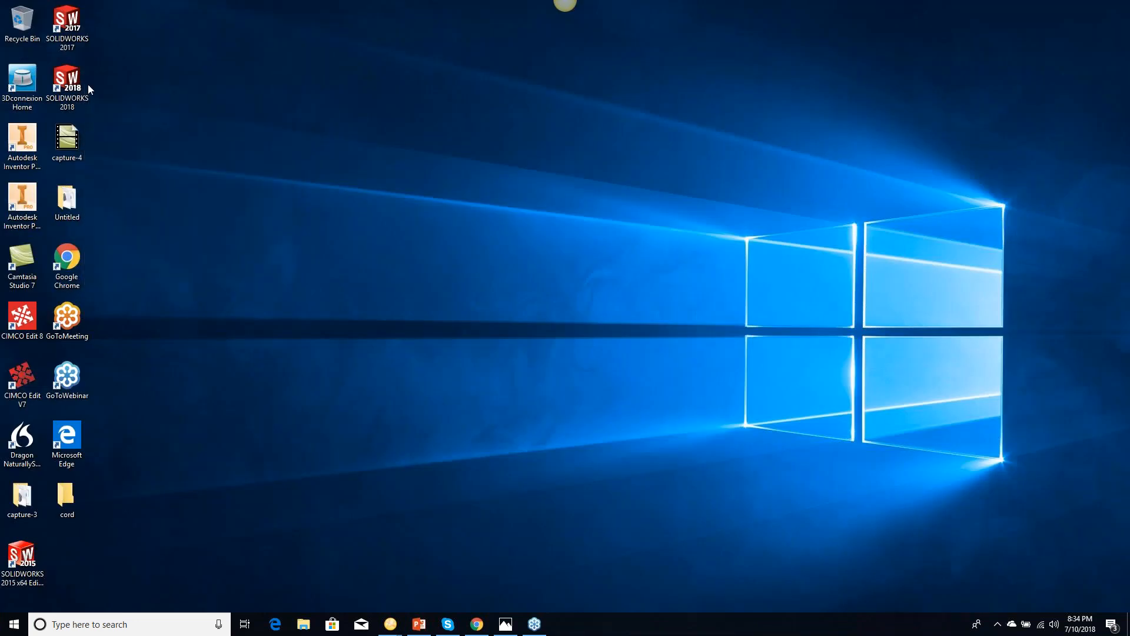
double_click(87, 86)
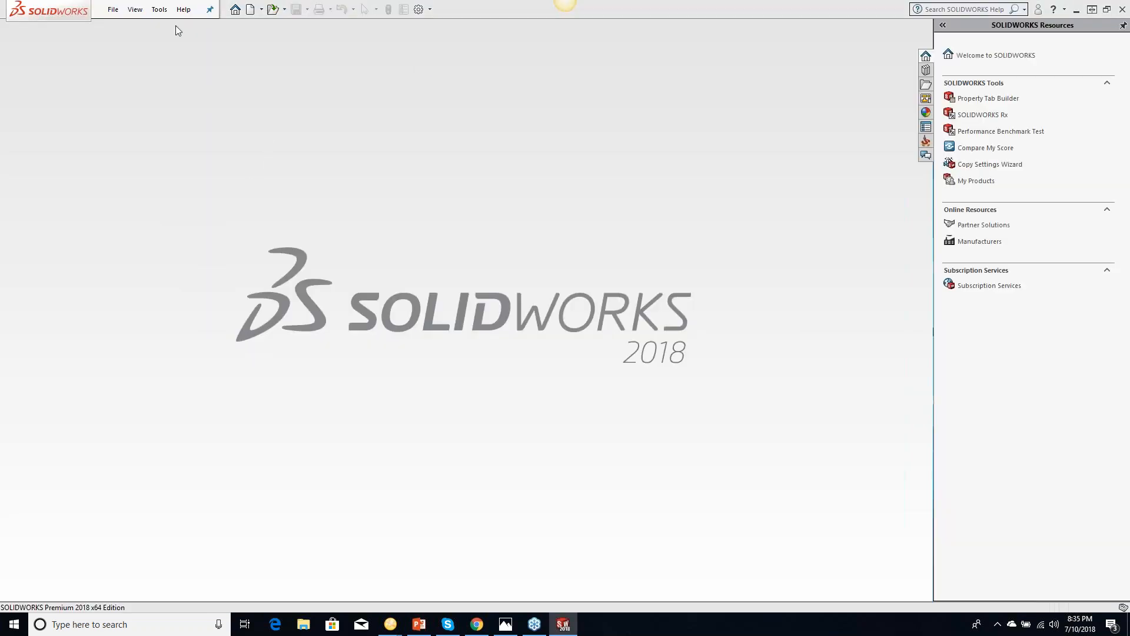
Open the cube model Part1.SLDPRT from the recent documents
left_click(159, 10)
mouse_move(183, 55)
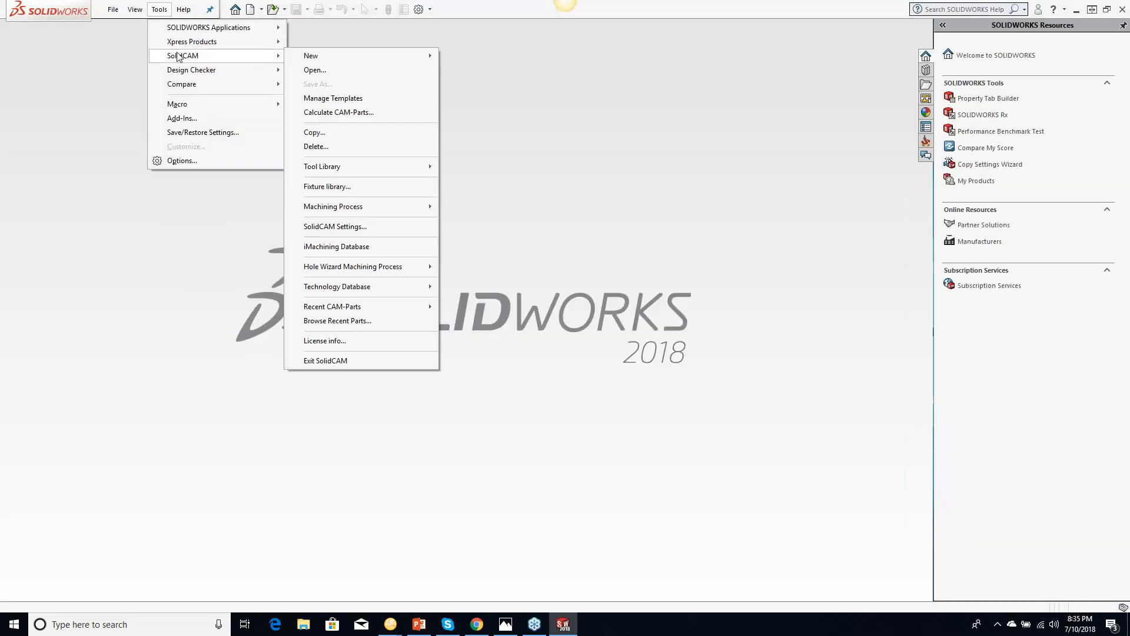
left_click(642, 224)
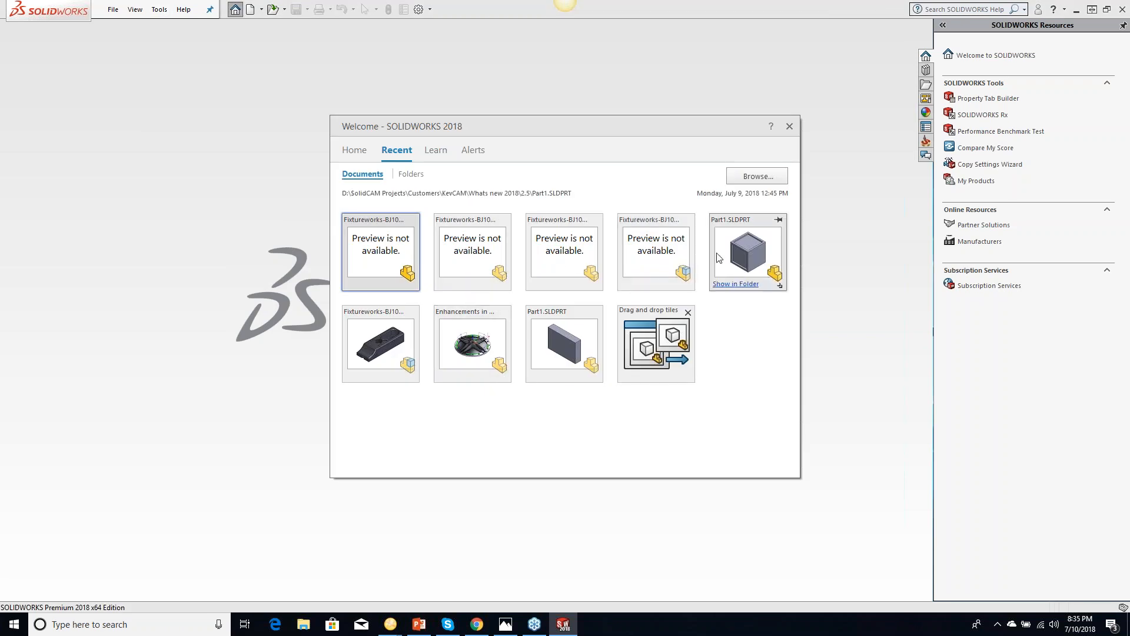
left_click(731, 250)
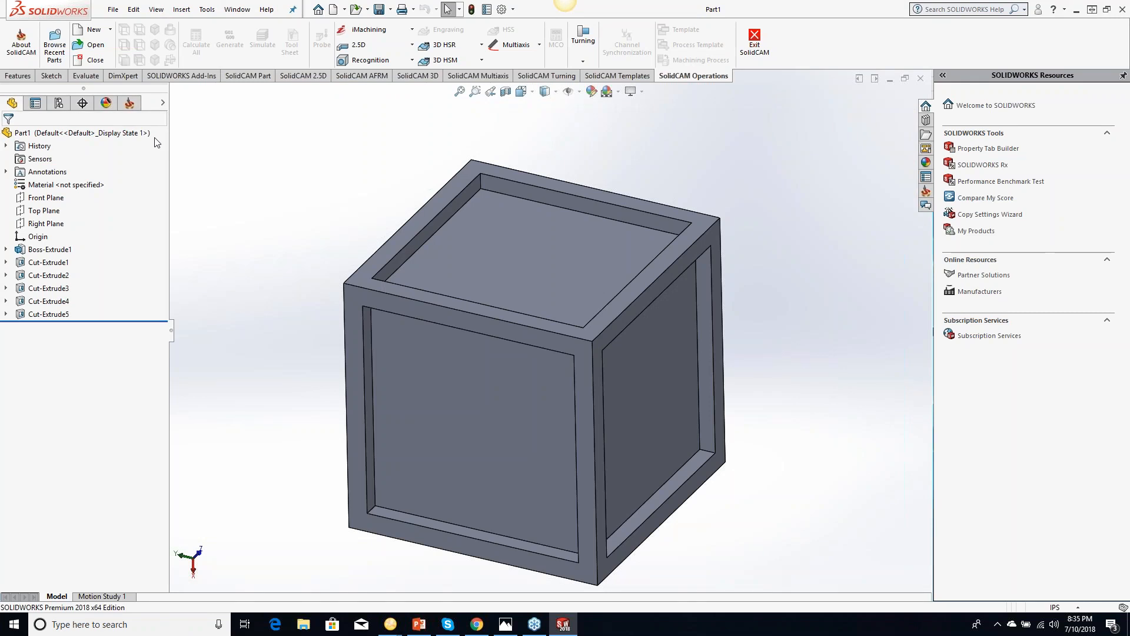
Create an external milling CAM-Part named Part1-1 in inches, with the MAC 1 coordinate system at the top center of the model box
left_click(91, 30)
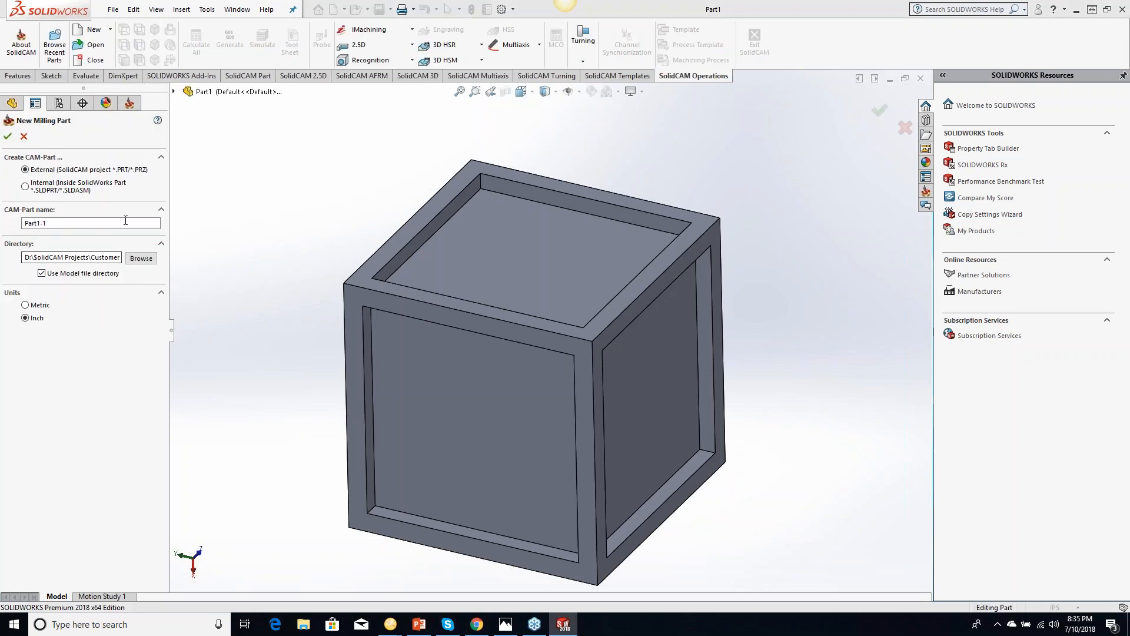
left_click(7, 136)
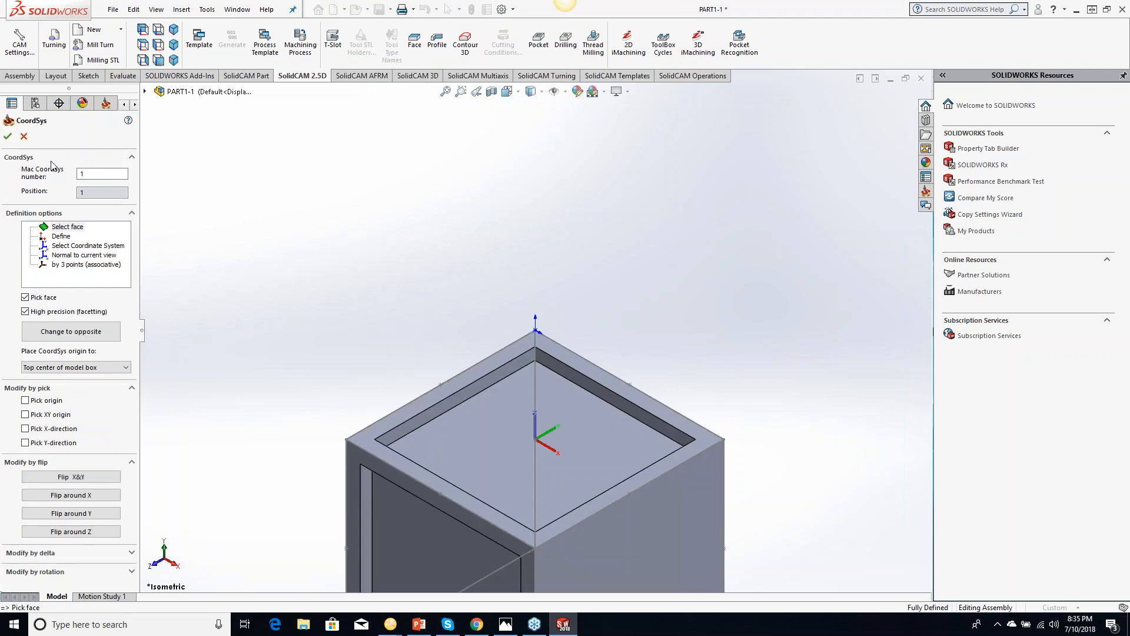
left_click(7, 137)
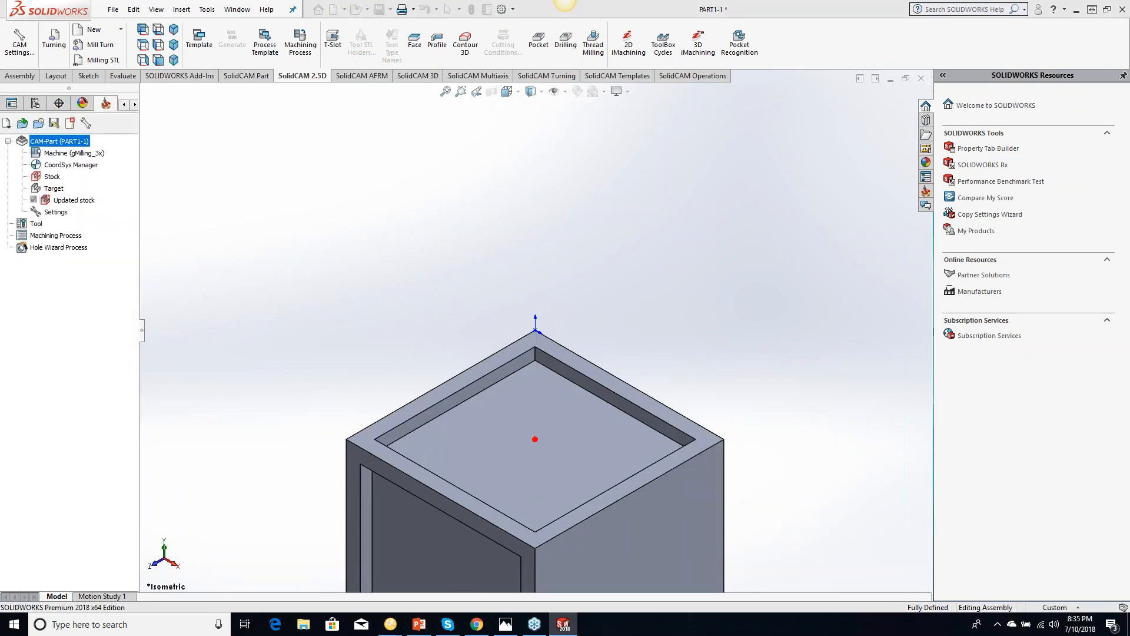
left_click(7, 135)
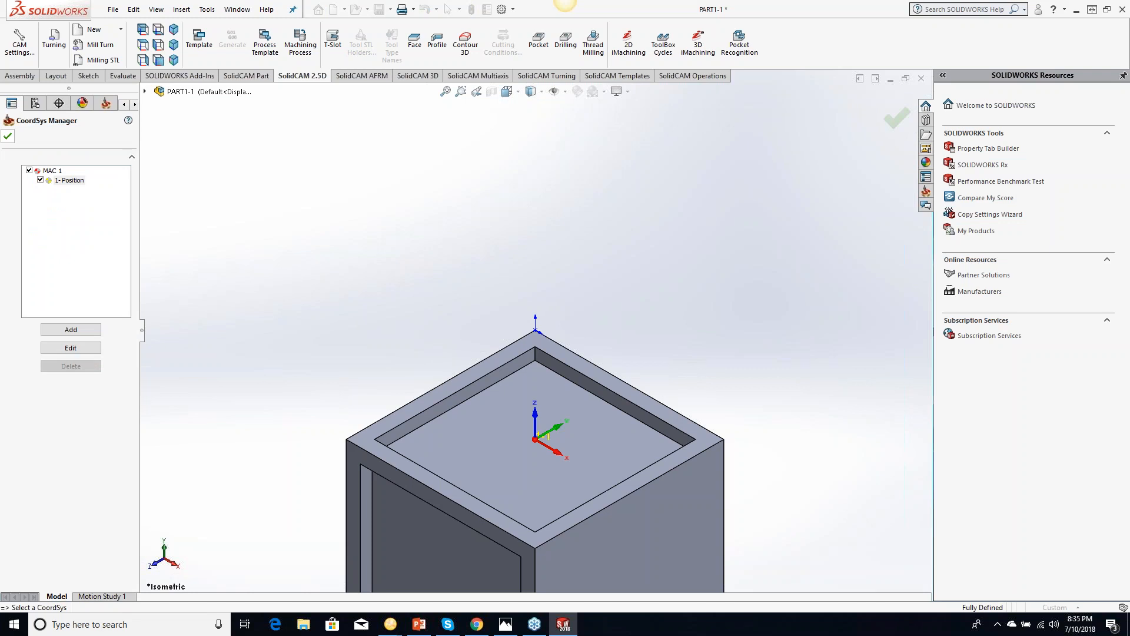
left_click(8, 136)
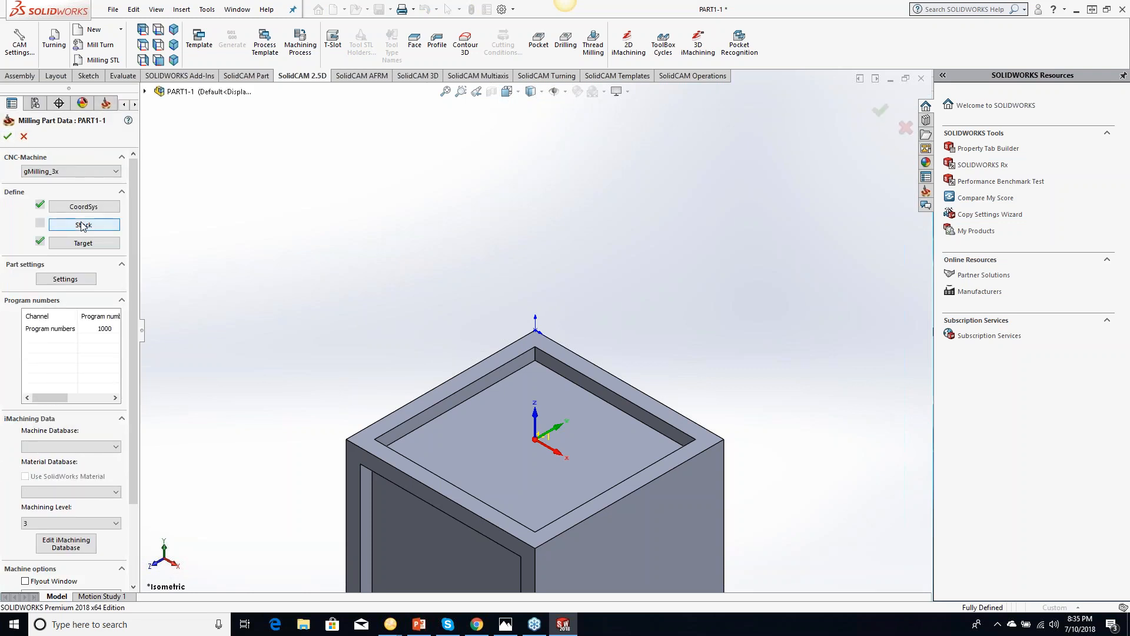
Define the stock as a box relative to the model with an expansion of 0 in all six directions
left_click(83, 225)
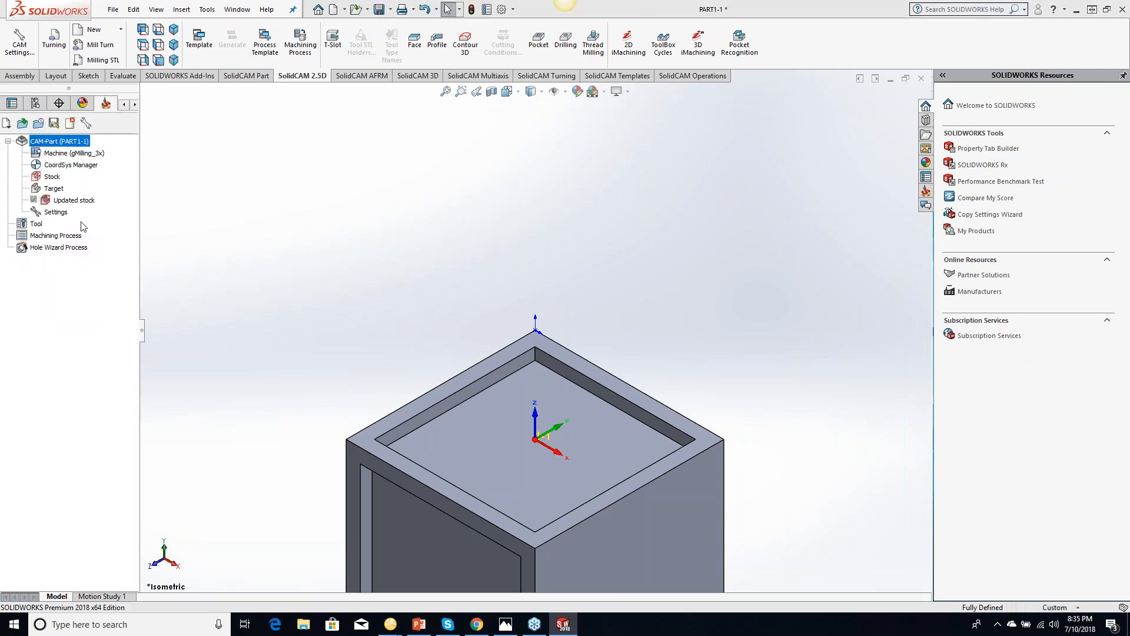
left_click(427, 419)
key("0")
key("Tab")
key("0")
key("Tab")
key("0")
key("Tab")
key("0")
key("Tab")
key("0")
key("Tab")
key("0")
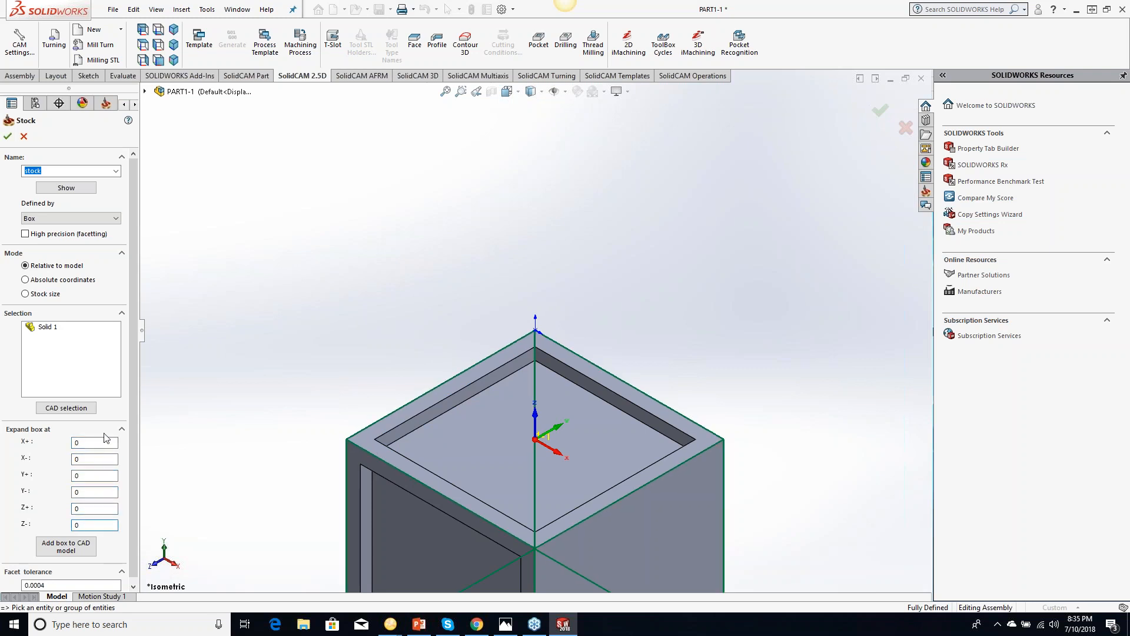
left_click(7, 136)
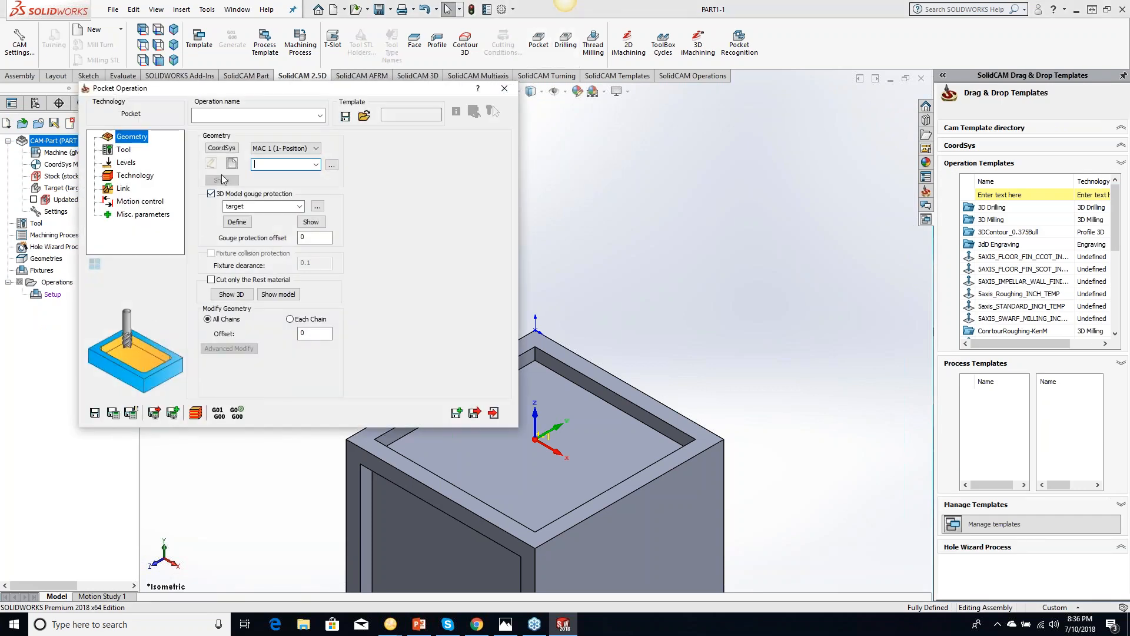
Define the pocket operation's geometry as the closed contour around the recess on top of the cube
left_click(332, 165)
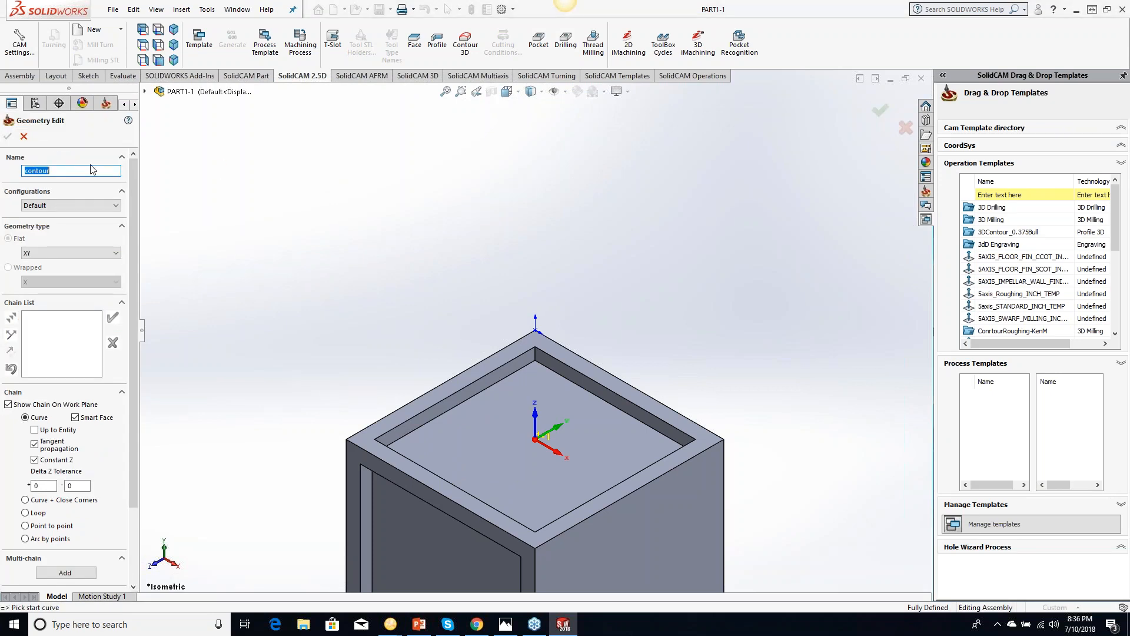
left_click(492, 430)
left_click(8, 135)
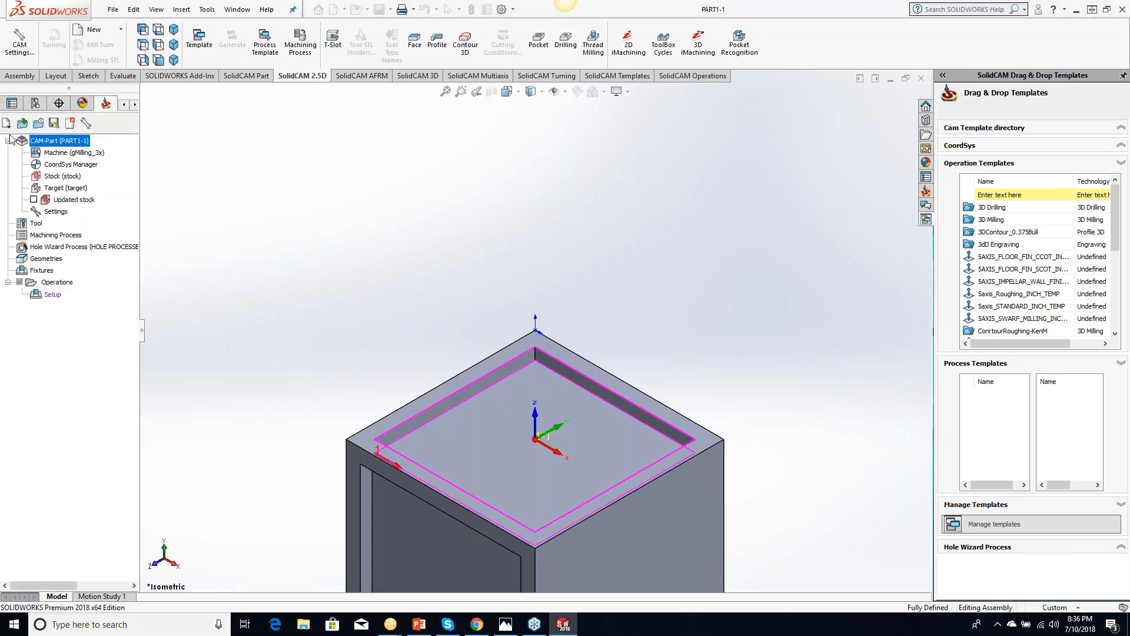
Add a 0.25 inch end mill as tool 1 and assign it to the pocket operation
left_click(124, 150)
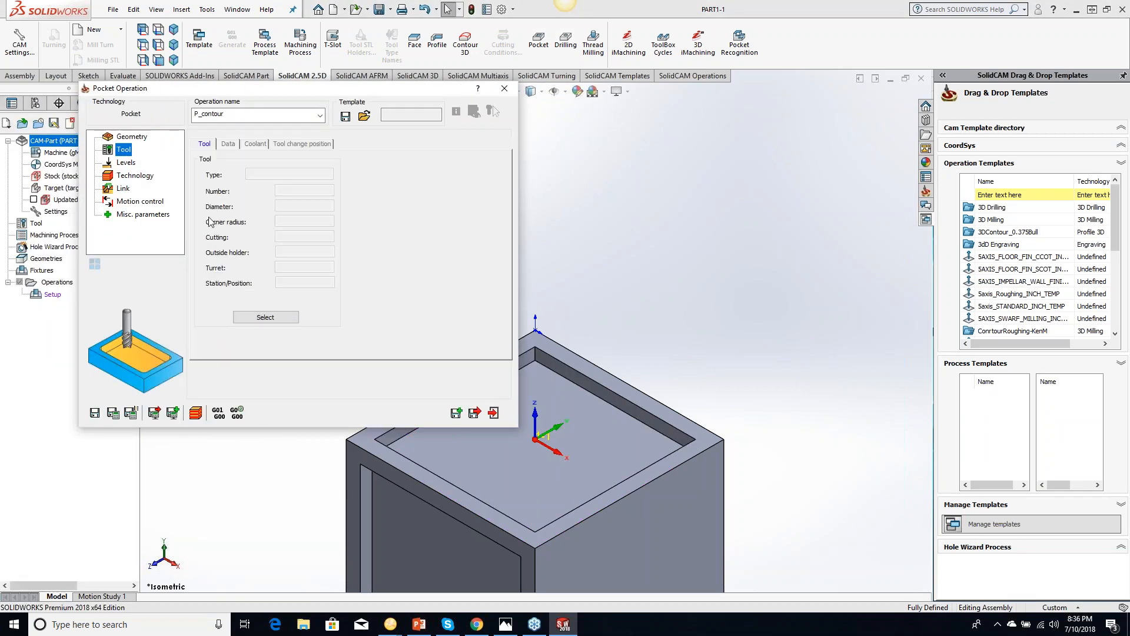
left_click(281, 320)
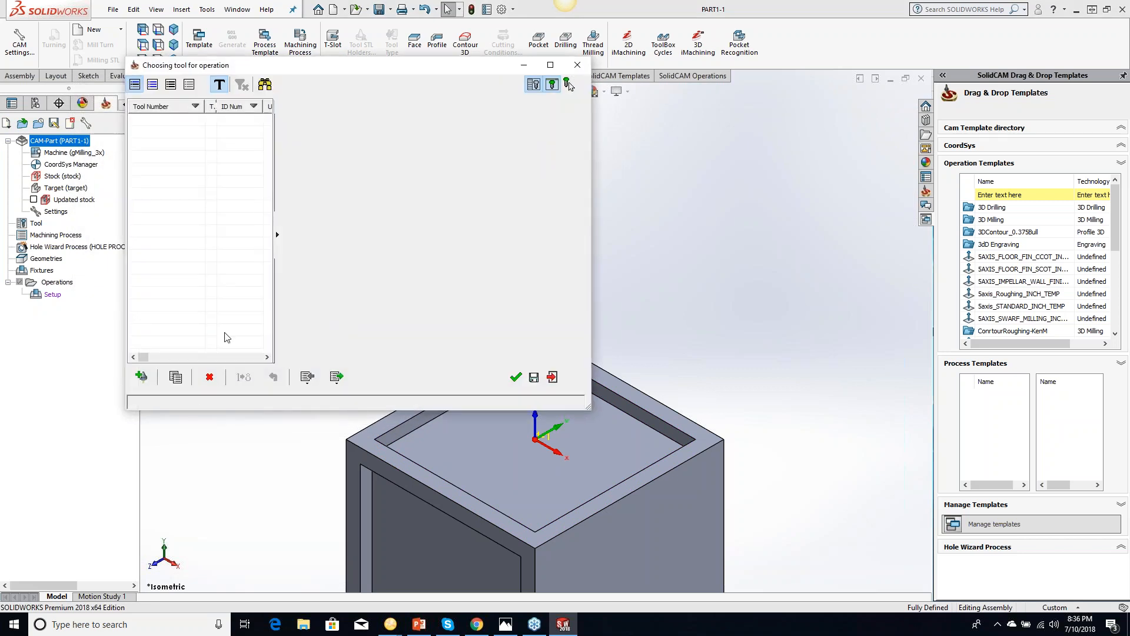
left_click(145, 376)
left_click(299, 145)
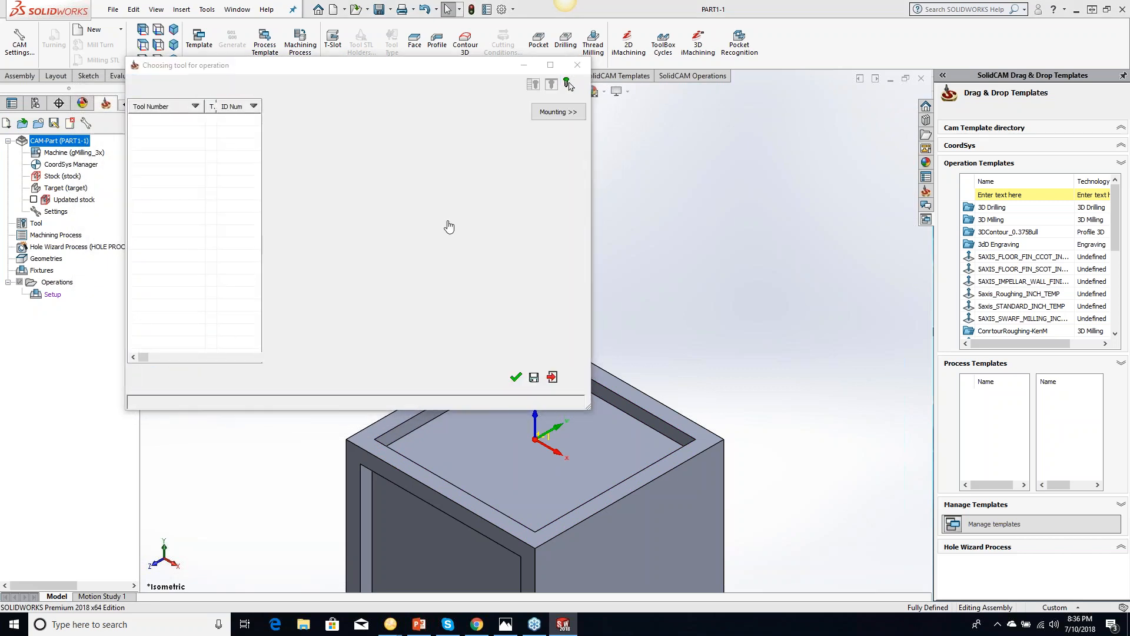
left_click(516, 378)
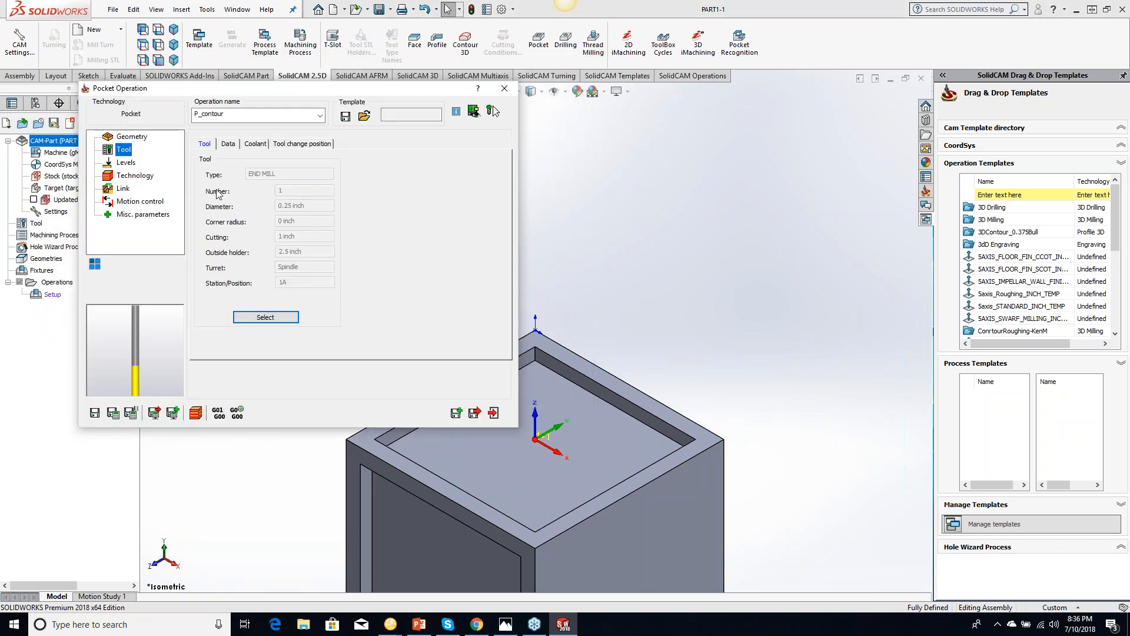
Set the pocket depth to 0.25 from the floor of the cube's top recess, with the upper level at 0
left_click(127, 164)
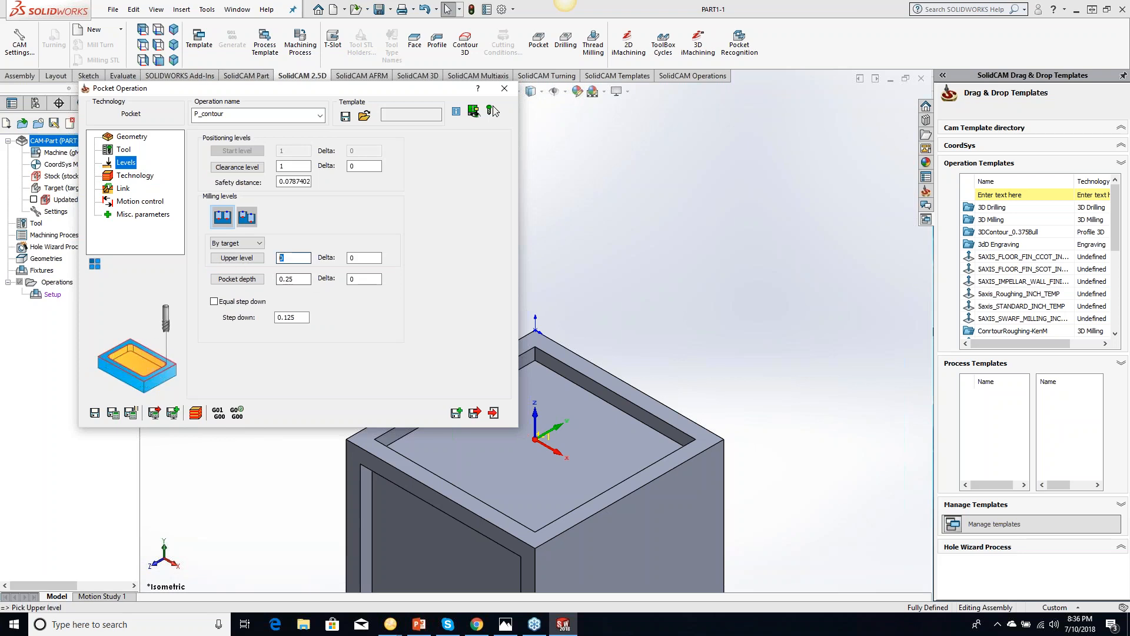
left_click(305, 283)
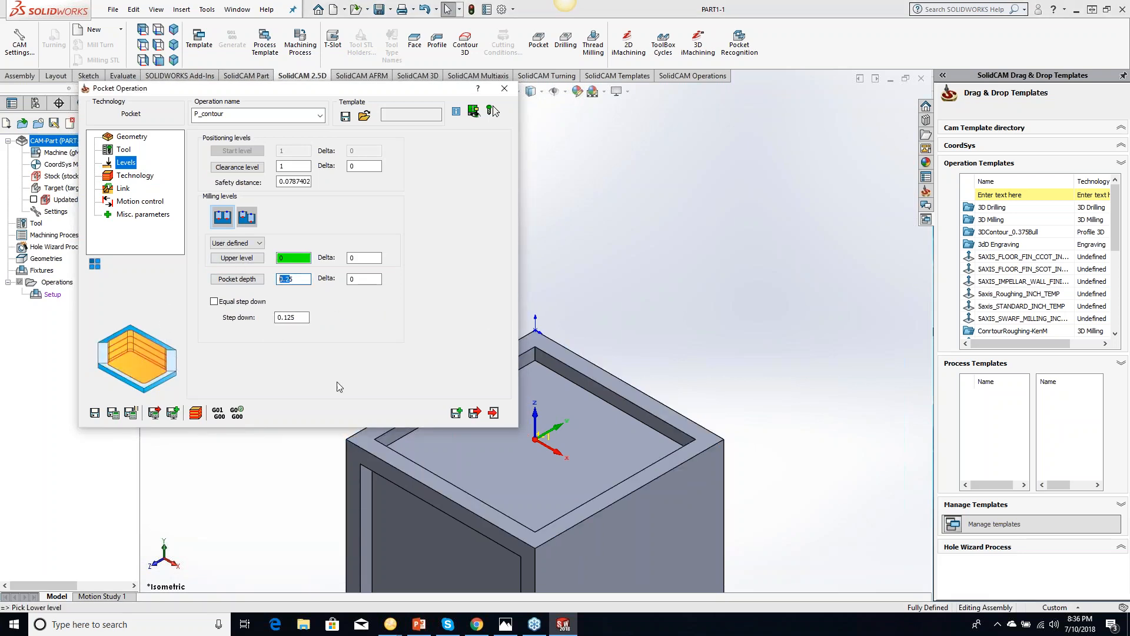
left_click(595, 479)
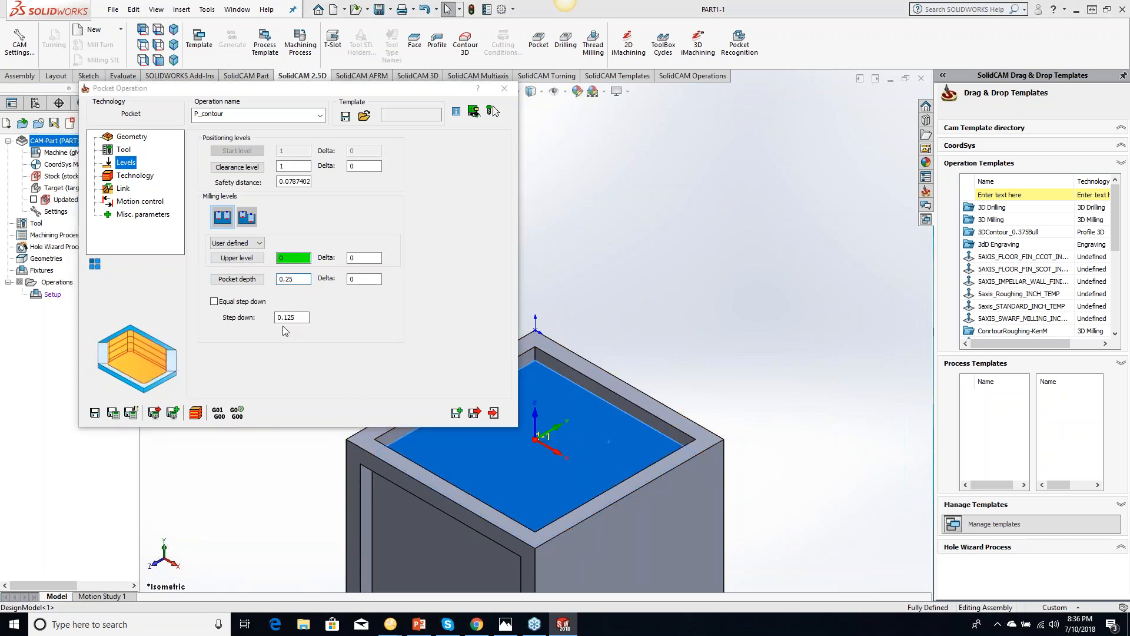
Enable the wall finish with a 0.01 wall offset, save and calculate the pocket operation, and close it
left_click(134, 175)
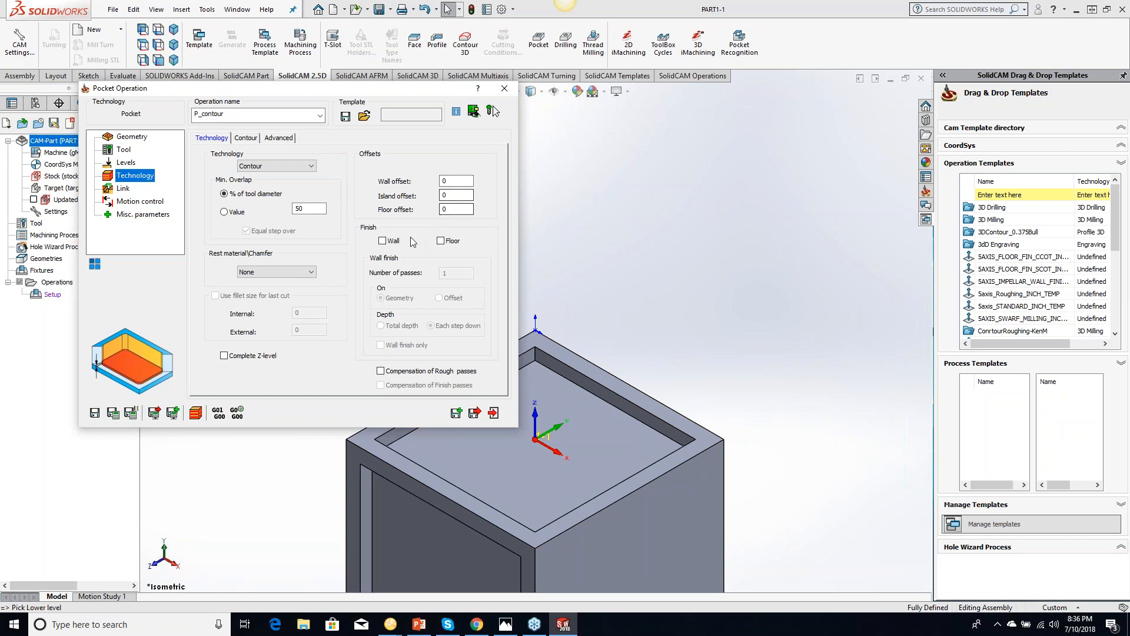
left_click(383, 241)
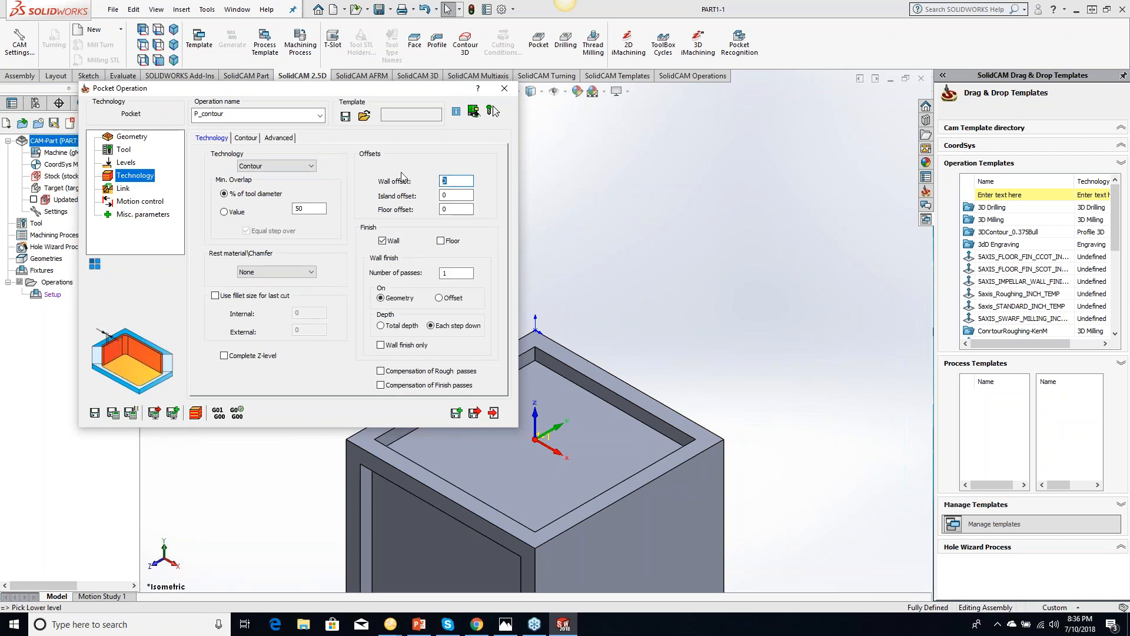
left_click(113, 412)
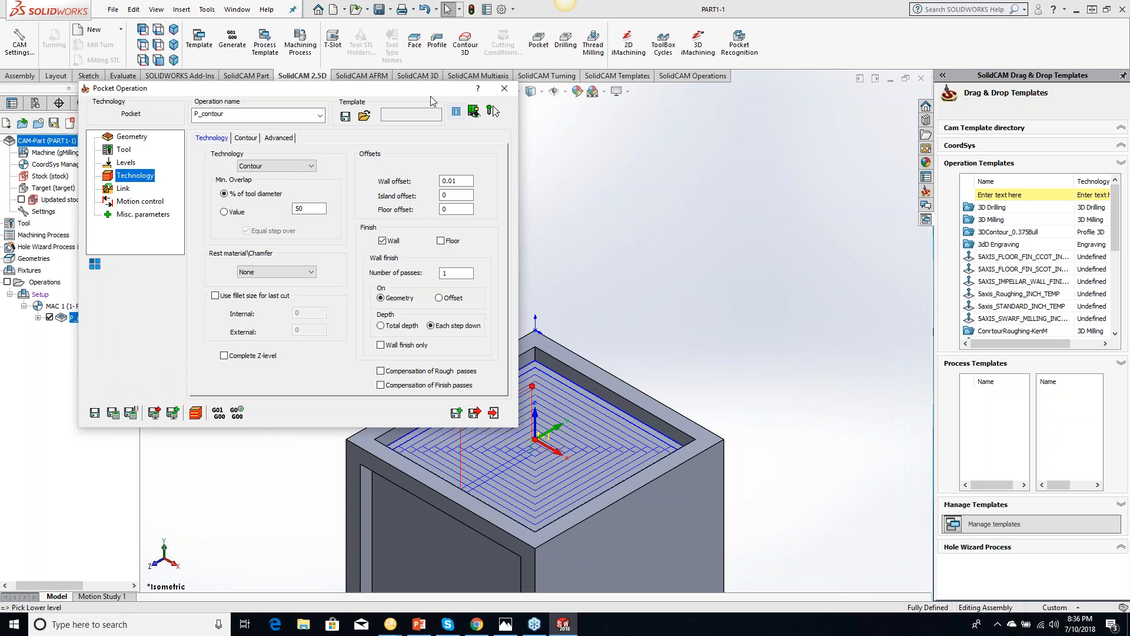
left_click(505, 88)
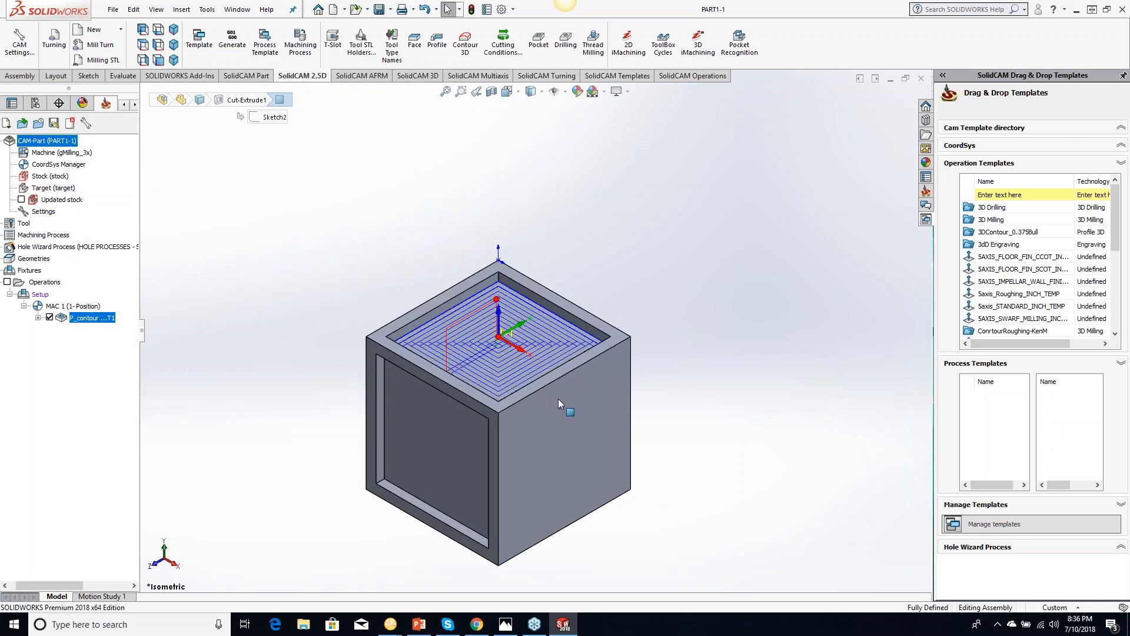
Copy the P_contour pocket operation onto the recessed floors of two adjacent cube sides, creating a coordinate system for each
double_click(59, 164)
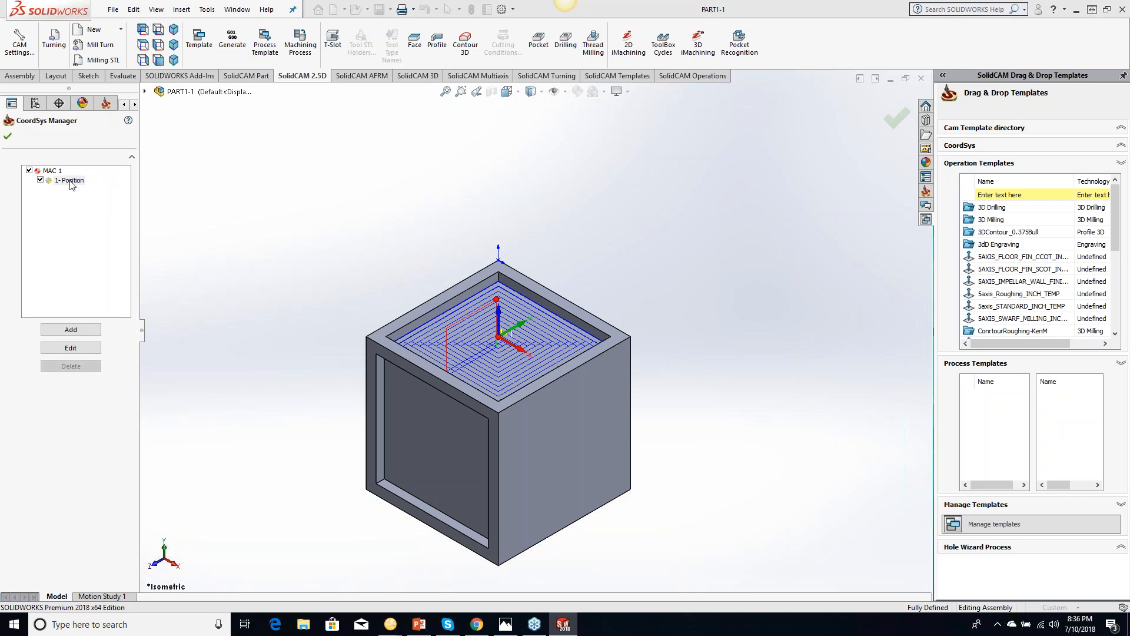
left_click(8, 136)
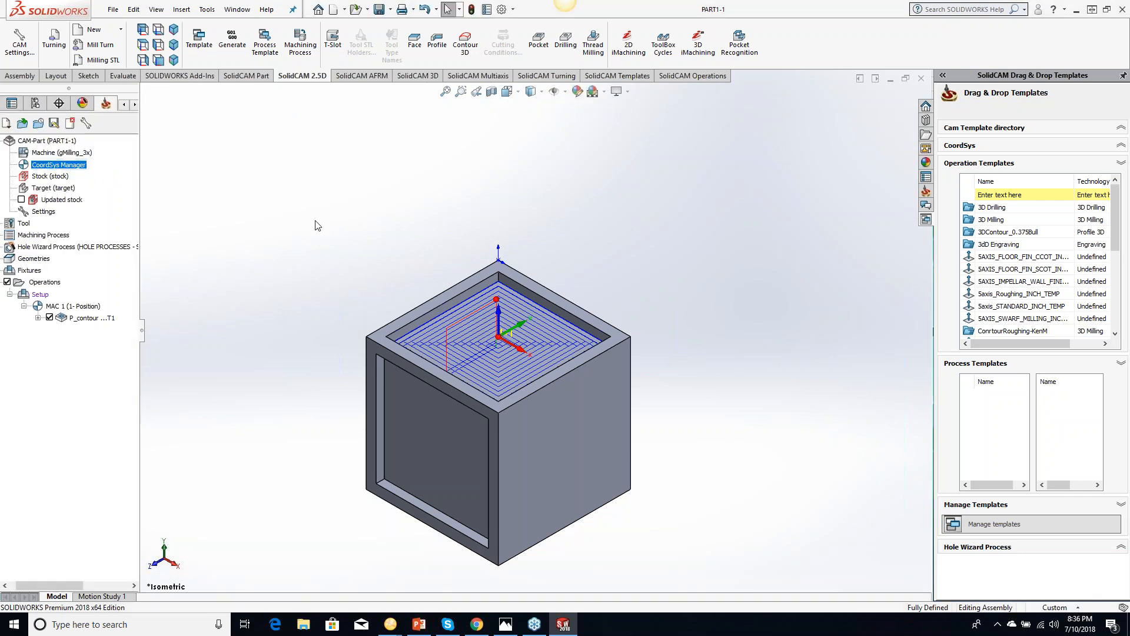
left_click(85, 320)
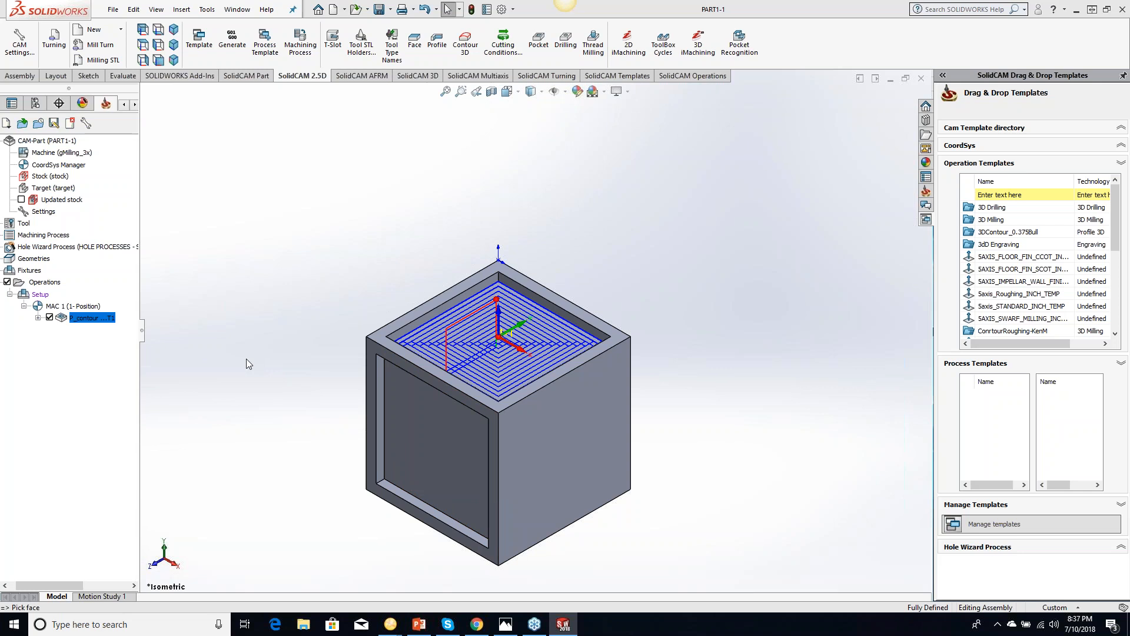
middle_click_drag(310, 404, 400, 465)
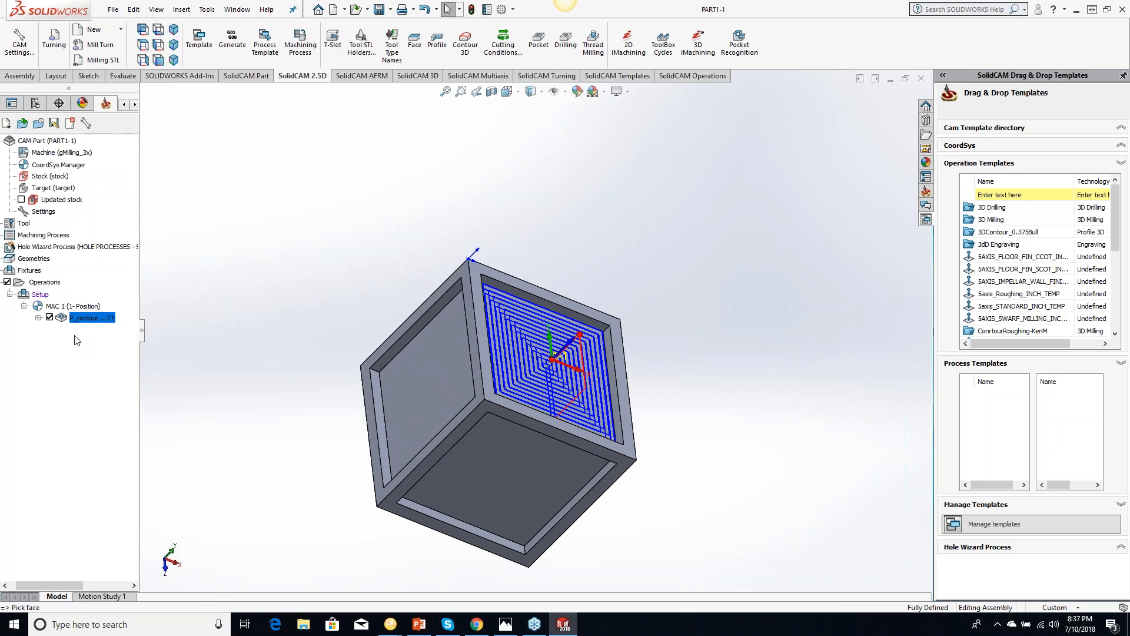
left_click(411, 395)
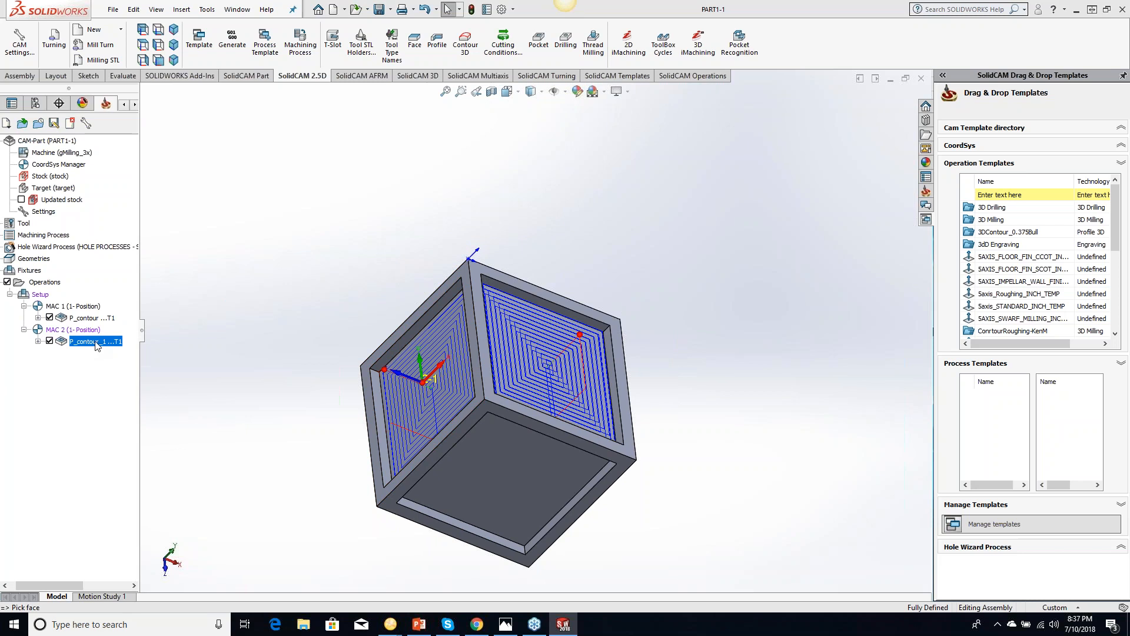
left_click(474, 480)
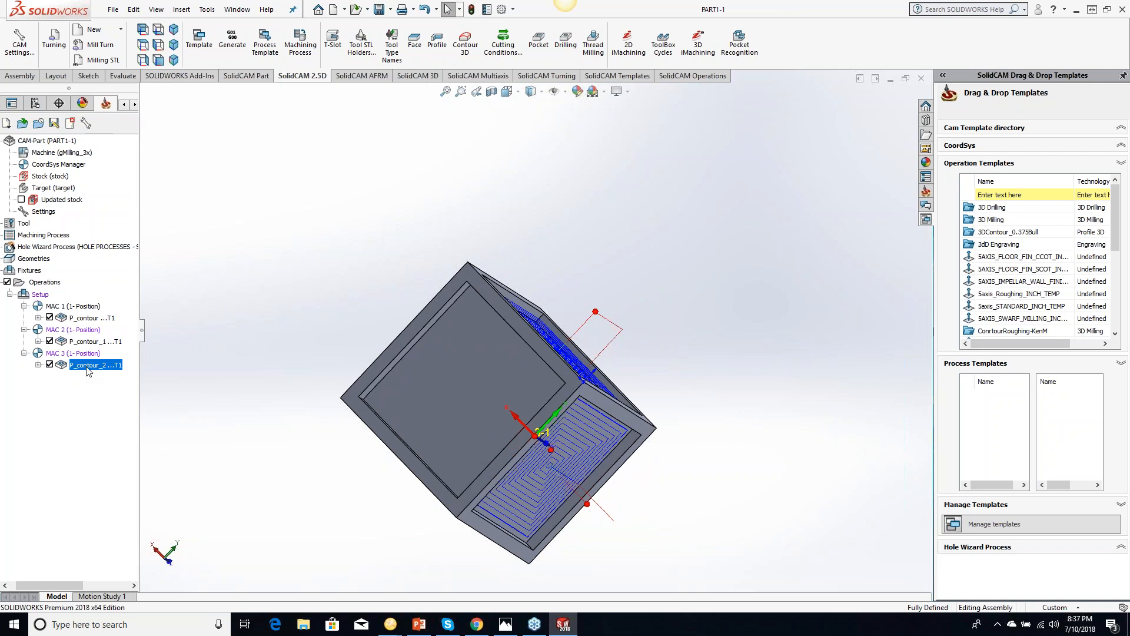
Copy the P_contour pocket operation onto the recessed floors of the two remaining cube sides, creating a coordinate system for each
left_click(433, 398)
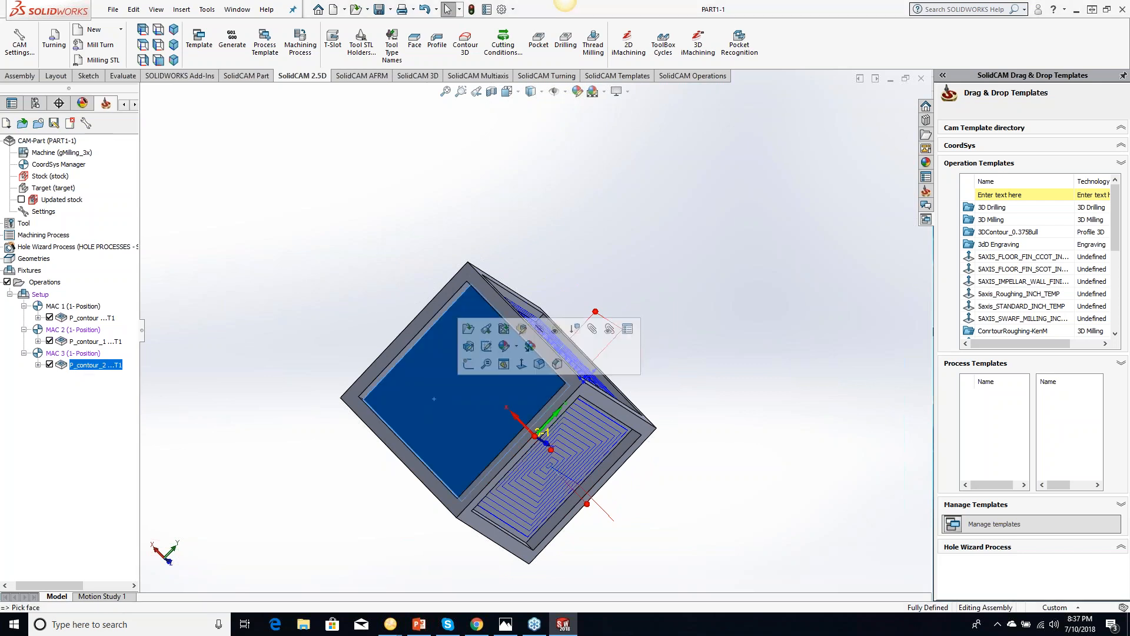
middle_click_drag(251, 344, 423, 200)
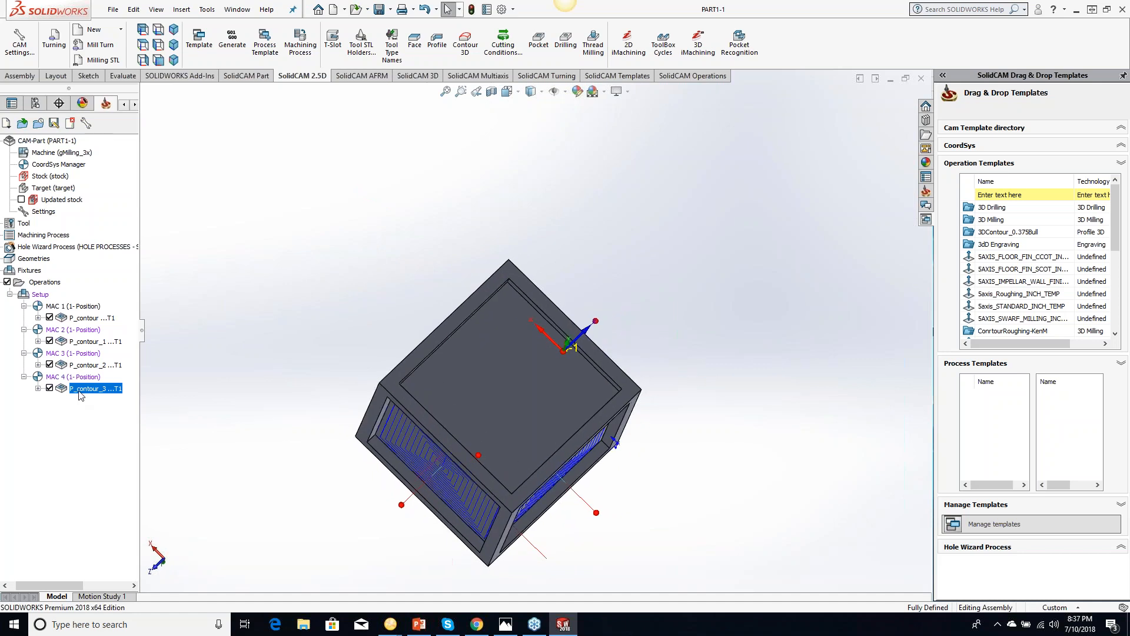
left_click(461, 393)
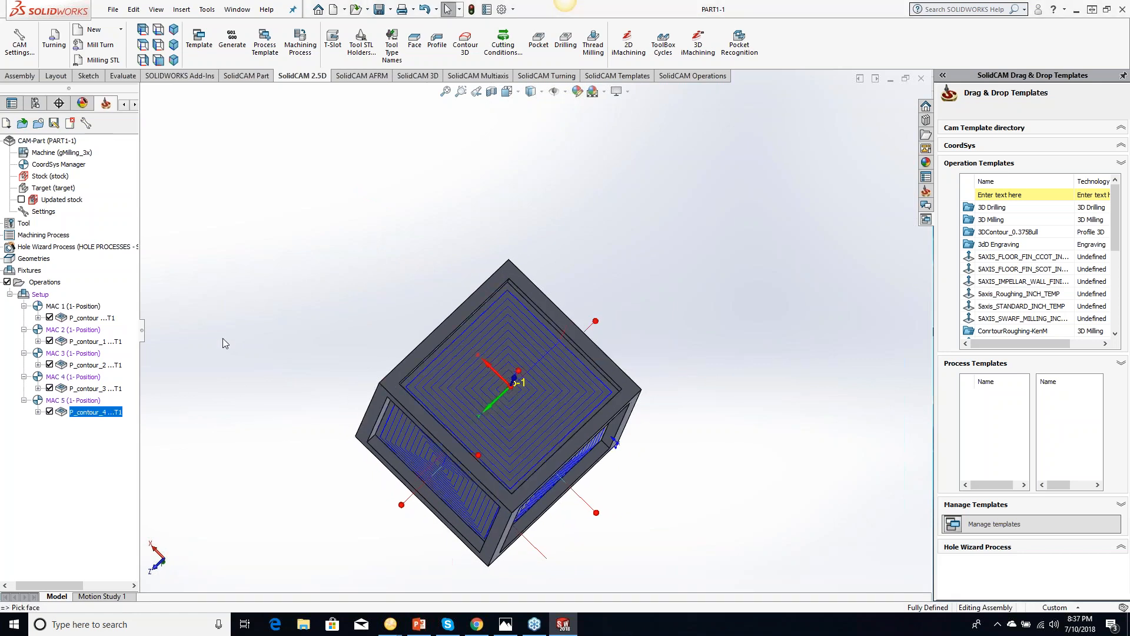
scroll(255, 344, "up", 1)
middle_click_drag(266, 266, 254, 291)
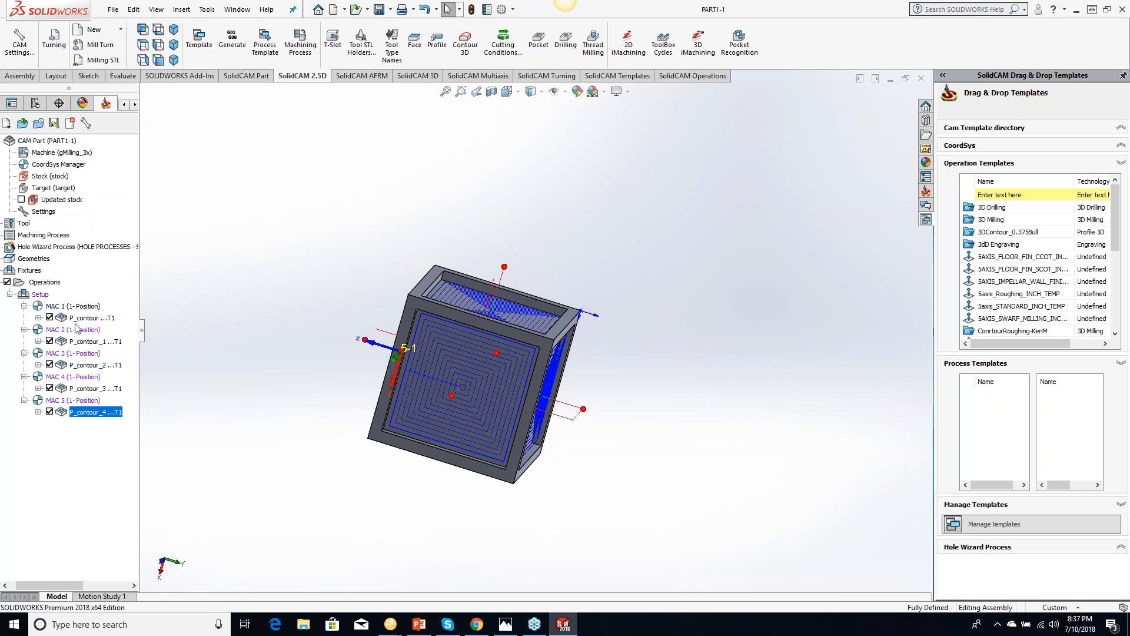
scroll(75, 328, "right", 1)
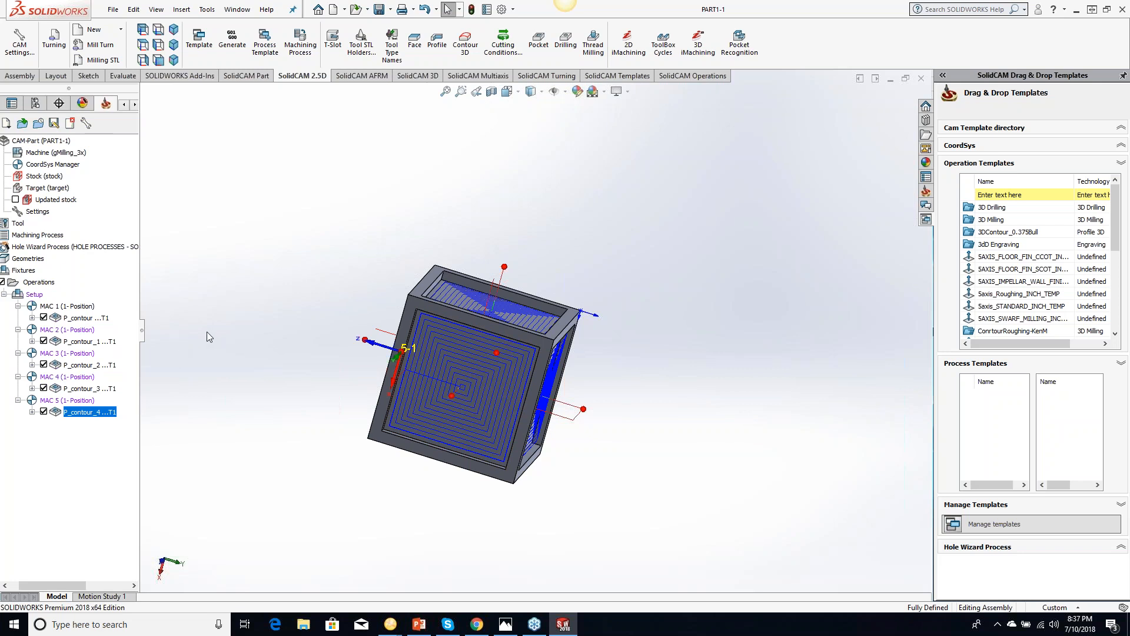
Simulate all five pocket operations together in SolidVerify, inspect the machined cube, and close the simulation
right_click(43, 283)
left_click(94, 464)
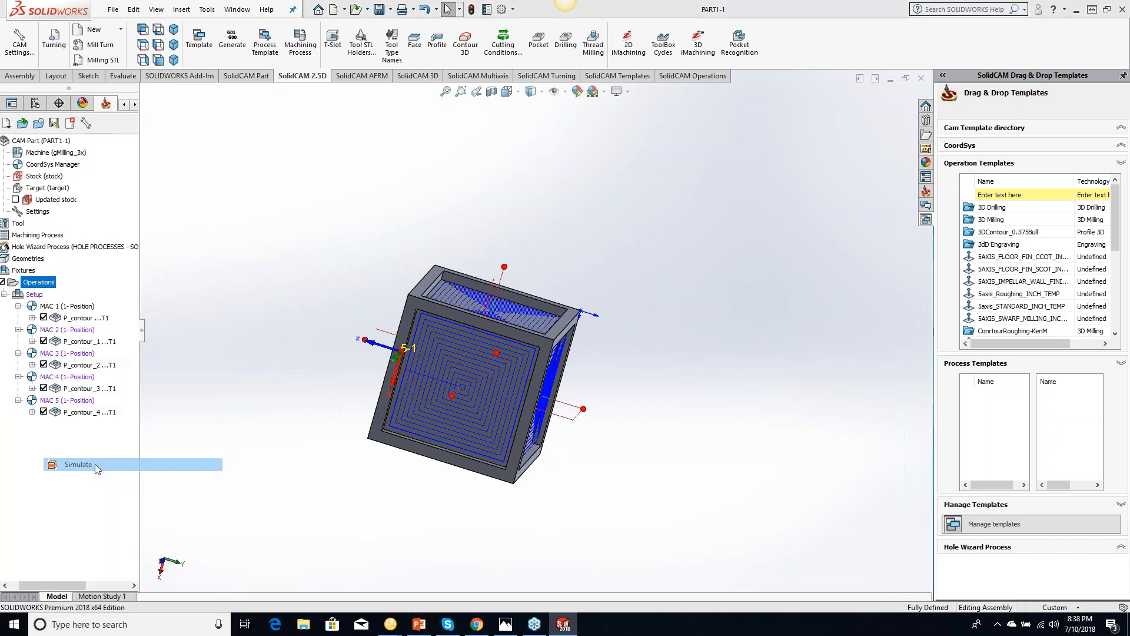
left_click(213, 250)
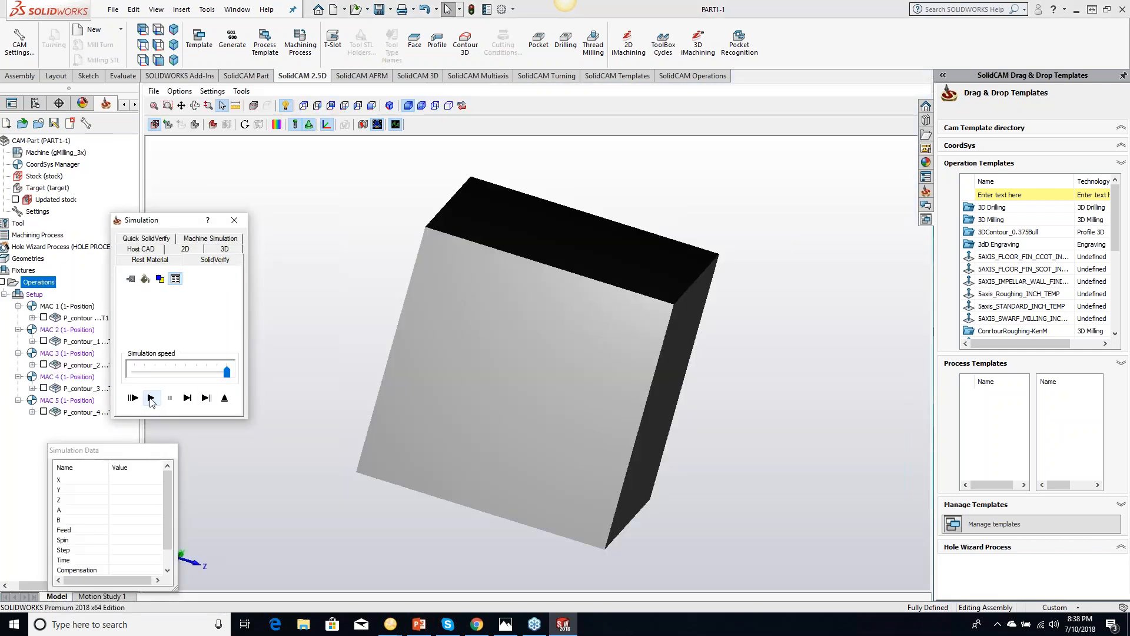
left_click(151, 398)
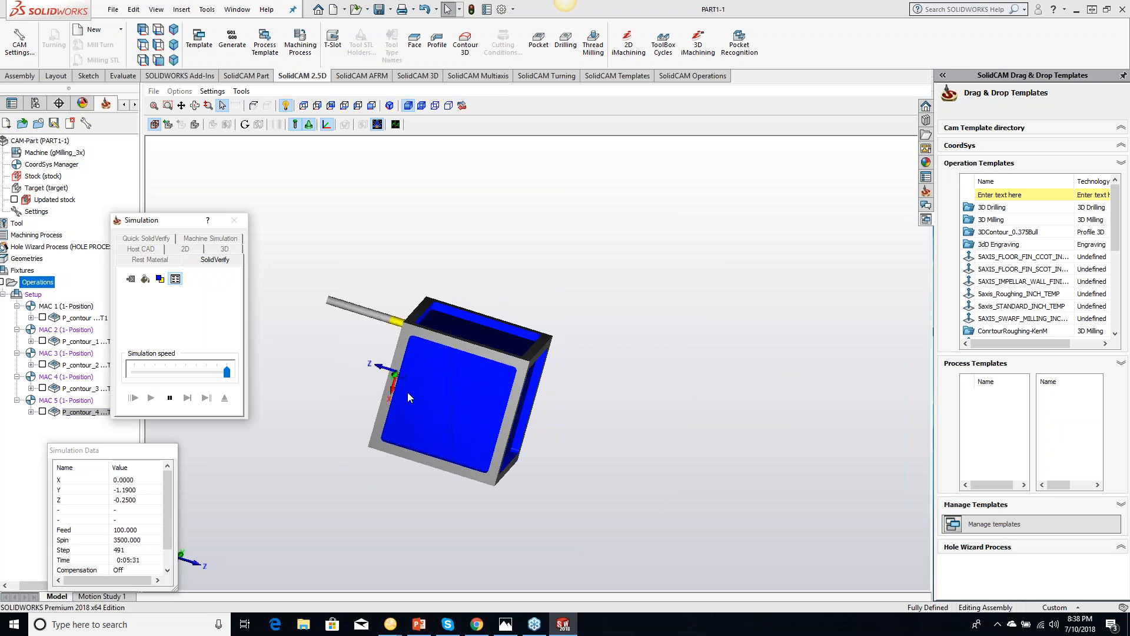
middle_click_drag(407, 390, 308, 305)
left_click(235, 220)
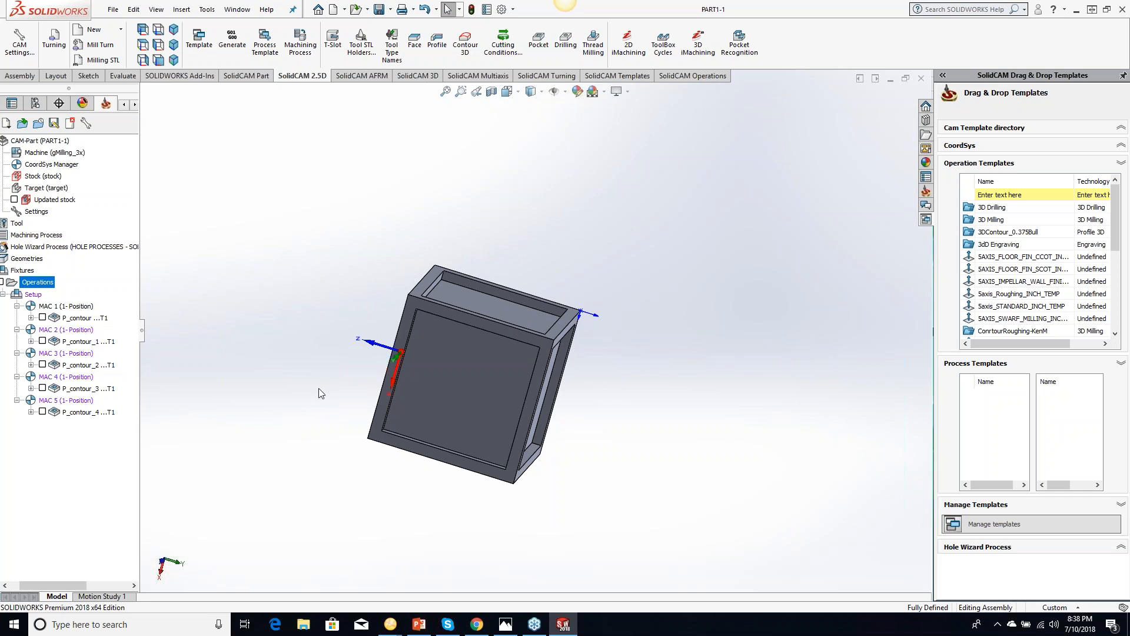
middle_click_drag(281, 345, 347, 293)
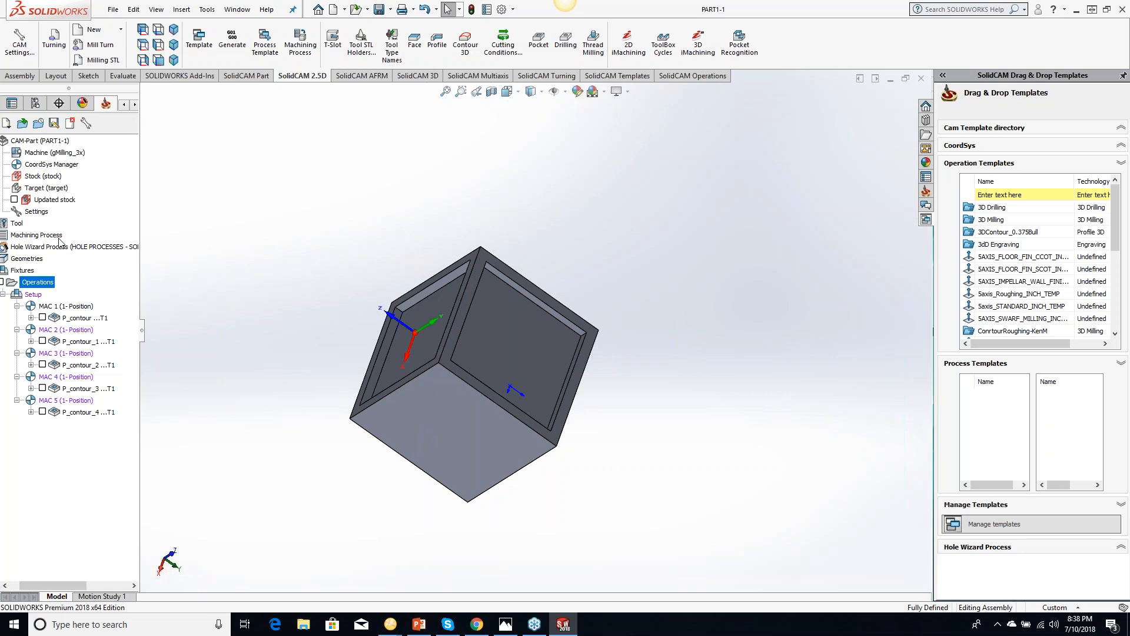
key("alt+Tab")
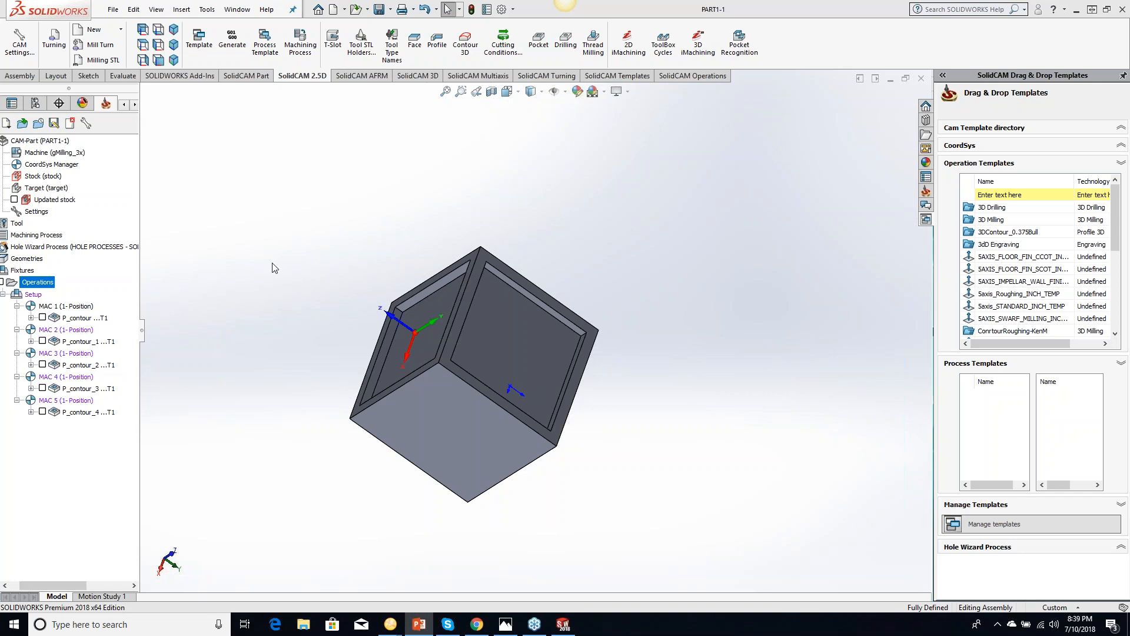
middle_click_drag(289, 285, 400, 262)
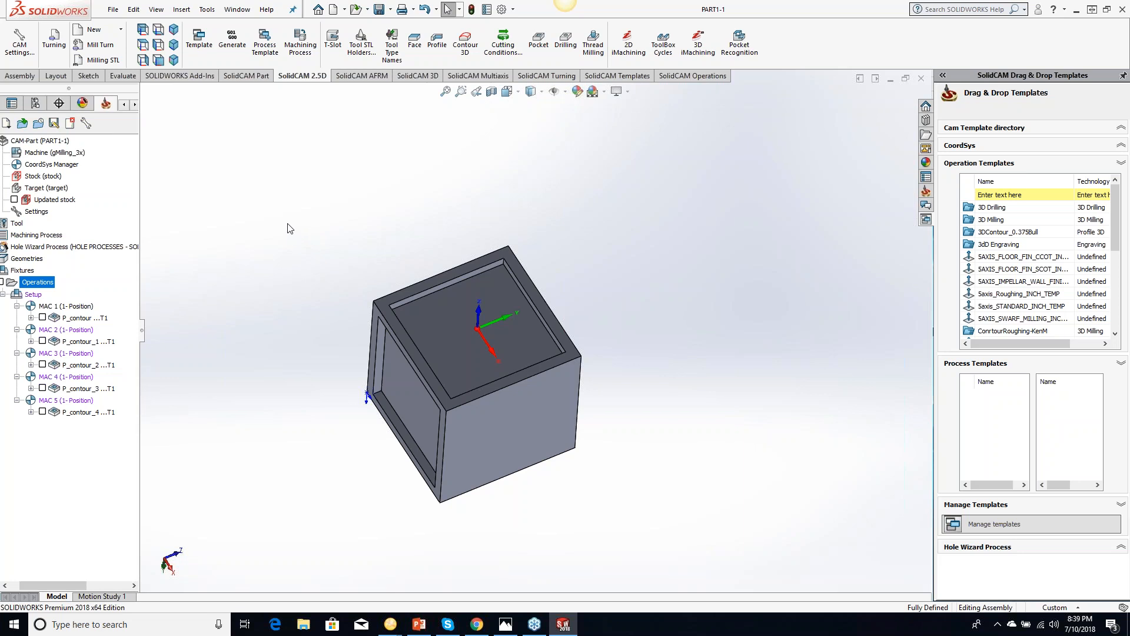
Review the fixture choices and the options for defining a new fixture in the machine setup, and close it without changes
double_click(37, 296)
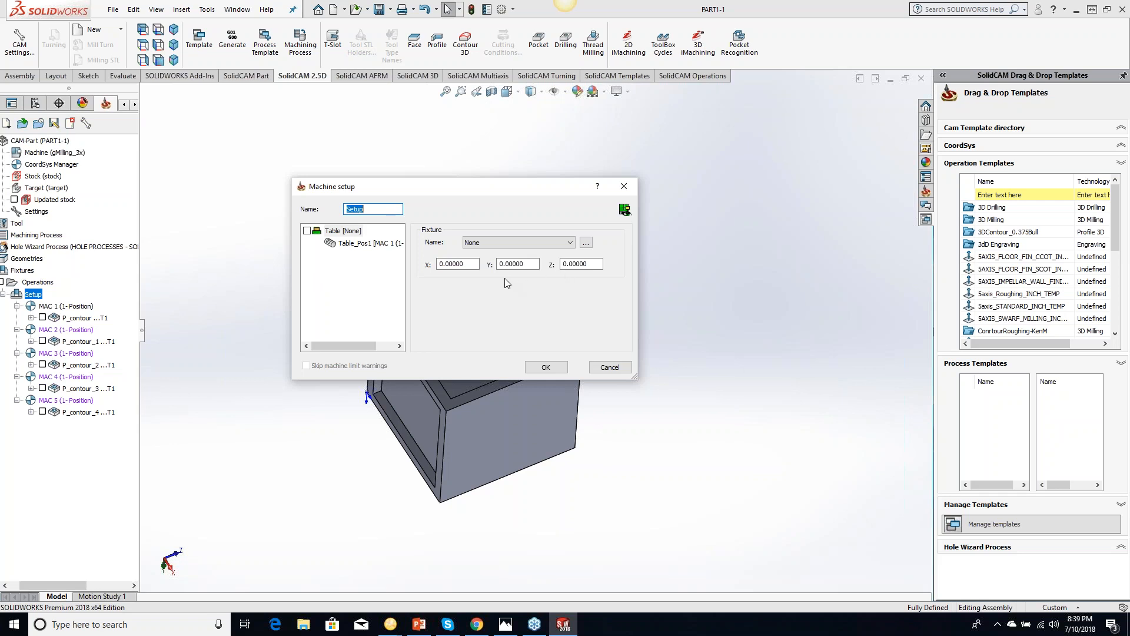
left_click(506, 242)
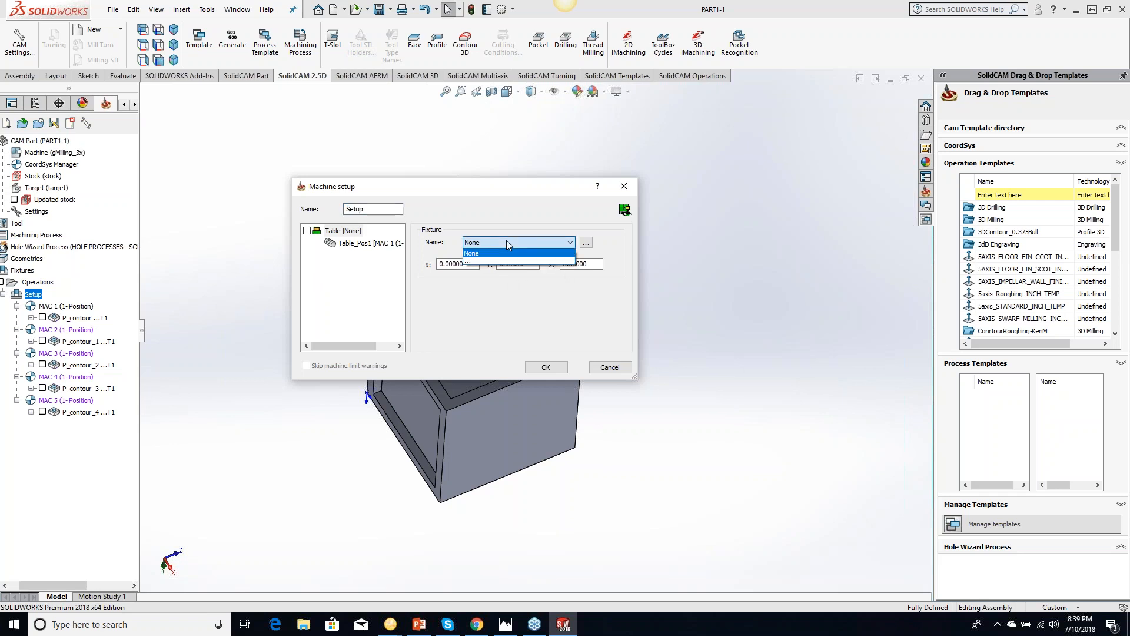
left_click(504, 306)
left_click(586, 242)
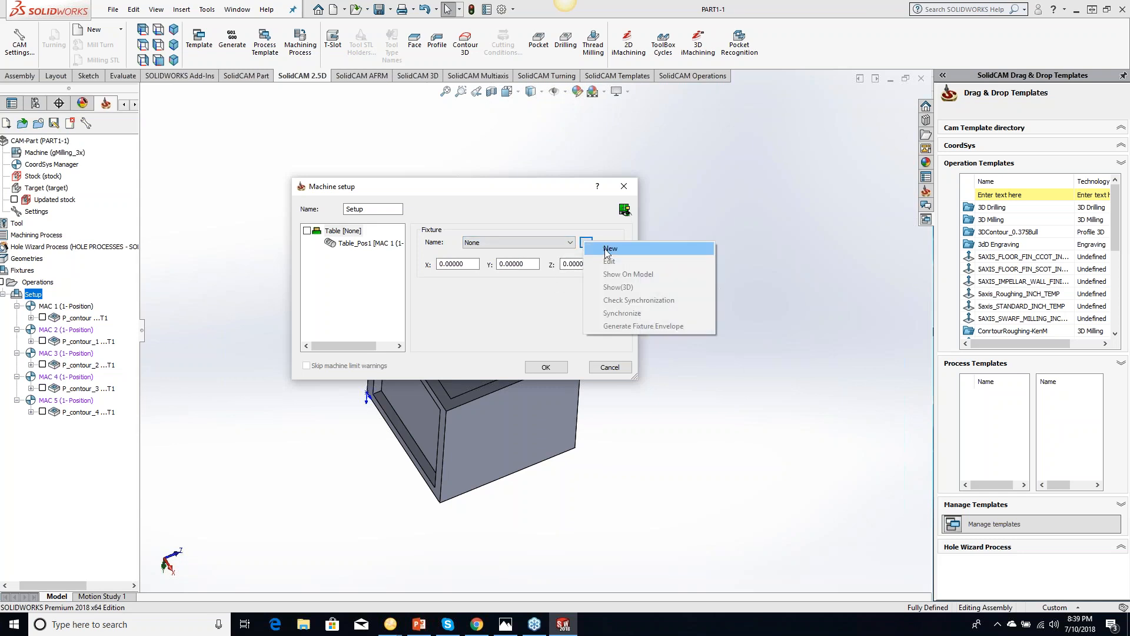
left_click(535, 306)
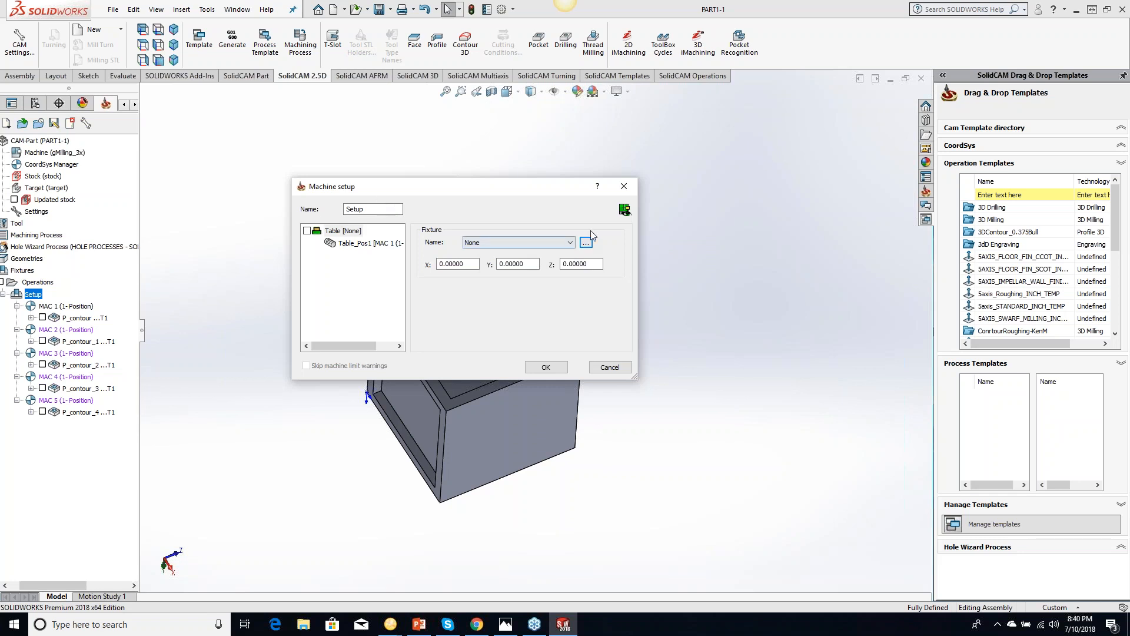
left_click(623, 186)
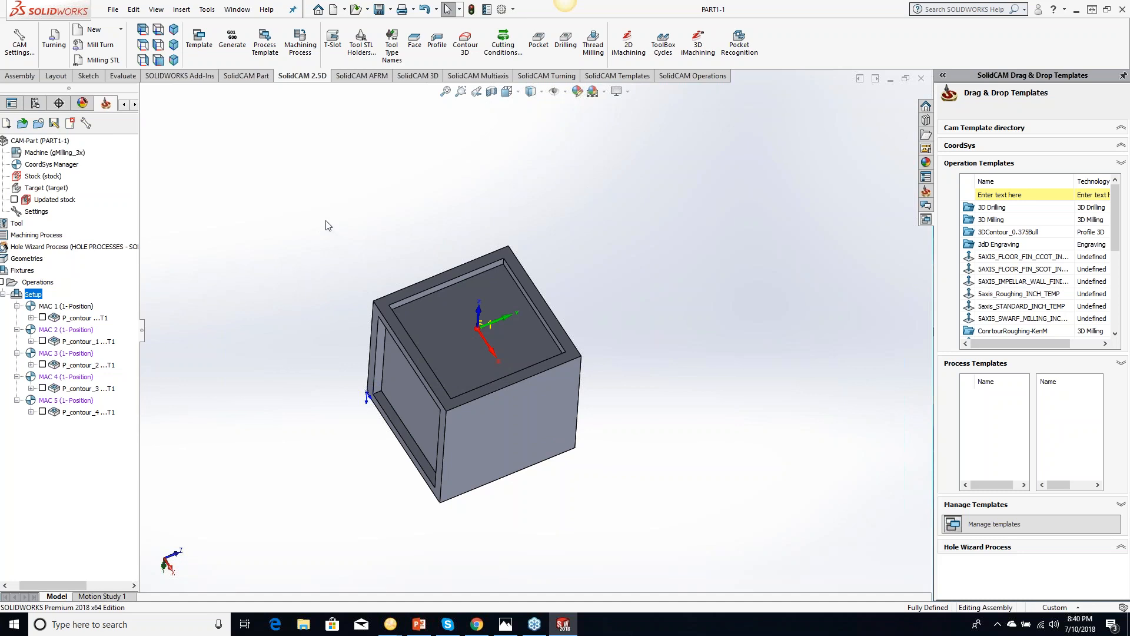
Simulate the P_contour operation under MAC 1 in SolidVerify, inspect the top pocket, and exit the simulation and the operation
left_click(86, 318)
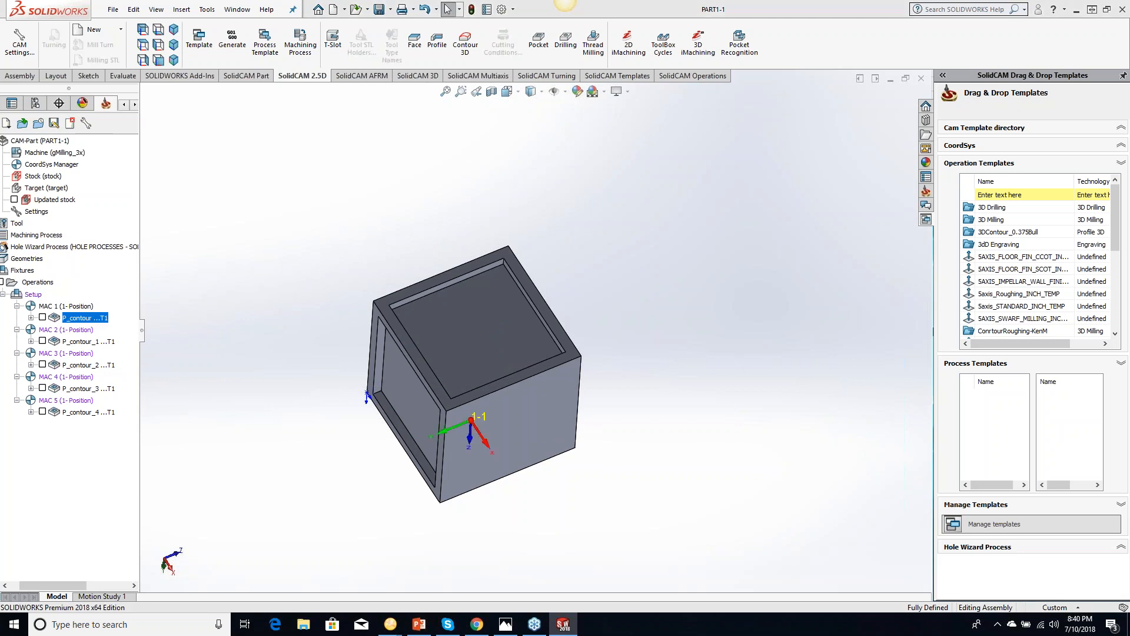
left_click(197, 417)
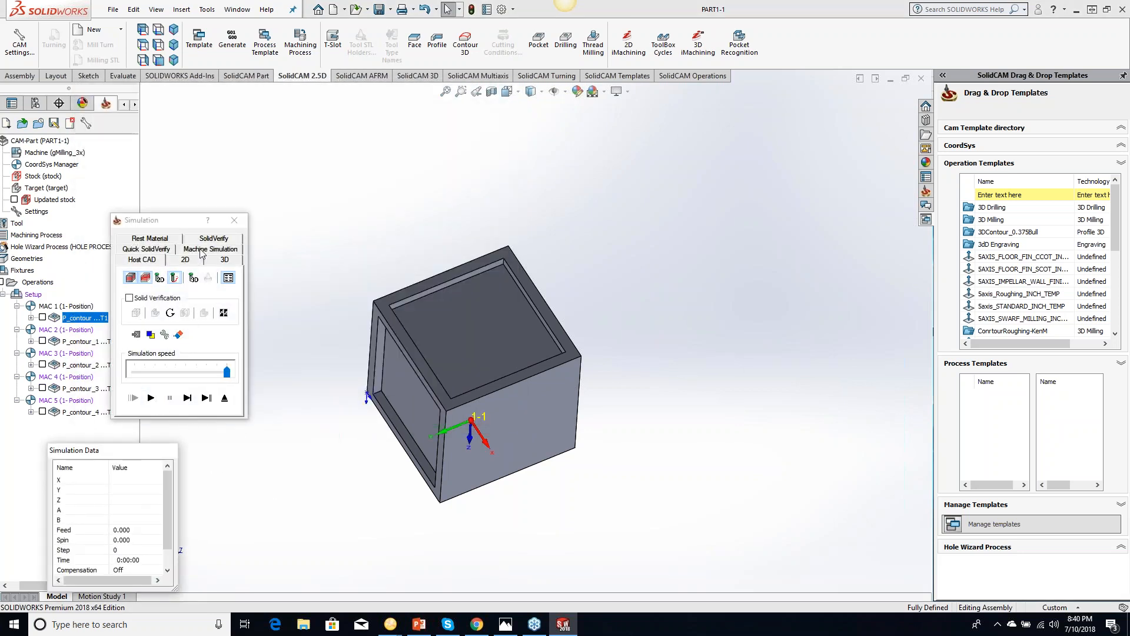
left_click(207, 239)
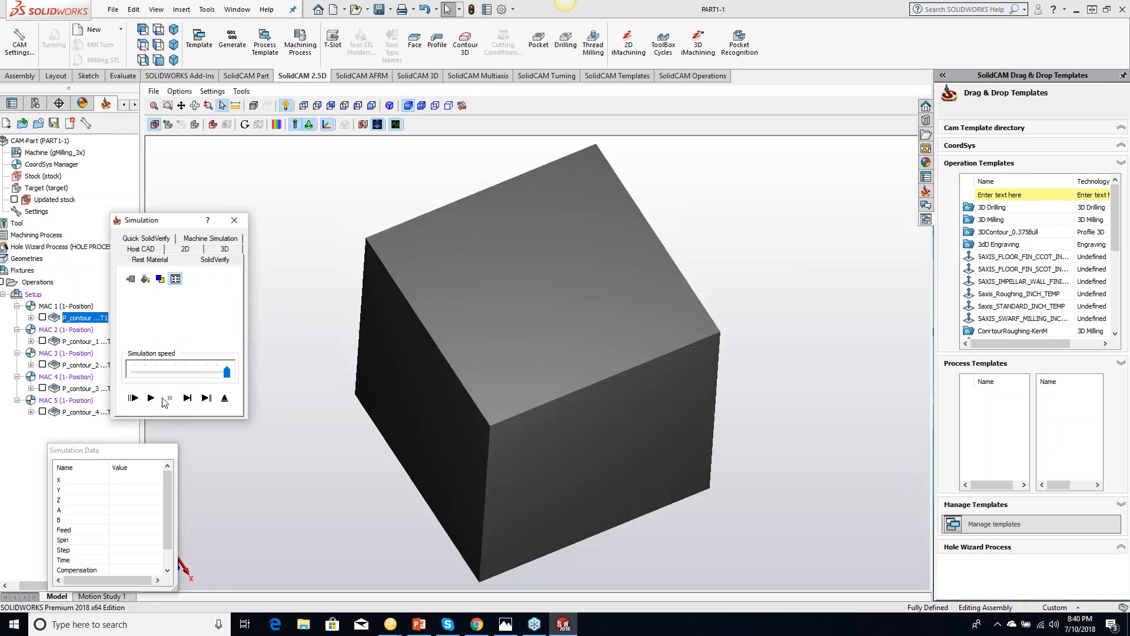
middle_click_drag(489, 451, 523, 439)
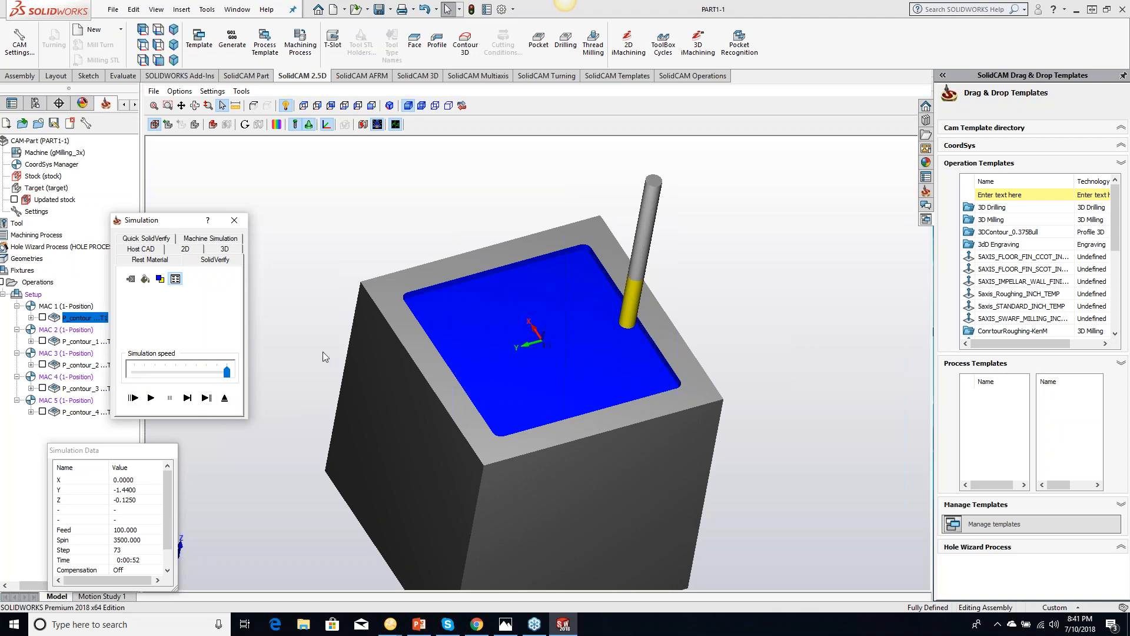
left_click(235, 220)
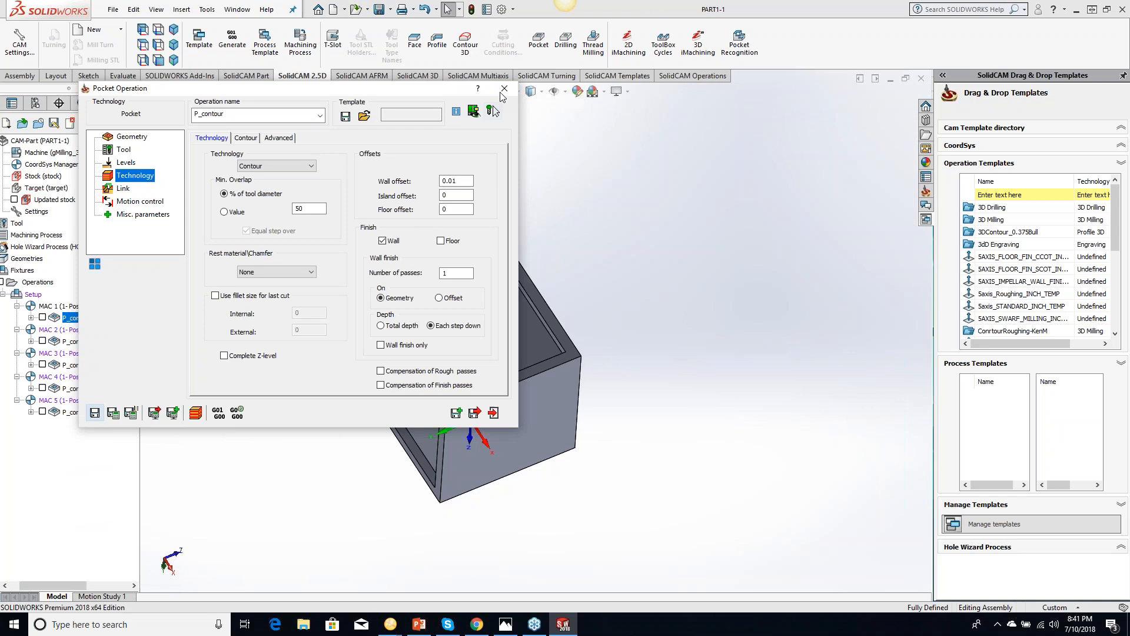
left_click(493, 413)
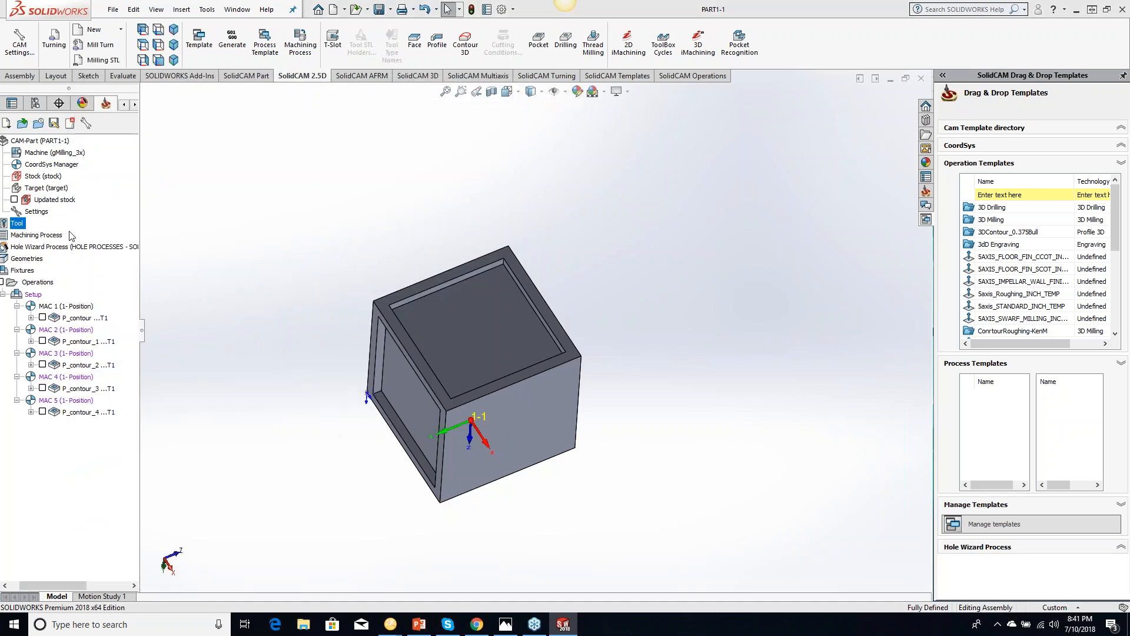
Change the tool path color of tool 1 to yellow in the part tool table, and save and exit the table
double_click(17, 224)
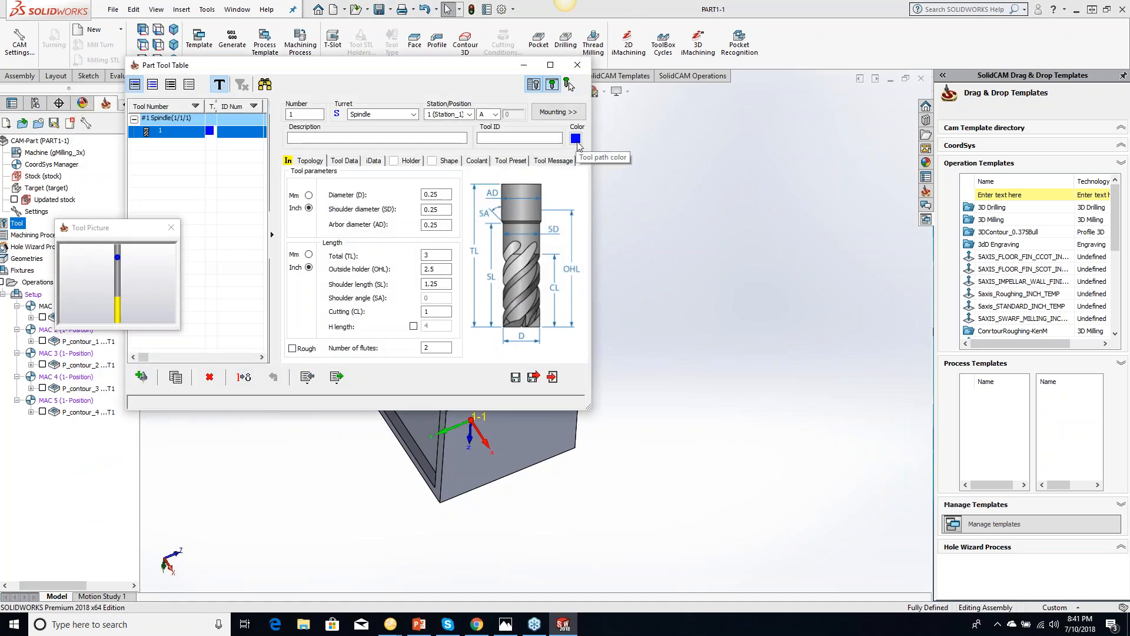
left_click_drag(460, 68, 658, 73)
left_click(143, 270)
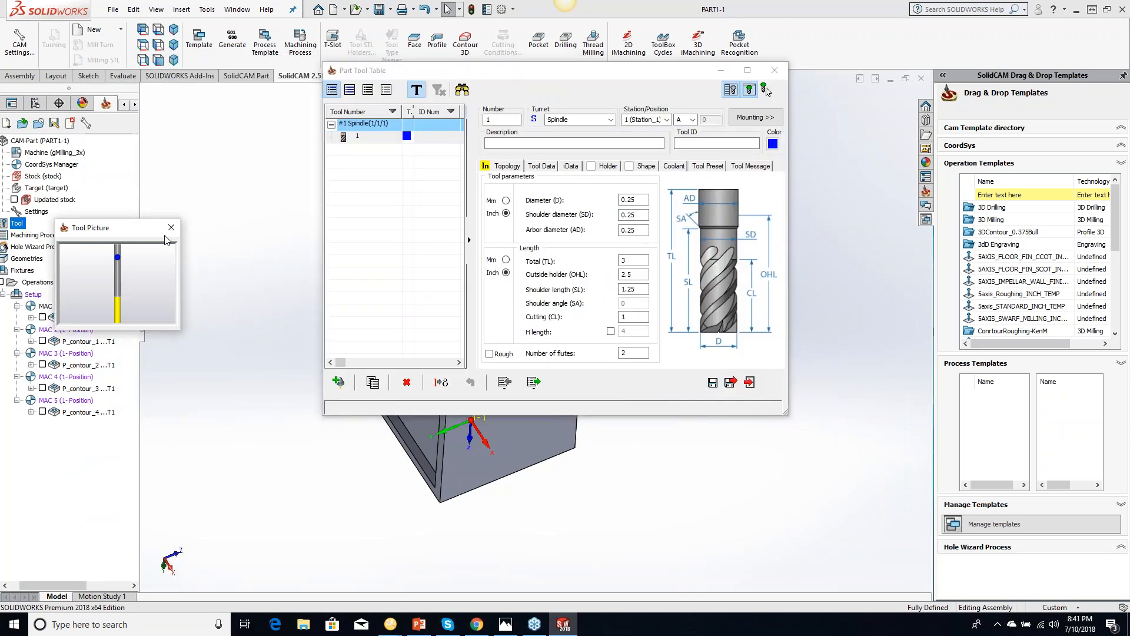
left_click(171, 229)
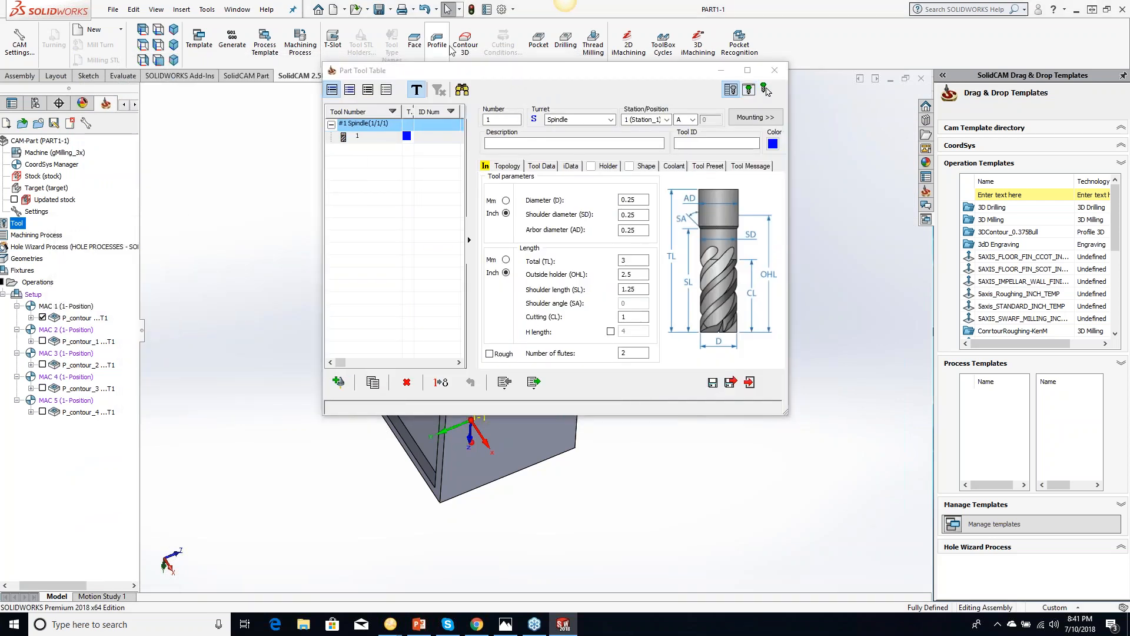
left_click_drag(460, 70, 266, 486)
middle_click_drag(680, 337, 499, 461)
left_click_drag(476, 489, 602, 212)
left_click(704, 283)
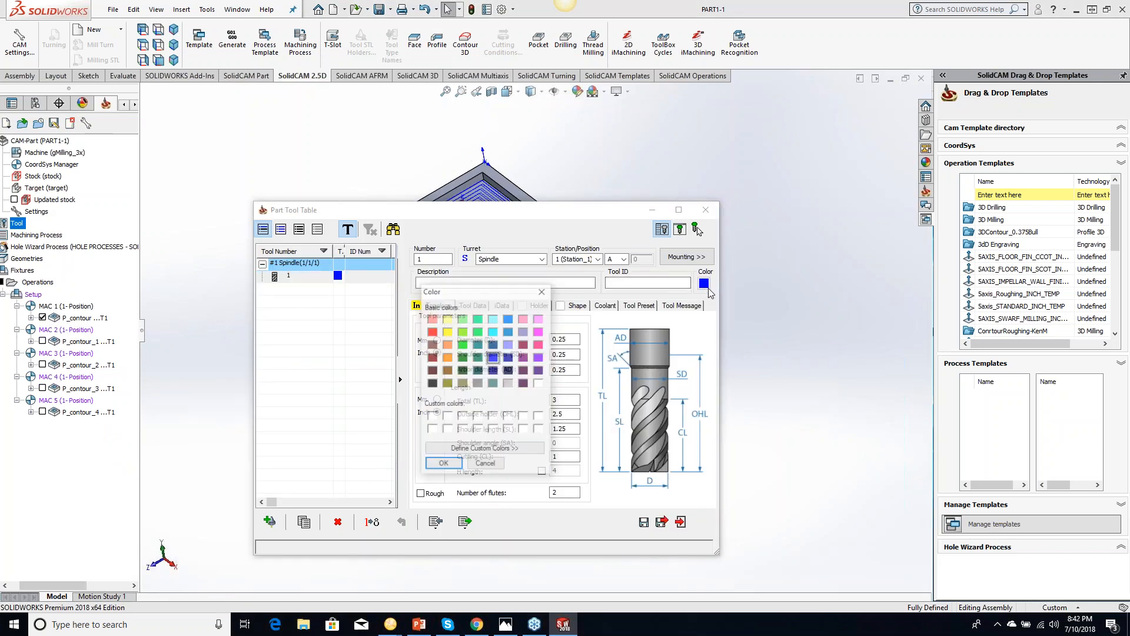
left_click(447, 331)
left_click(444, 464)
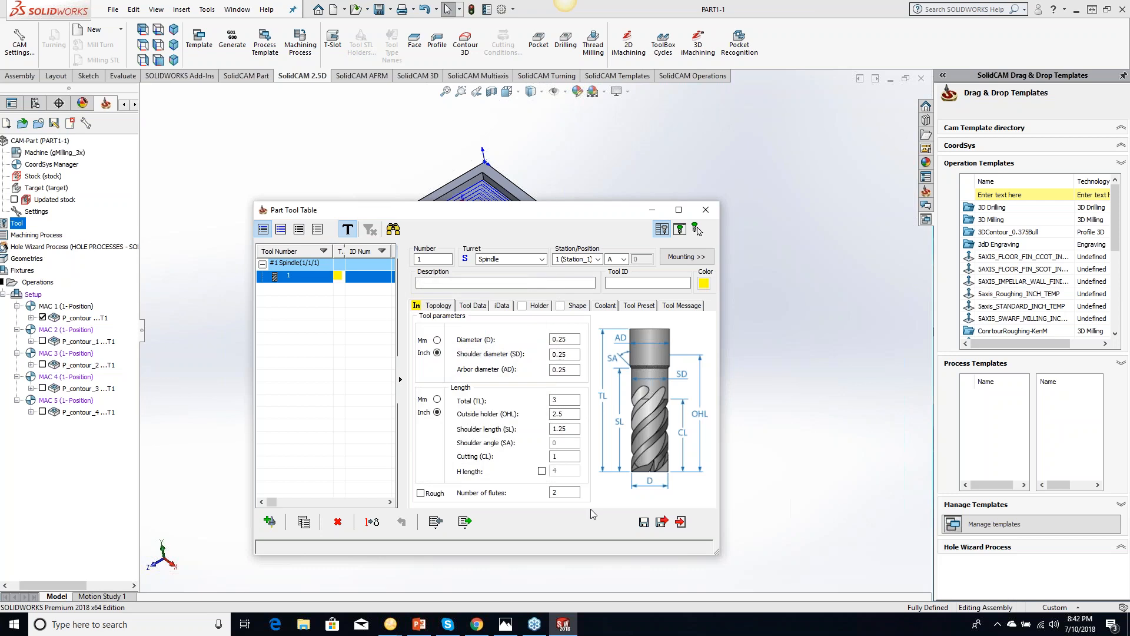
left_click(662, 521)
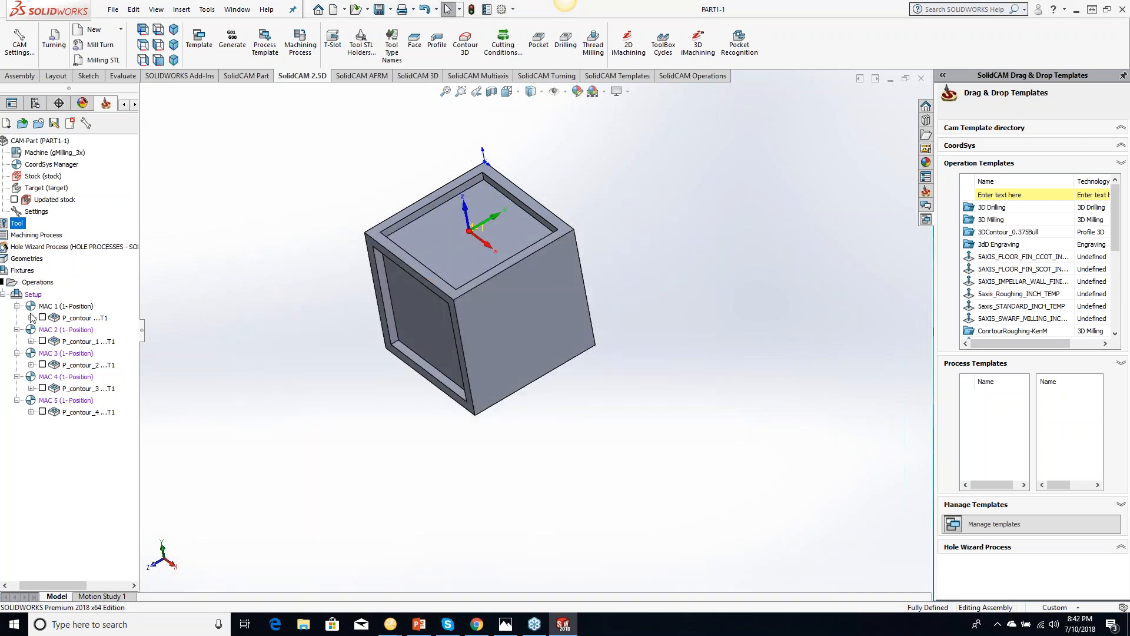
Display the P_contour tool path under MAC 1, simulate the operation in SolidVerify to check the new color, and close the simulation
left_click(43, 317)
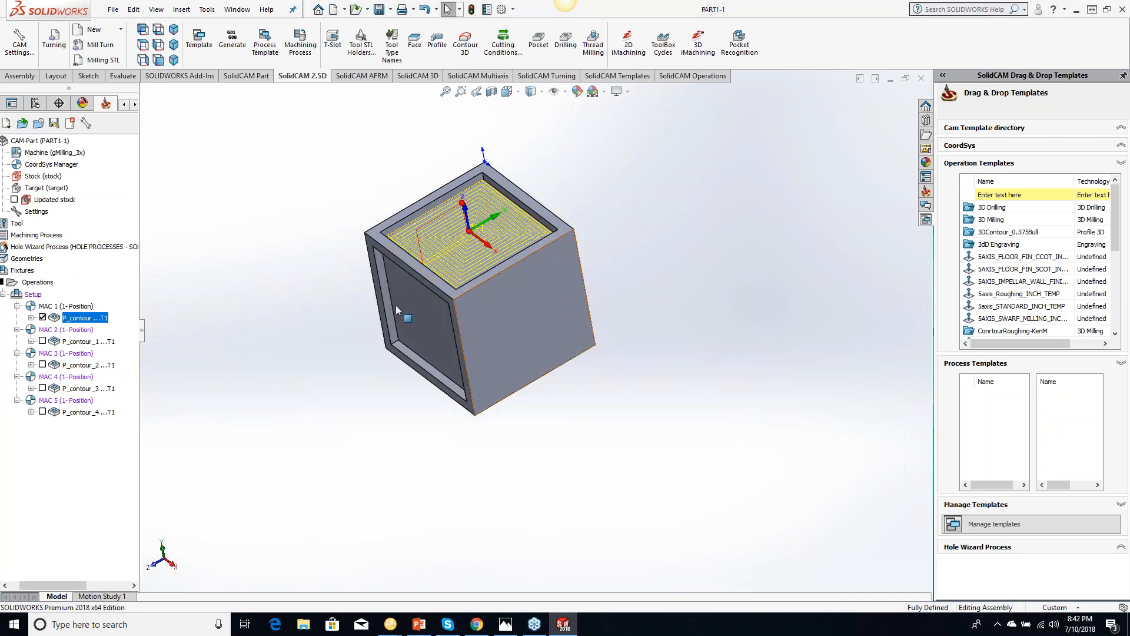
right_click(116, 318)
left_click(150, 233)
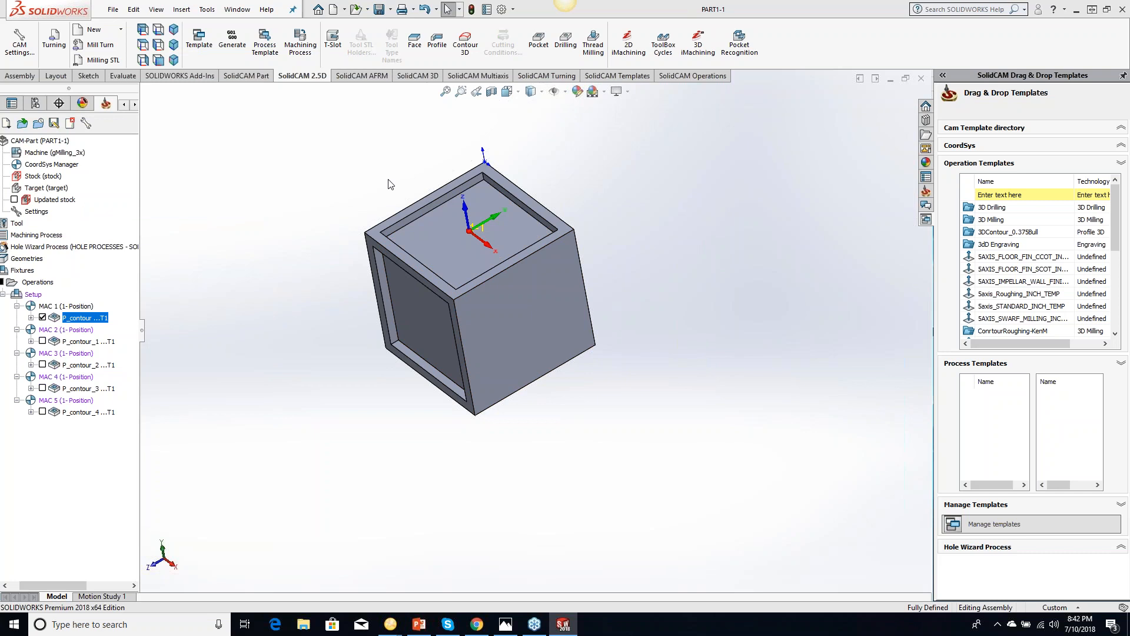
left_click(213, 238)
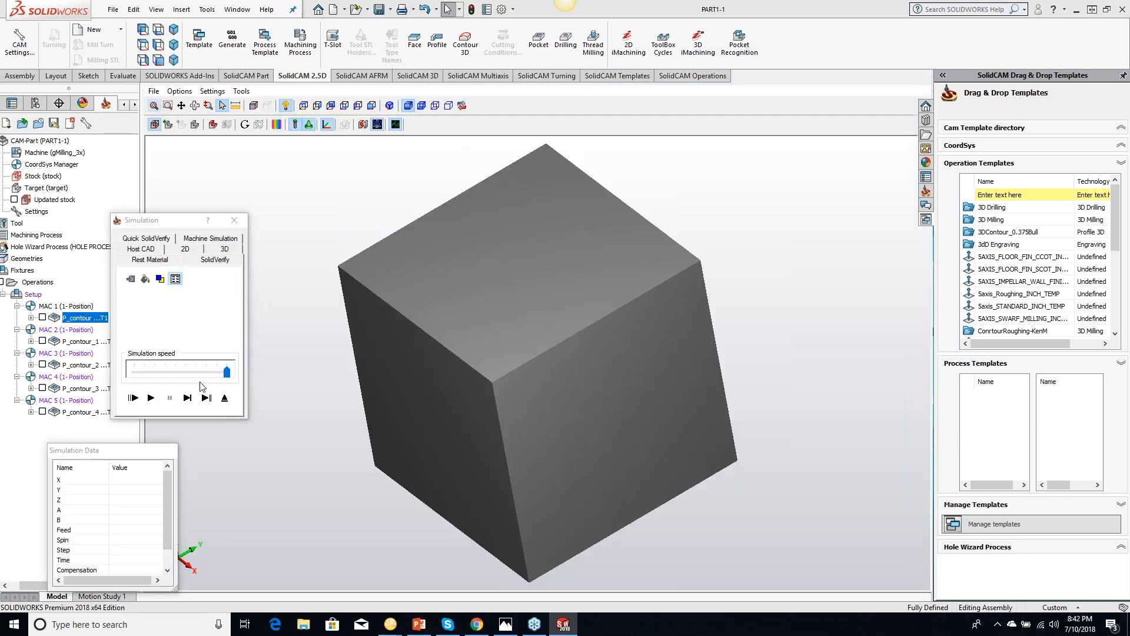
left_click(151, 398)
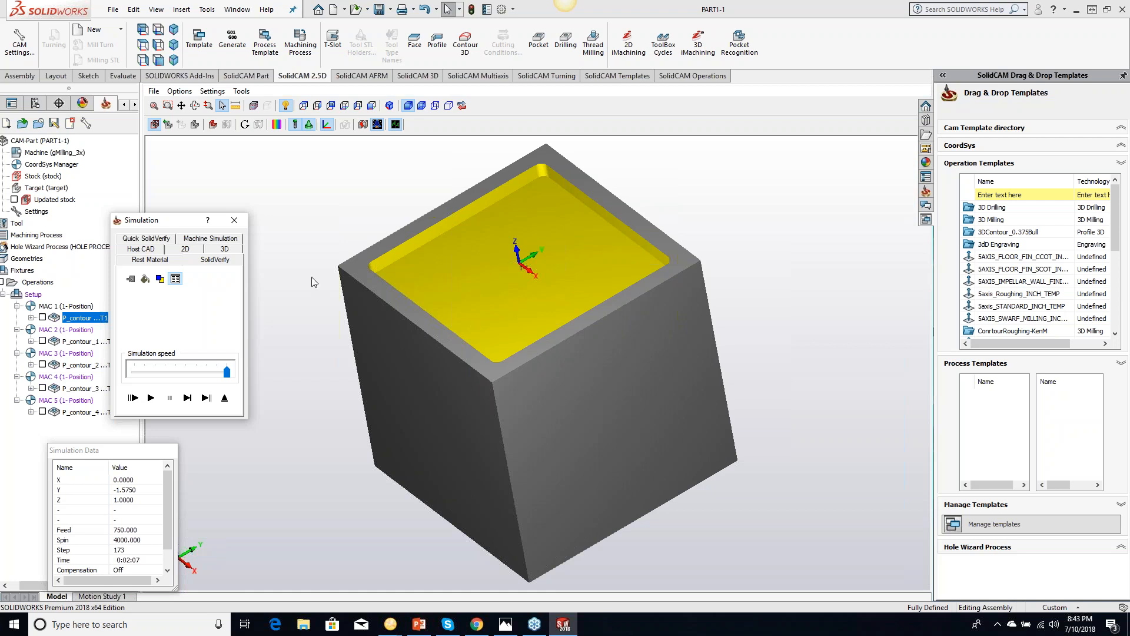
left_click(235, 220)
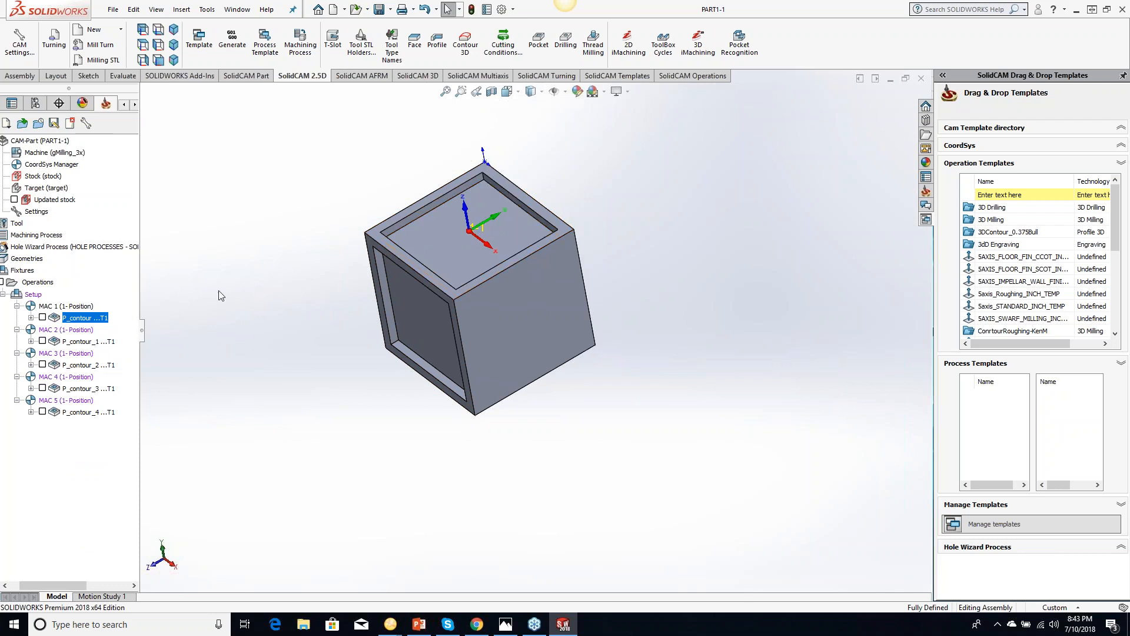
Set the font color of the P_contour operation under MAC 1 to yellow
right_click(82, 319)
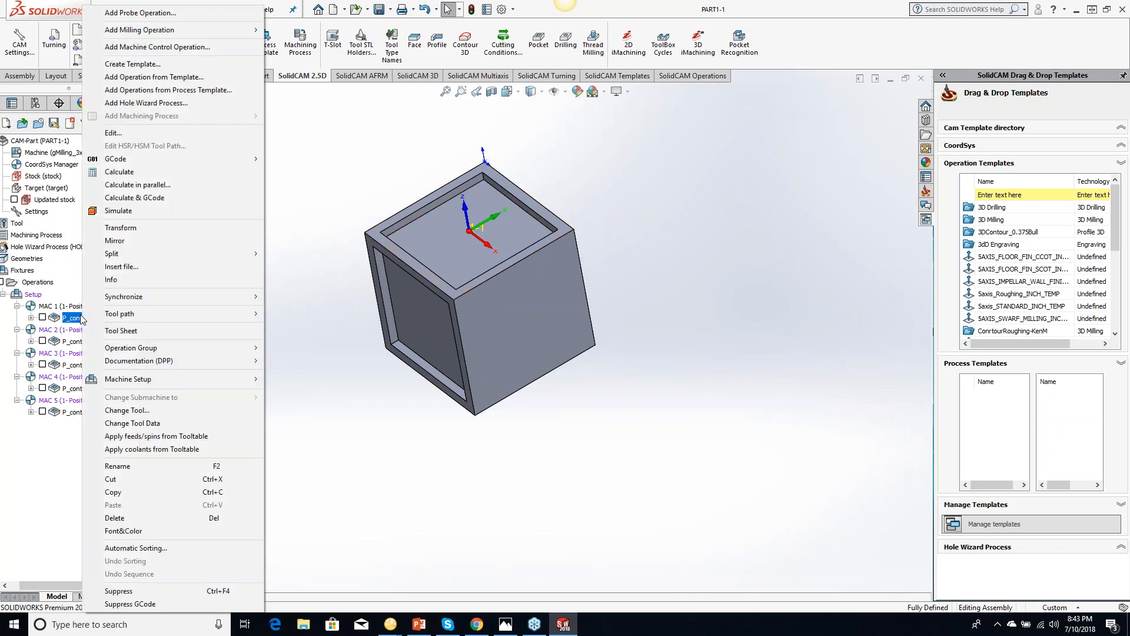
left_click(136, 530)
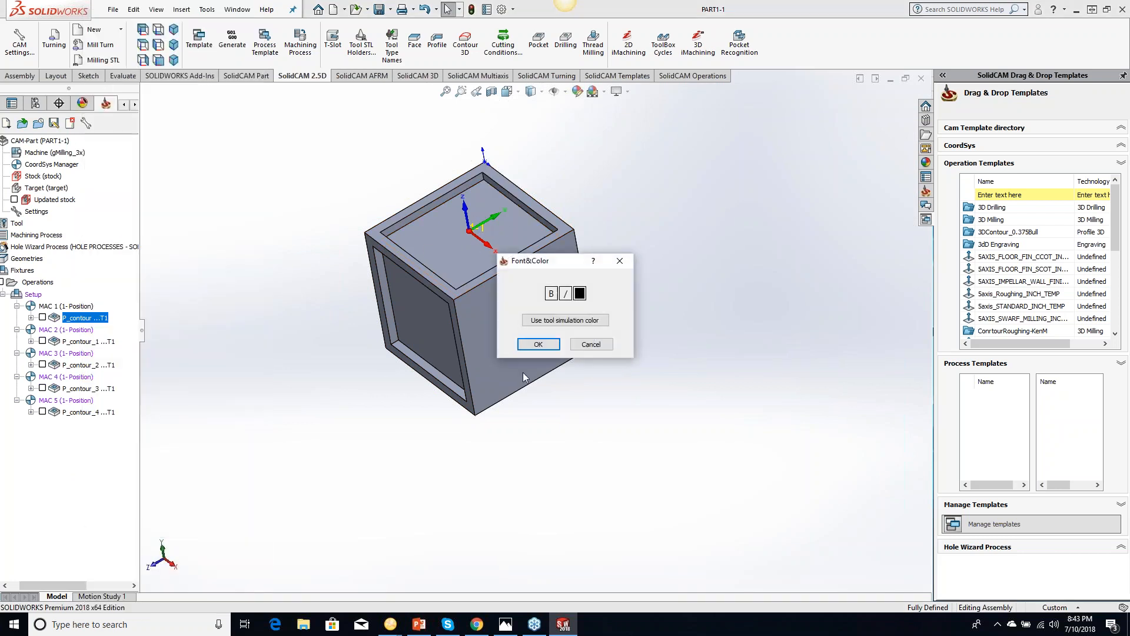
left_click(580, 294)
left_click(527, 258)
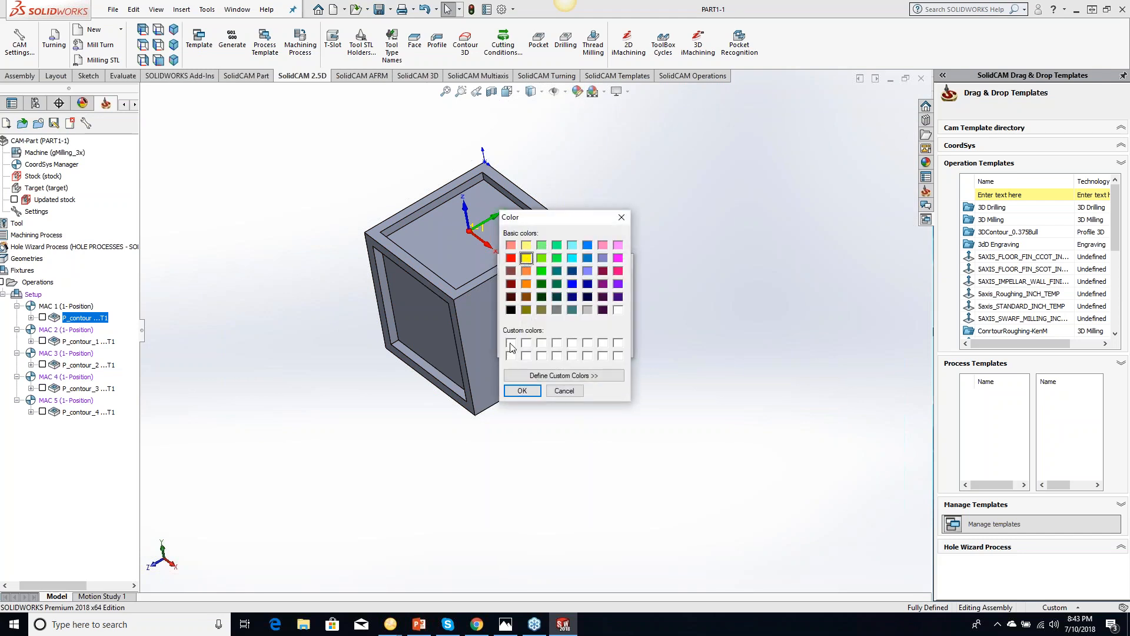
left_click(522, 391)
left_click(541, 344)
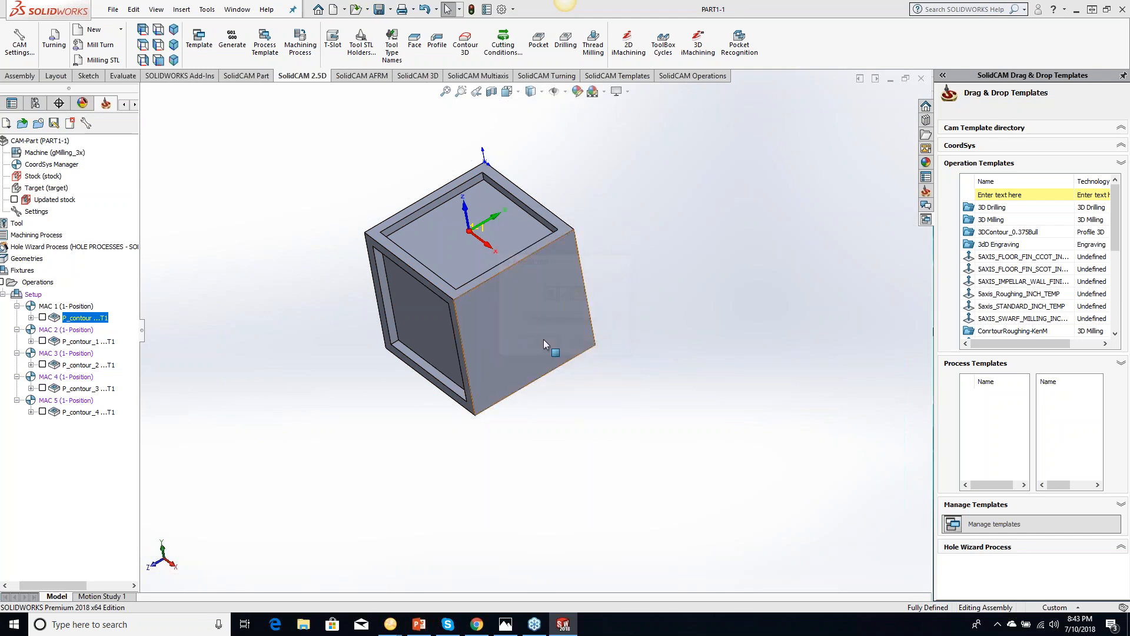
left_click(76, 378)
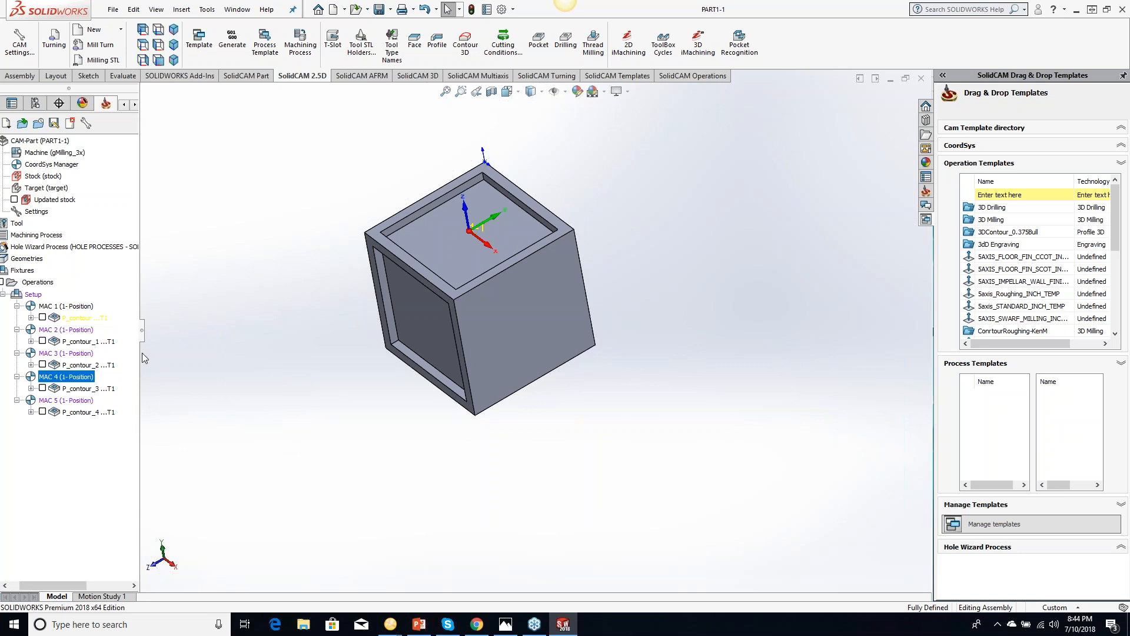
Make the name of the P_contour operation under MAC 1 bold
right_click(74, 320)
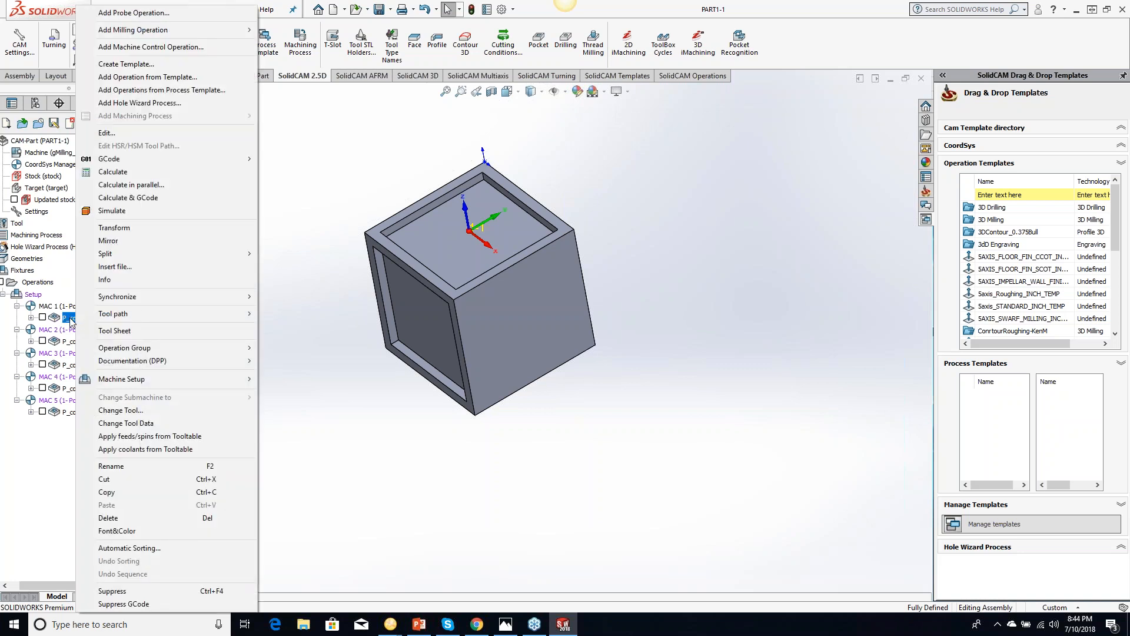
left_click(360, 390)
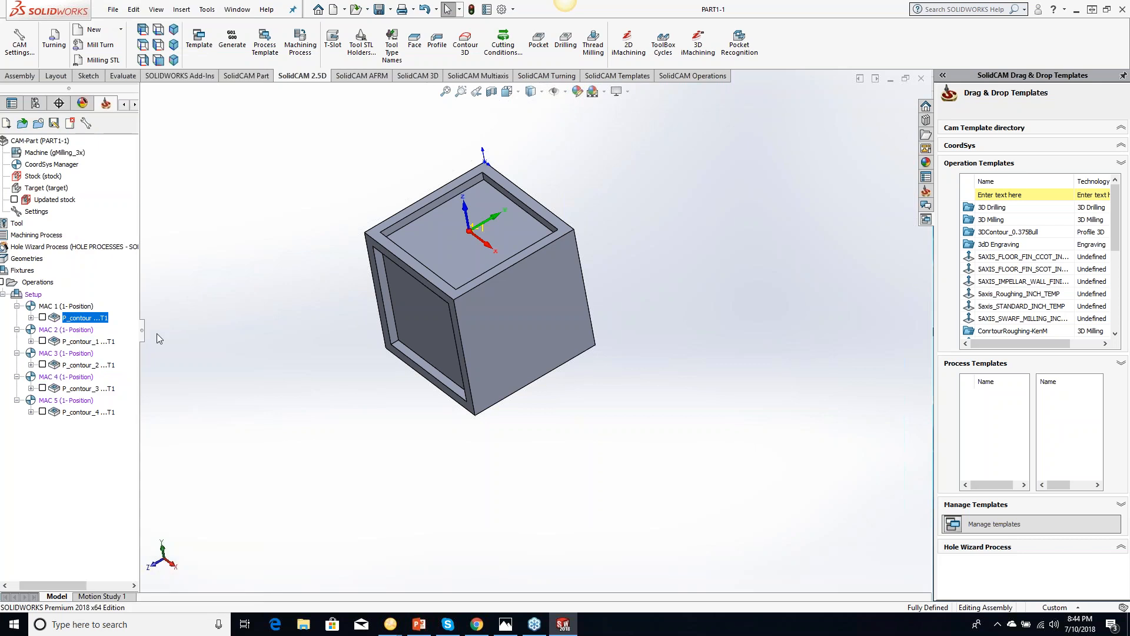
right_click(87, 321)
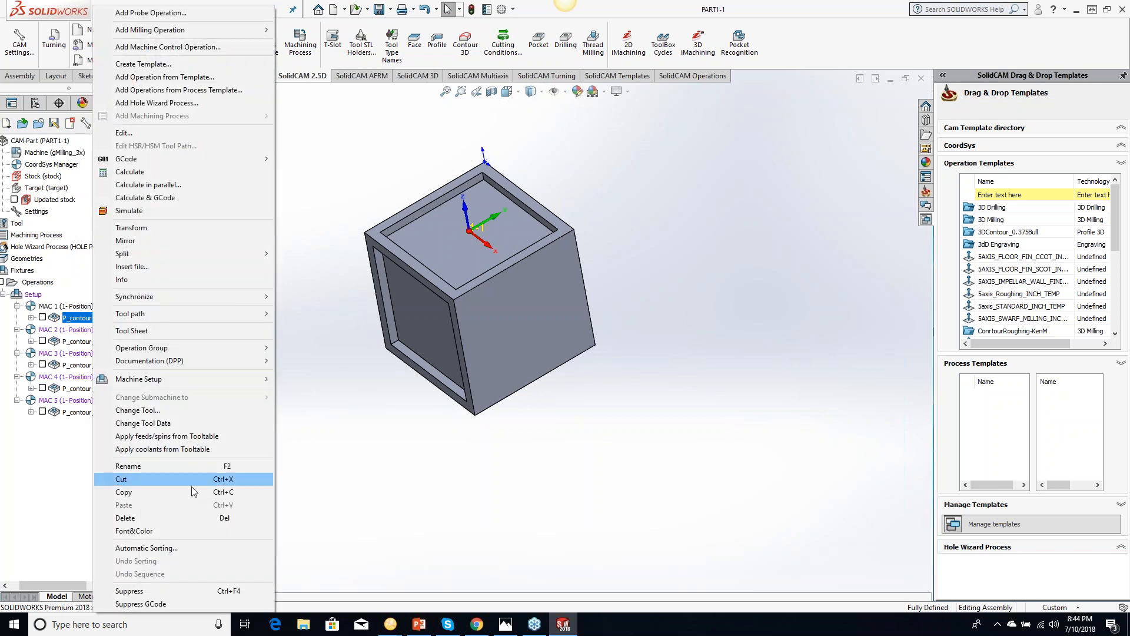
left_click(167, 533)
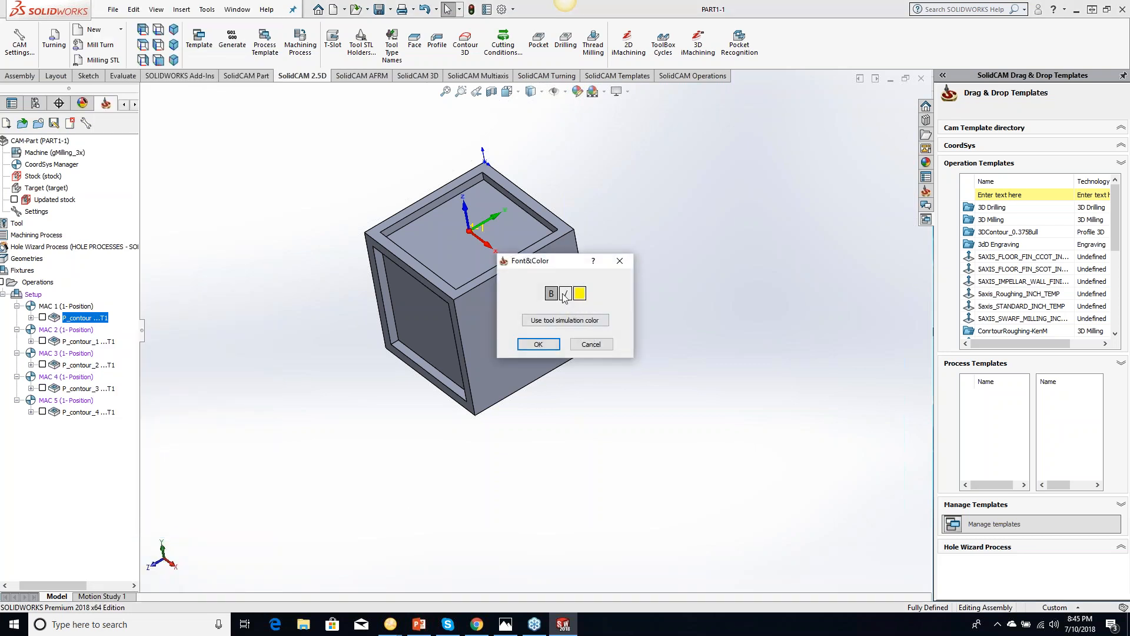
left_click(538, 344)
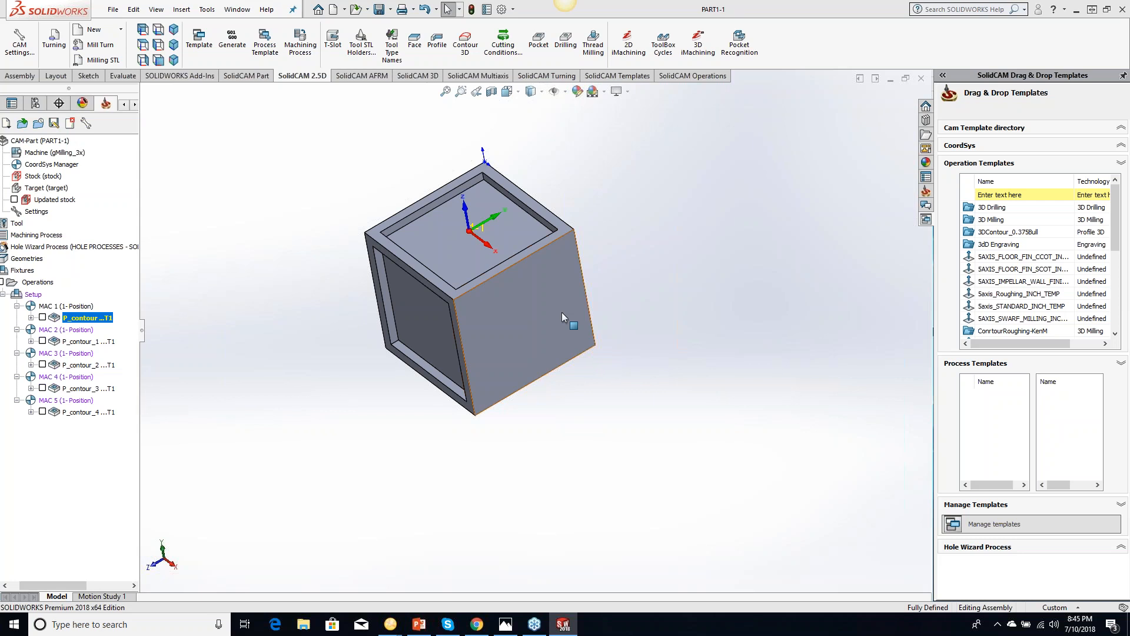
Change the font color of the P_contour operation under MAC 1 to blue
right_click(89, 319)
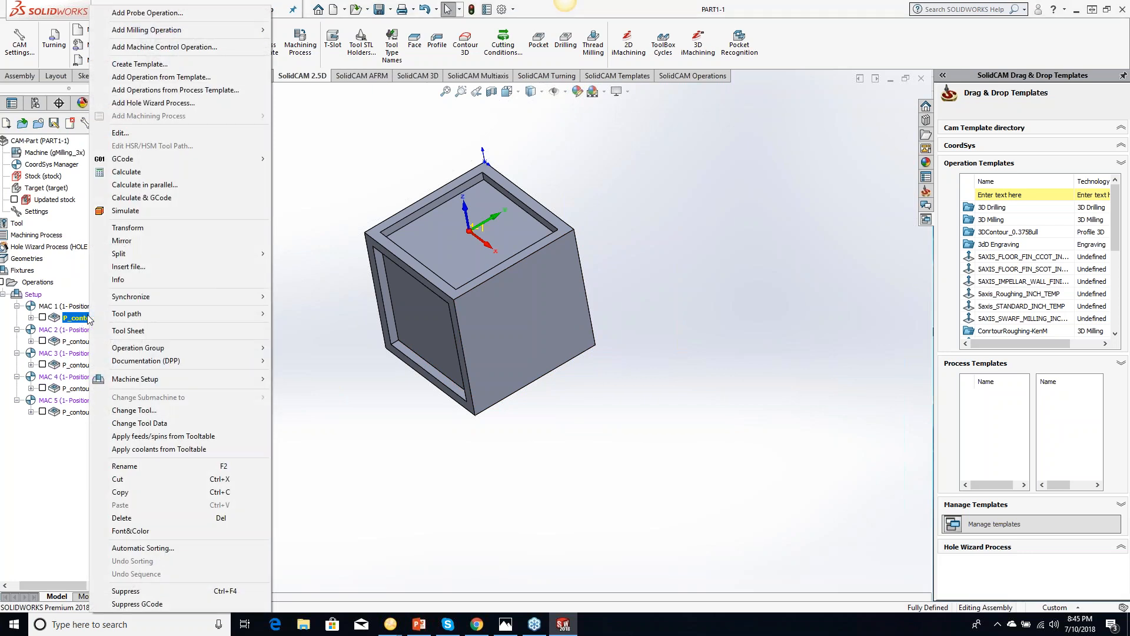
left_click(155, 531)
left_click(579, 294)
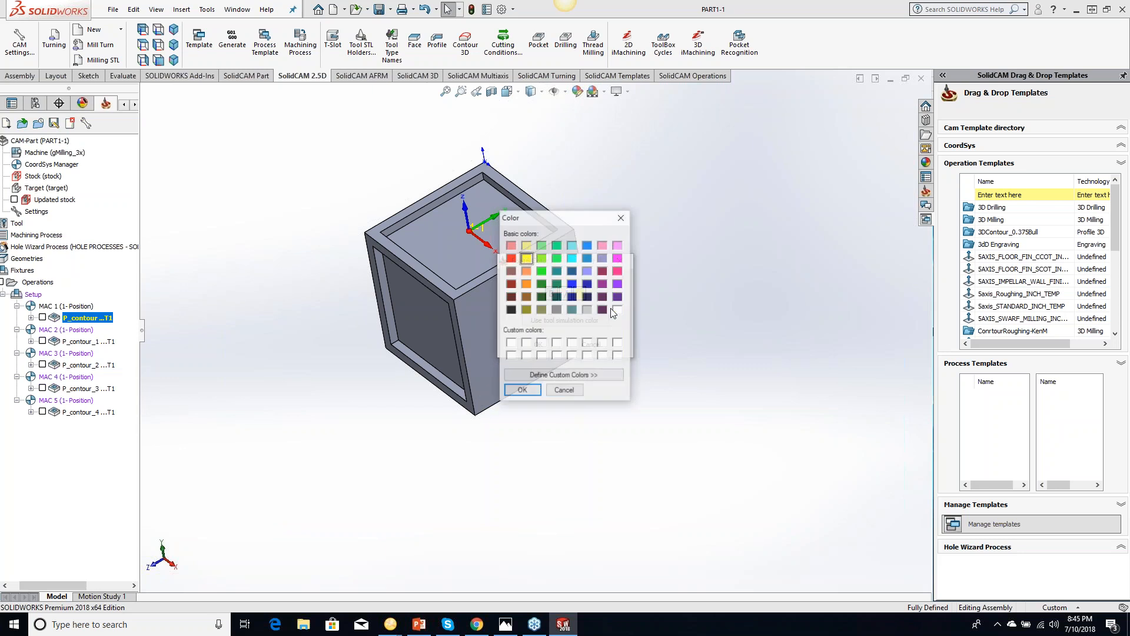
left_click(572, 284)
left_click(522, 391)
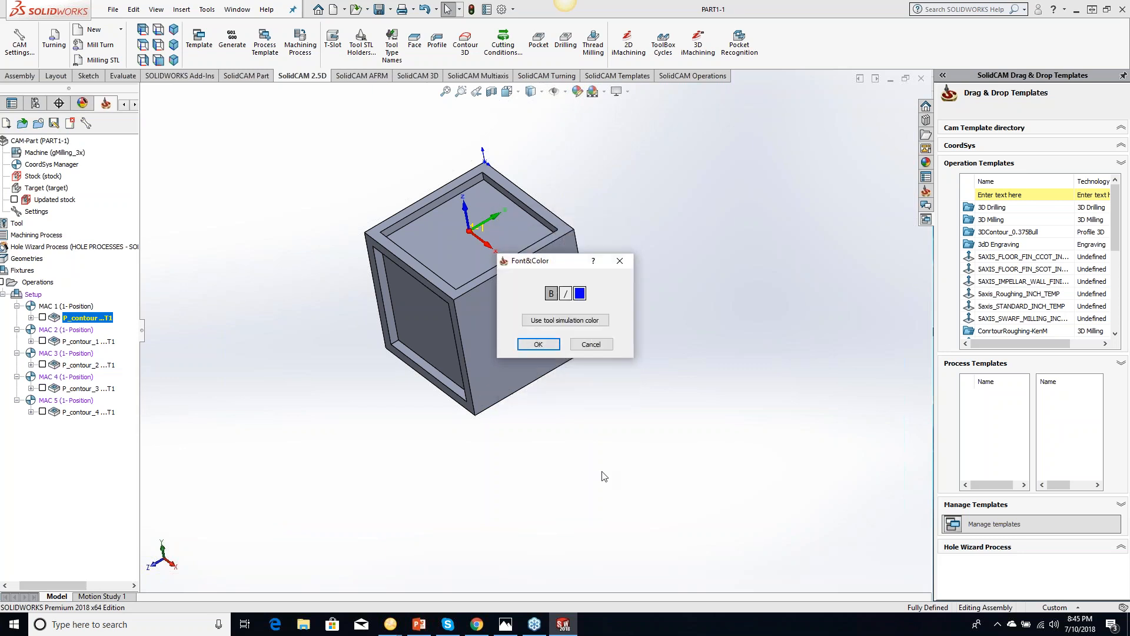
left_click(538, 344)
left_click(77, 352)
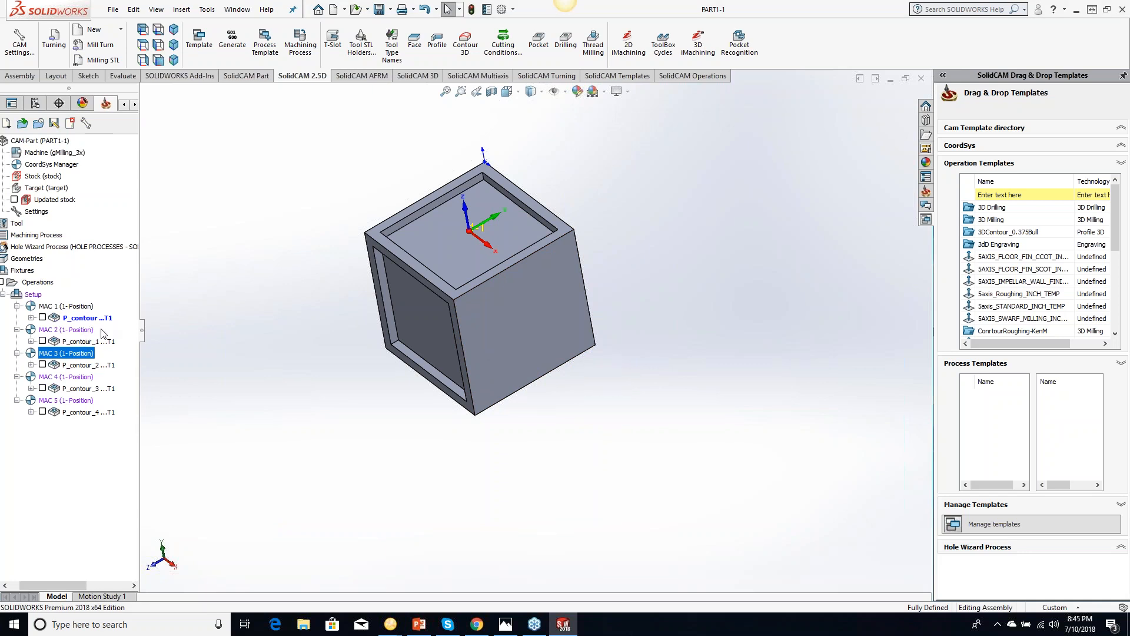
Set the font color of the P_contour_1 operation under MAC 2 to green
right_click(90, 343)
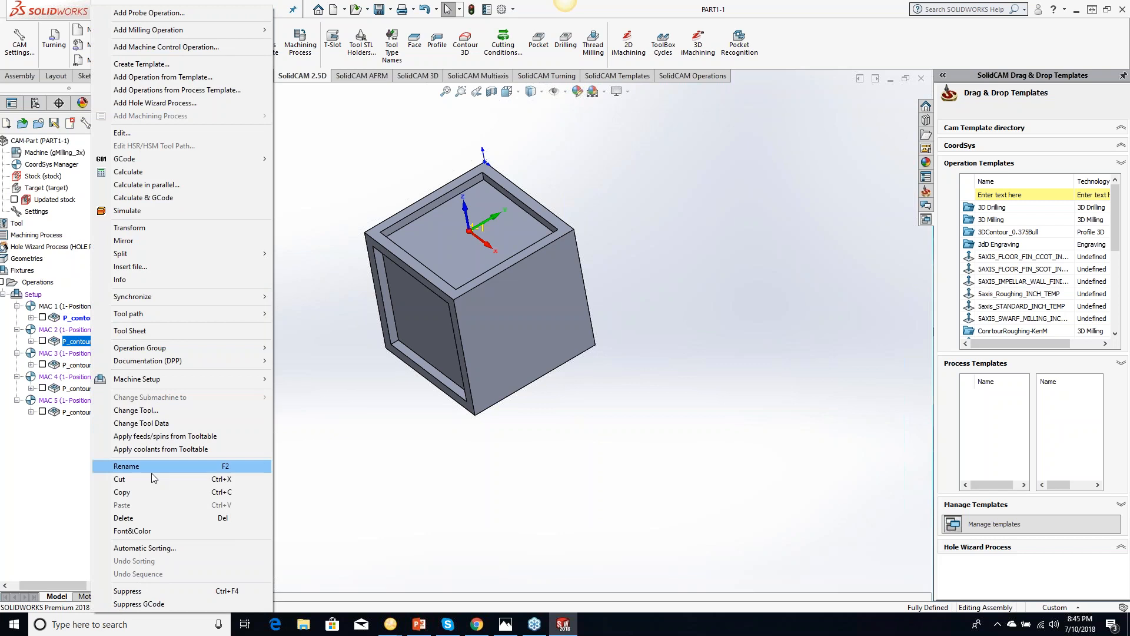
left_click(134, 531)
left_click(580, 293)
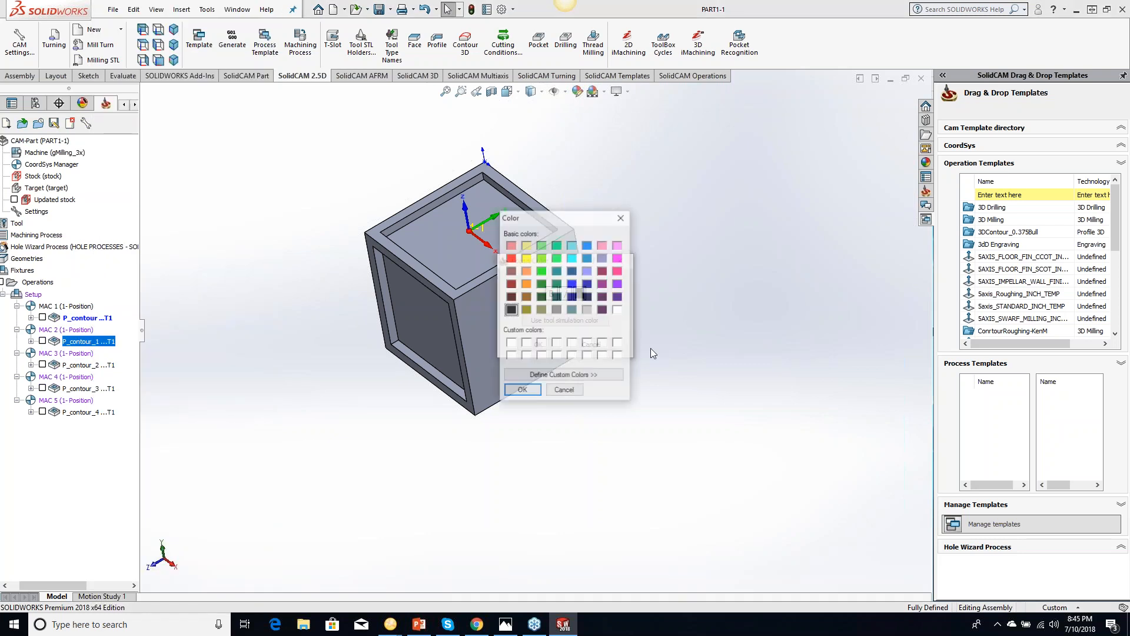
left_click(541, 271)
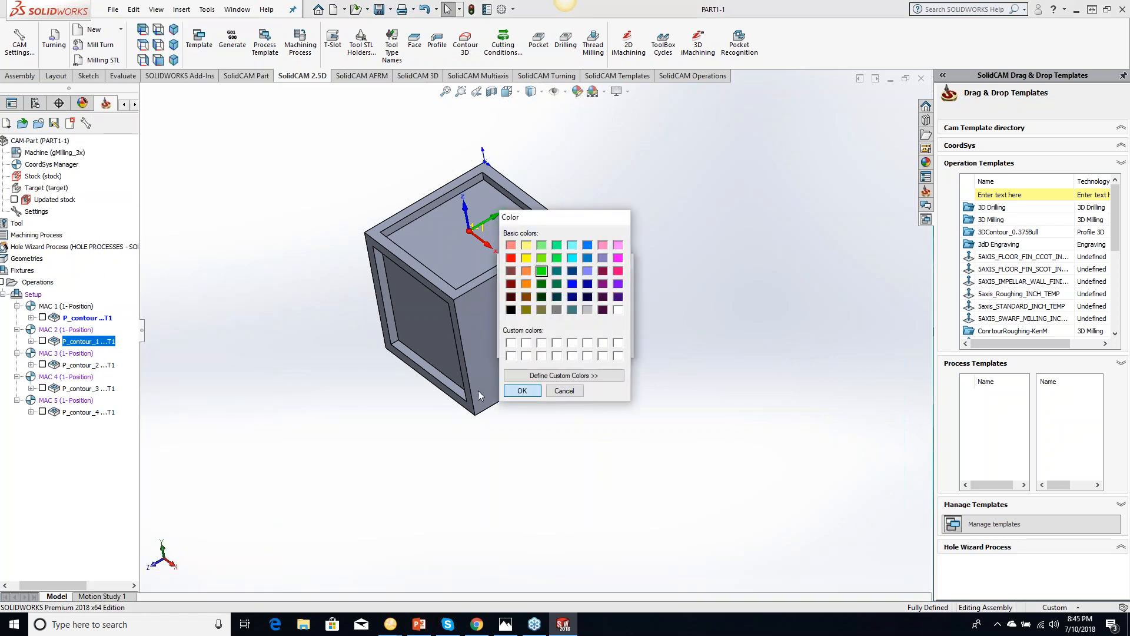
left_click(522, 390)
left_click(548, 345)
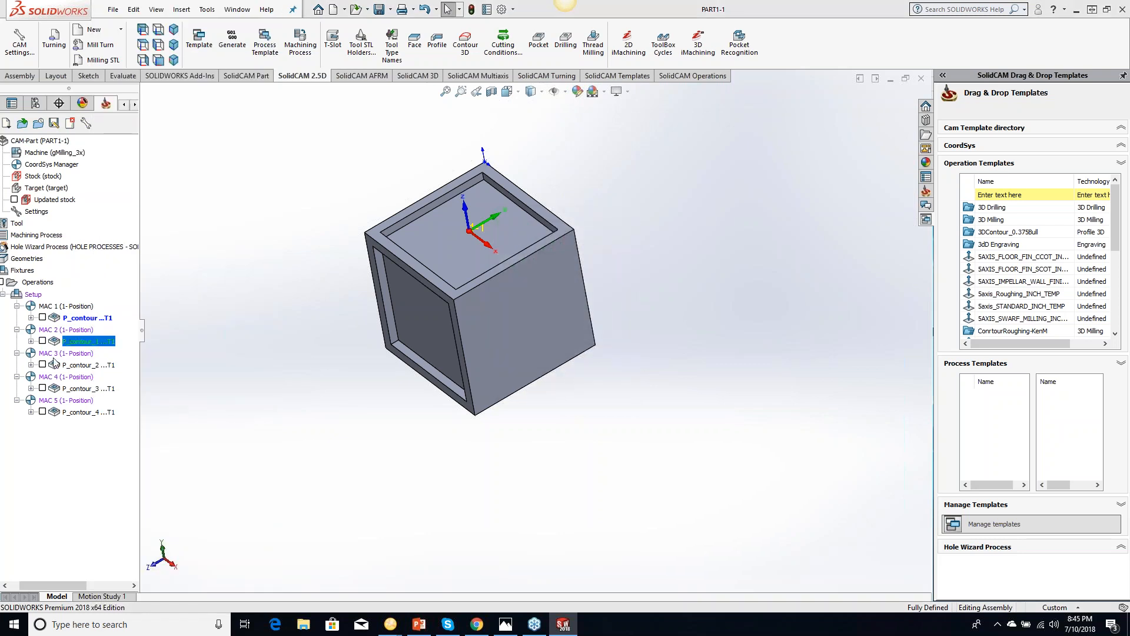
Set the font color of the P_contour_2 operation under MAC 3 to light pink
right_click(73, 365)
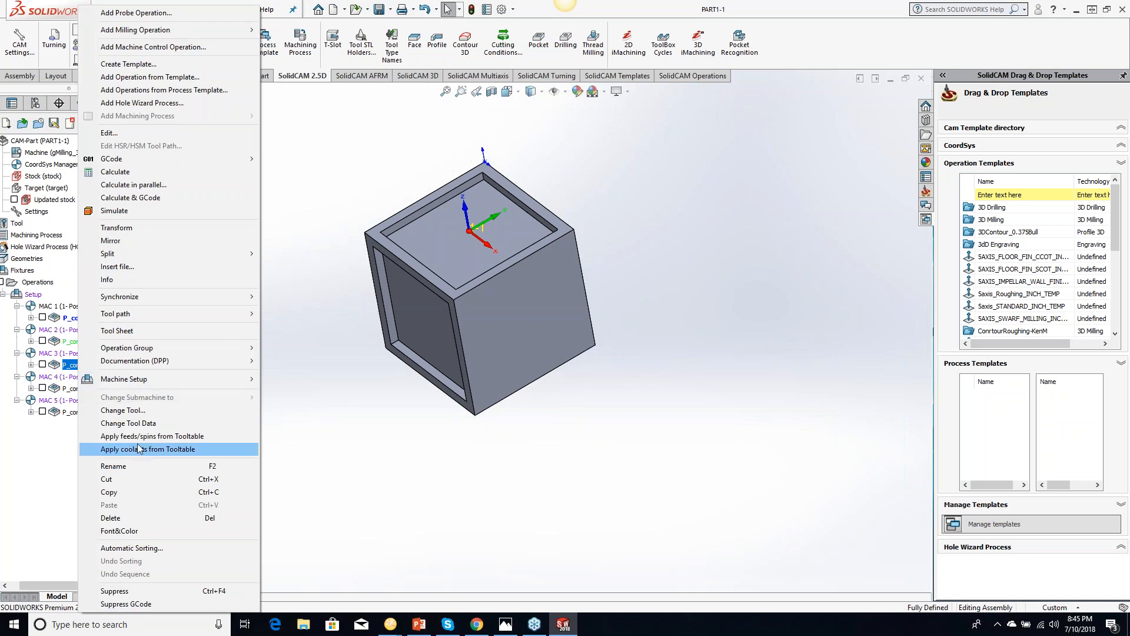
left_click(146, 531)
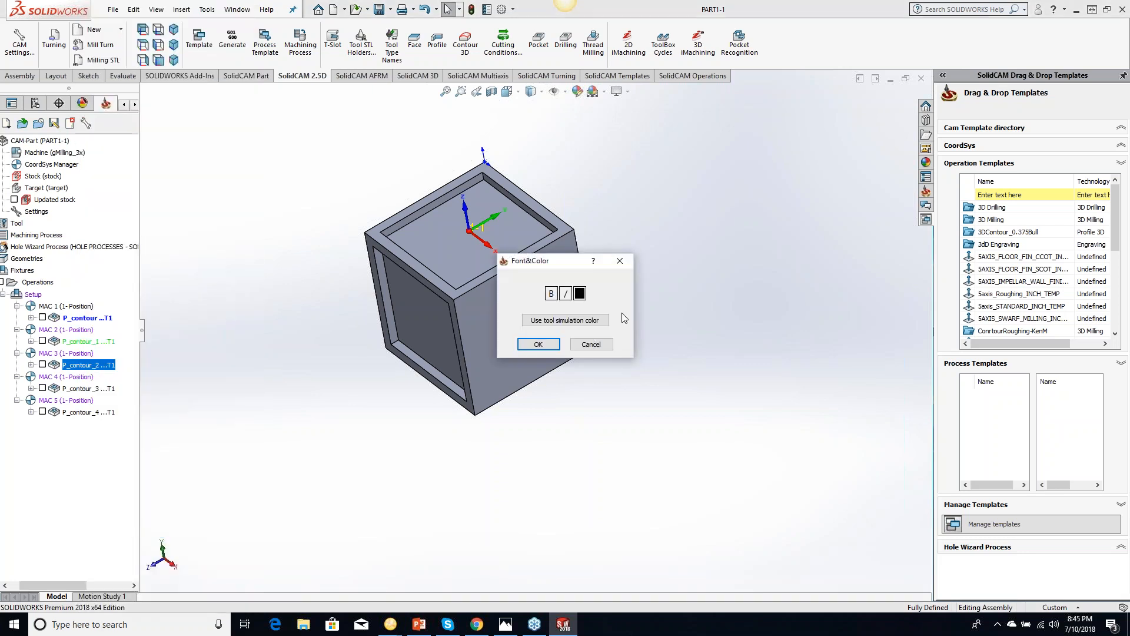
left_click(579, 292)
left_click(617, 244)
left_click(520, 391)
left_click(537, 344)
Apply the tool simulation color to the name of the P_contour_3 operation under MAC 4
left_click(90, 388)
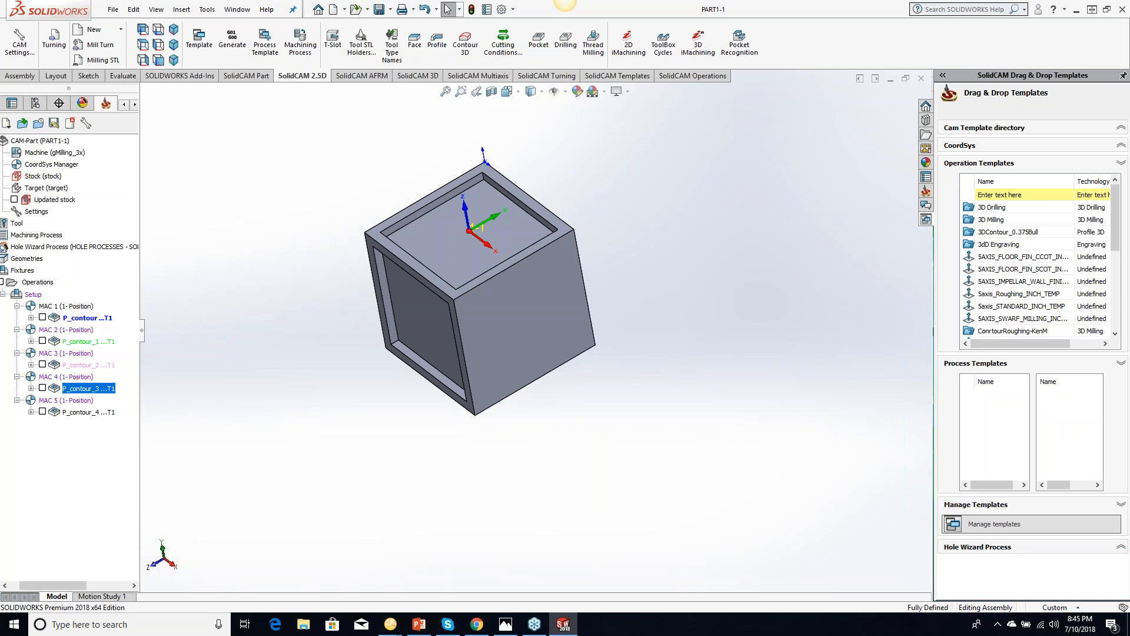
right_click(103, 389)
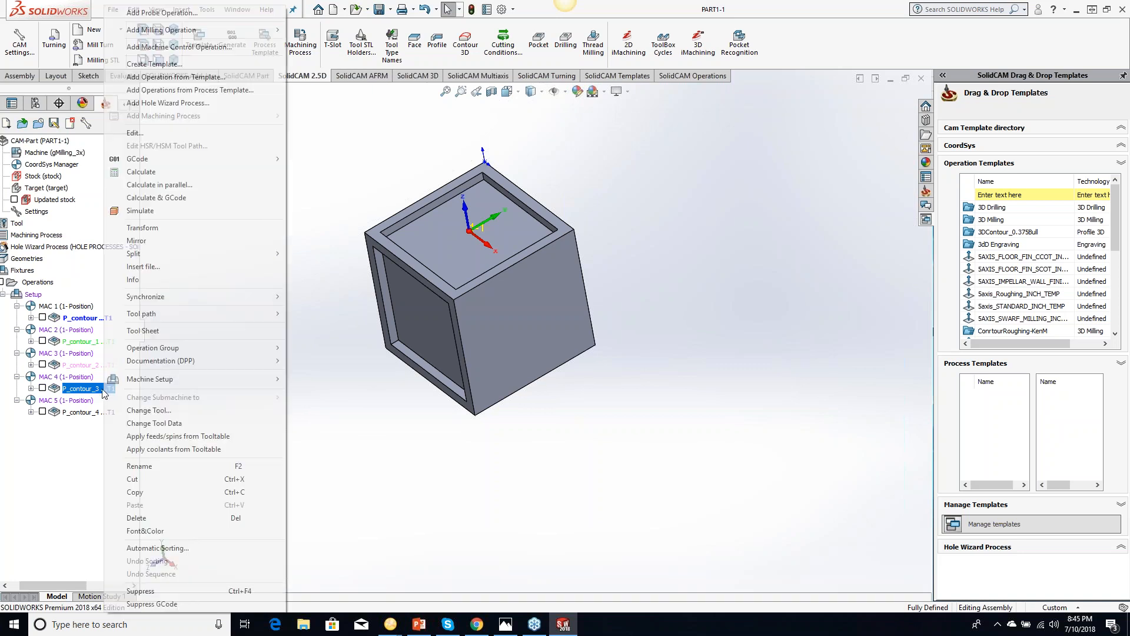
left_click(177, 530)
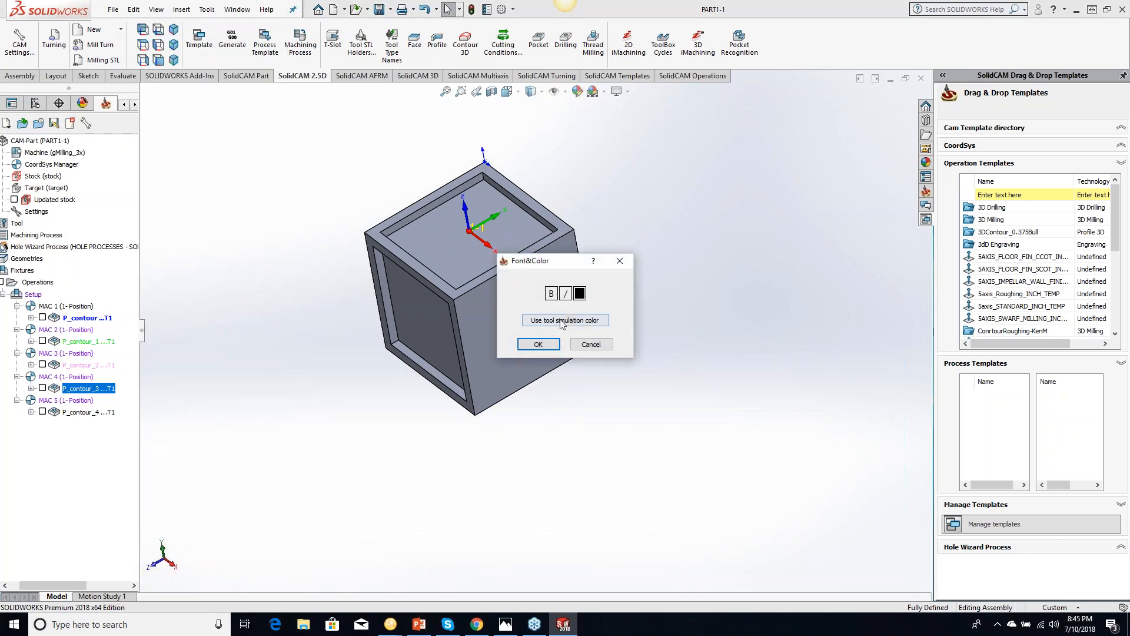
left_click(562, 321)
left_click(86, 411)
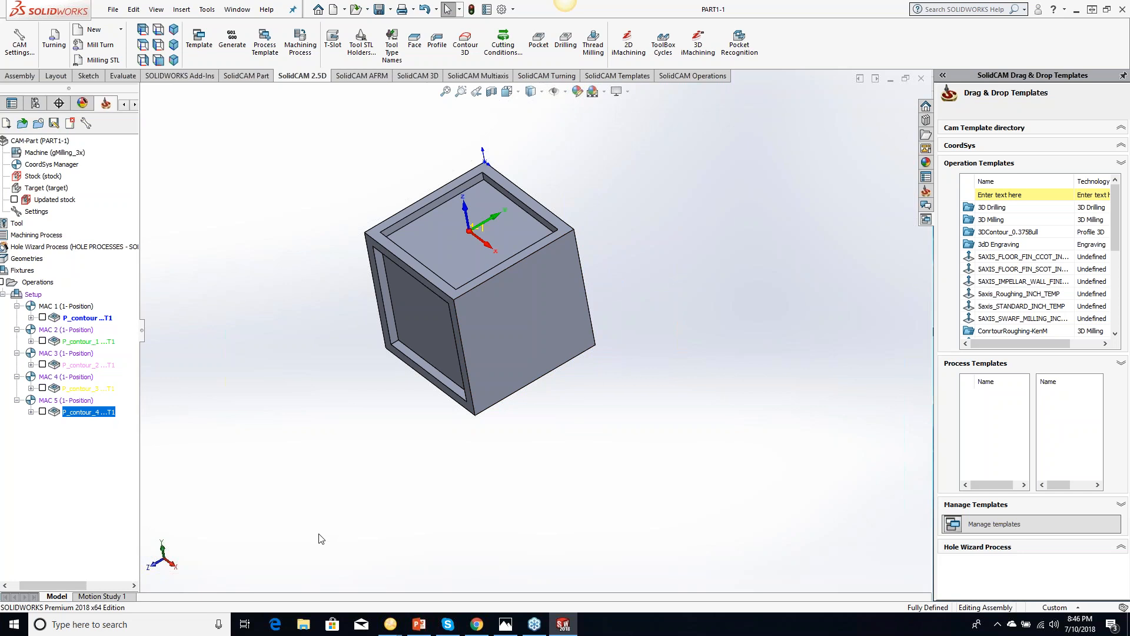
right_click(94, 389)
left_click(428, 403)
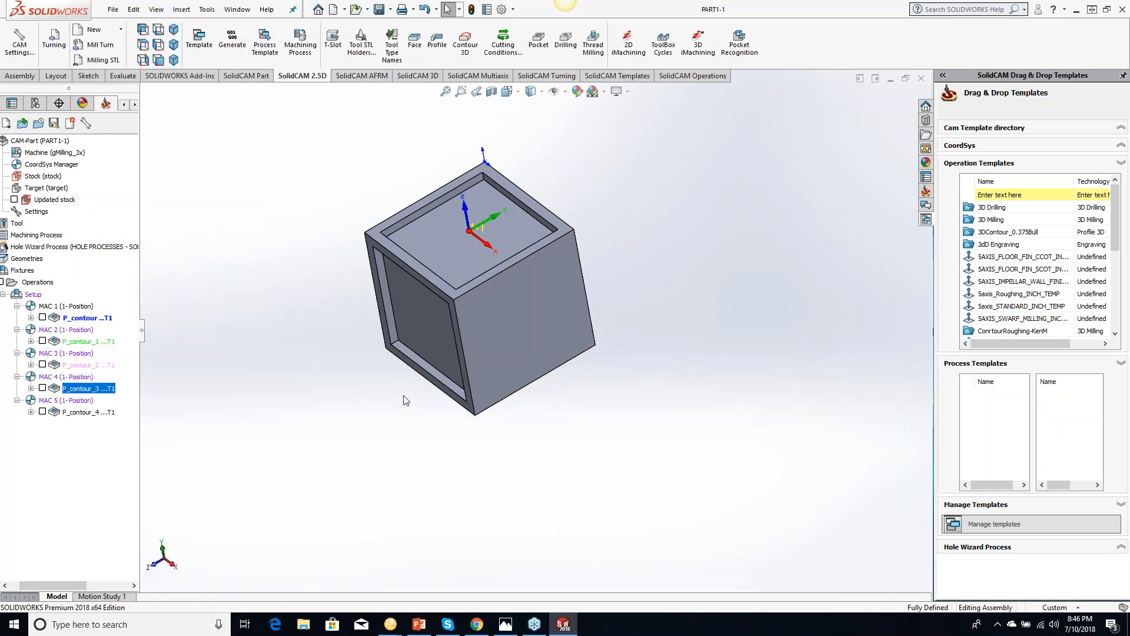
Change the color of tool 1 to orange in the part tool table, and save and close the table
double_click(16, 223)
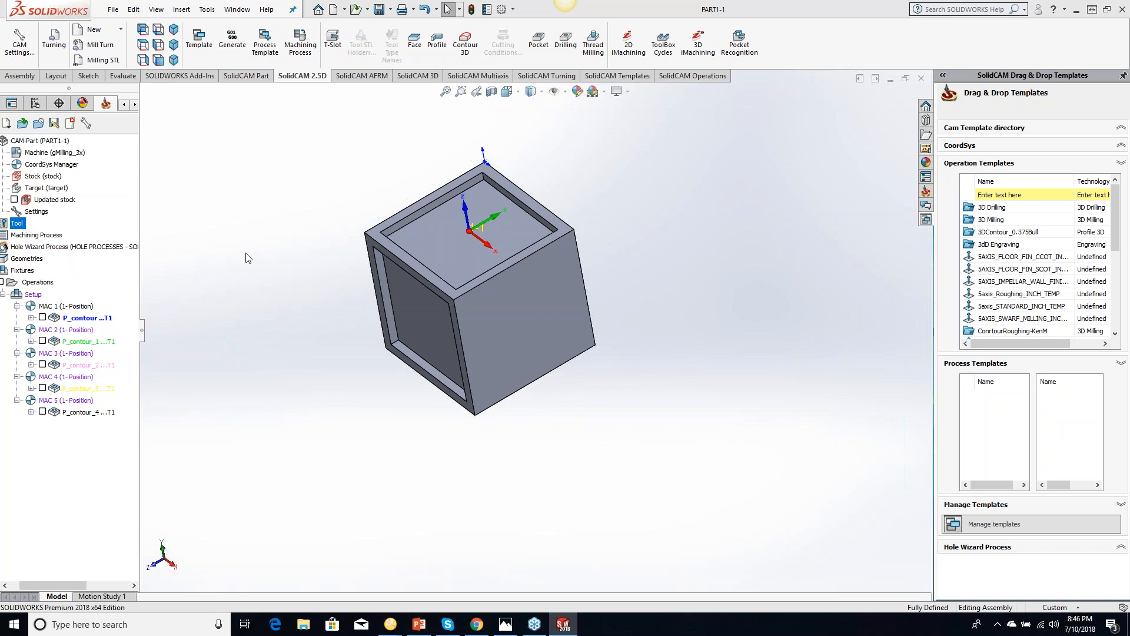
left_click(704, 283)
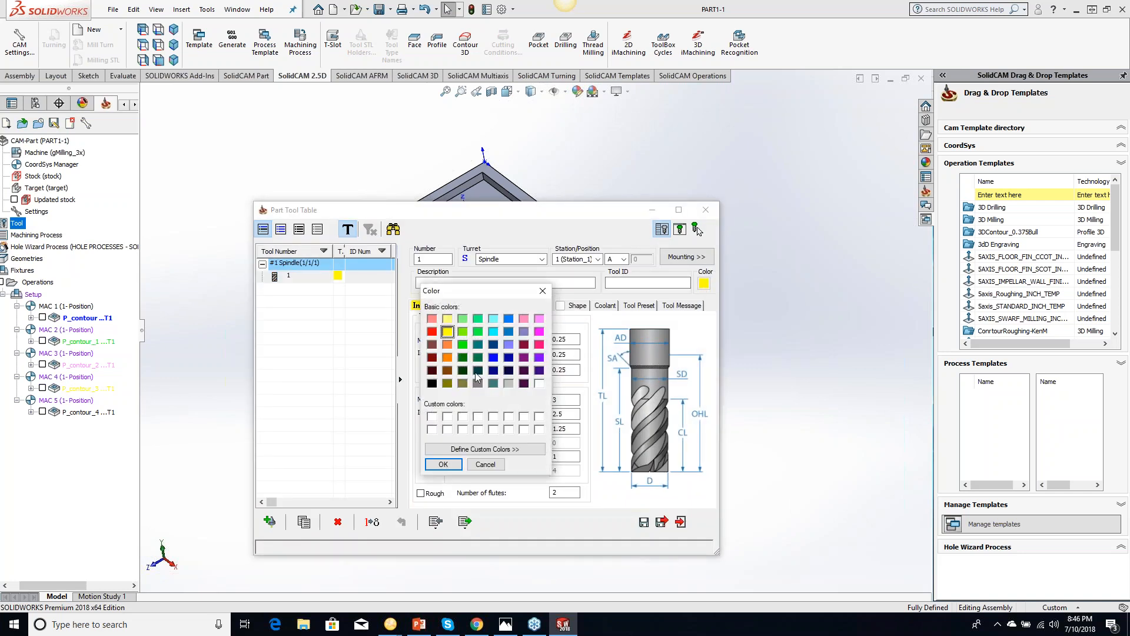
left_click(448, 358)
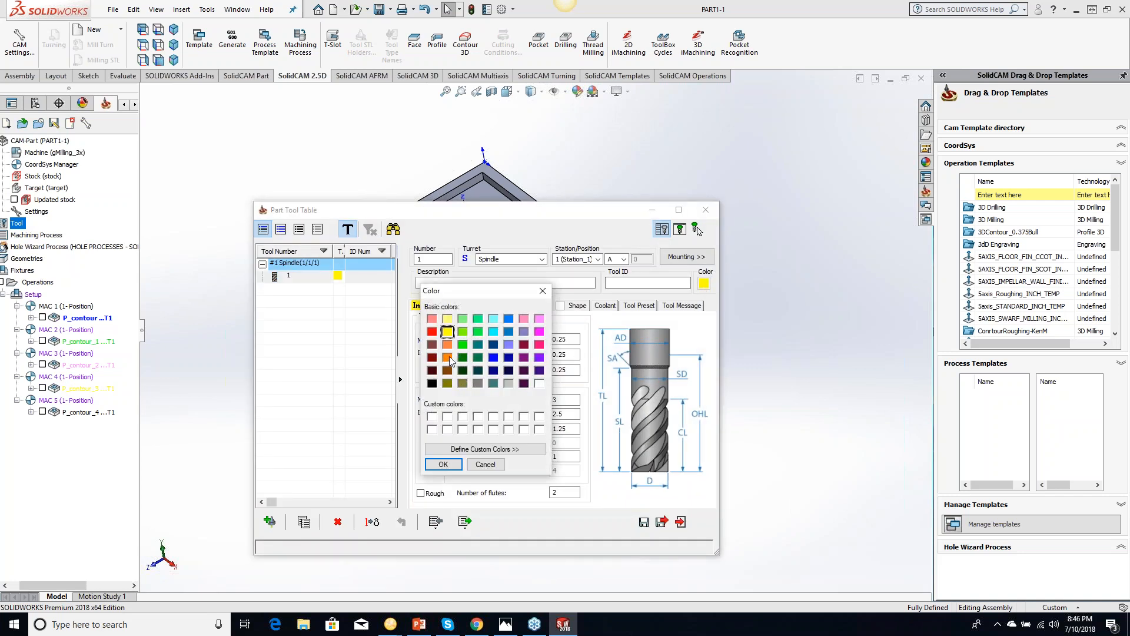
left_click(443, 464)
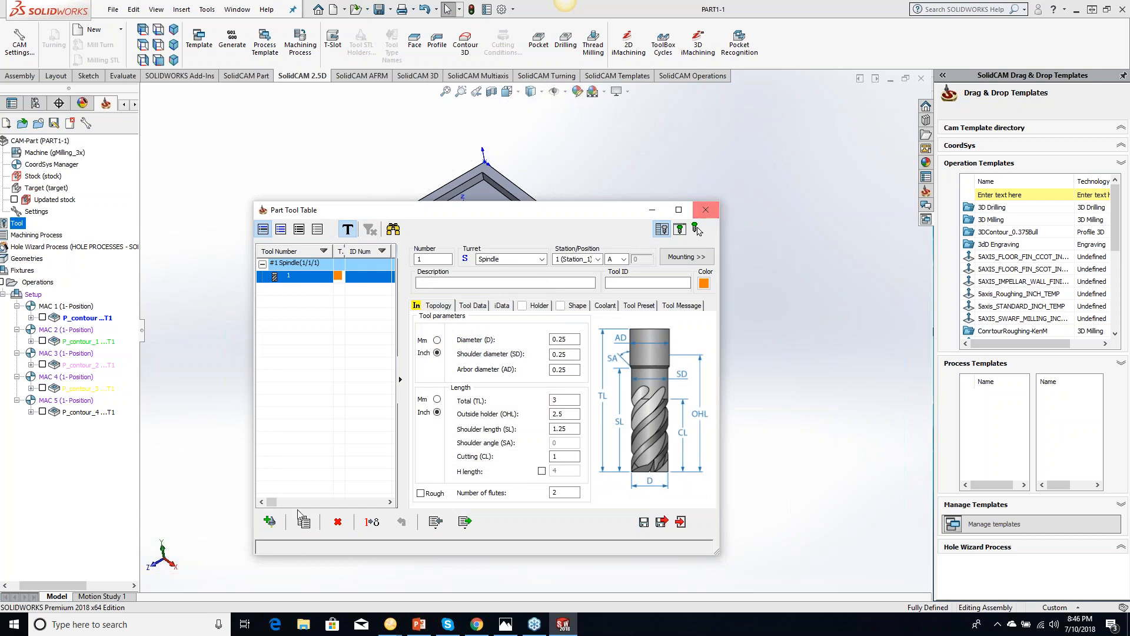
left_click(706, 211)
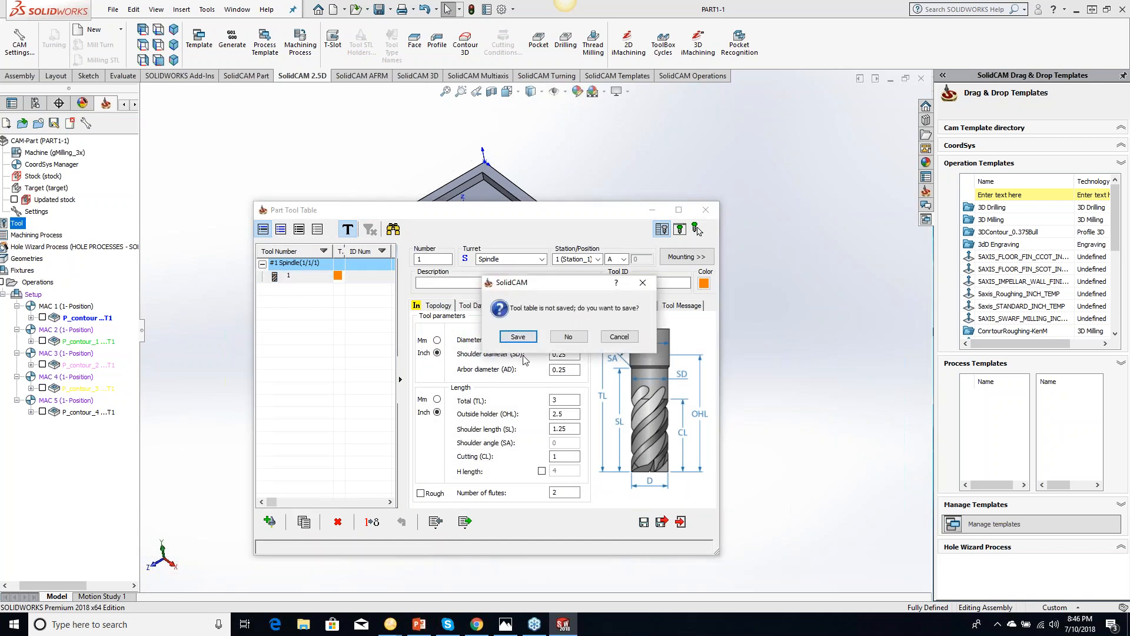
left_click(518, 337)
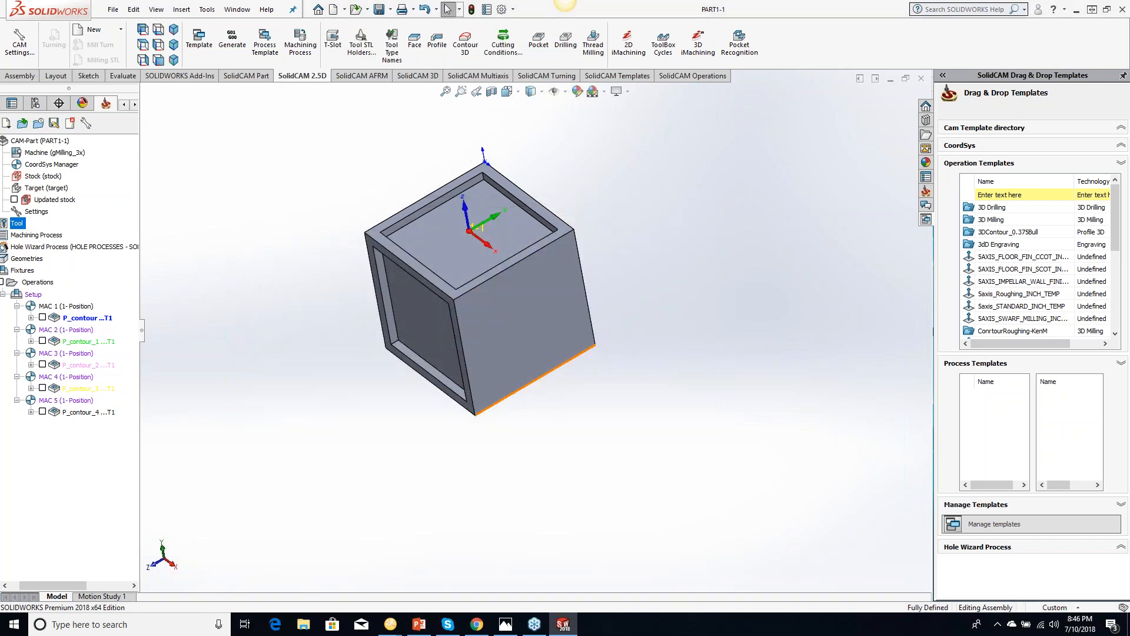
Update the font color of P_contour_3 under MAC 4 to the orange tool simulation color
right_click(88, 390)
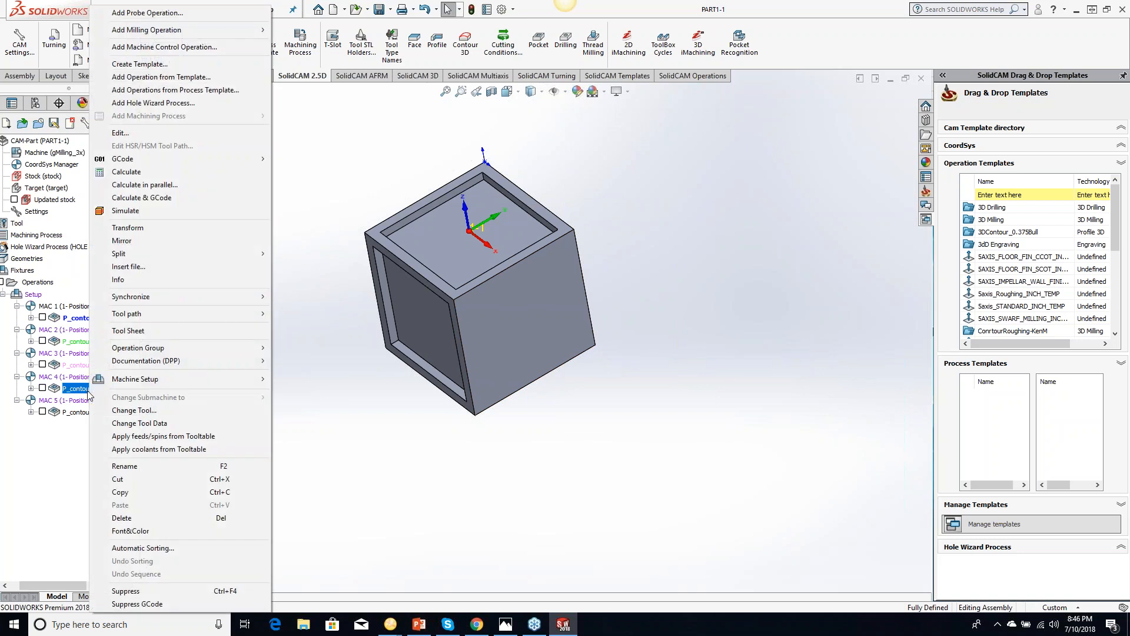
left_click(139, 532)
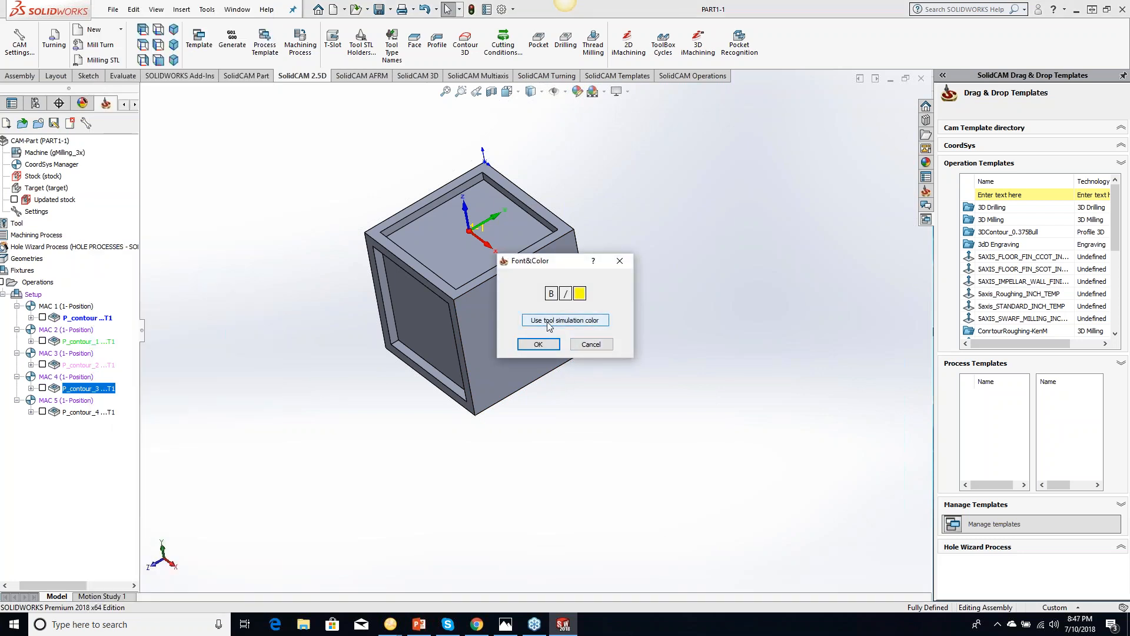
left_click(547, 320)
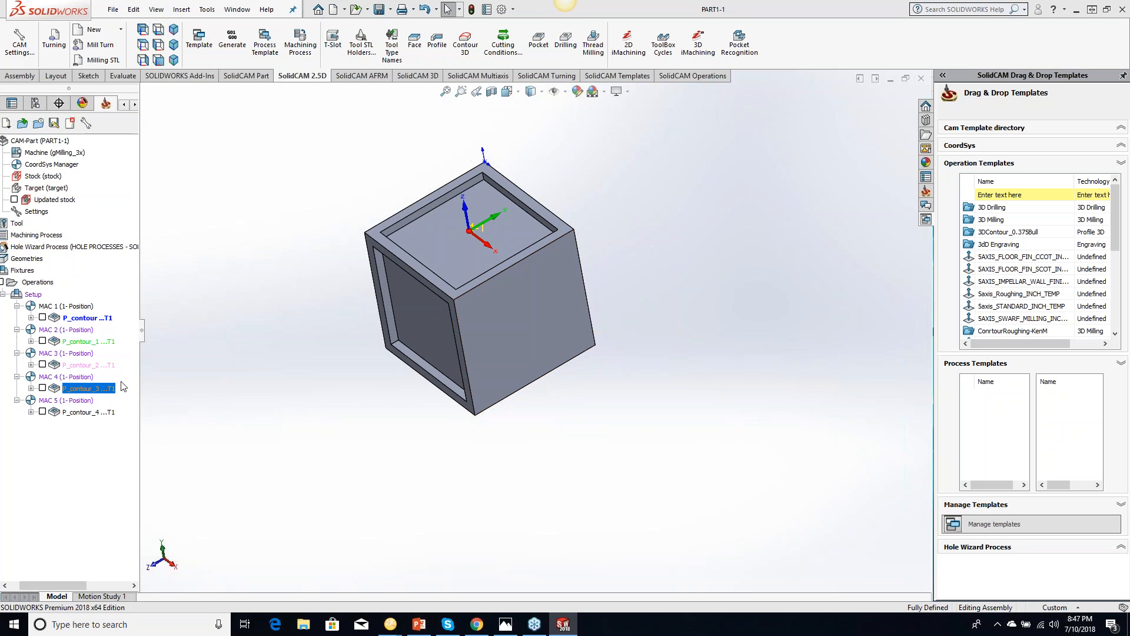
left_click(101, 412)
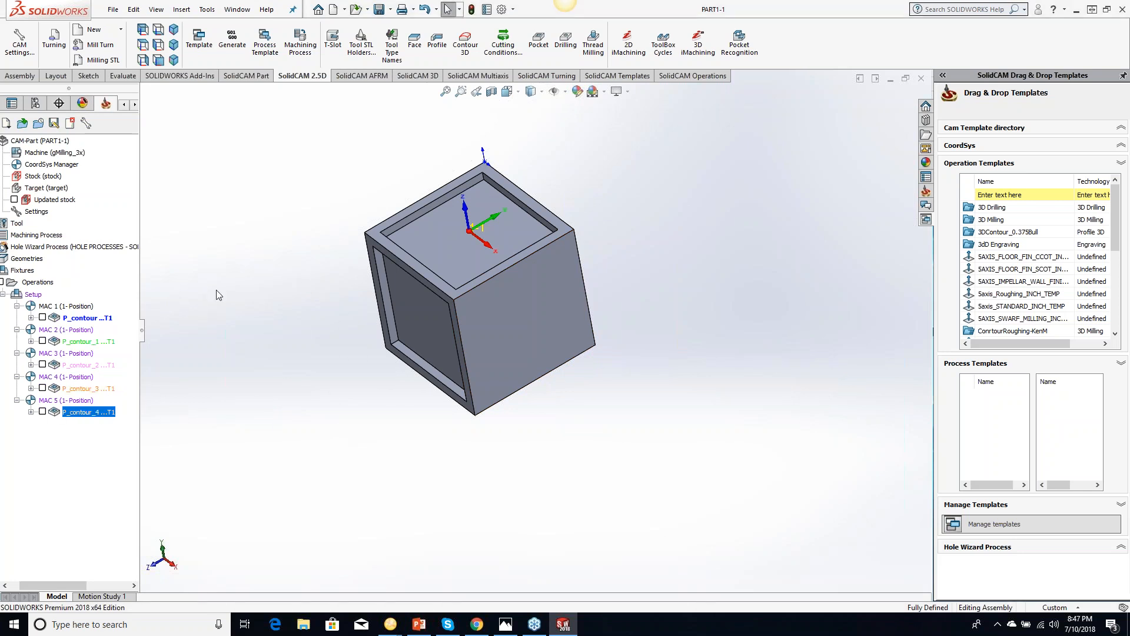
Italicize the name of the P_contour_4 operation under MAC 5
left_click(91, 389)
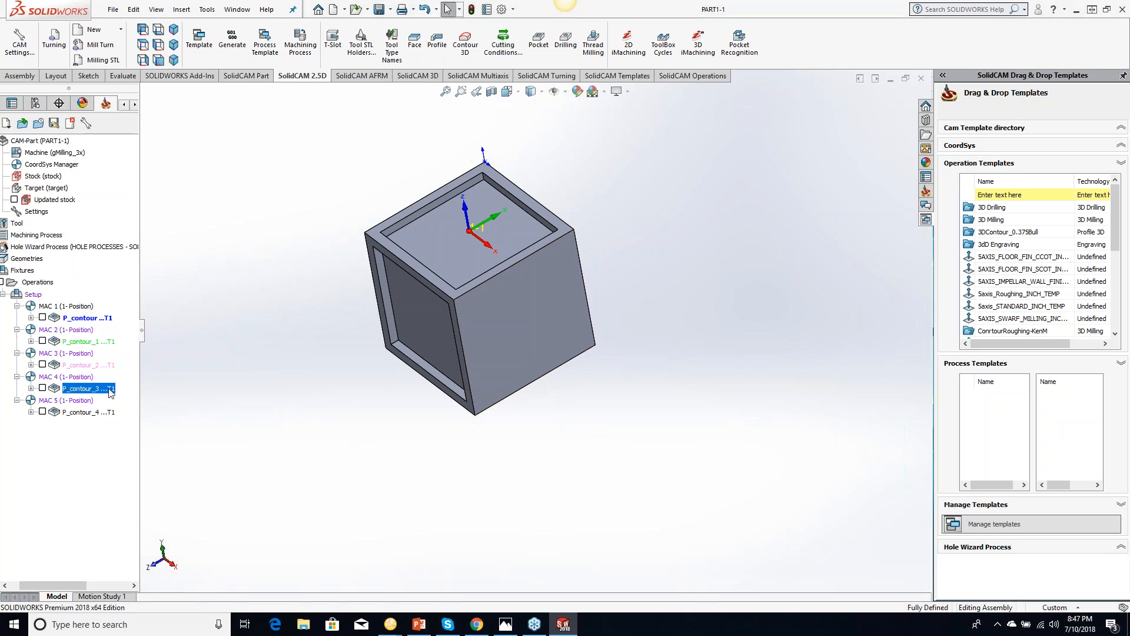
right_click(92, 413)
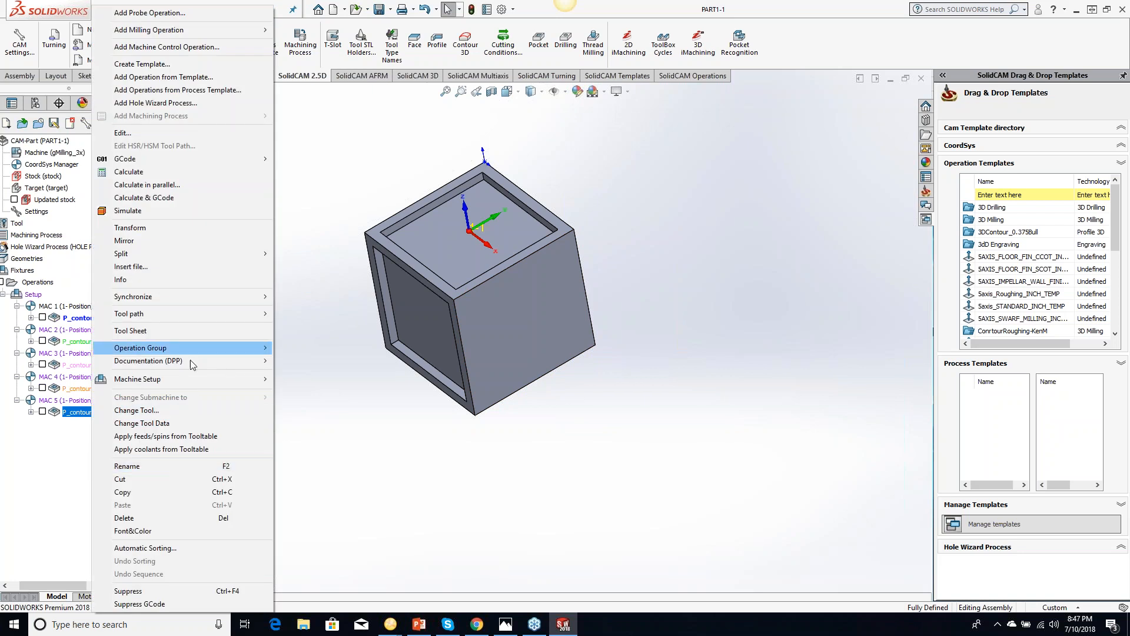
left_click(154, 530)
left_click(565, 294)
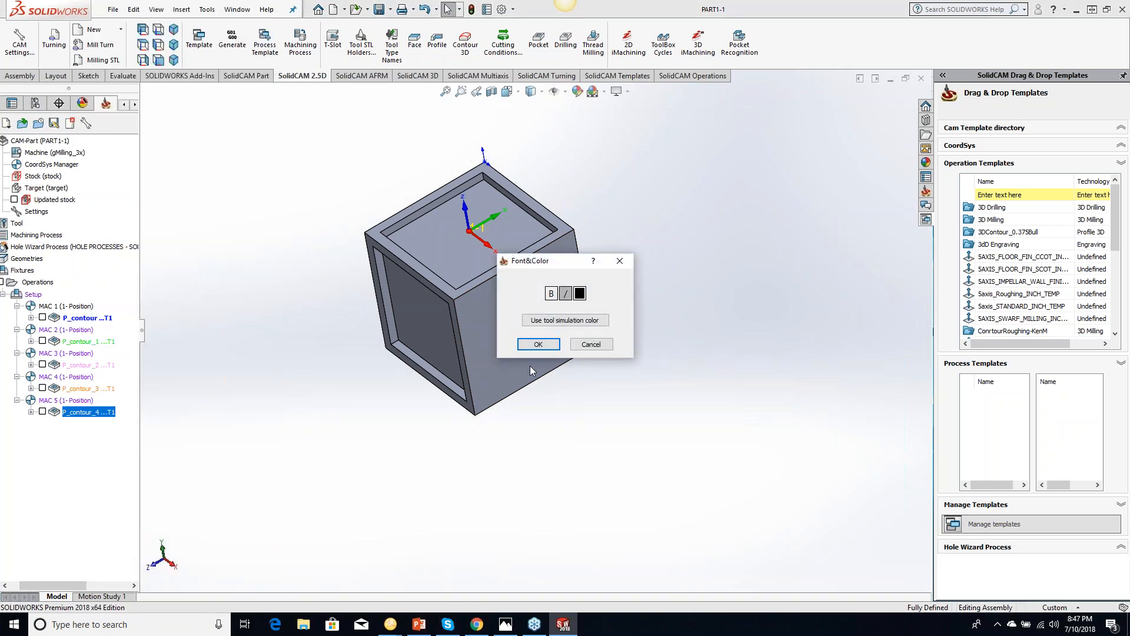
left_click(538, 345)
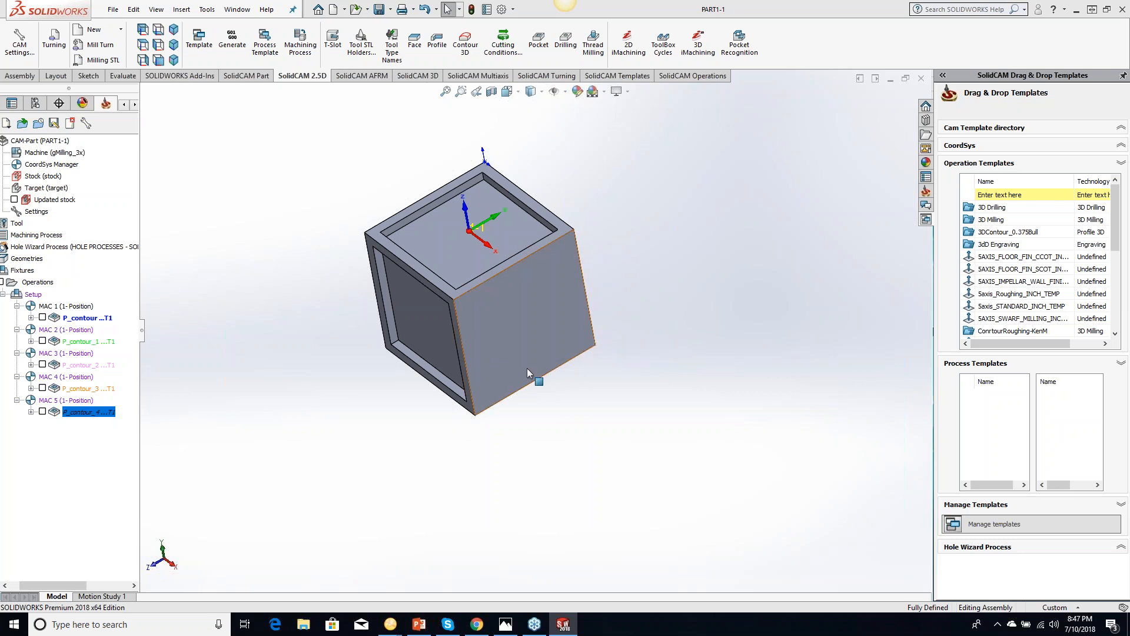
Set the font color of the P_contour_4 operation under MAC 5 to red
right_click(81, 412)
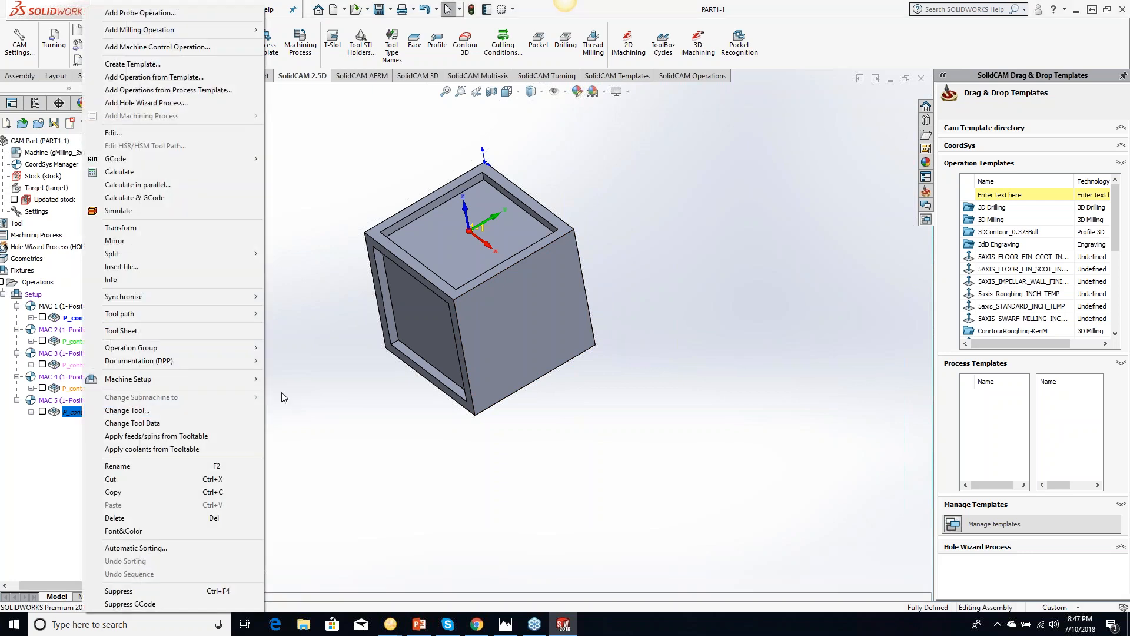
left_click(164, 531)
left_click(590, 298)
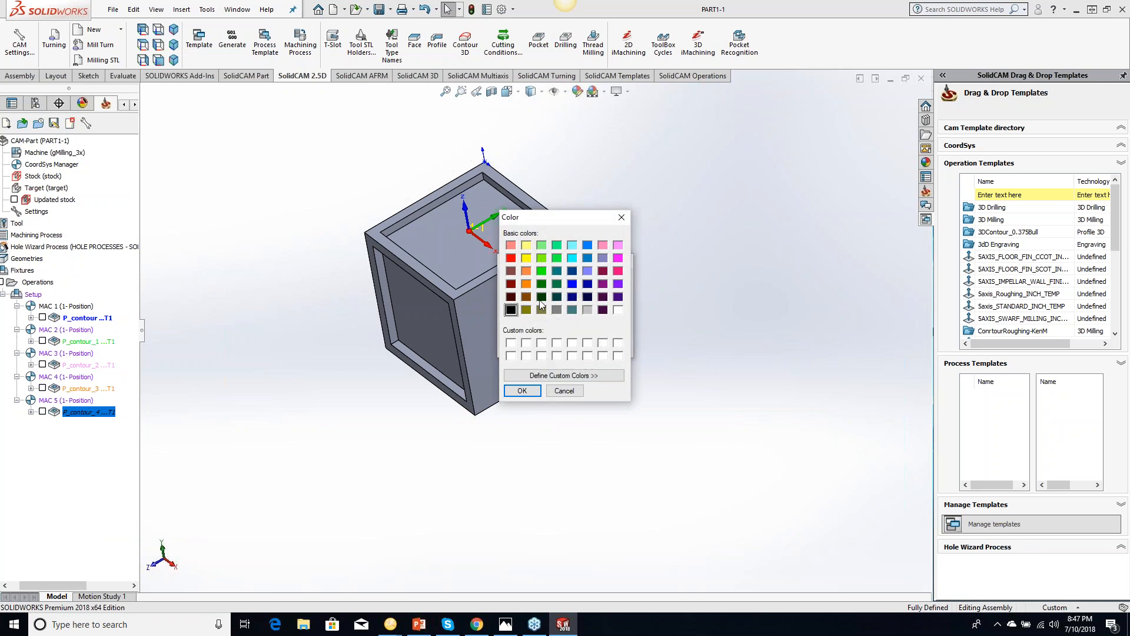
left_click(510, 258)
left_click(520, 391)
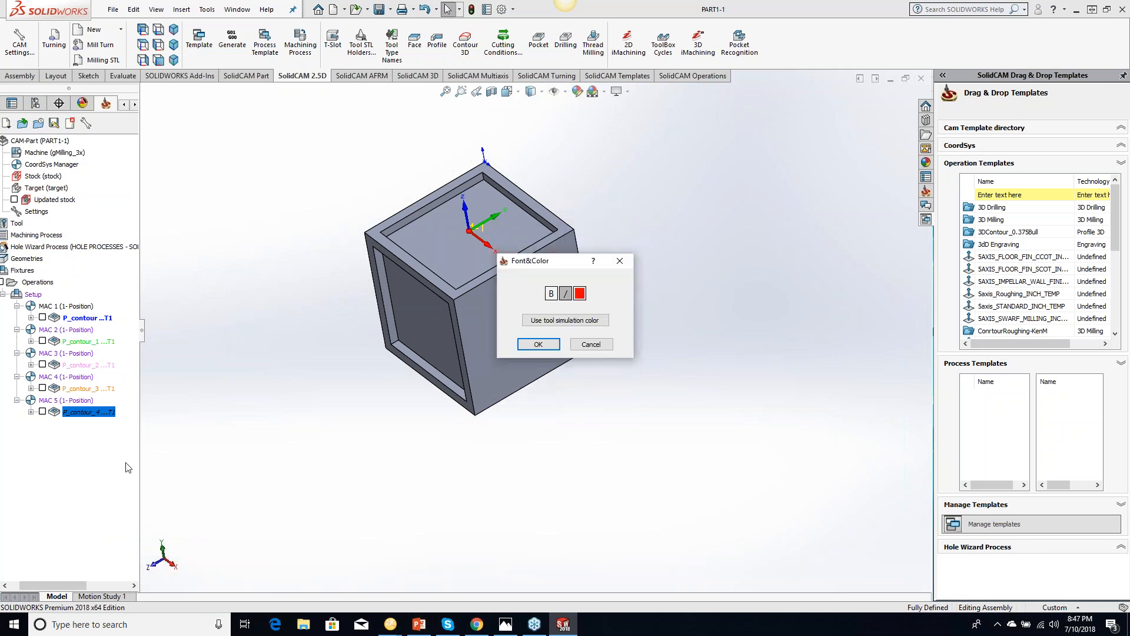
left_click(538, 345)
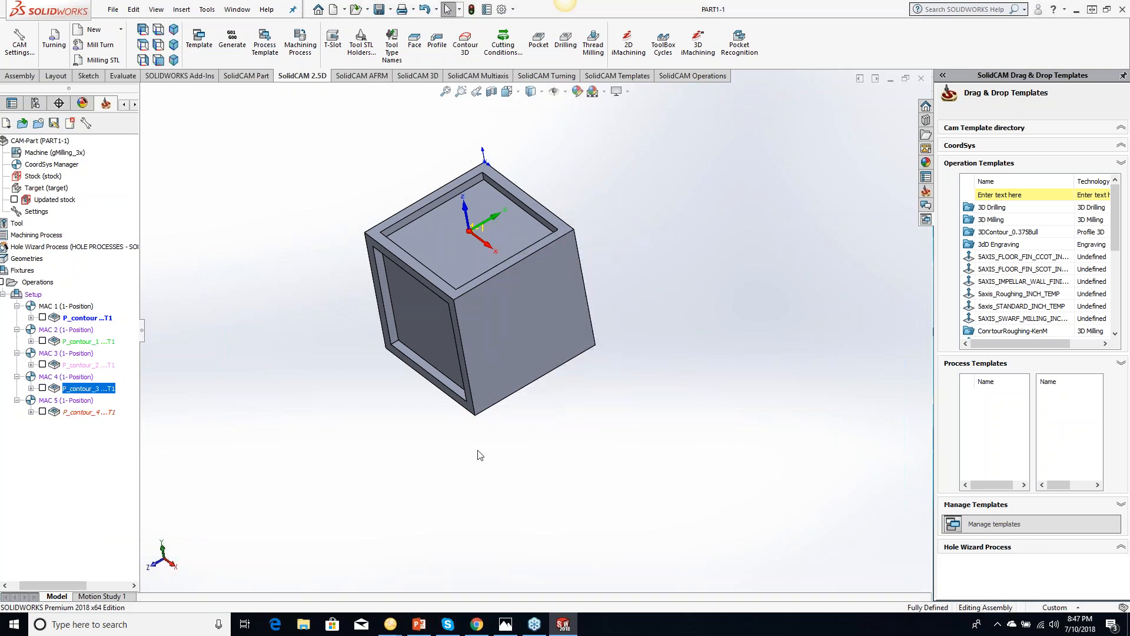